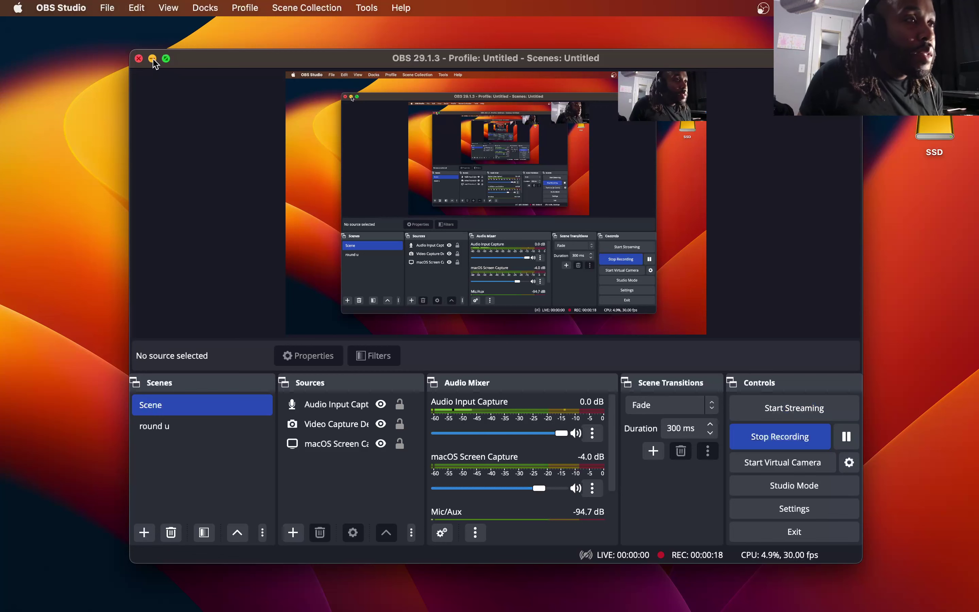
# - Switch to FL Studio and add a FLEX instrument channel to the channel rack
pyautogui.click(152, 59)
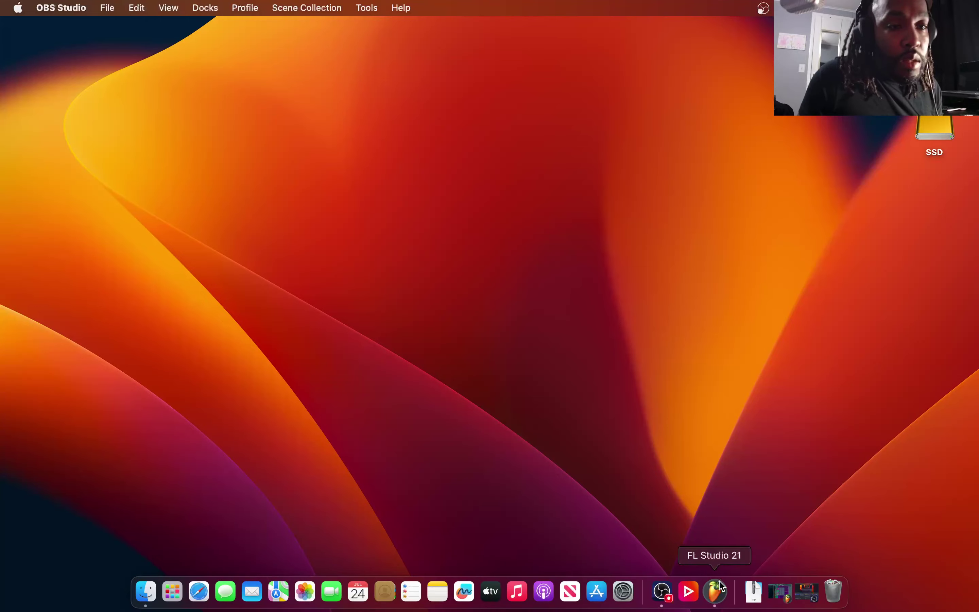
pyautogui.click(720, 591)
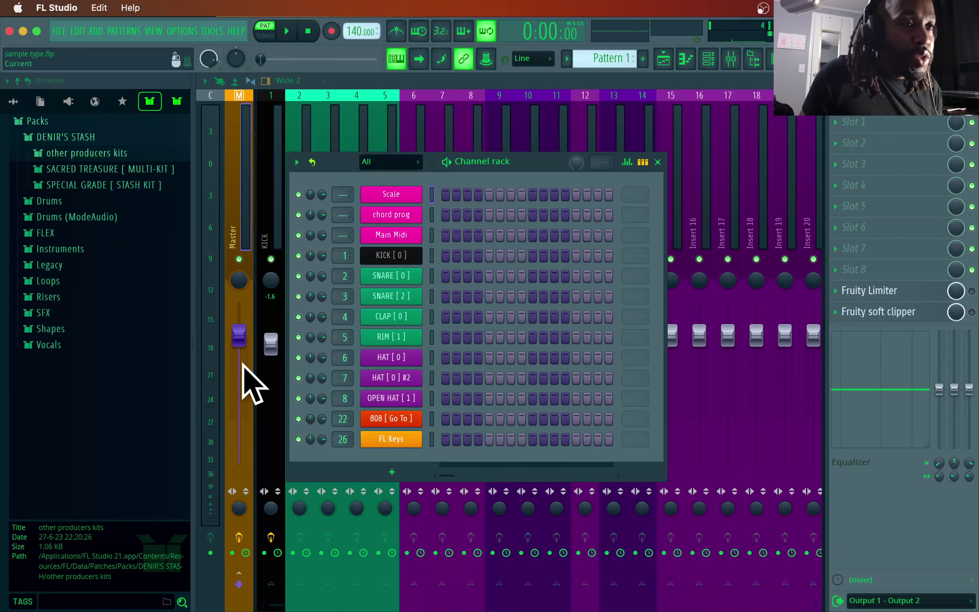
pyautogui.click(392, 472)
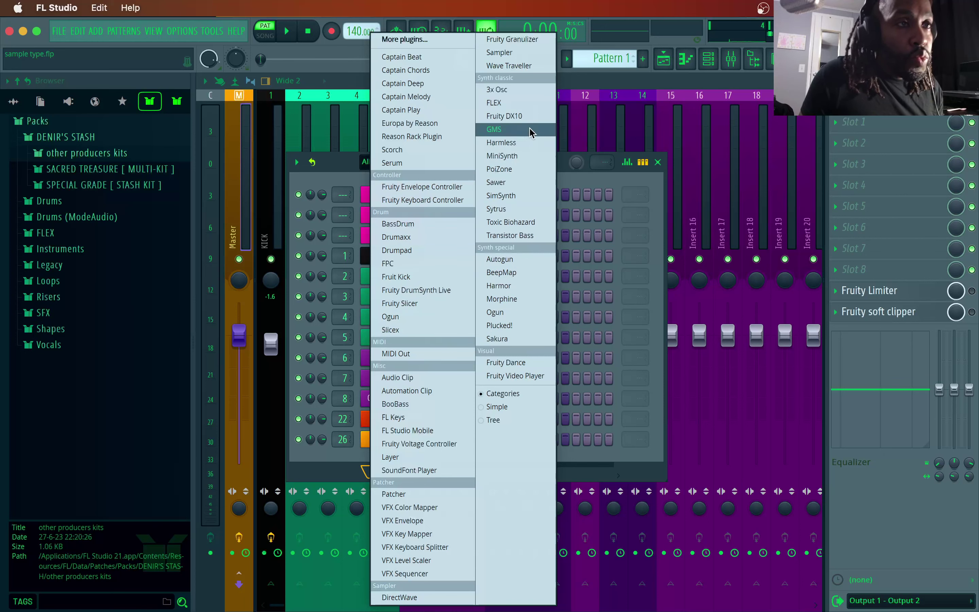
pyautogui.click(527, 101)
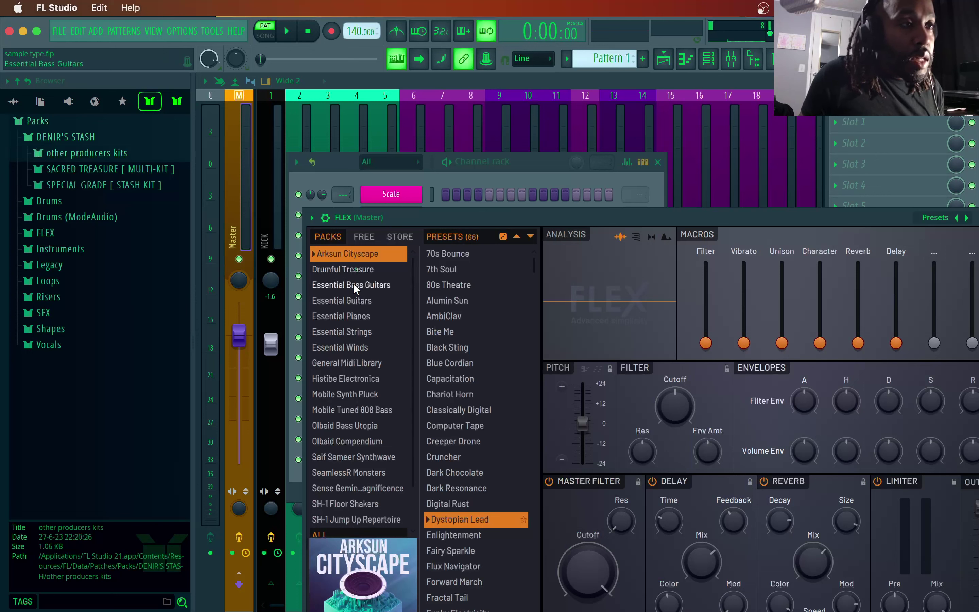
# - Load the Steinway D preset from the Essential Pianos pack in FLEX and close the plugin window
pyautogui.click(364, 315)
pyautogui.click(460, 510)
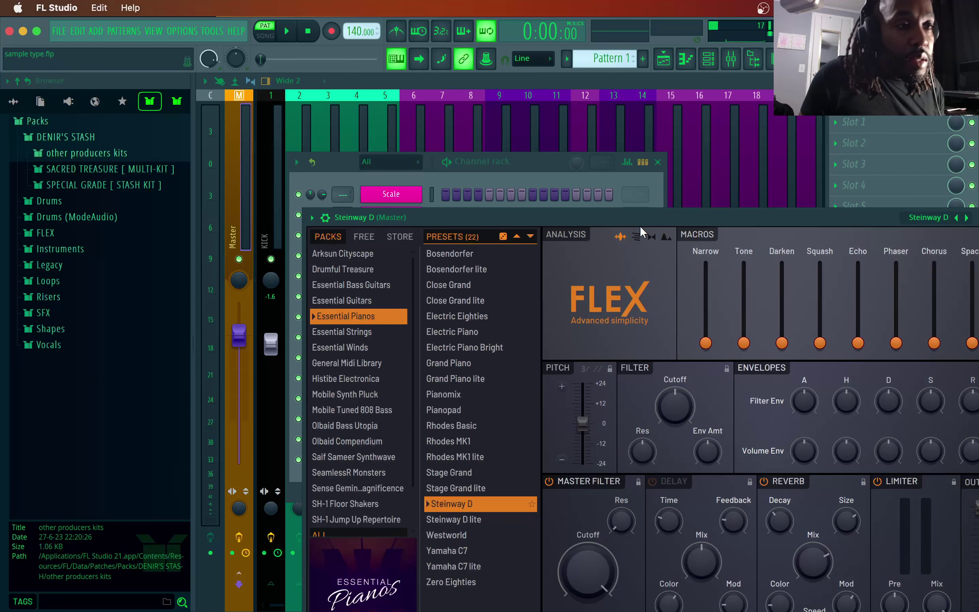
pyautogui.moveTo(663, 218); pyautogui.dragTo(523, 134)
pyautogui.click(854, 133)
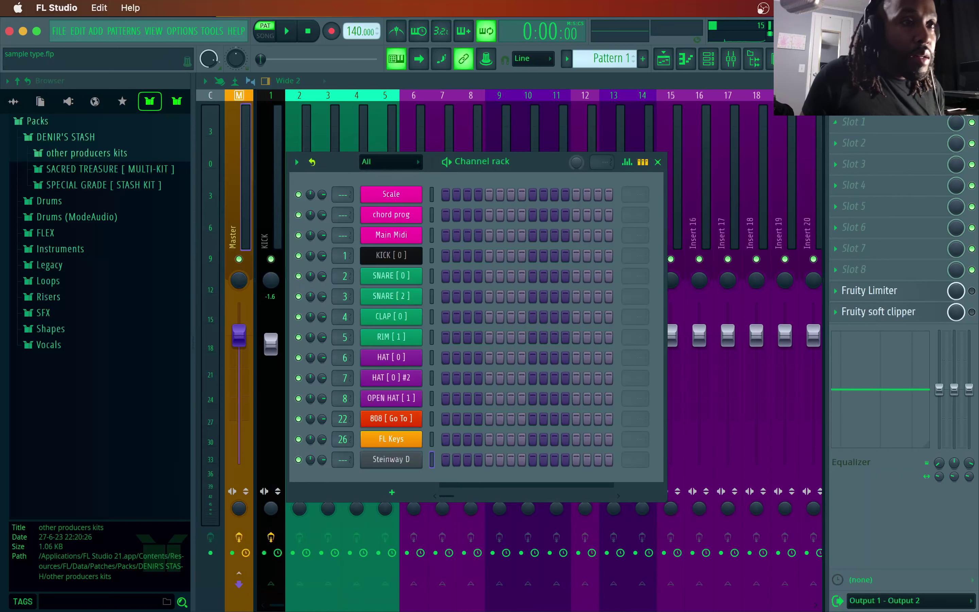
# - Hide the mixer and load the A MINOR scale helper from the SPECIAL GRADE kit's MINOR SCALE folder onto the Scale channel
pyautogui.press('F9')
pyautogui.press('F9')
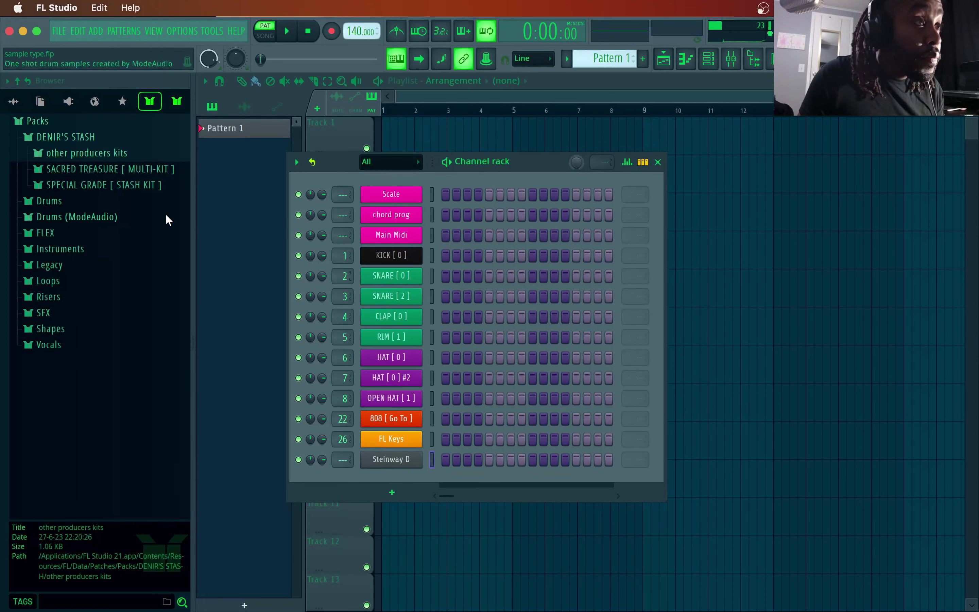
pyautogui.click(87, 187)
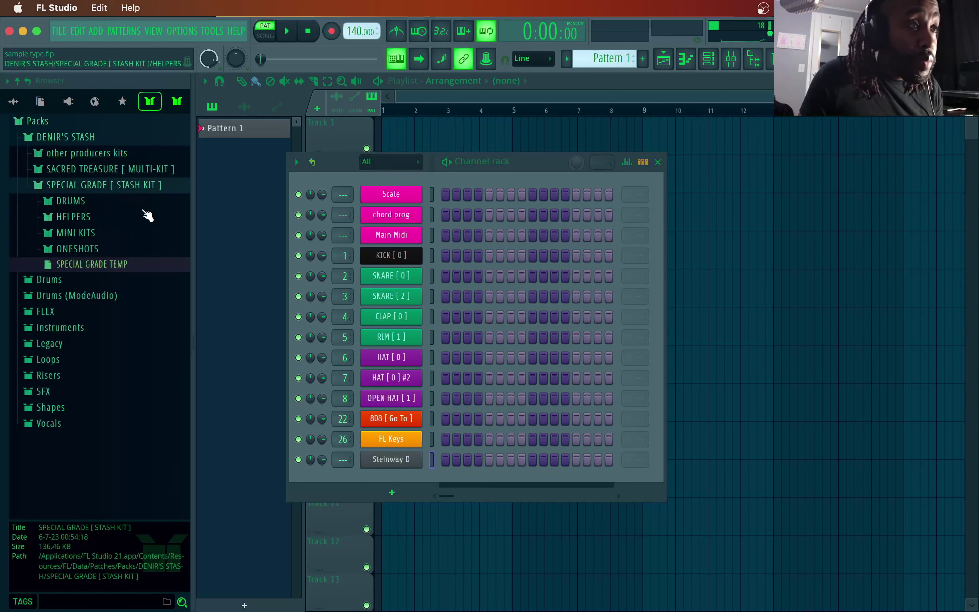
pyautogui.click(90, 219)
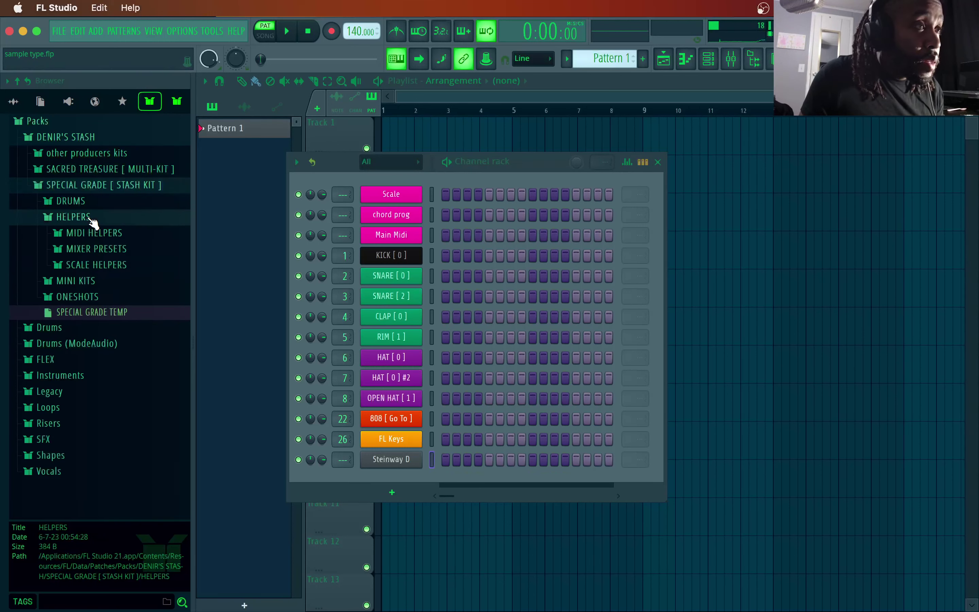
pyautogui.click(112, 266)
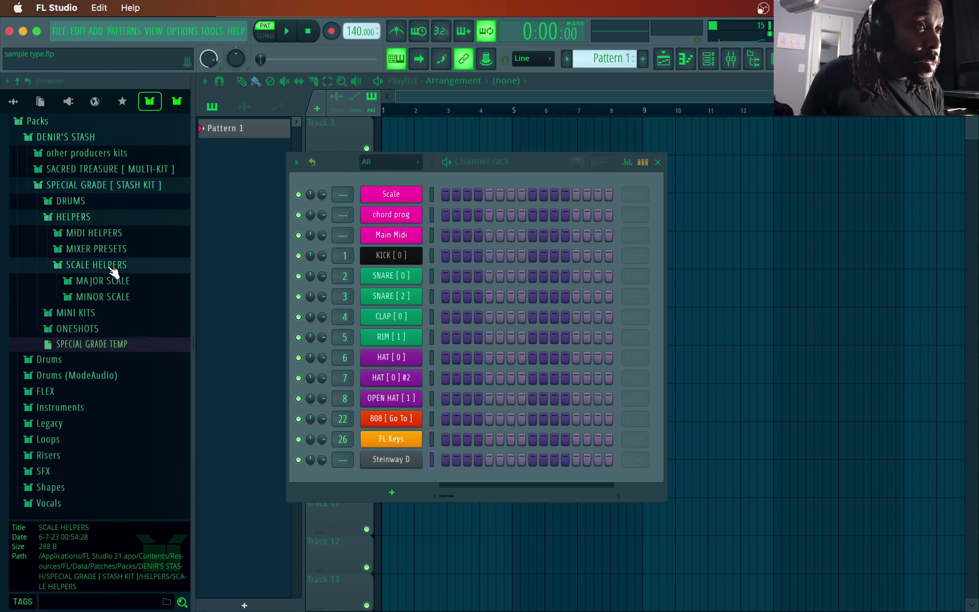
pyautogui.click(127, 300)
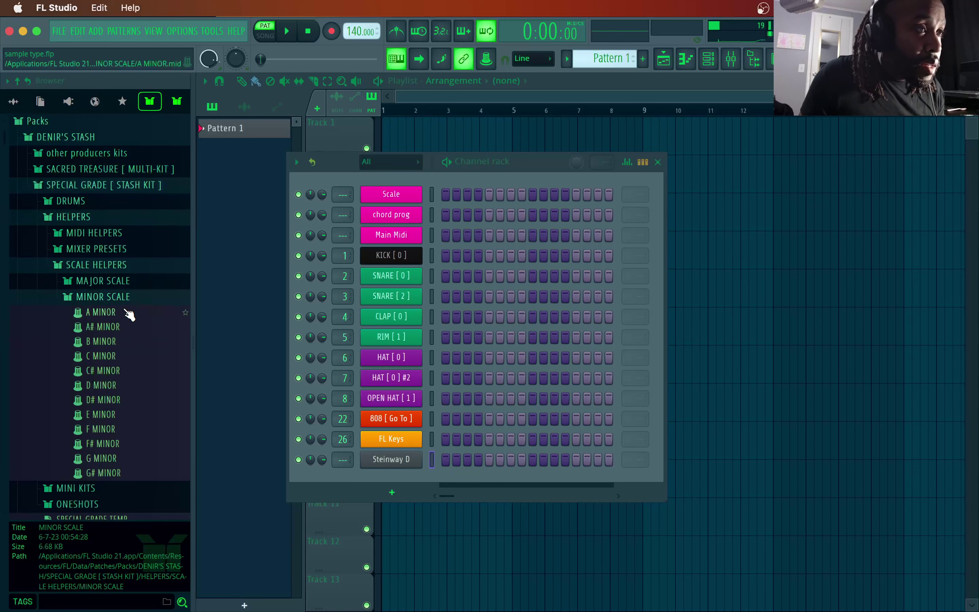
pyautogui.moveTo(110, 315); pyautogui.dragTo(390, 194)
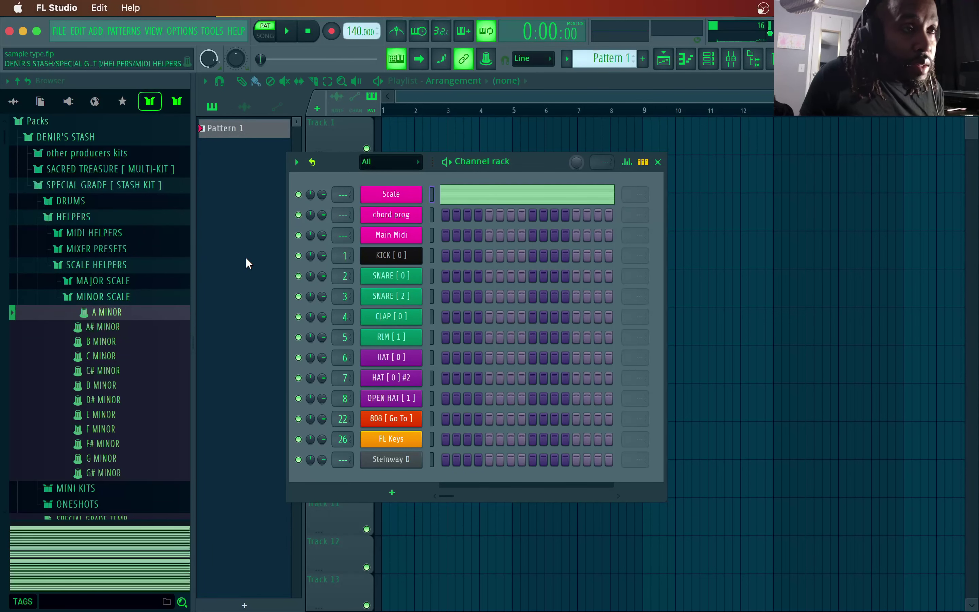
# - Collapse the SCALE HELPERS, HELPERS and SPECIAL GRADE folders in the browser
pyautogui.click(97, 265)
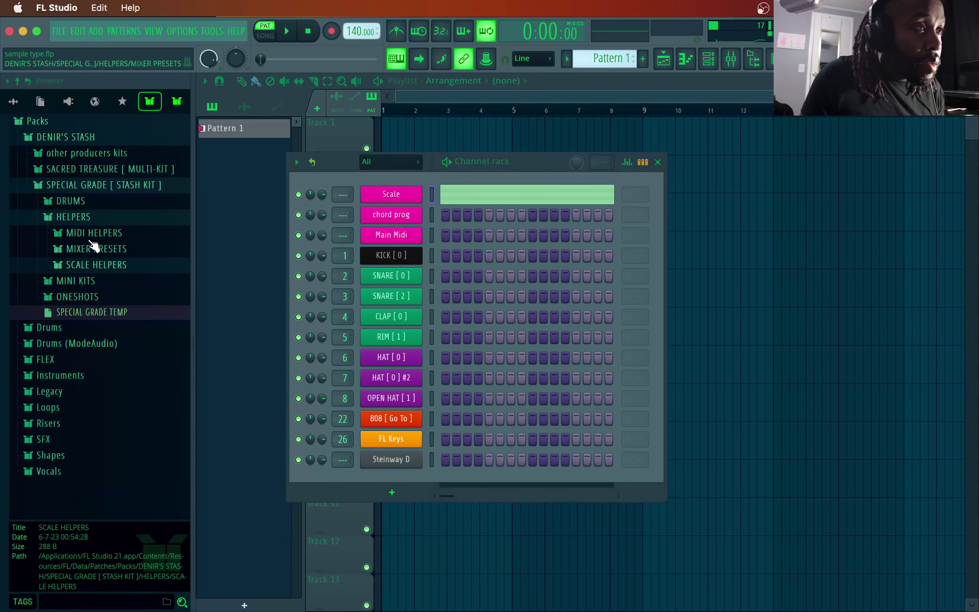
pyautogui.click(80, 217)
pyautogui.click(81, 186)
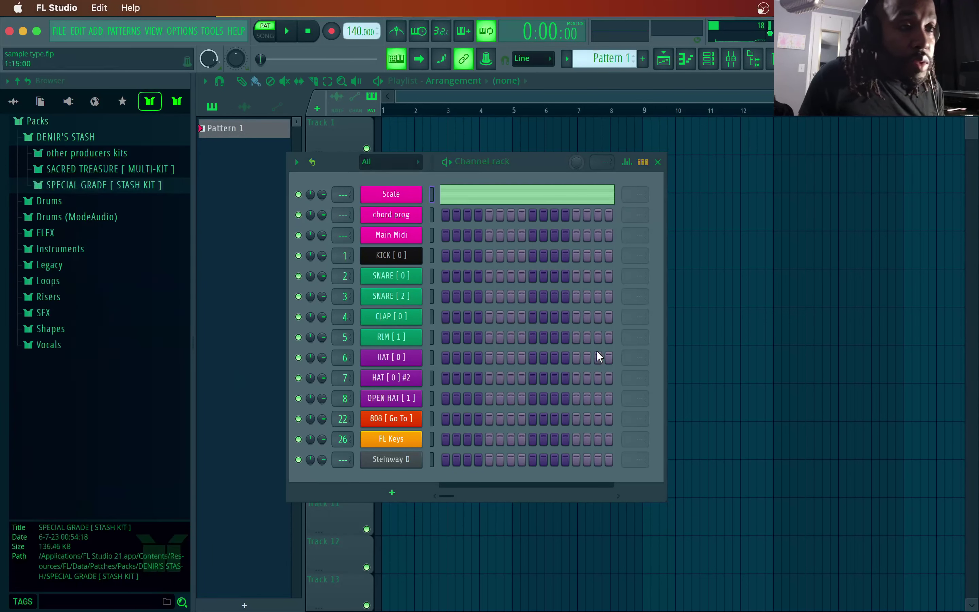
# - Open the Steinway D channel's piano roll and draw a three-beat A4 note at the start of bar 1
pyautogui.rightClick(403, 463)
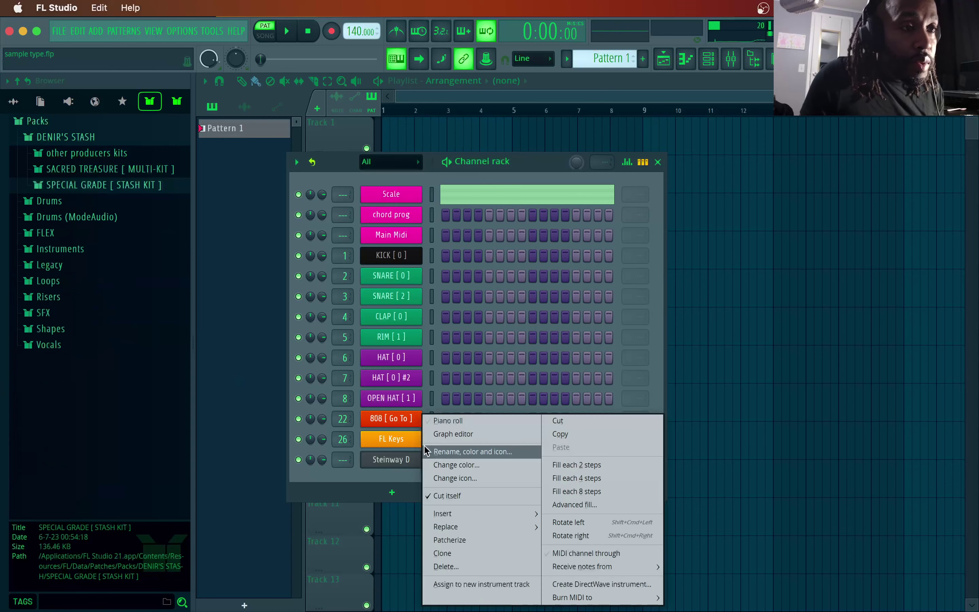
pyautogui.click(469, 422)
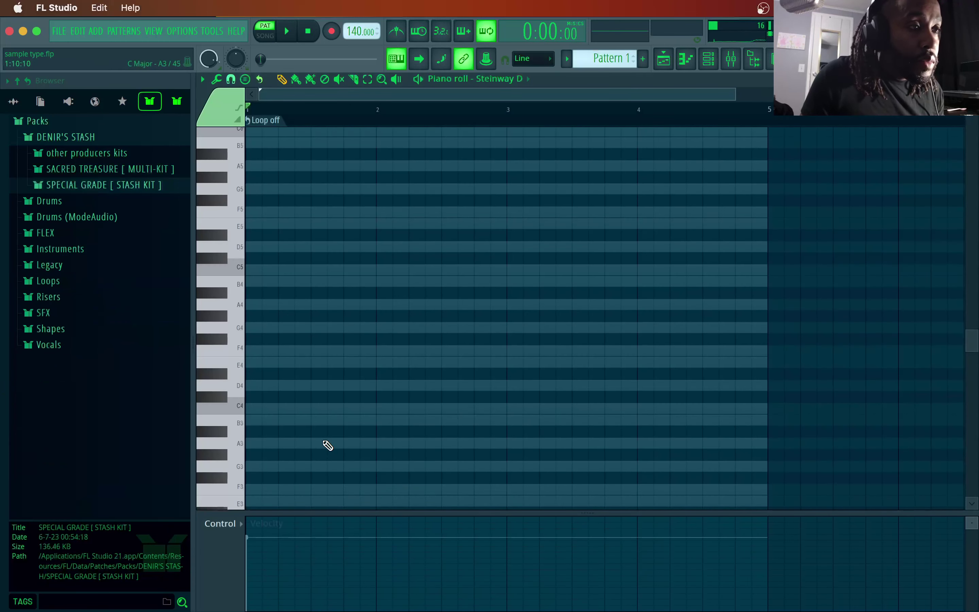
pyautogui.scroll(-3, 315, 439)
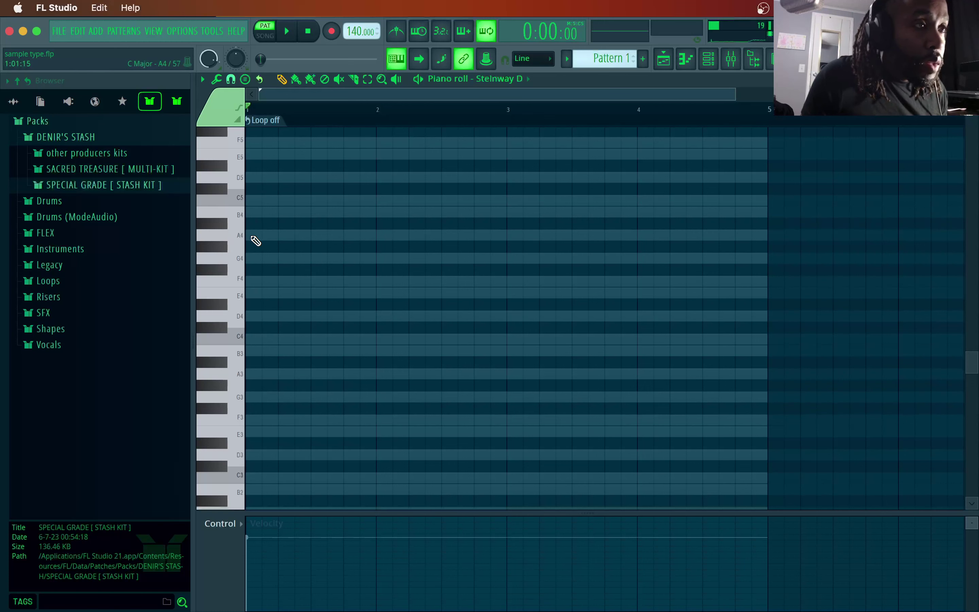
pyautogui.moveTo(253, 236)
pyautogui.mouseDown()
pyautogui.moveTo(362, 243)
pyautogui.moveTo(338, 248)
pyautogui.mouseUp()
pyautogui.scroll(2, 344, 243)
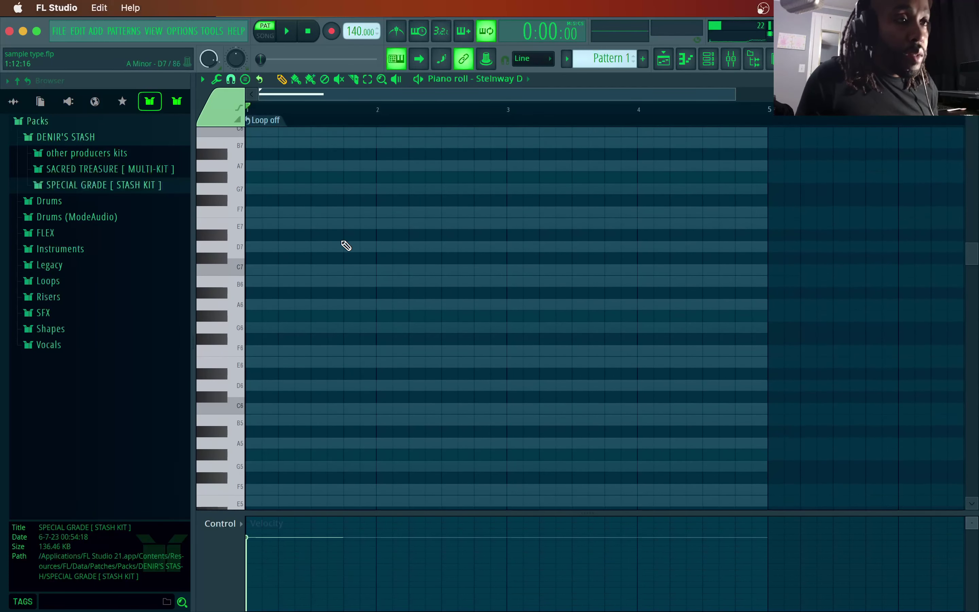
pyautogui.scroll(2, 345, 245)
pyautogui.moveTo(374, 370); pyautogui.dragTo(273, 380)
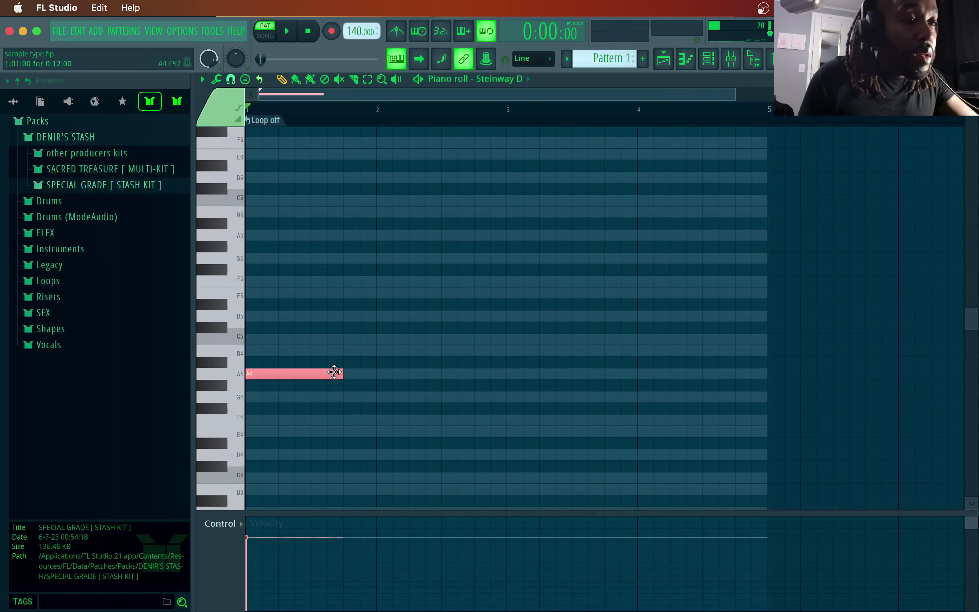
# - Duplicate the A4 note seven semitones higher to E5
pyautogui.hotkey('shift', 'Up')
pyautogui.hotkey('shift', 'Up')
pyautogui.hotkey('shift', 'Up')
pyautogui.hotkey('shift', 'Up')
pyautogui.hotkey('shift', 'Up')
pyautogui.hotkey('shift', 'Up')
pyautogui.hotkey('shift', 'Up')
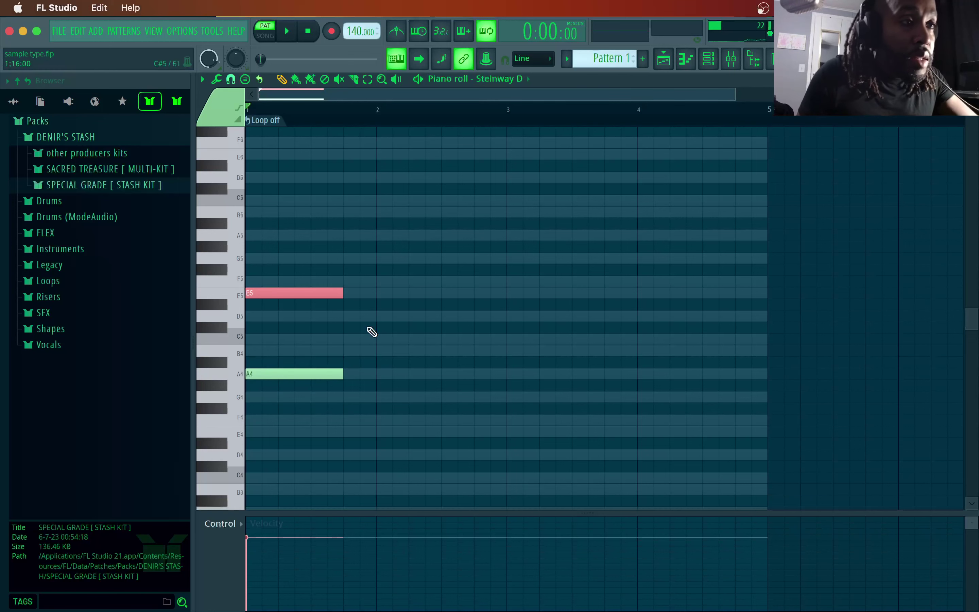
pyautogui.click(370, 282)
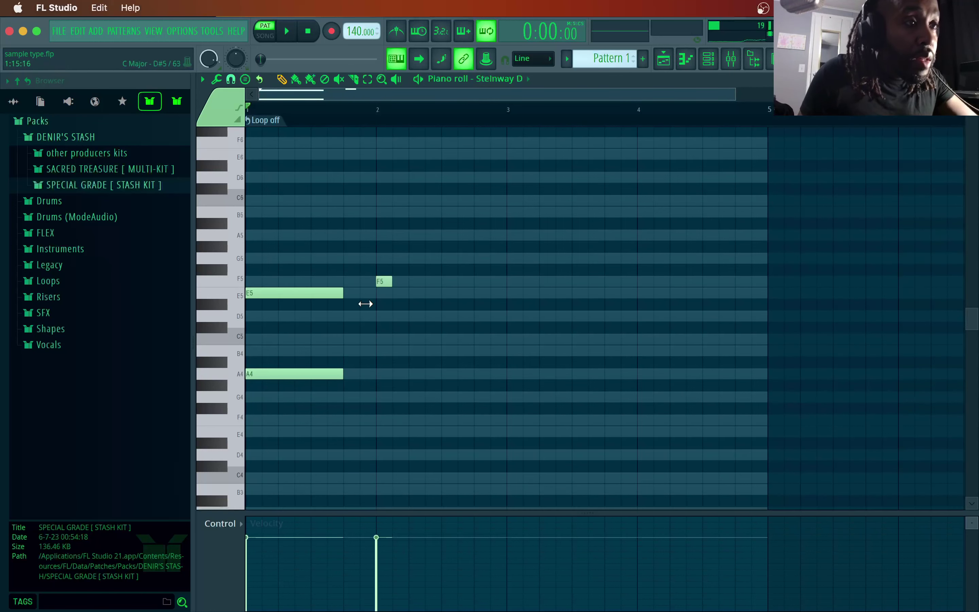
pyautogui.rightClick(388, 288)
pyautogui.moveTo(393, 290)
pyautogui.mouseDown()
pyautogui.moveTo(253, 321)
pyautogui.moveTo(390, 297)
pyautogui.mouseUp()
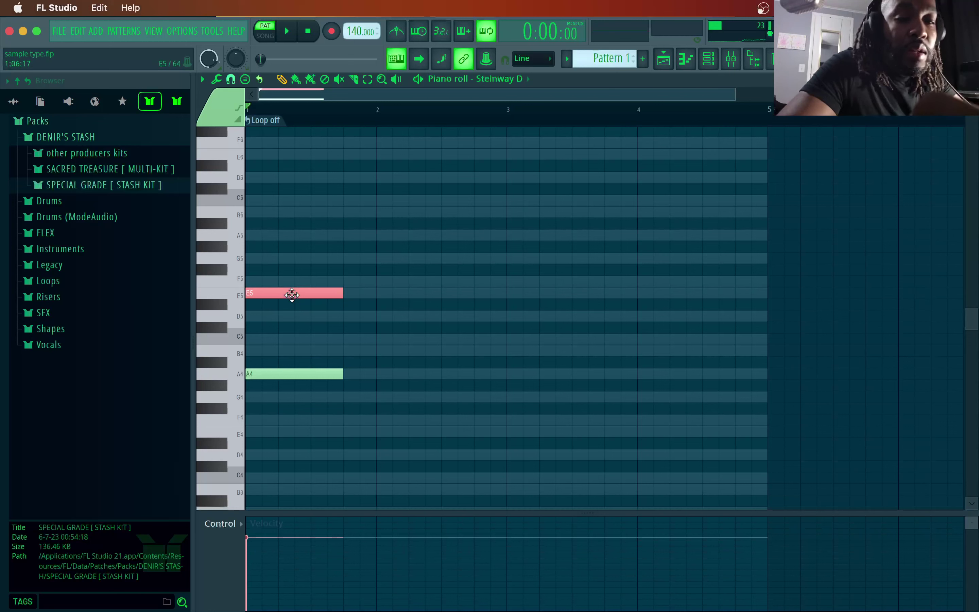
# - Duplicate the E5 note seven semitones higher to B5, deselect it and play the stacked notes
pyautogui.press('Up')
pyautogui.press('Up')
pyautogui.press('Up')
pyautogui.press('Up')
pyautogui.press('Up')
pyautogui.press('Up')
pyautogui.press('Up')
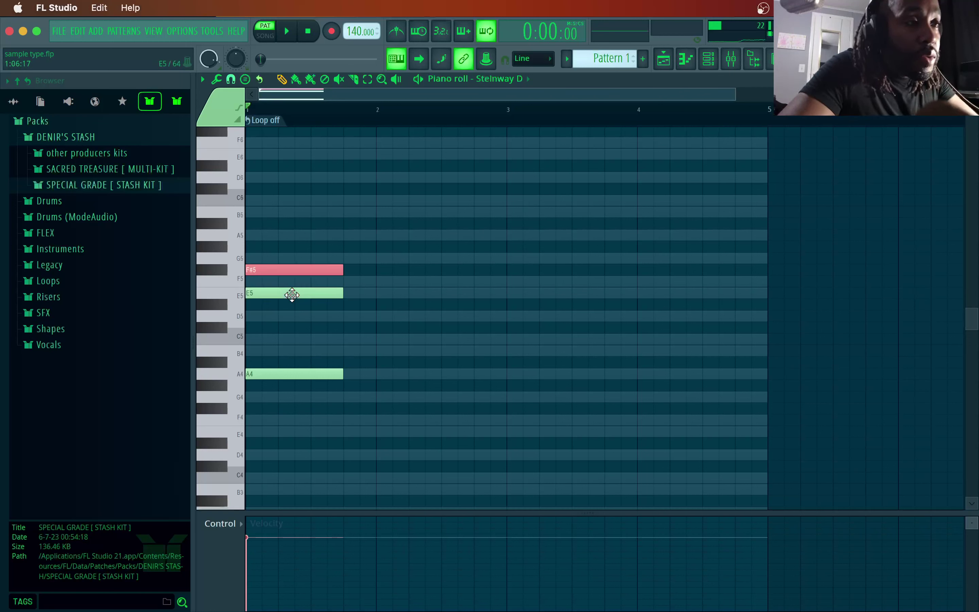
pyautogui.keyDown('super'); pyautogui.click(399, 300); pyautogui.keyUp('super')
pyautogui.press('space')
pyautogui.press('space')
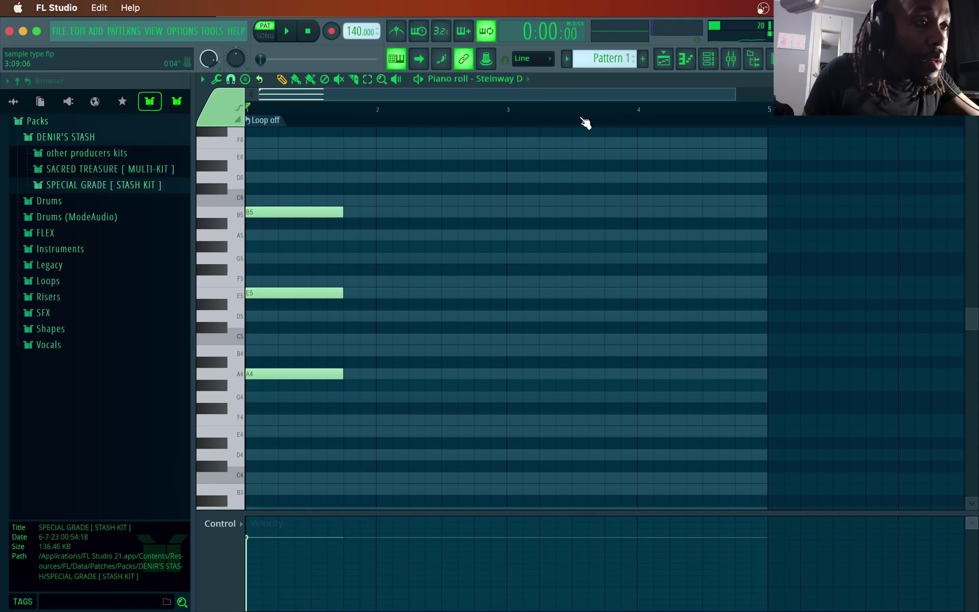
# - Add a three-beat C5 note at the start of bar 1 and play back the chord
pyautogui.click(249, 339)
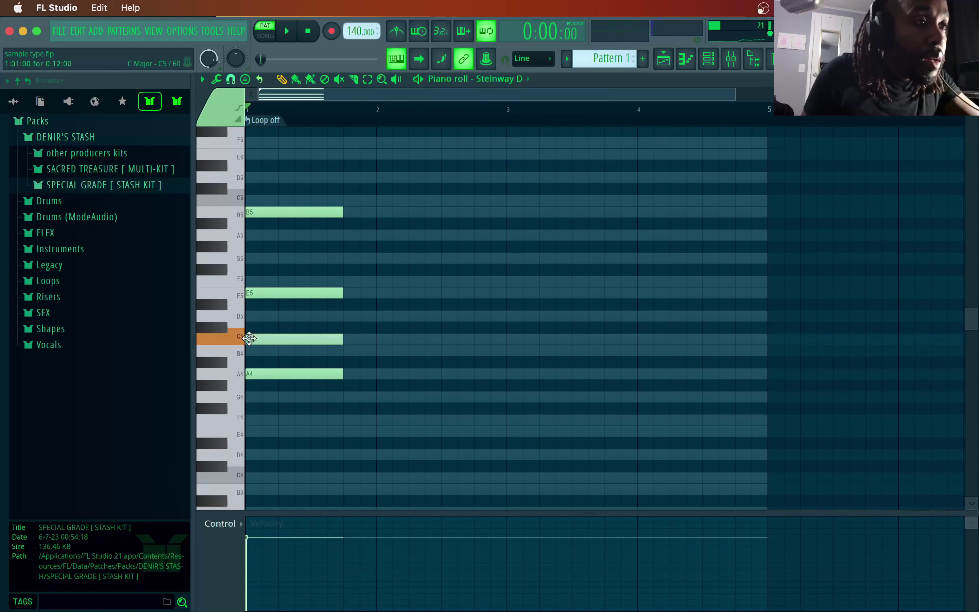
pyautogui.click(269, 297)
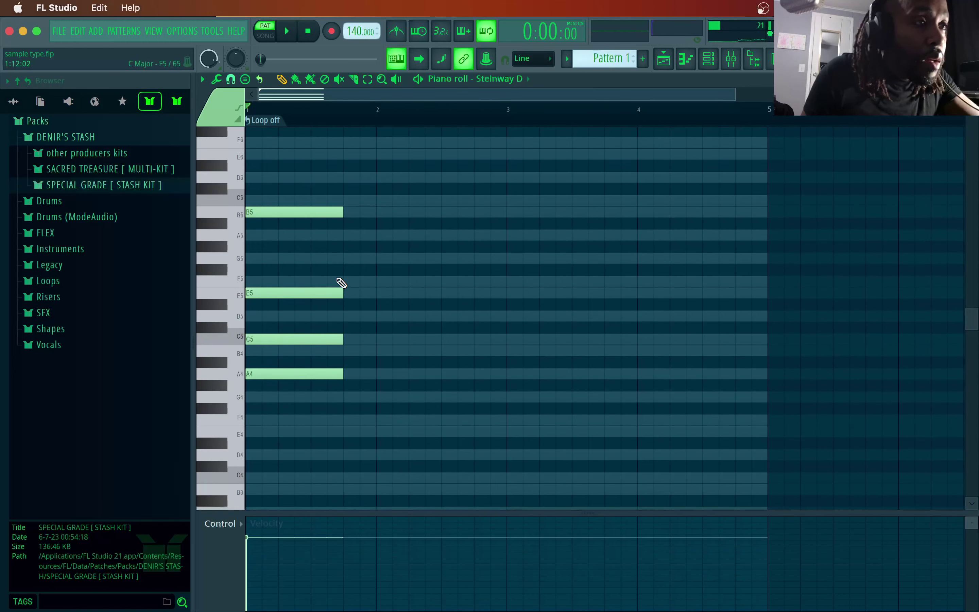
pyautogui.press('space')
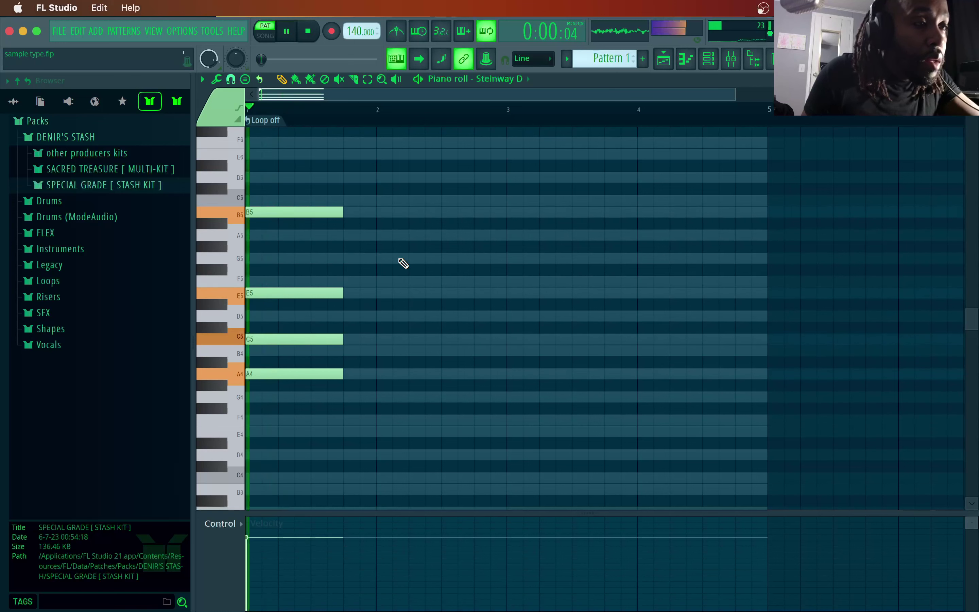
pyautogui.press('space')
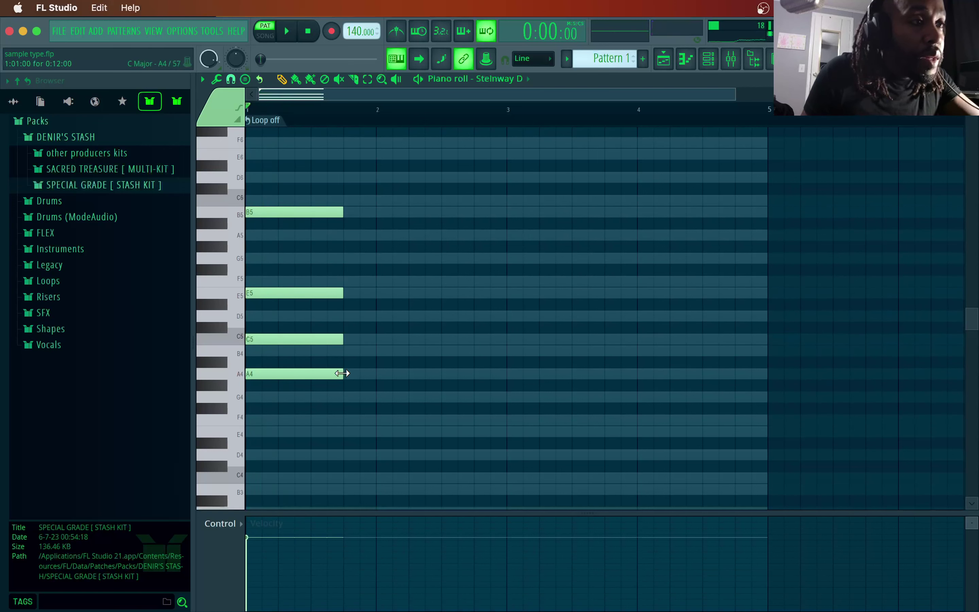
# - Add a three-beat G5 note at the start of bar 1 and play the extended chord
pyautogui.click(286, 340)
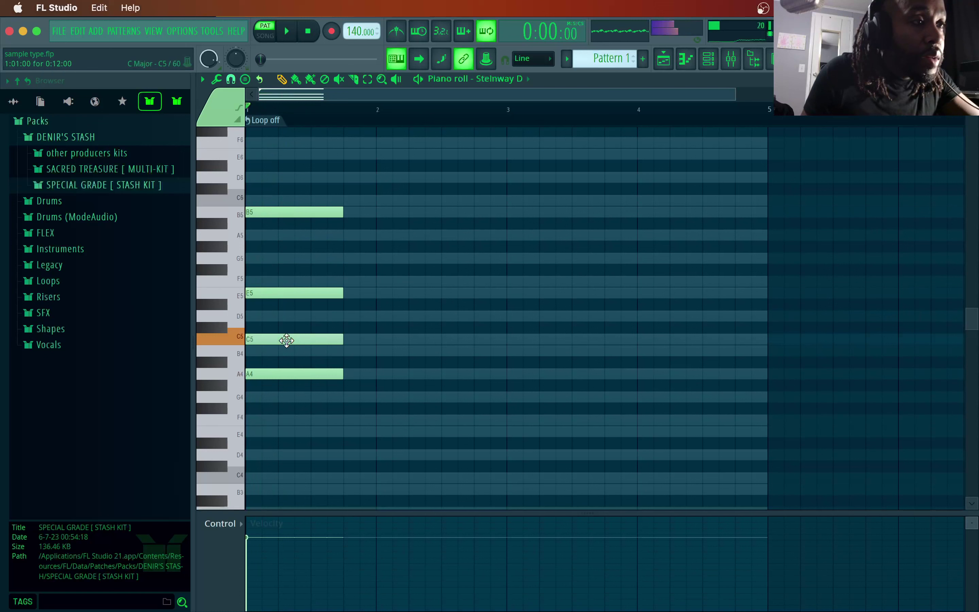
pyautogui.click(271, 293)
pyautogui.click(253, 259)
pyautogui.press('space')
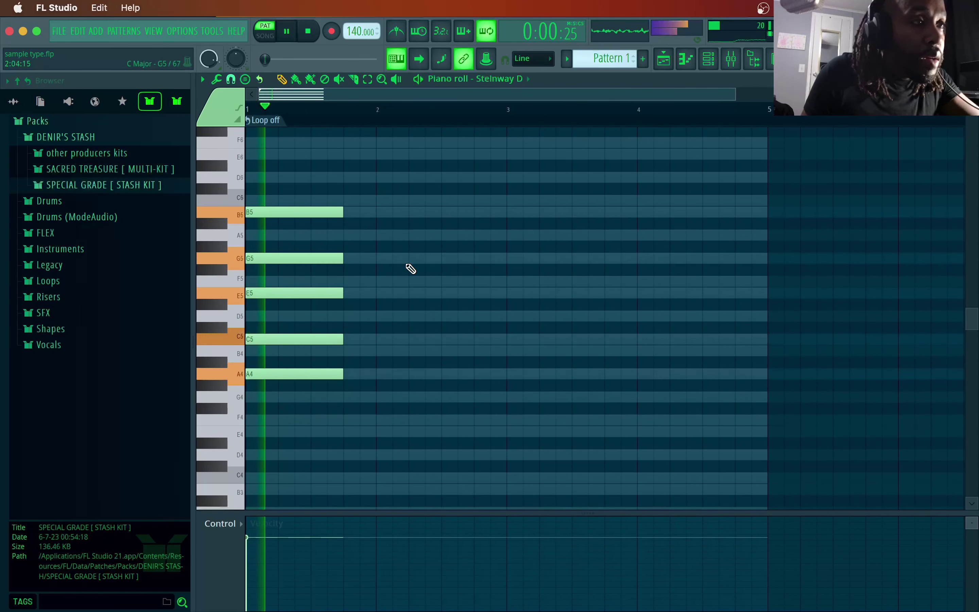
pyautogui.press('space')
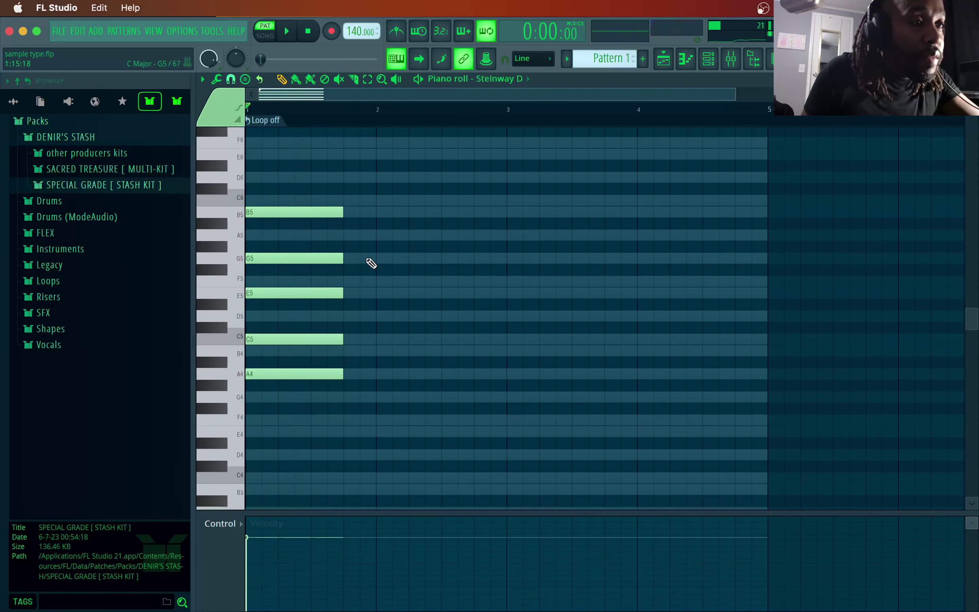
# - Move the B5 note to beat 2 of bar 1 and listen to the chord
pyautogui.moveTo(271, 210); pyautogui.dragTo(286, 217)
pyautogui.press('space')
pyautogui.press('space')
pyautogui.click(275, 215)
pyautogui.press('space')
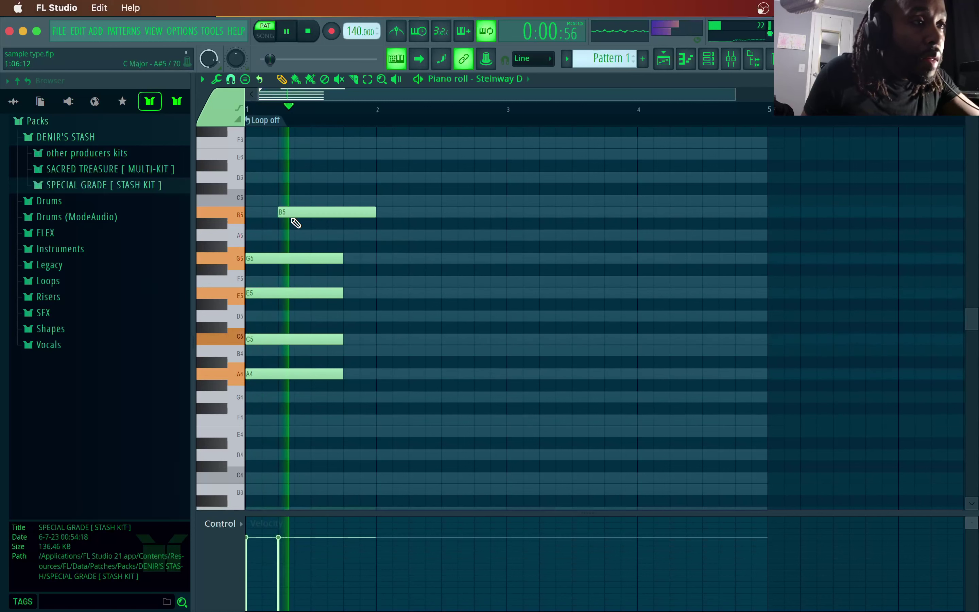
pyautogui.press('space')
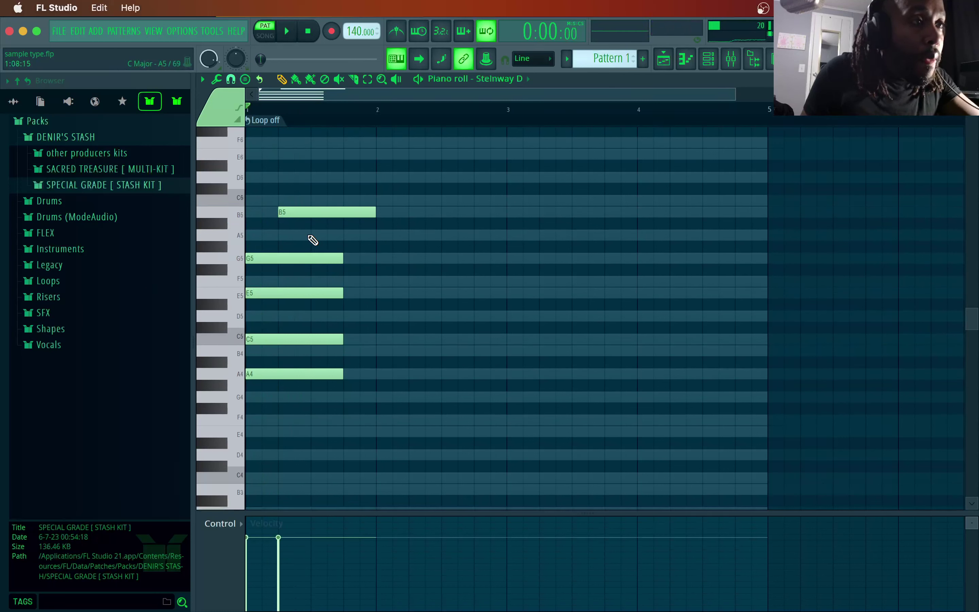
# - Try a D6 note on beat 4 of bar 1, and replace it with a three-beat C6 note
pyautogui.click(346, 181)
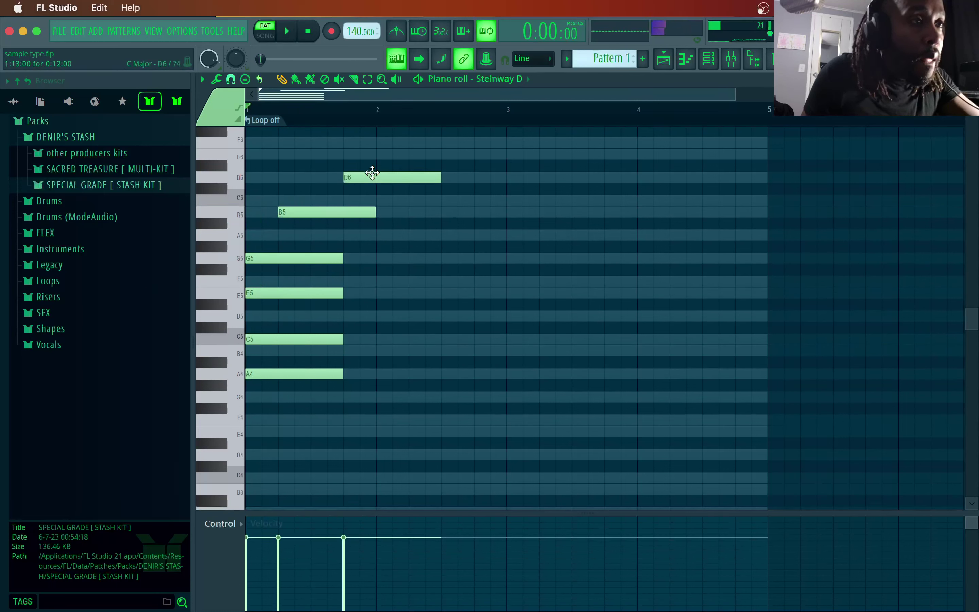
pyautogui.rightClick(369, 177)
pyautogui.click(347, 200)
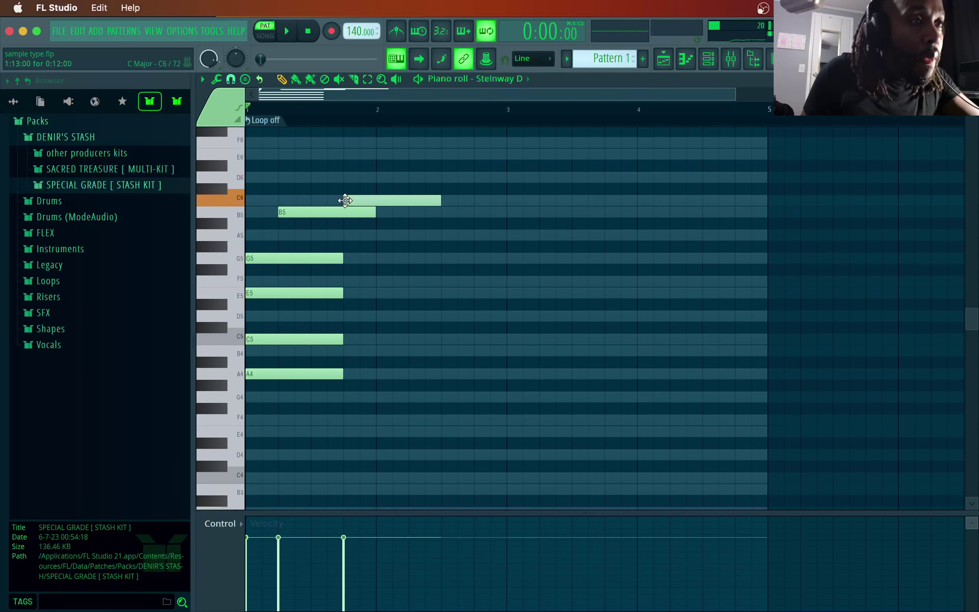
# - Add a second B5 note half a beat before bar 2, shorten it to one beat, and play back the phrase
pyautogui.click(377, 212)
pyautogui.press('space')
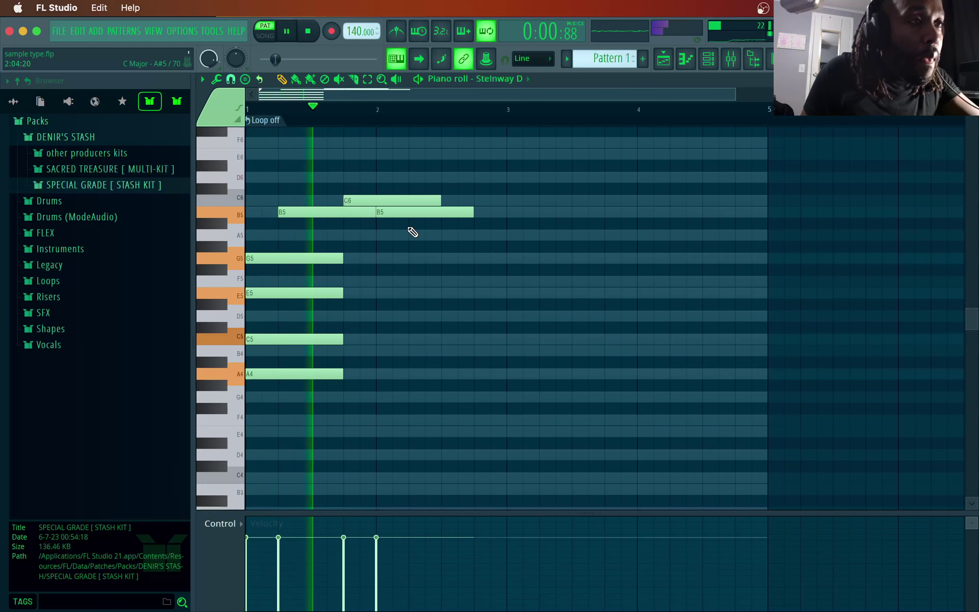
pyautogui.press('space')
pyautogui.moveTo(398, 214); pyautogui.dragTo(389, 218)
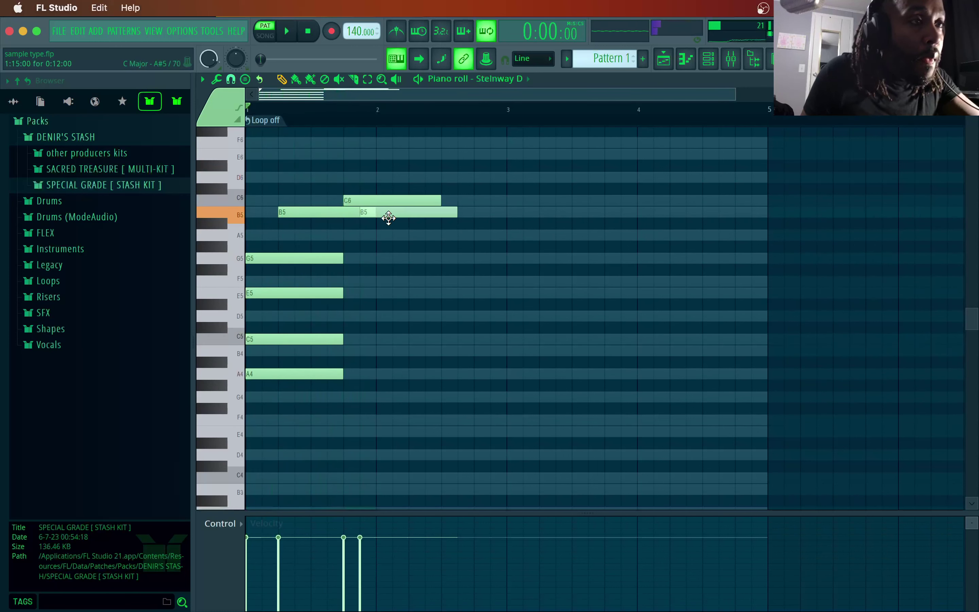
pyautogui.press('space')
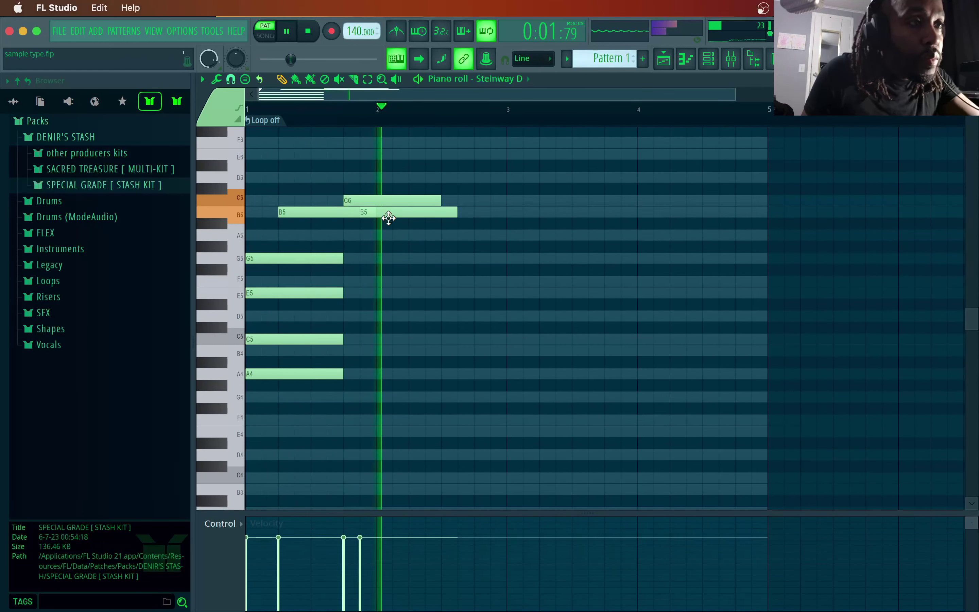
pyautogui.press('space')
pyautogui.moveTo(456, 211); pyautogui.dragTo(385, 232)
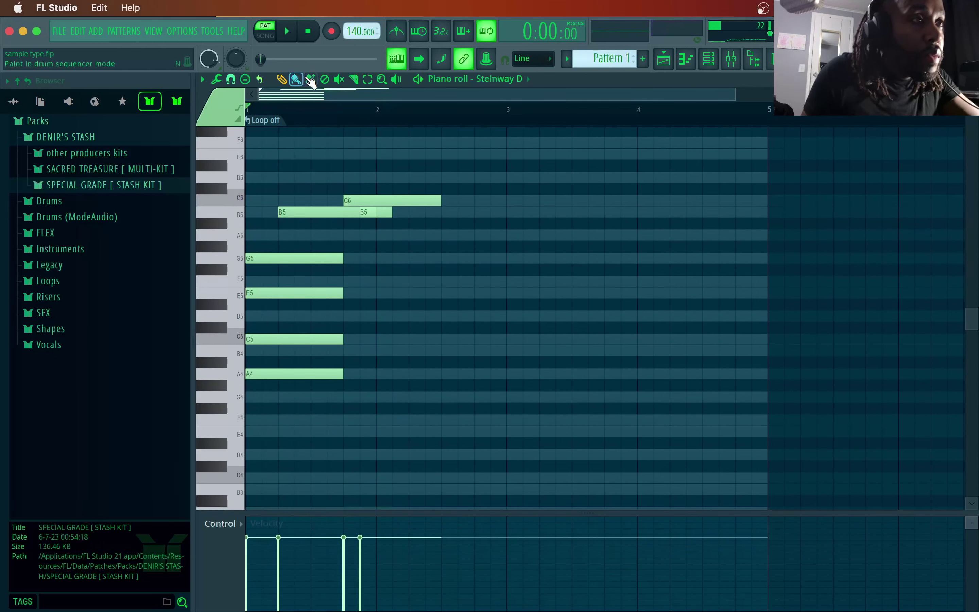
pyautogui.click(353, 79)
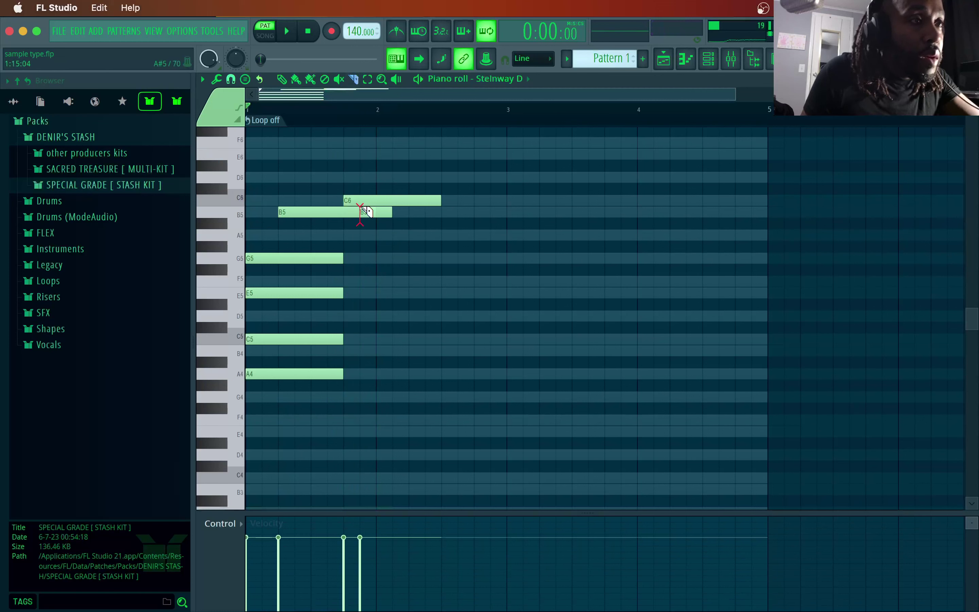
pyautogui.click(283, 79)
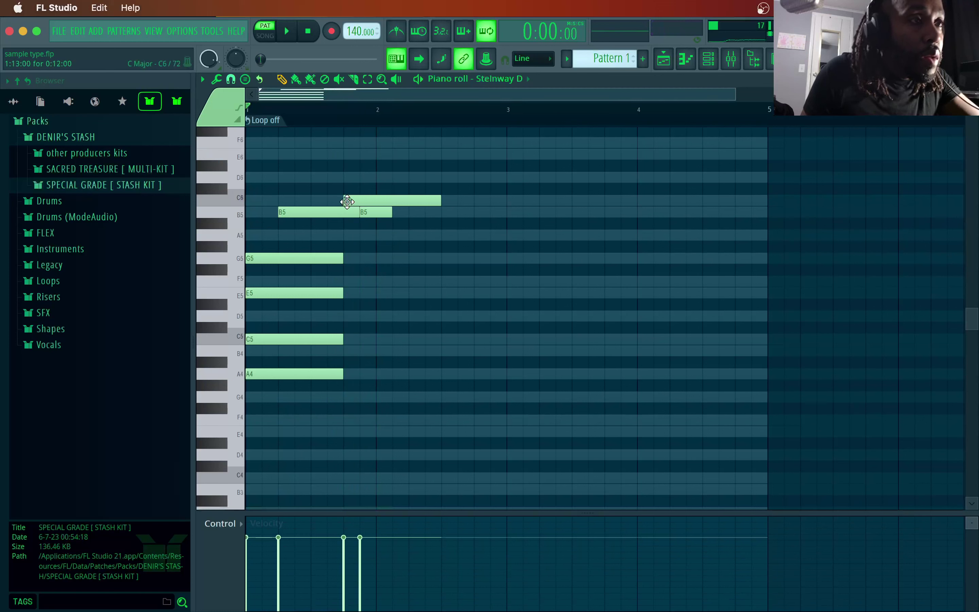
pyautogui.click(340, 211)
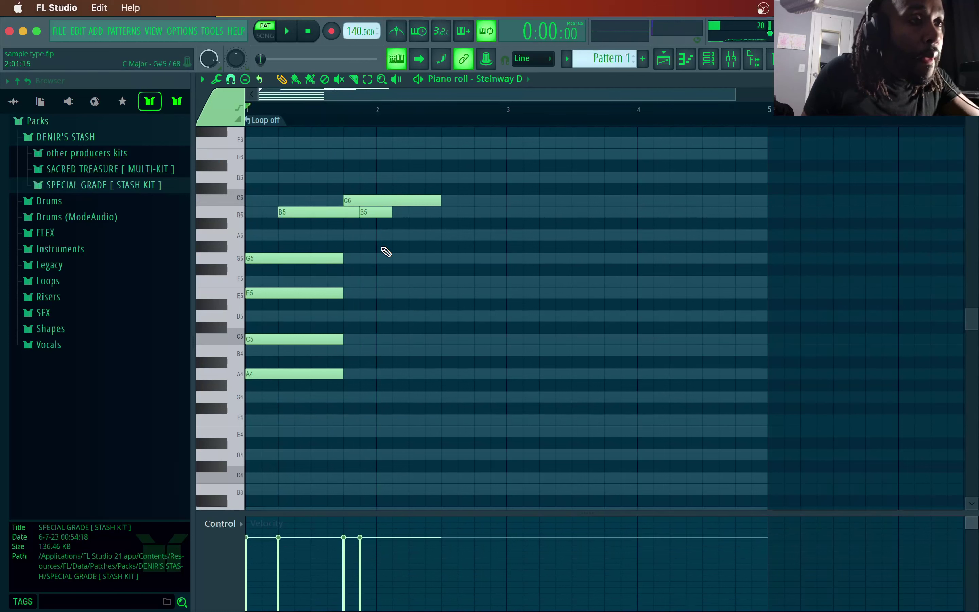
# - Add a one-beat G5 note at the start of bar 2 and listen to the melody
pyautogui.click(380, 259)
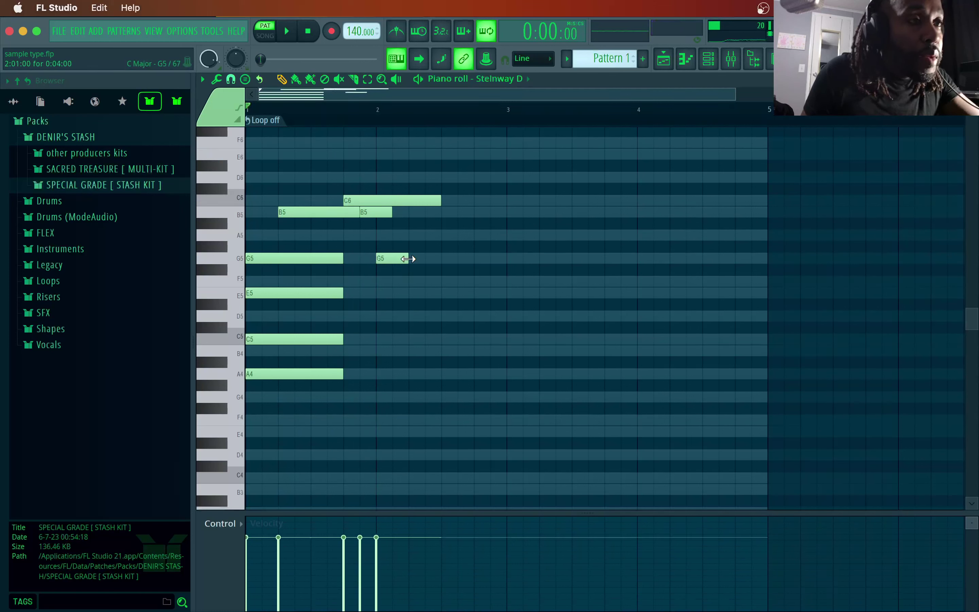
pyautogui.moveTo(408, 258); pyautogui.dragTo(492, 262)
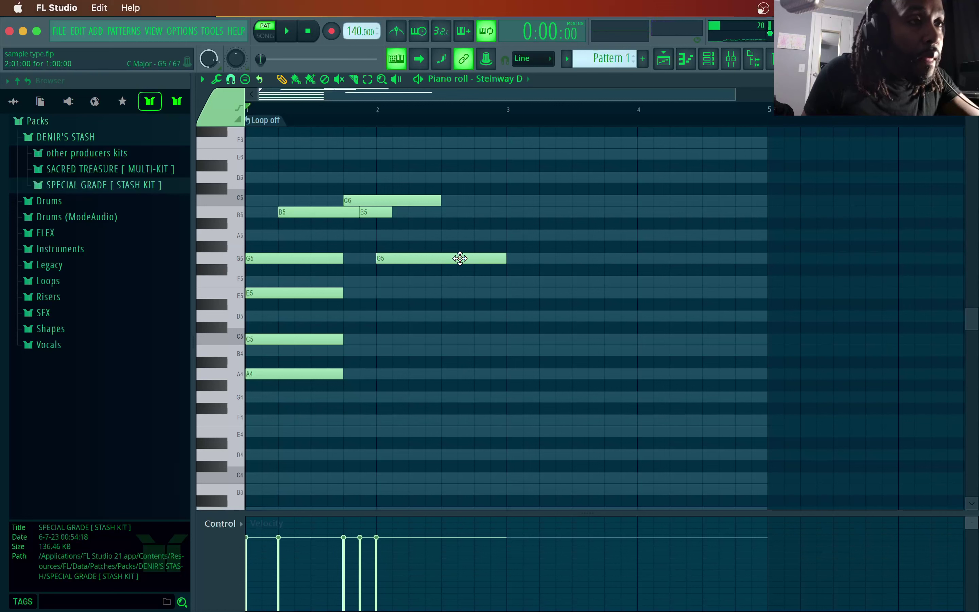
pyautogui.moveTo(507, 259); pyautogui.dragTo(409, 276)
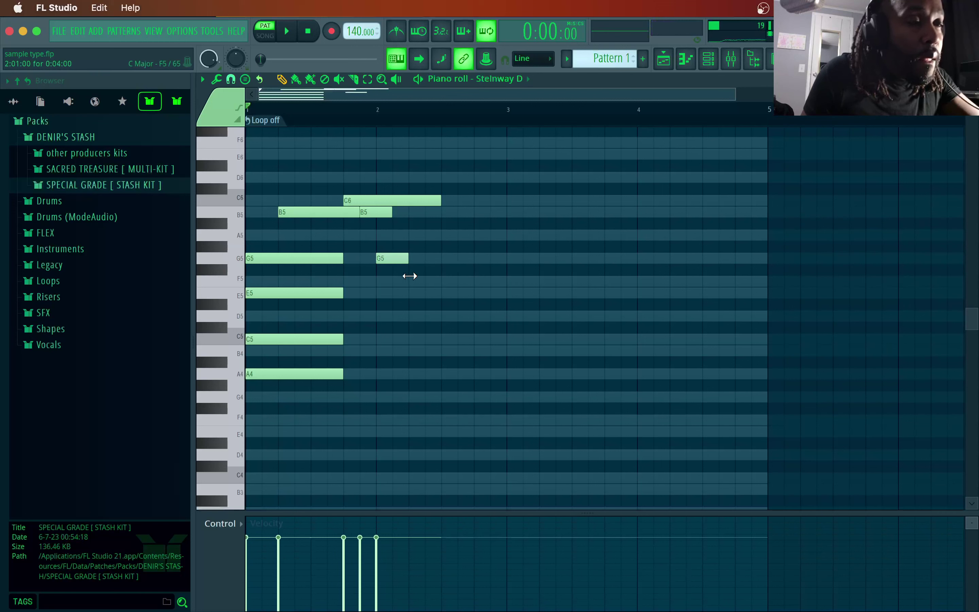
pyautogui.press('space')
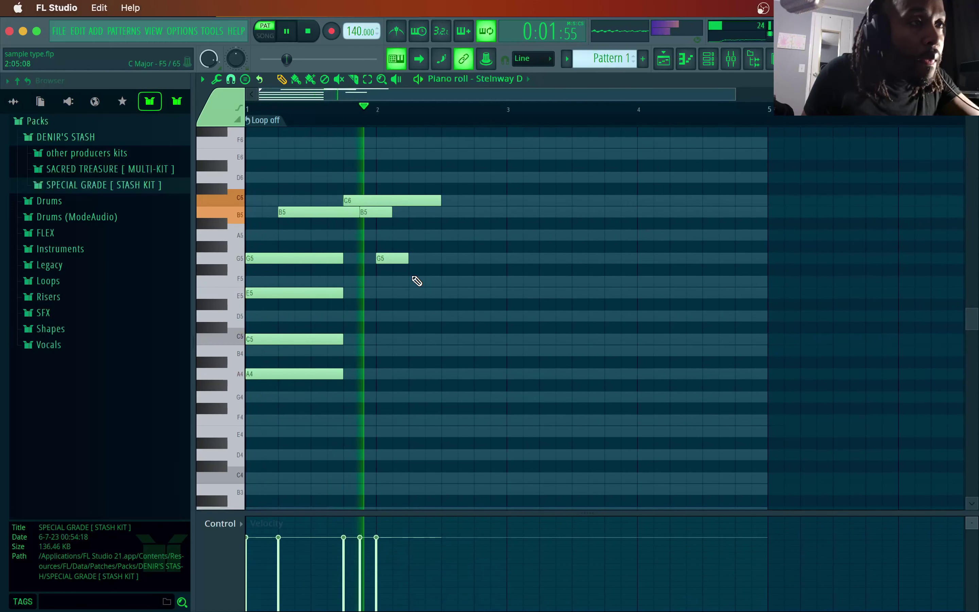
pyautogui.press('space')
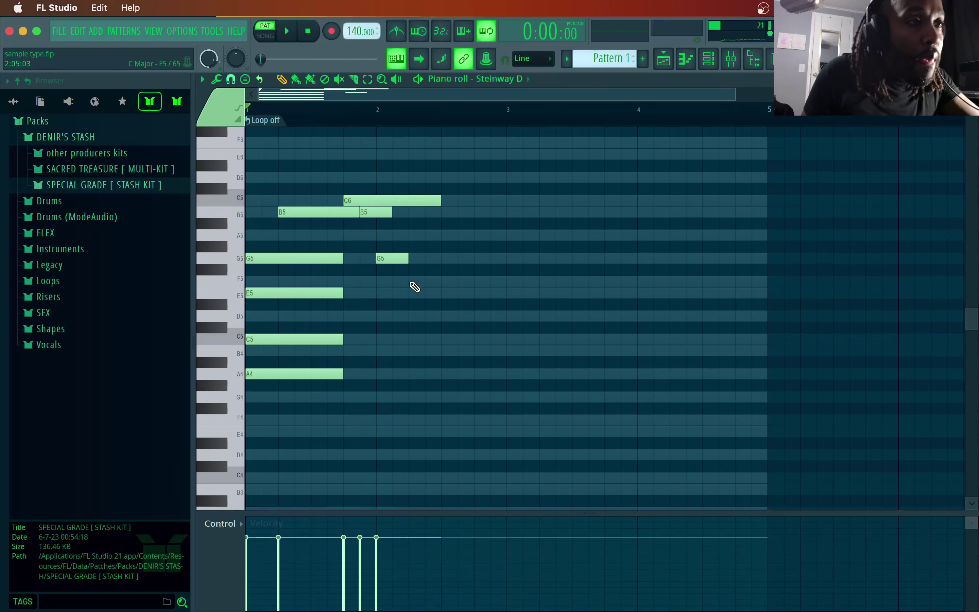
# - Add a one-beat E5 note on beat 3 of bar 2 and extend bar 2's G5 note to two beats
pyautogui.moveTo(415, 287); pyautogui.dragTo(439, 299)
pyautogui.moveTo(426, 262); pyautogui.dragTo(441, 262)
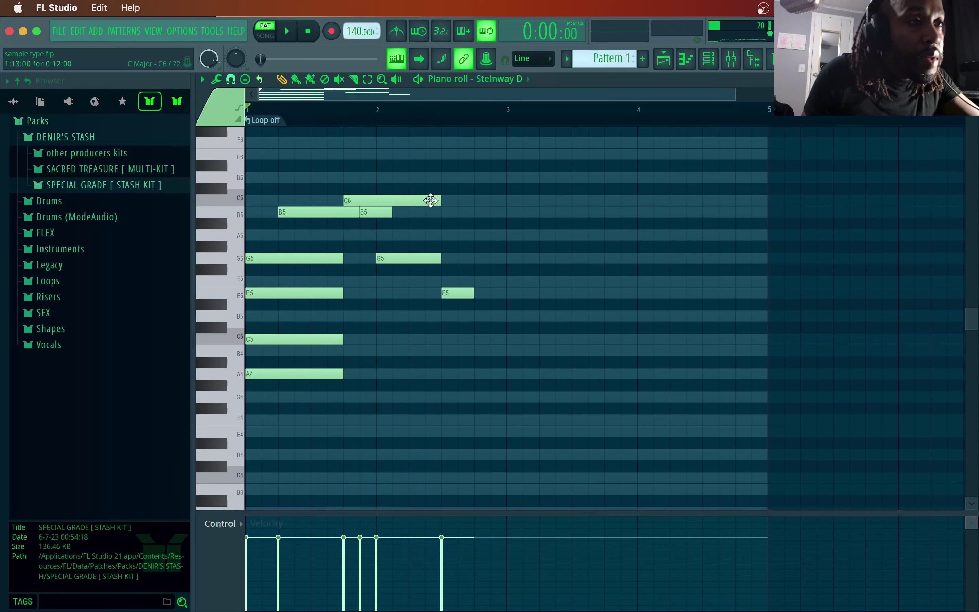
# - Shorten the C6 note to one beat and extend bar 2's E5 note to two beats, playing back after each change
pyautogui.moveTo(432, 200); pyautogui.dragTo(375, 203)
pyautogui.press('space')
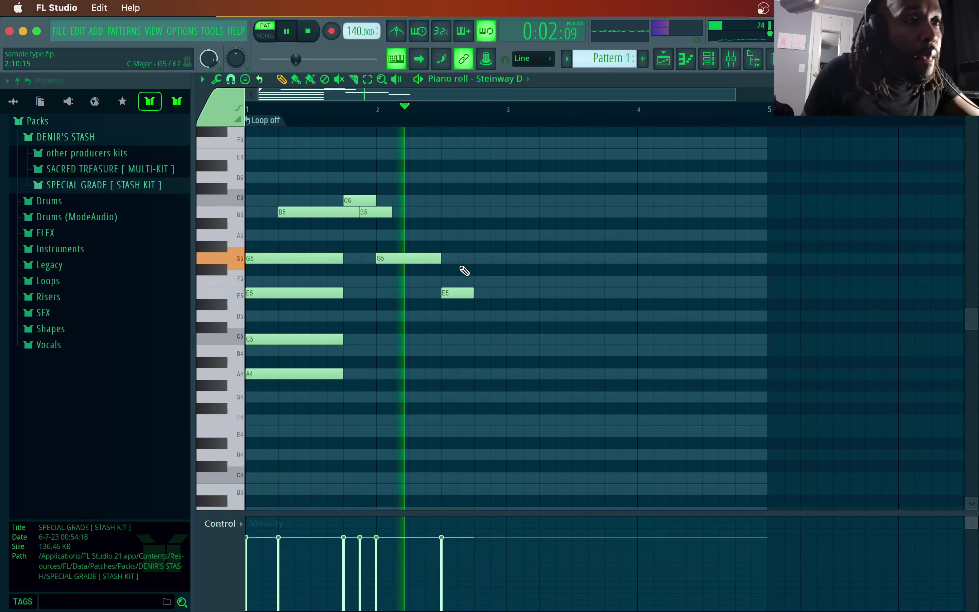
pyautogui.press('space')
pyautogui.moveTo(473, 295); pyautogui.dragTo(504, 301)
pyautogui.press('space')
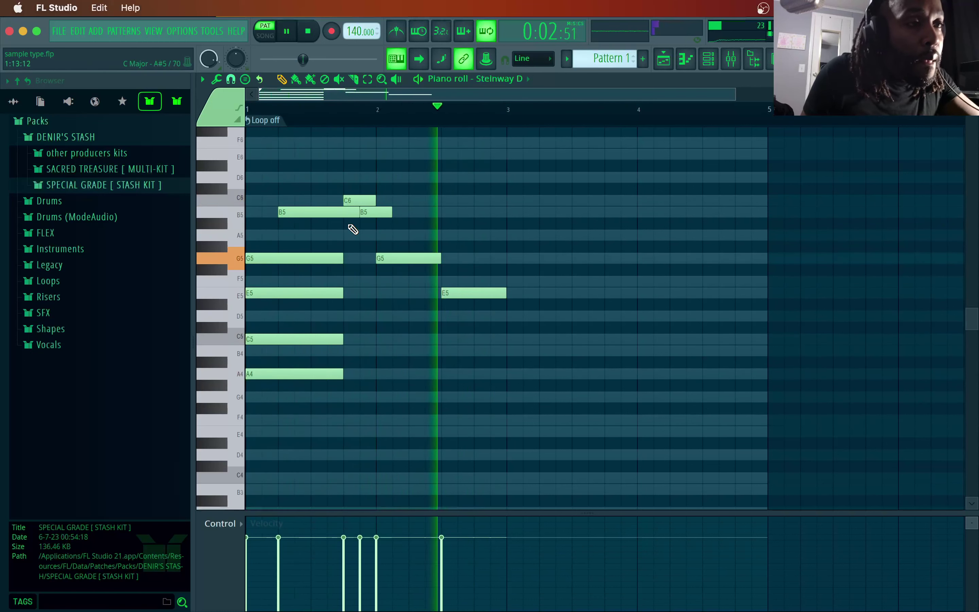
pyautogui.press('space')
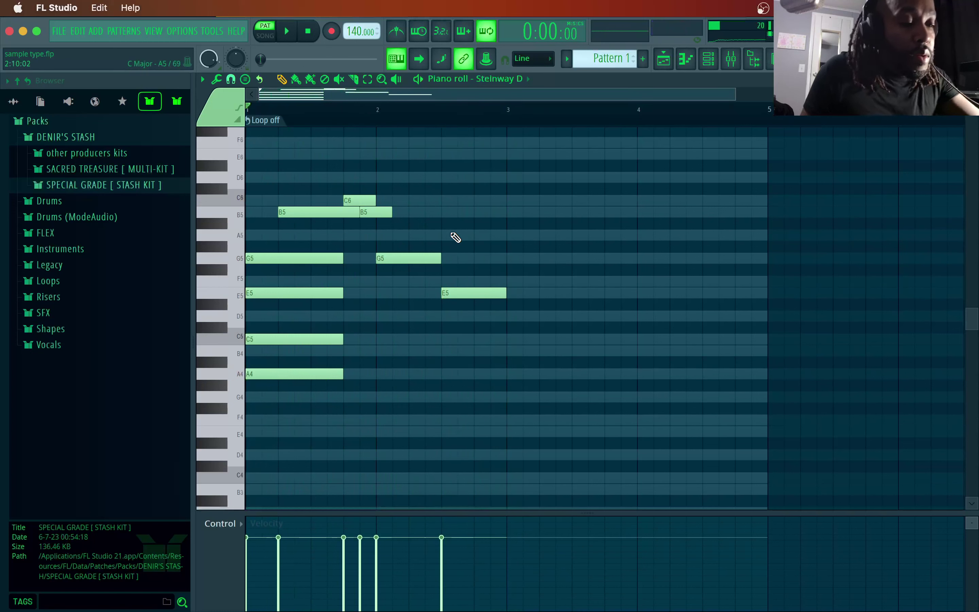
# - Duplicate all notes of bars 1 and 2 into bars 3 and 4 and play back the pattern
pyautogui.moveTo(532, 183); pyautogui.dragTo(267, 372)
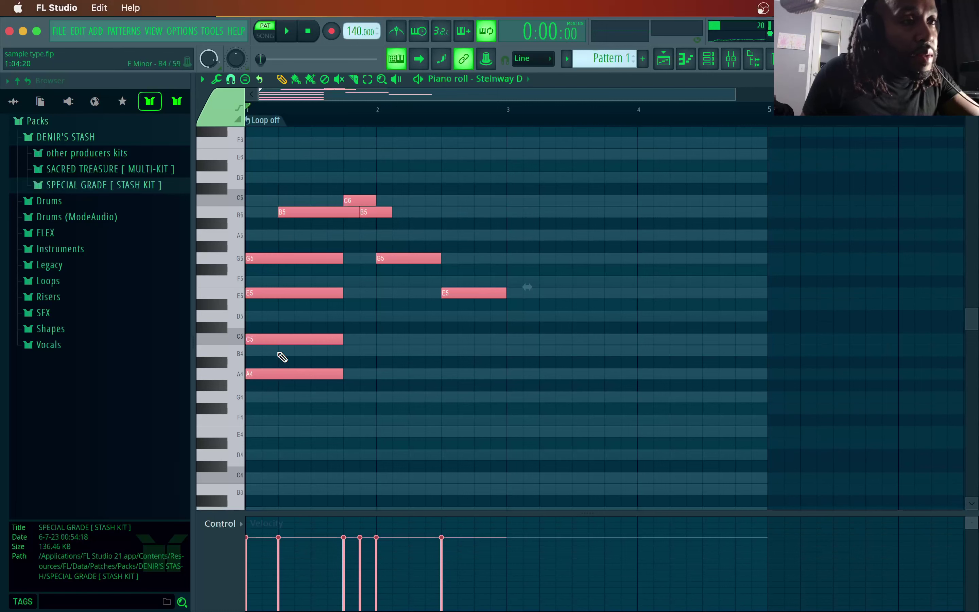
pyautogui.hotkey('ctrl', 'b')
pyautogui.click(452, 236)
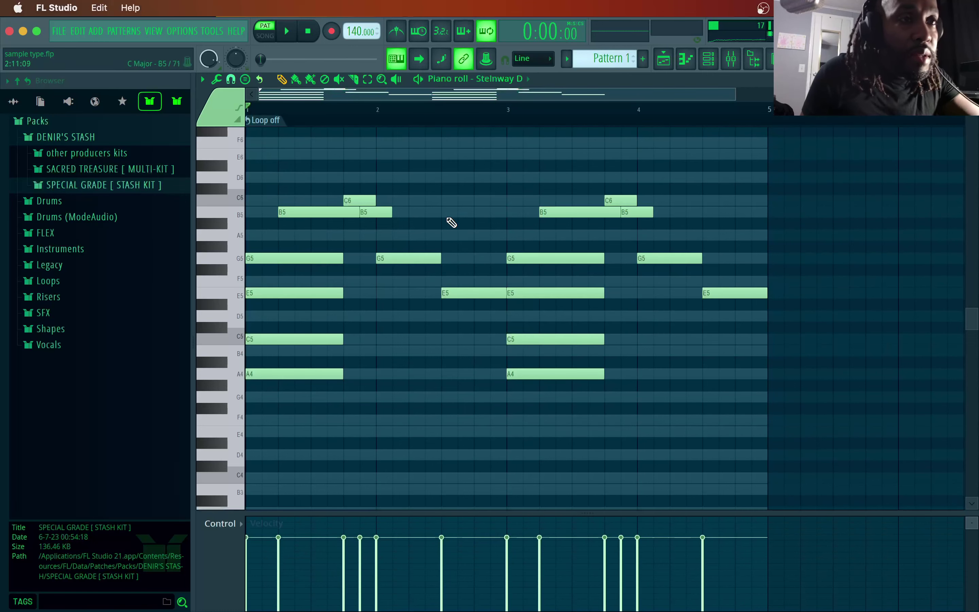
pyautogui.press('space')
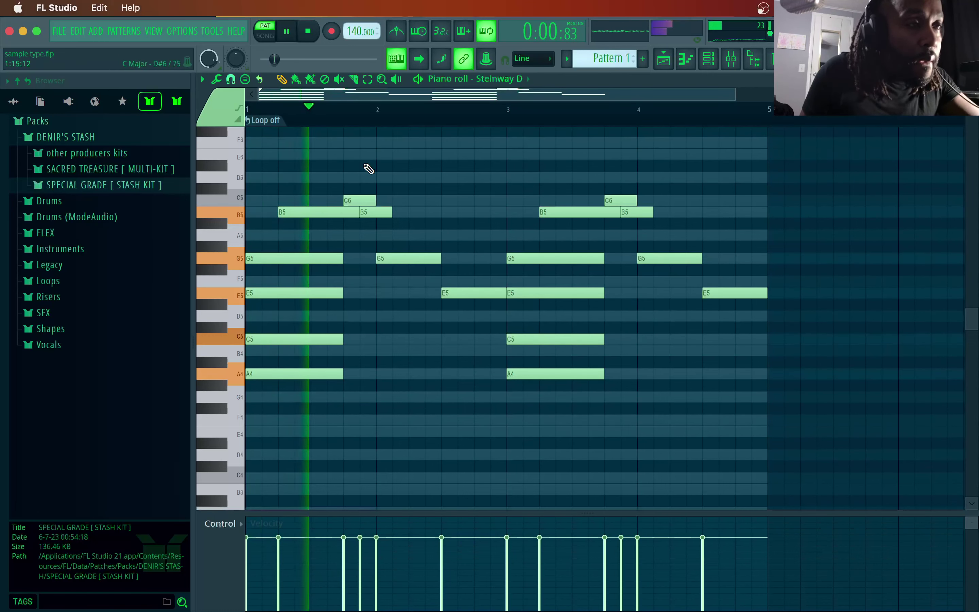
pyautogui.moveTo(736, 94); pyautogui.dragTo(767, 94)
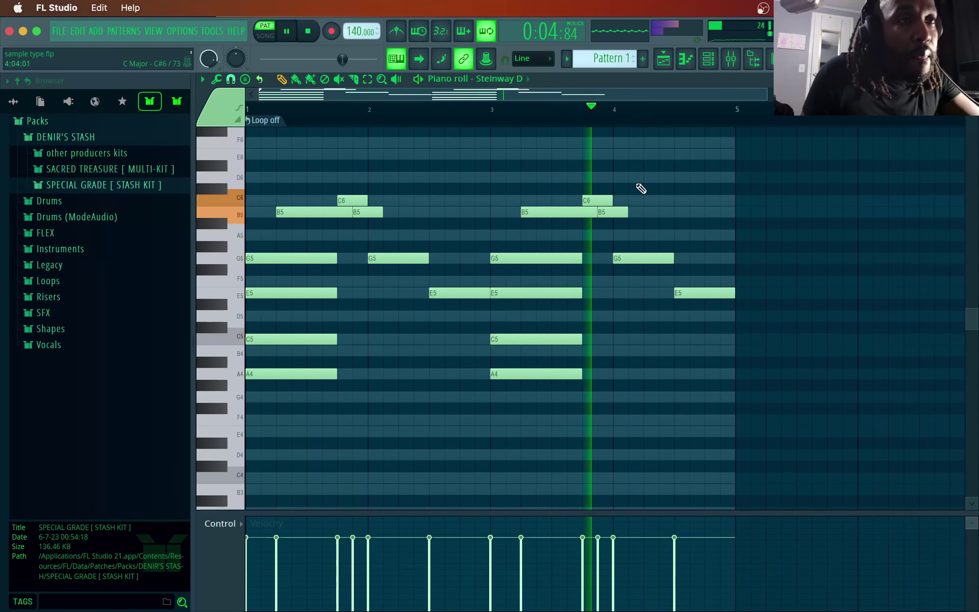
pyautogui.press('space')
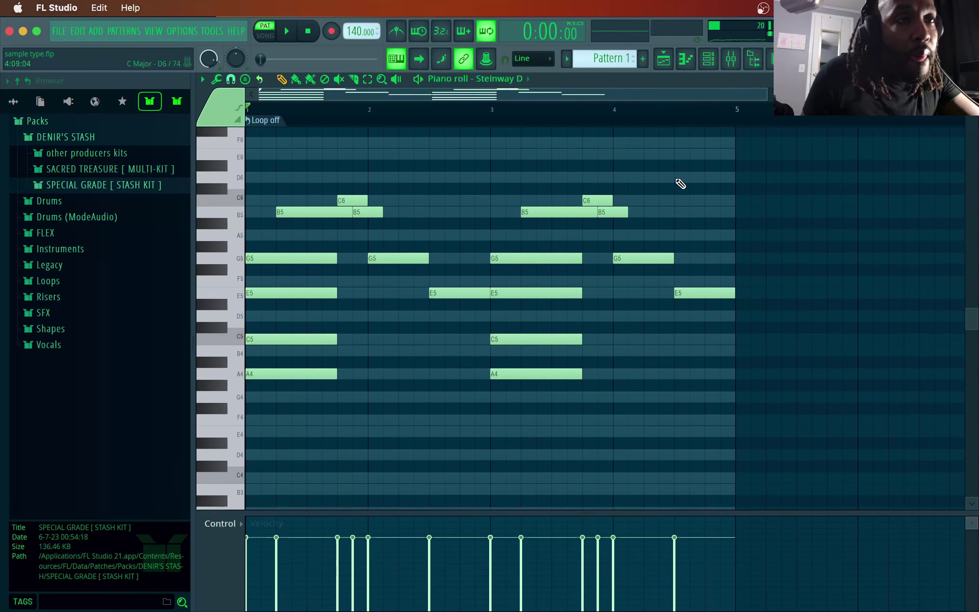
# - Replace the closing E5 note of bar 4 with a two-beat E6 note on beat 3
pyautogui.moveTo(678, 181)
pyautogui.mouseDown()
pyautogui.moveTo(688, 174)
pyautogui.moveTo(677, 145)
pyautogui.moveTo(675, 153)
pyautogui.mouseUp()
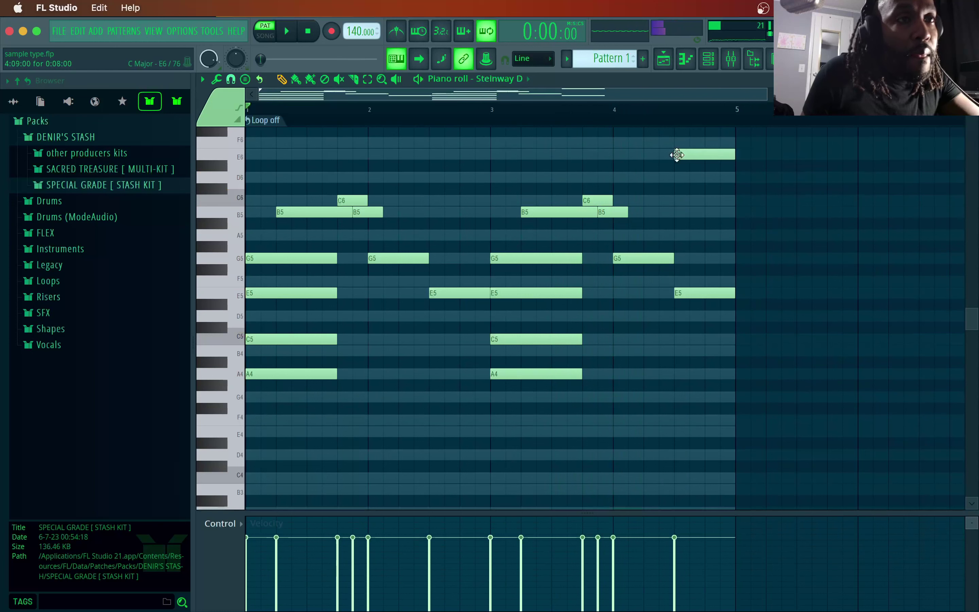
pyautogui.rightClick(696, 300)
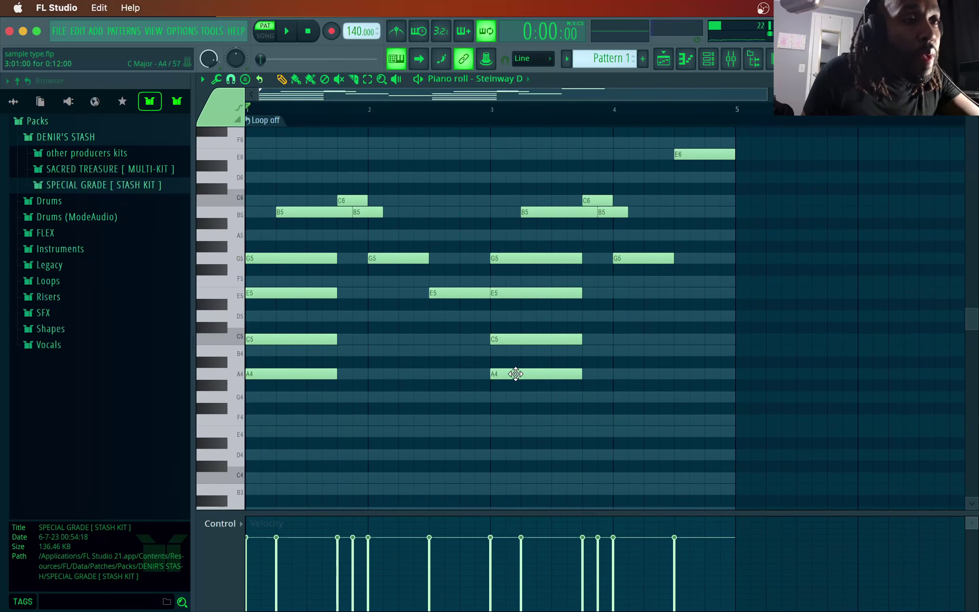
# - Add a three-beat E4 note at the start of bar 5 and place a copy of it seven semitones higher on B4
pyautogui.click(737, 430)
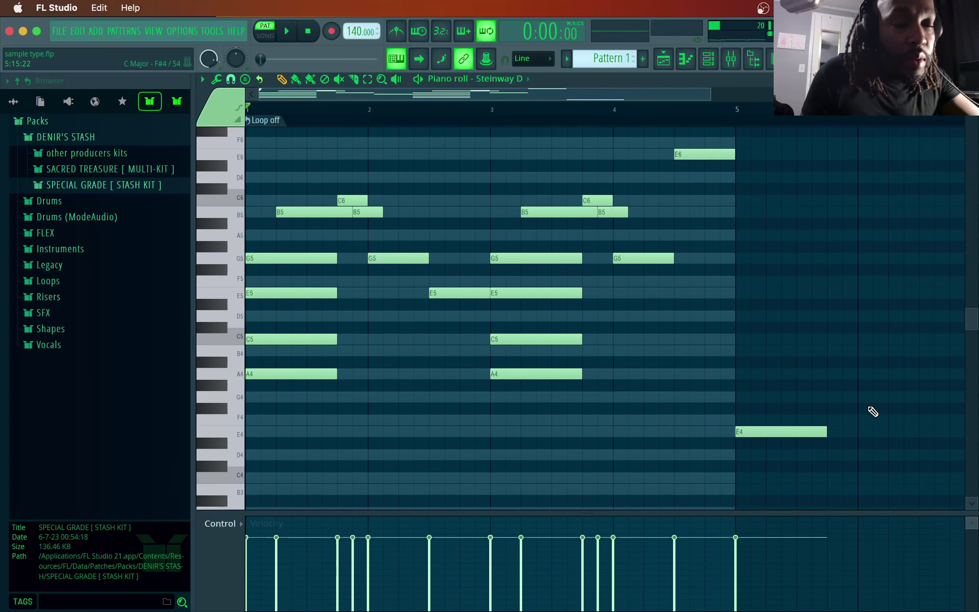
pyautogui.moveTo(755, 104); pyautogui.dragTo(861, 130)
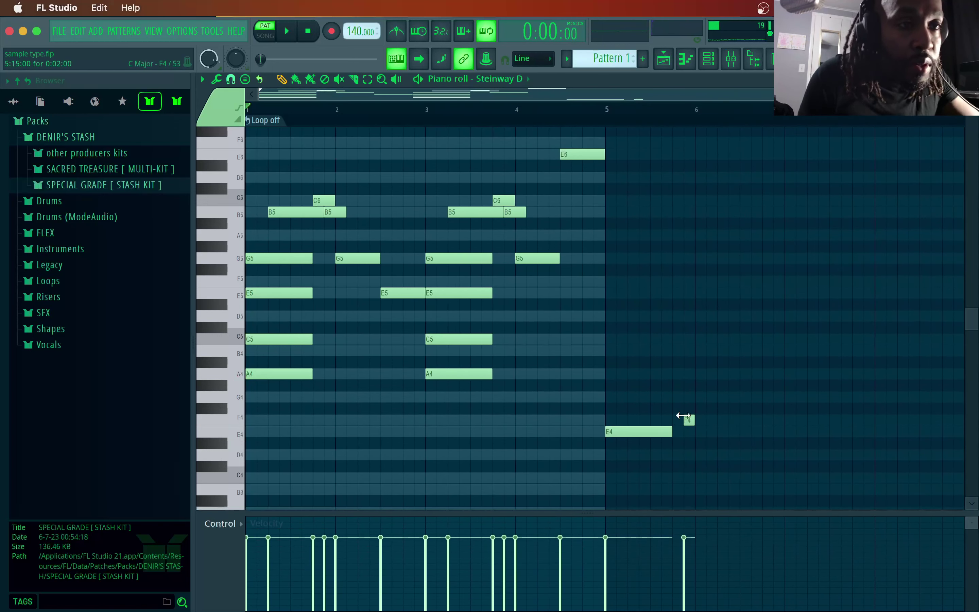
pyautogui.moveTo(704, 430); pyautogui.dragTo(648, 443)
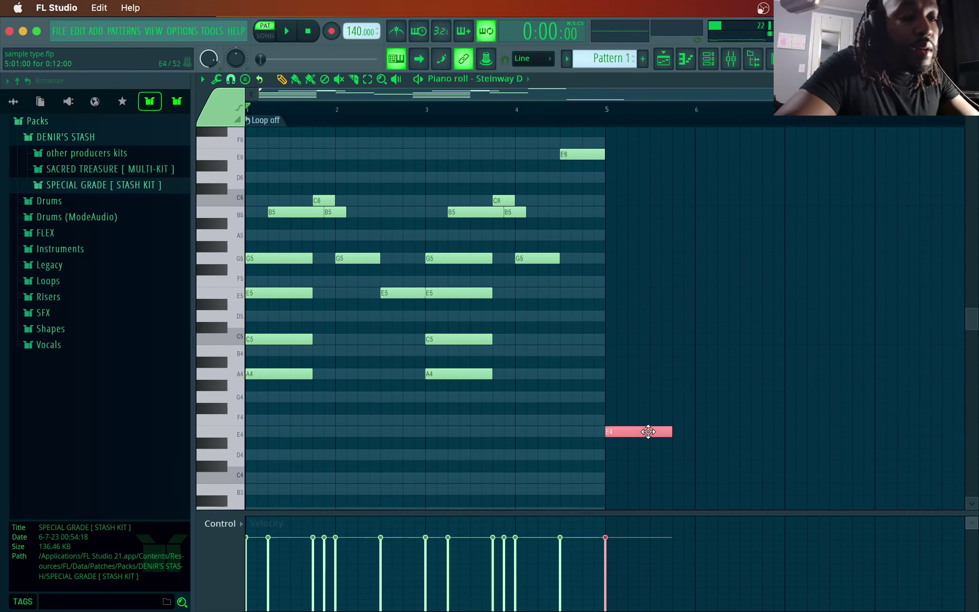
pyautogui.press('super+v')
pyautogui.hotkey('shift', 'Up')
pyautogui.hotkey('shift', 'Up')
pyautogui.hotkey('shift', 'Up')
pyautogui.hotkey('shift', 'Up')
pyautogui.hotkey('shift', 'Up')
pyautogui.hotkey('shift', 'Up')
pyautogui.hotkey('shift', 'Up')
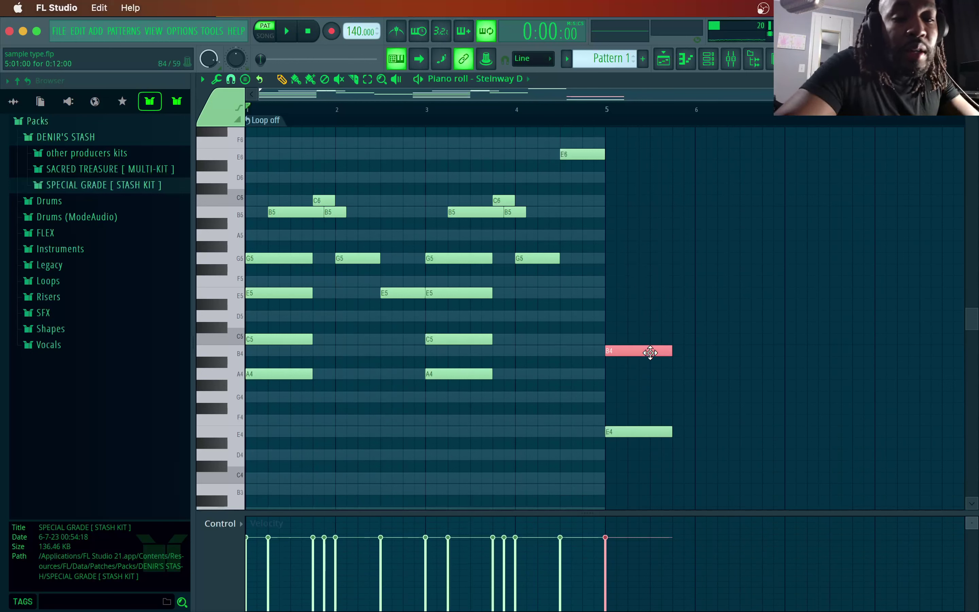
# - Place a copy of bar 5's B4 note seven semitones higher on F#5 and deselect it
pyautogui.press('super+v')
pyautogui.hotkey('shift', 'Up')
pyautogui.hotkey('shift', 'Up')
pyautogui.hotkey('shift', 'Up')
pyautogui.hotkey('shift', 'Up')
pyautogui.hotkey('shift', 'Up')
pyautogui.hotkey('shift', 'Up')
pyautogui.hotkey('shift', 'Up')
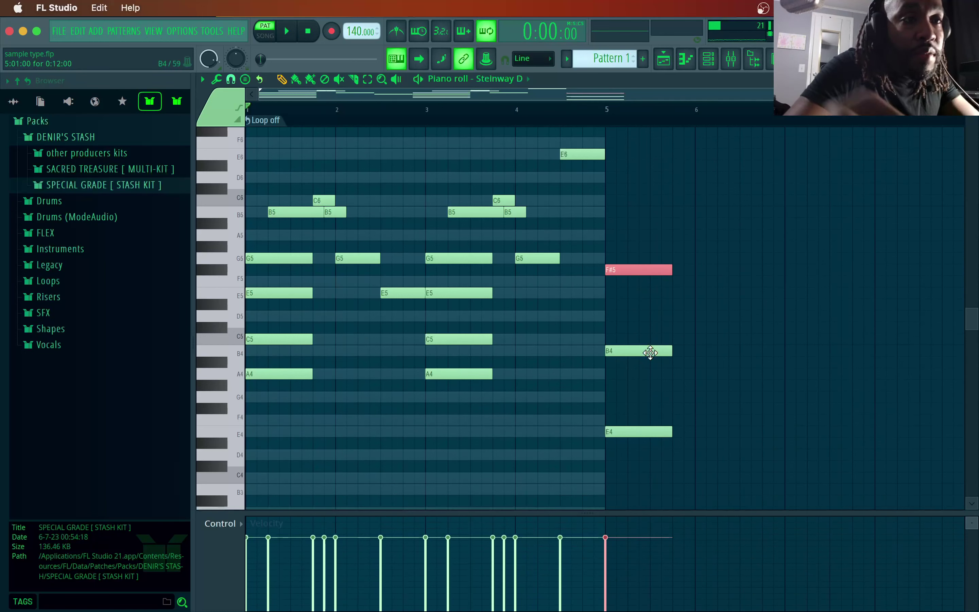
pyautogui.press('super+d')
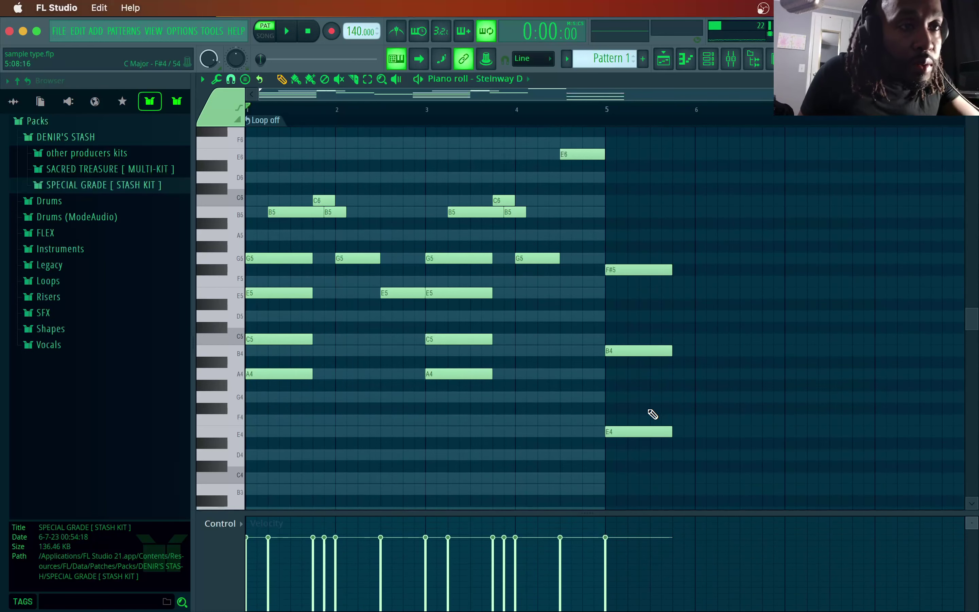
# - Add three-beat G4 and D5 notes to the chord at the start of bar 5 and play back the pattern
pyautogui.click(608, 400)
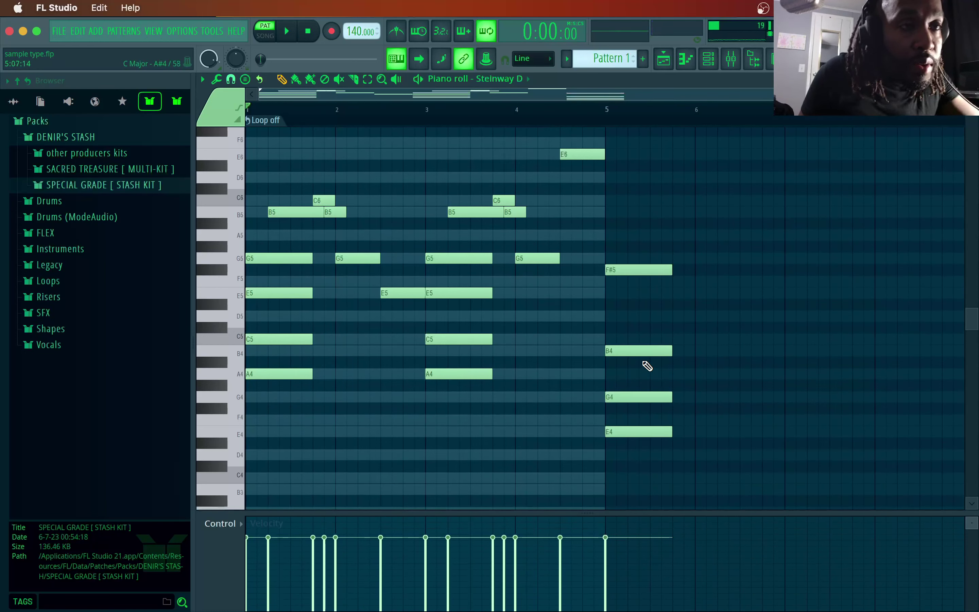
pyautogui.click(621, 356)
pyautogui.click(609, 316)
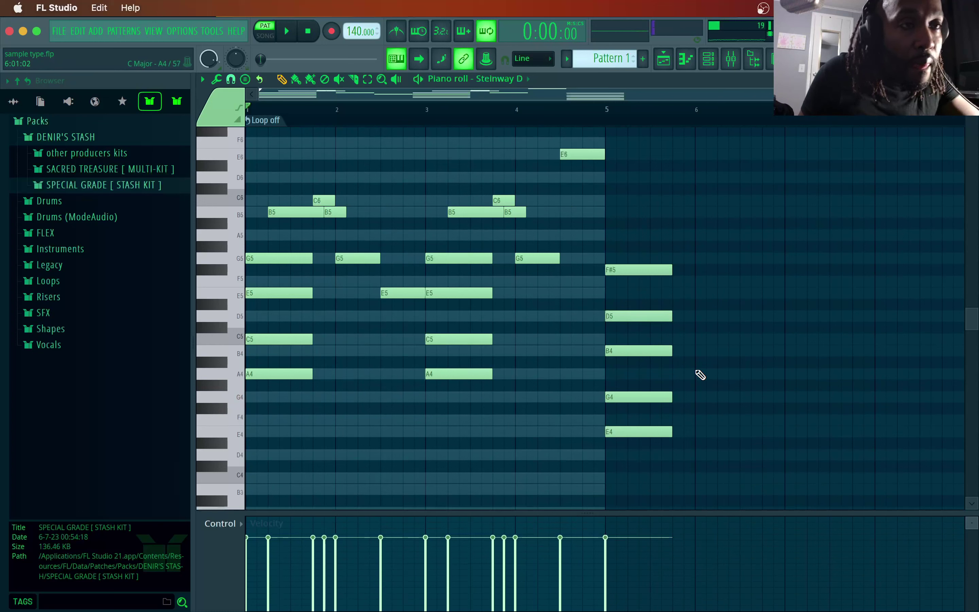
pyautogui.press('space')
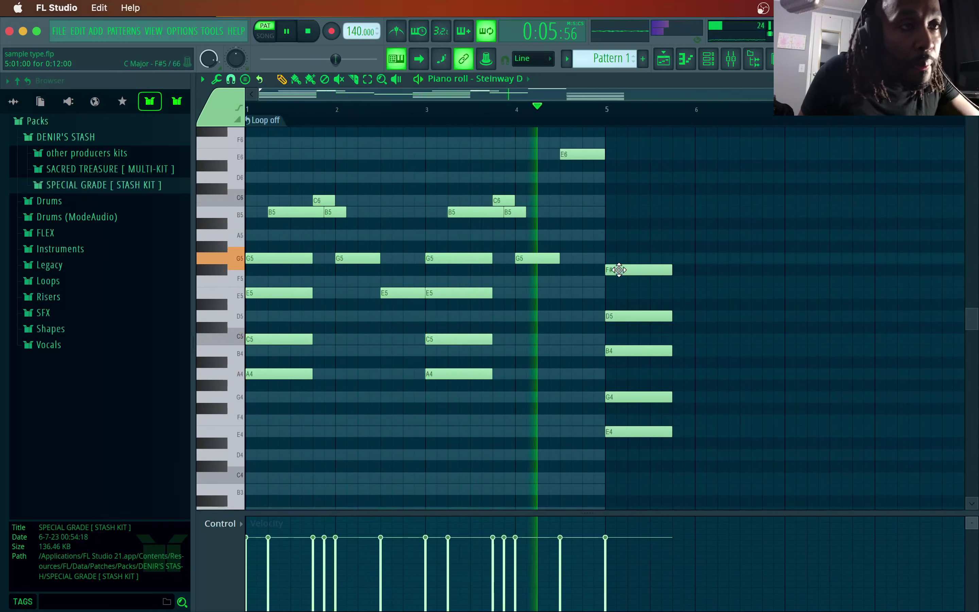
pyautogui.press('space')
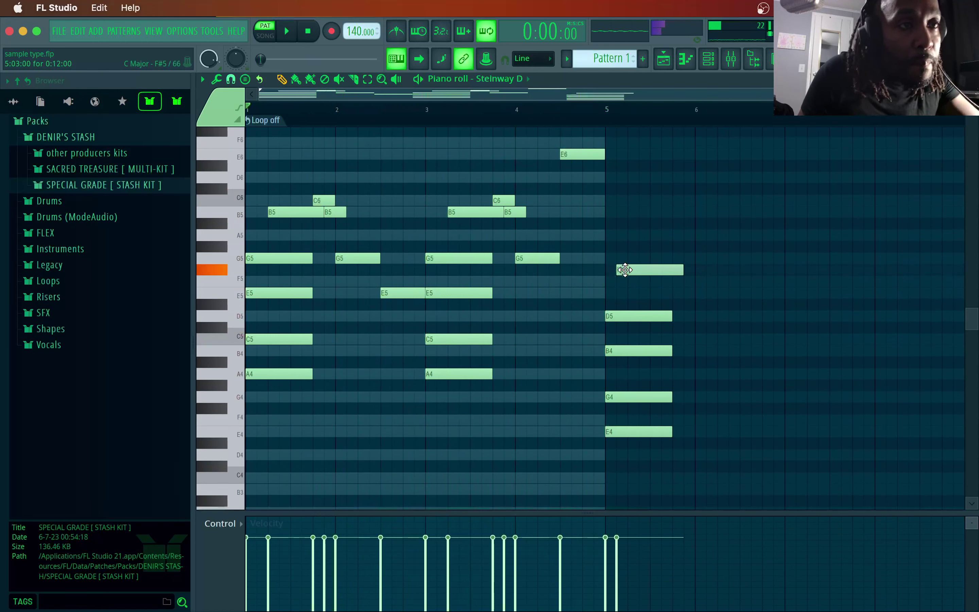
# - Move the F#5 note to beat 2 of bar 5 and add a three-beat G5 note on beat 4
pyautogui.moveTo(625, 269); pyautogui.dragTo(637, 270)
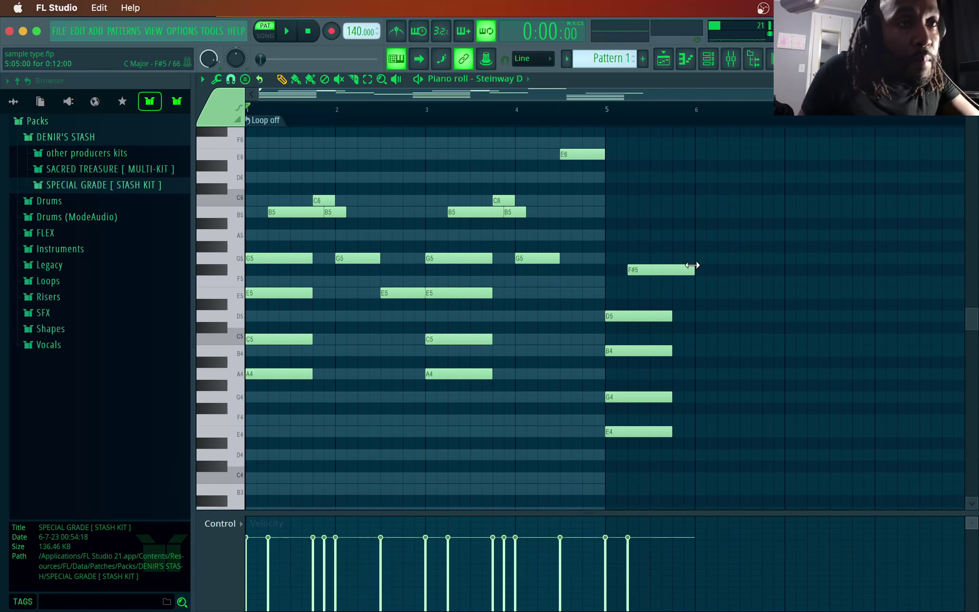
pyautogui.click(674, 259)
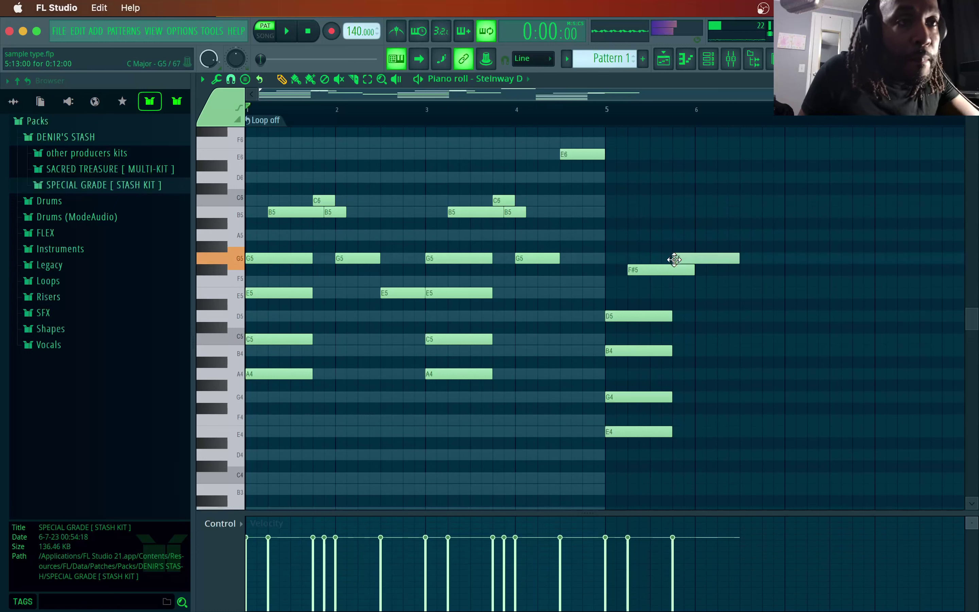
# - Shorten bar 5's G5 to one beat and its F#5 to two and a half beats, then add a one-beat F#5 directly after
pyautogui.moveTo(703, 275); pyautogui.dragTo(697, 276)
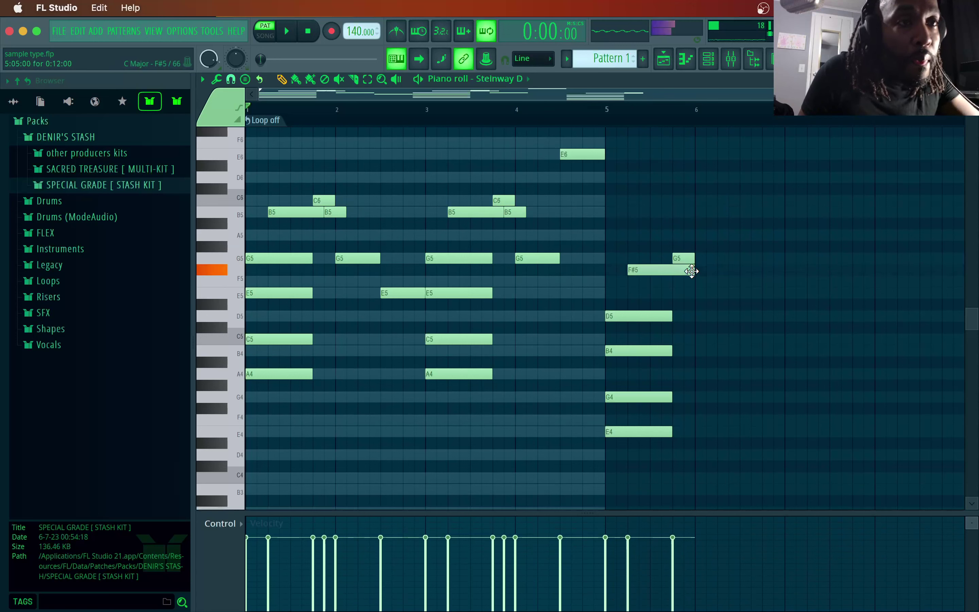
pyautogui.click(685, 281)
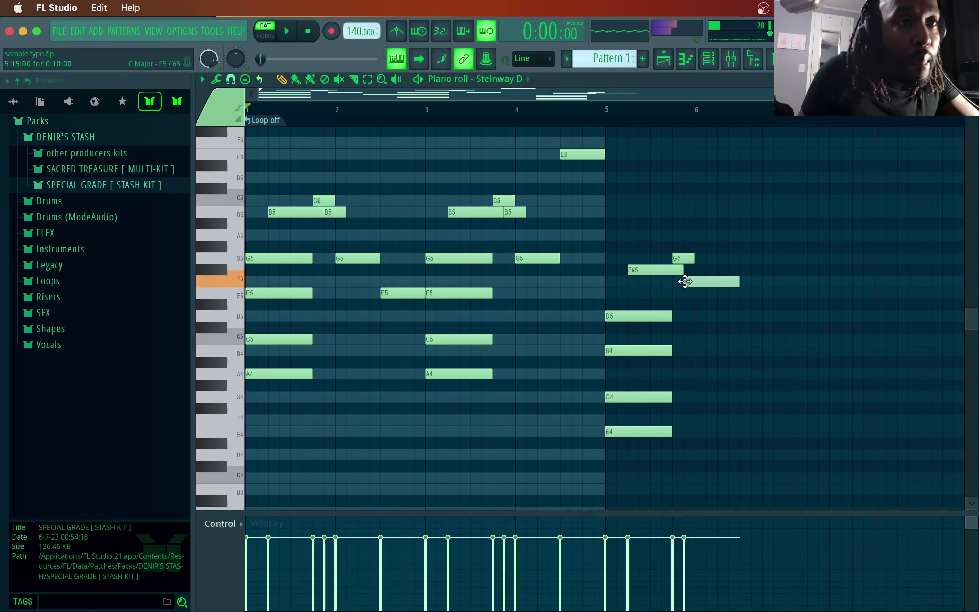
pyautogui.moveTo(687, 271); pyautogui.dragTo(695, 284)
pyautogui.press('space')
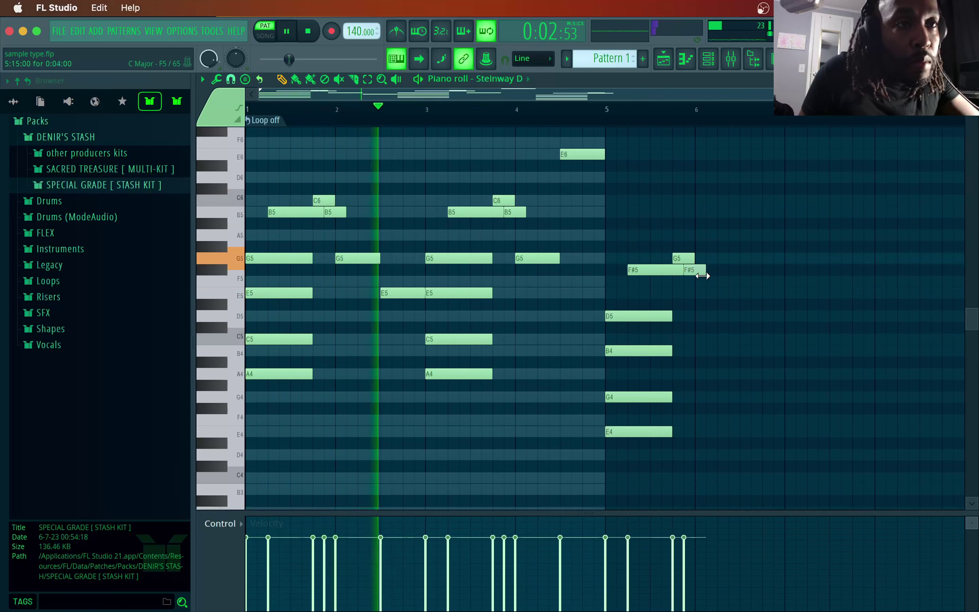
pyautogui.moveTo(702, 275); pyautogui.dragTo(709, 282)
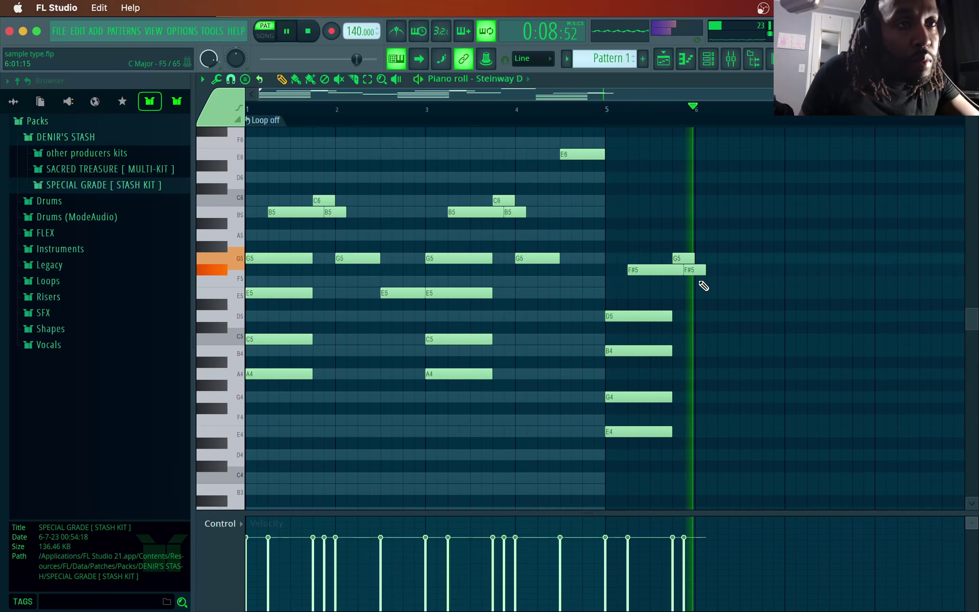
pyautogui.press('space')
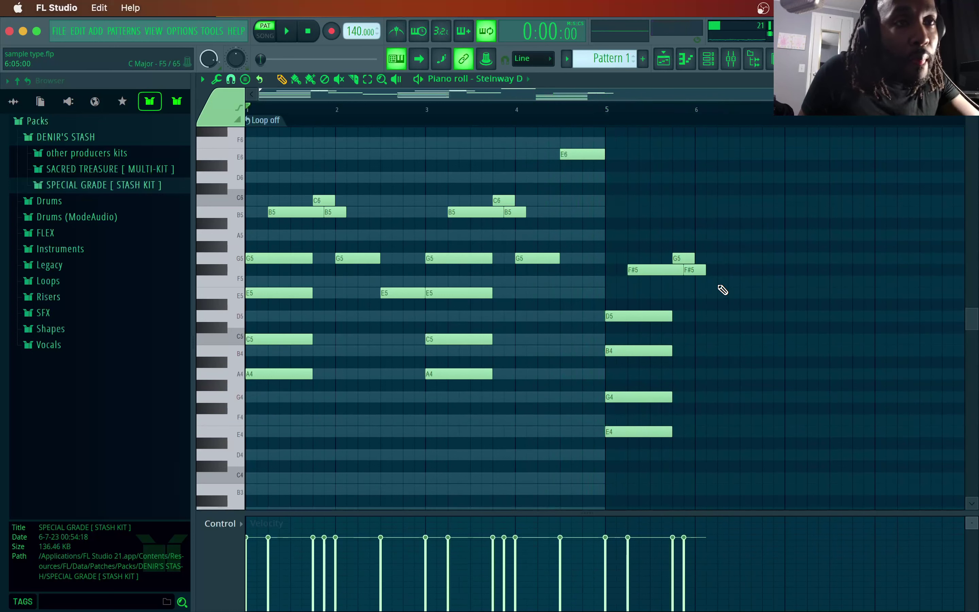
# - Add a one-beat E5 note on beat 3 of bar 6 and play back the pattern from bar 5
pyautogui.click(719, 283)
pyautogui.moveTo(719, 292); pyautogui.dragTo(746, 302)
pyautogui.press('space')
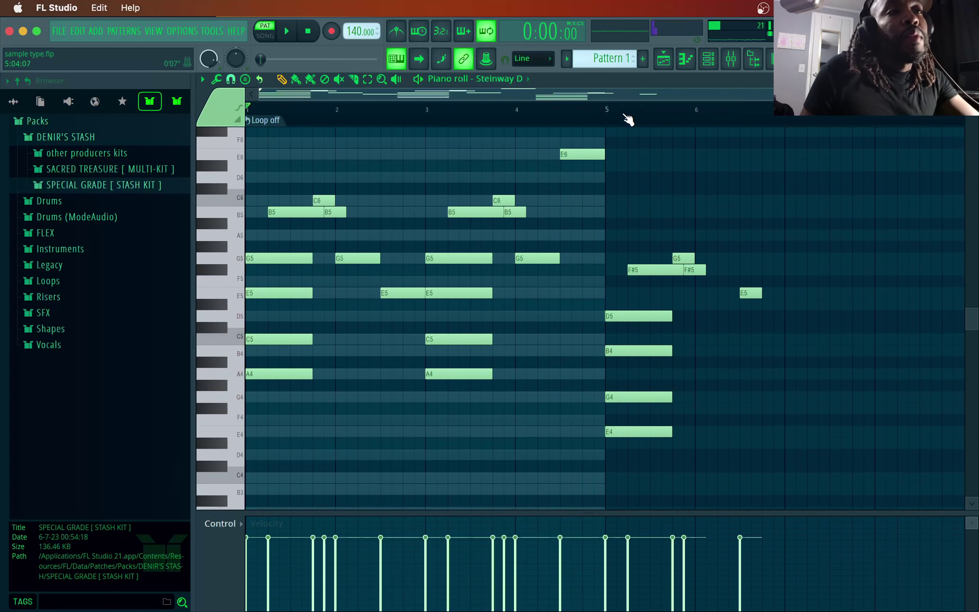
pyautogui.click(606, 119)
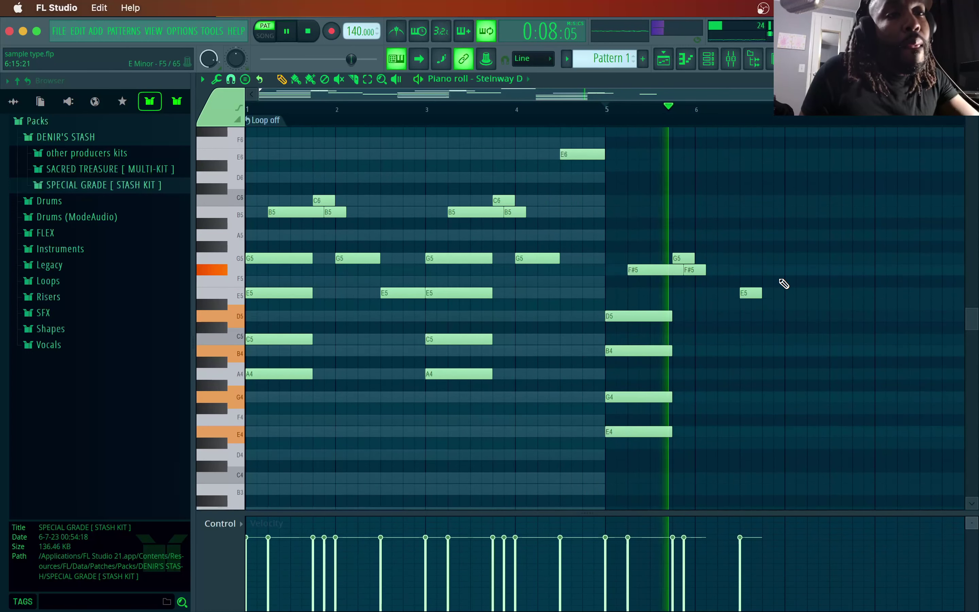
pyautogui.press('space')
# - Move bar 6's E5 note to C5 on beat 2, lower it to B4, and play back from bar 5
pyautogui.moveTo(753, 300); pyautogui.dragTo(730, 340)
pyautogui.press('space')
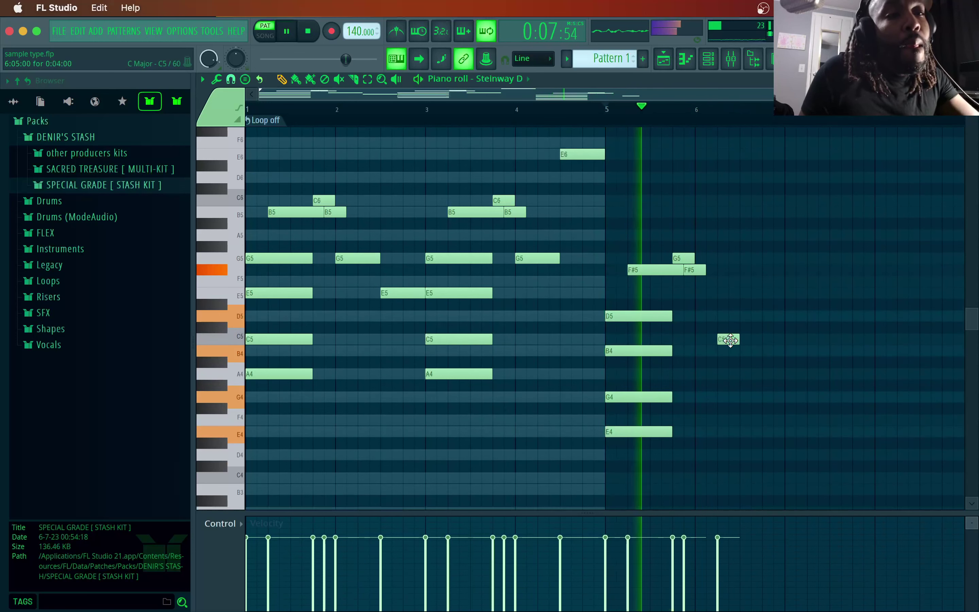
pyautogui.press('space')
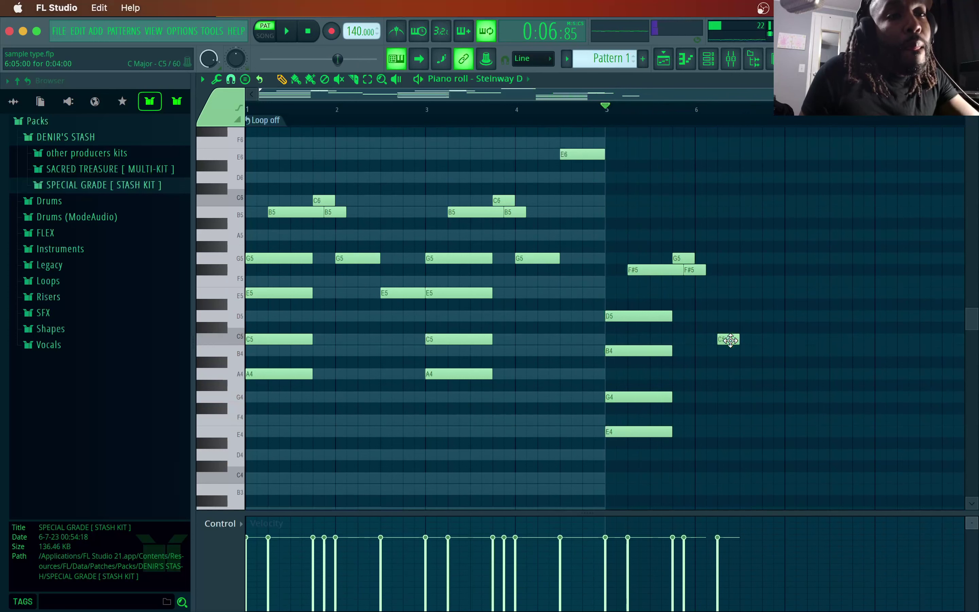
pyautogui.moveTo(730, 351); pyautogui.dragTo(730, 350)
pyautogui.press('space')
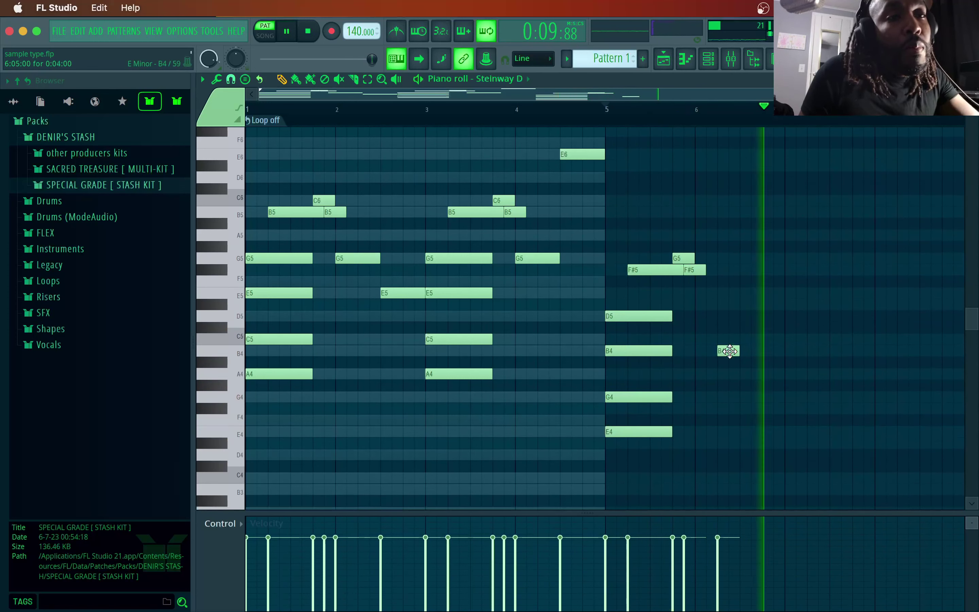
pyautogui.press('space')
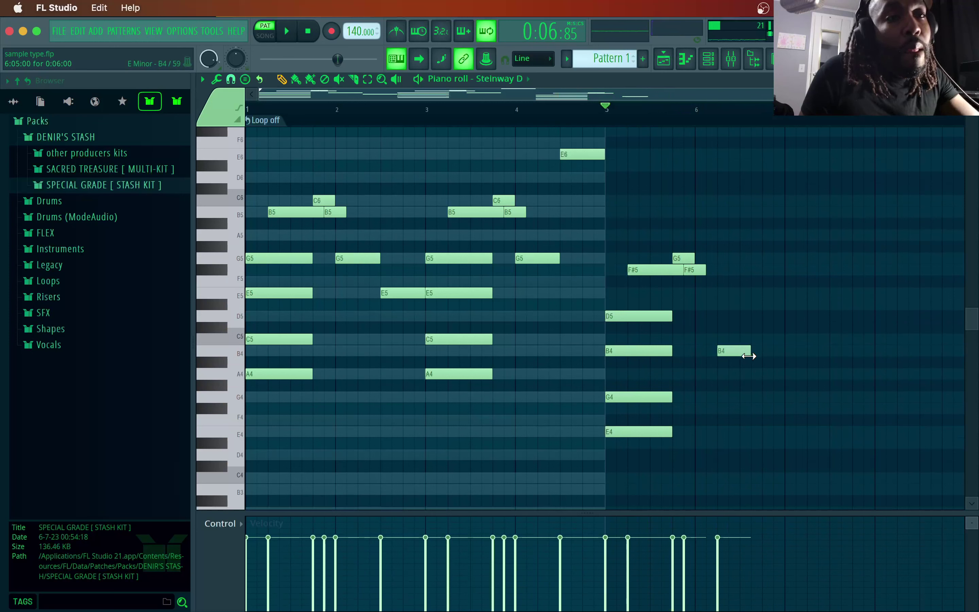
# - Lengthen the B4 note in bar 6 to two beats and play back the phrase
pyautogui.moveTo(754, 356); pyautogui.dragTo(763, 354)
pyautogui.press('space')
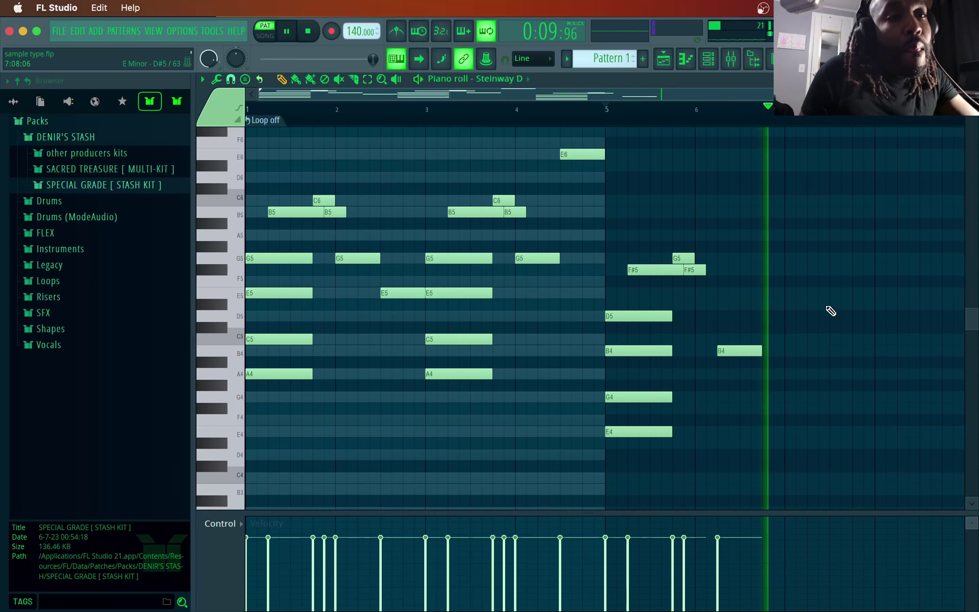
pyautogui.press('space')
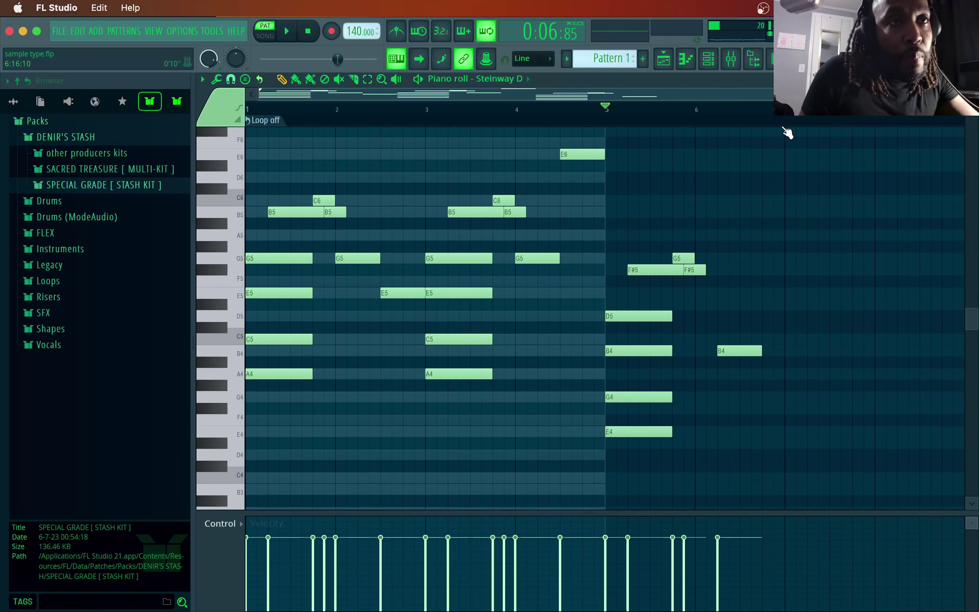
# - Duplicate the notes of bars 5 and 6 into bars 7 and 8, play back the copy and deselect it
pyautogui.moveTo(785, 122); pyautogui.dragTo(634, 178)
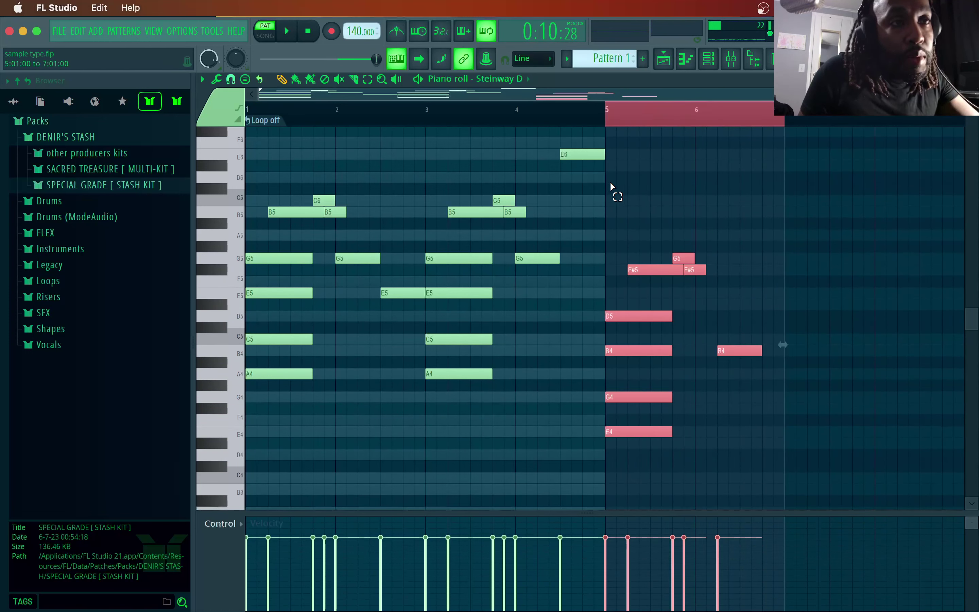
pyautogui.press('super+b')
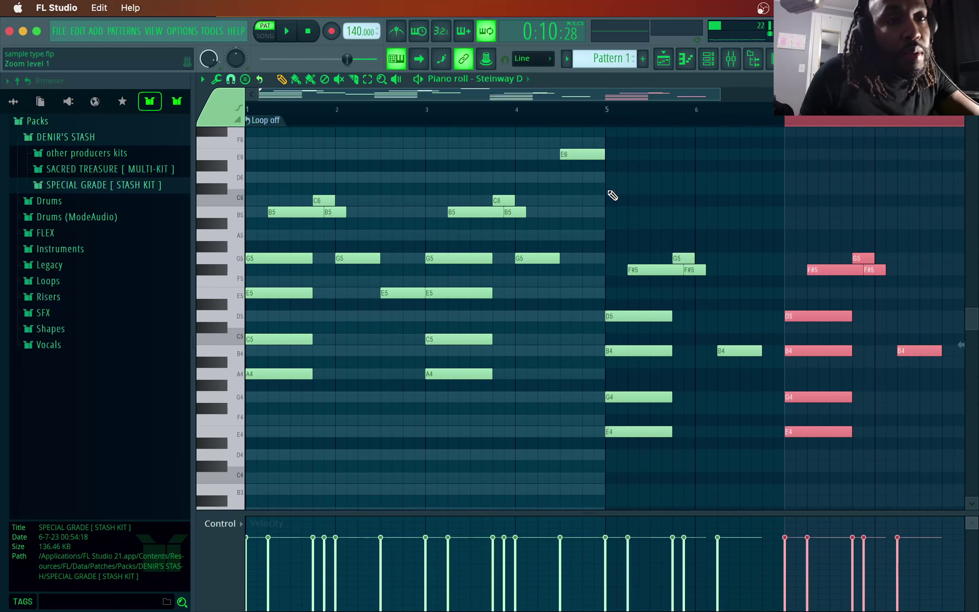
pyautogui.moveTo(725, 95); pyautogui.dragTo(770, 95)
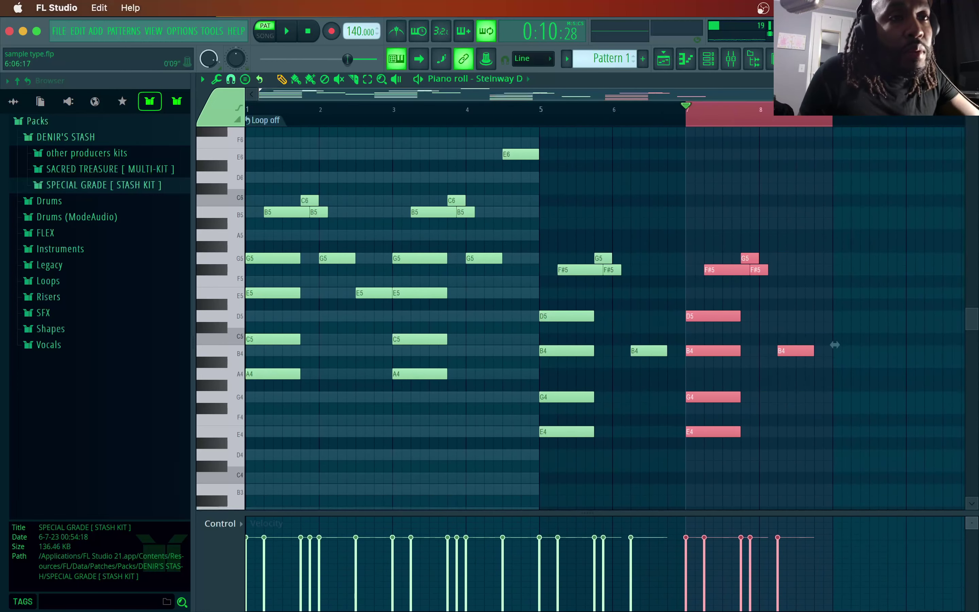
pyautogui.press('space')
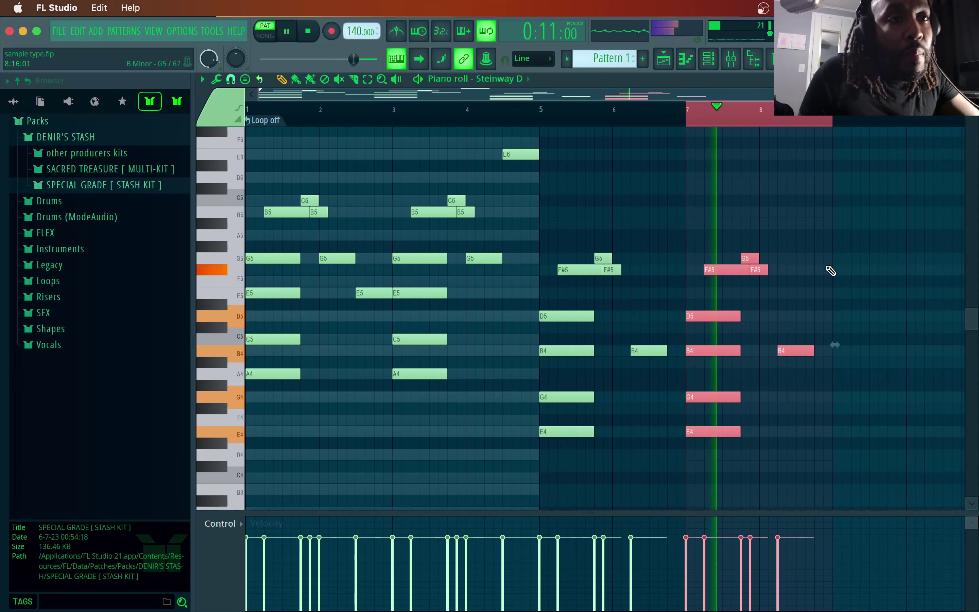
pyautogui.press('space')
pyautogui.click(789, 417)
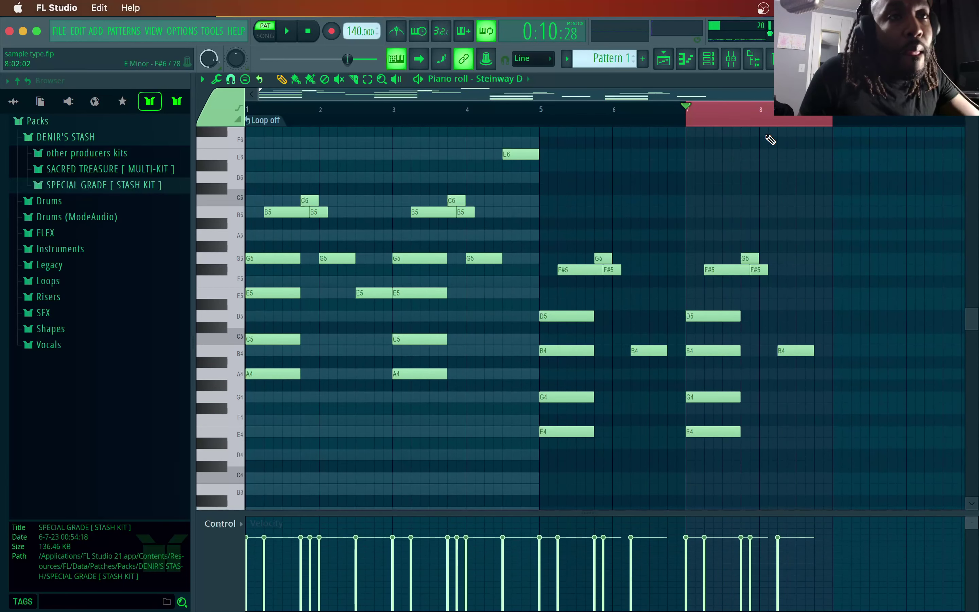
# - Duplicate the Scale channel's four-bar guide notes into bars 5 to 8 and close its piano roll
pyautogui.scroll(-1, 623, 183)
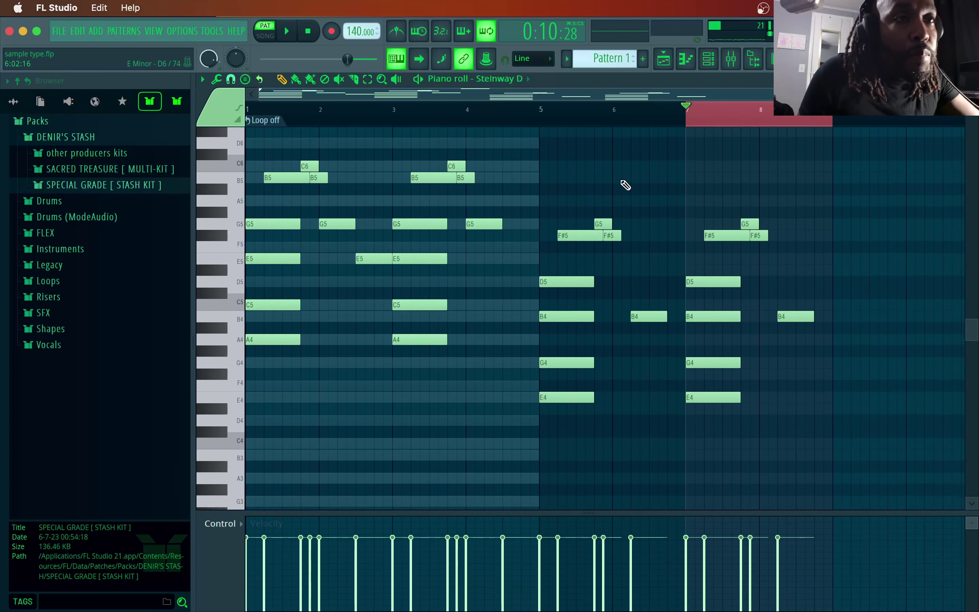
pyautogui.scroll(2, 623, 184)
pyautogui.click(970, 78)
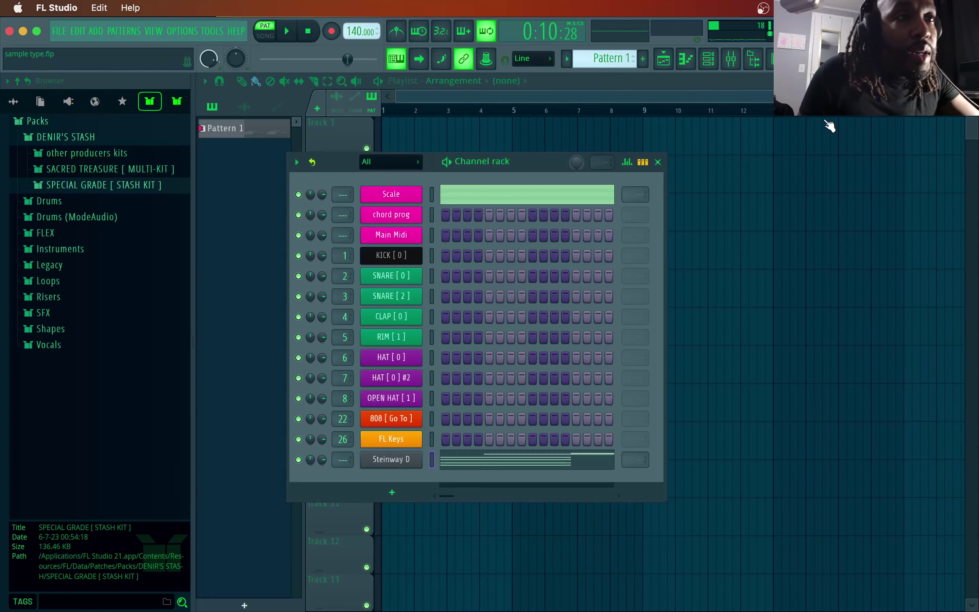
pyautogui.click(457, 197)
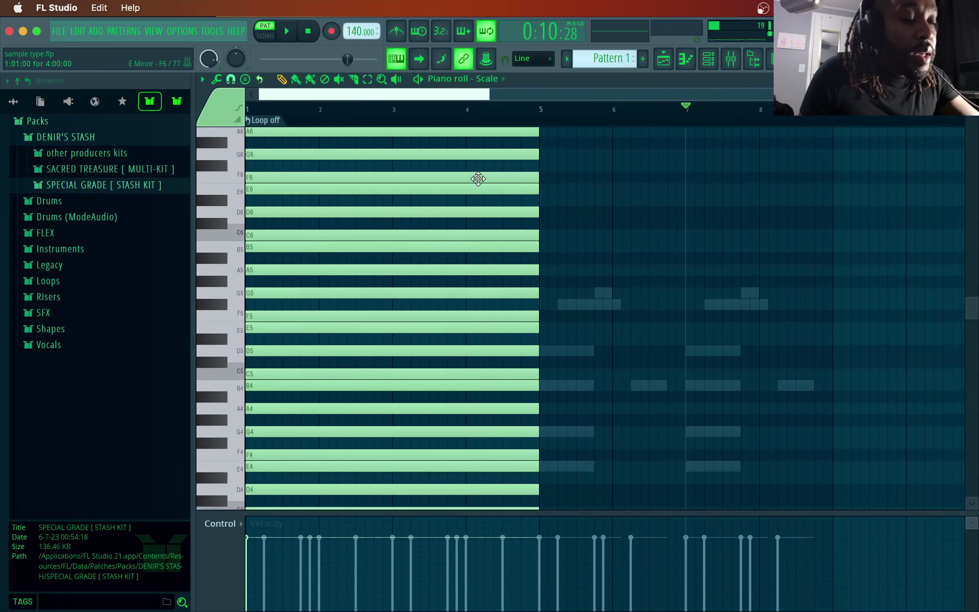
pyautogui.hotkey('ctrl', 'b')
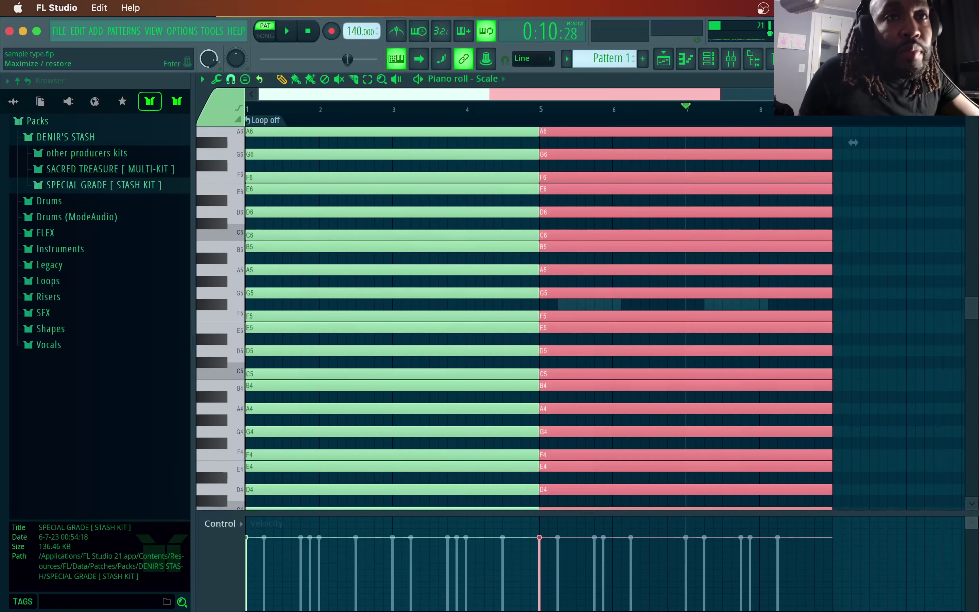
pyautogui.click(971, 79)
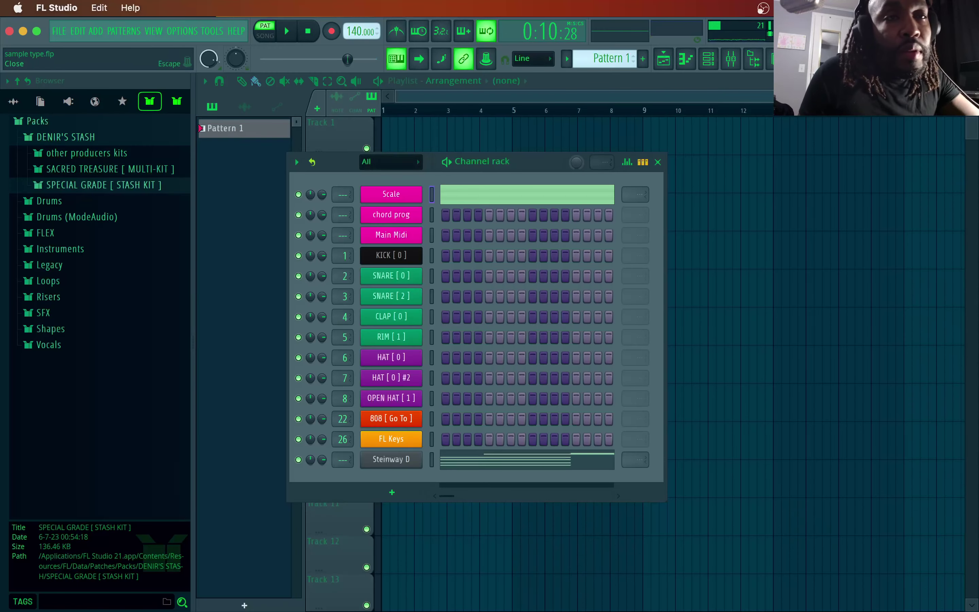
# - Reopen the Steinway D piano roll and play back the second phrase from bar 5
pyautogui.click(466, 461)
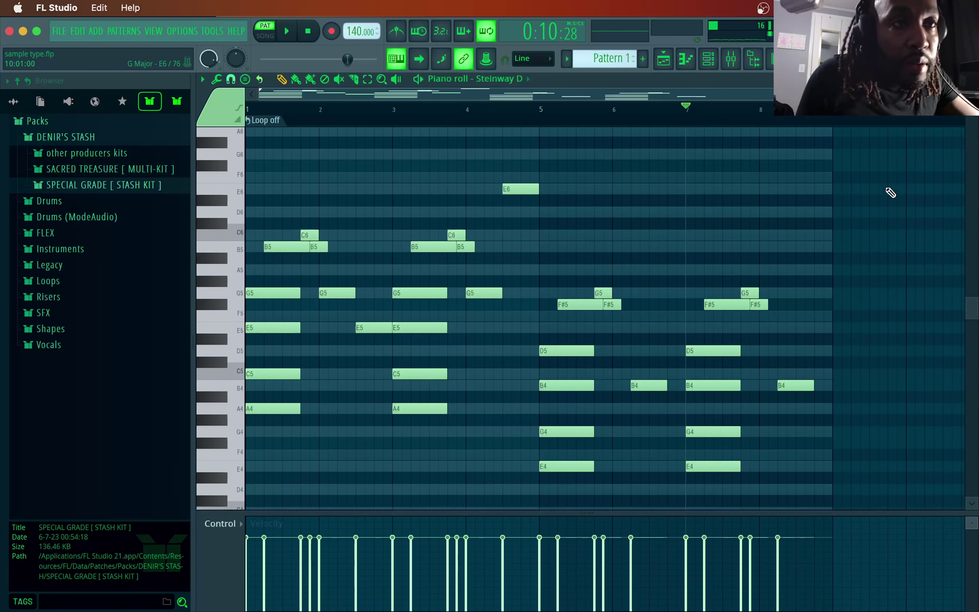
pyautogui.press('space')
pyautogui.press('space')
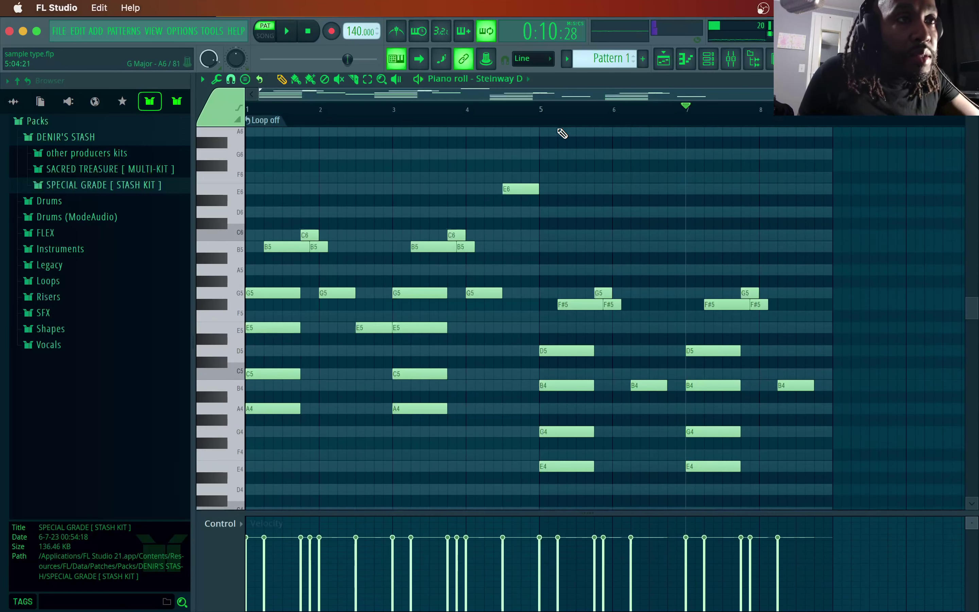
pyautogui.click(539, 124)
pyautogui.press('space')
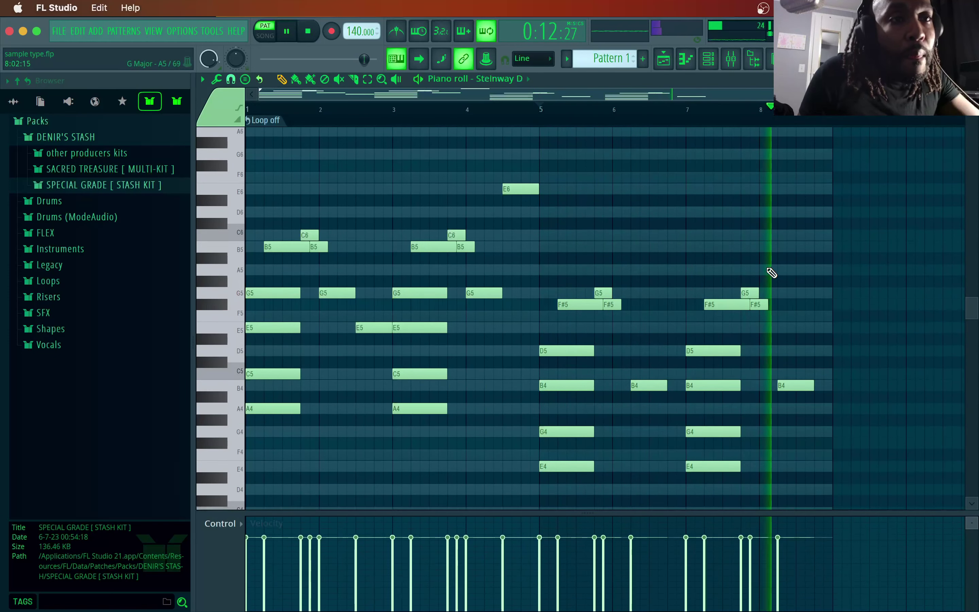
pyautogui.press('space')
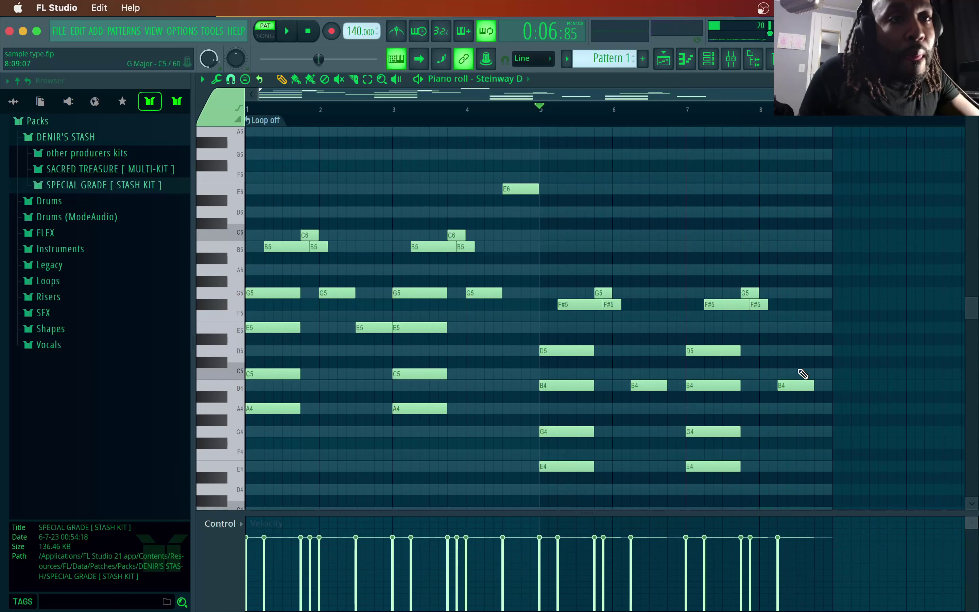
# - Add a one-beat D5 note on beat 4 of bar 8 and play back from beat 4 of bar 7
pyautogui.moveTo(813, 374)
pyautogui.mouseDown()
pyautogui.moveTo(803, 350)
pyautogui.moveTo(846, 350)
pyautogui.moveTo(832, 365)
pyautogui.mouseUp()
pyautogui.click(743, 121)
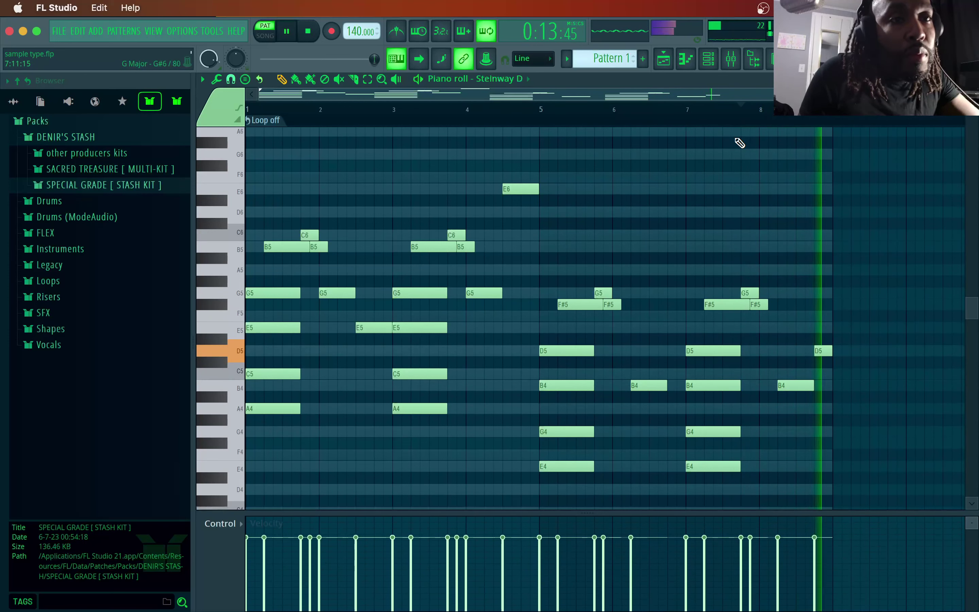
pyautogui.press('space')
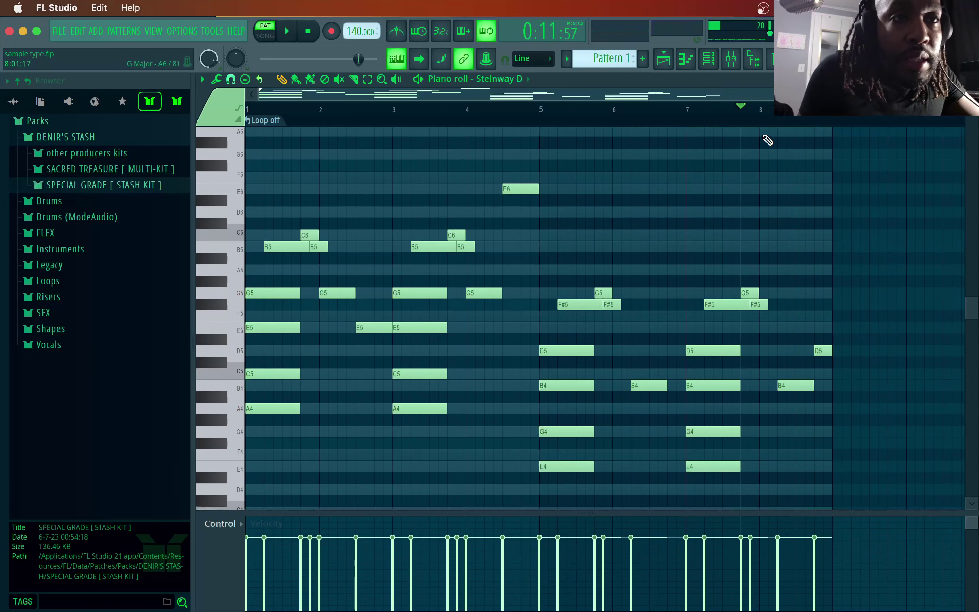
pyautogui.scroll(-3, 803, 153)
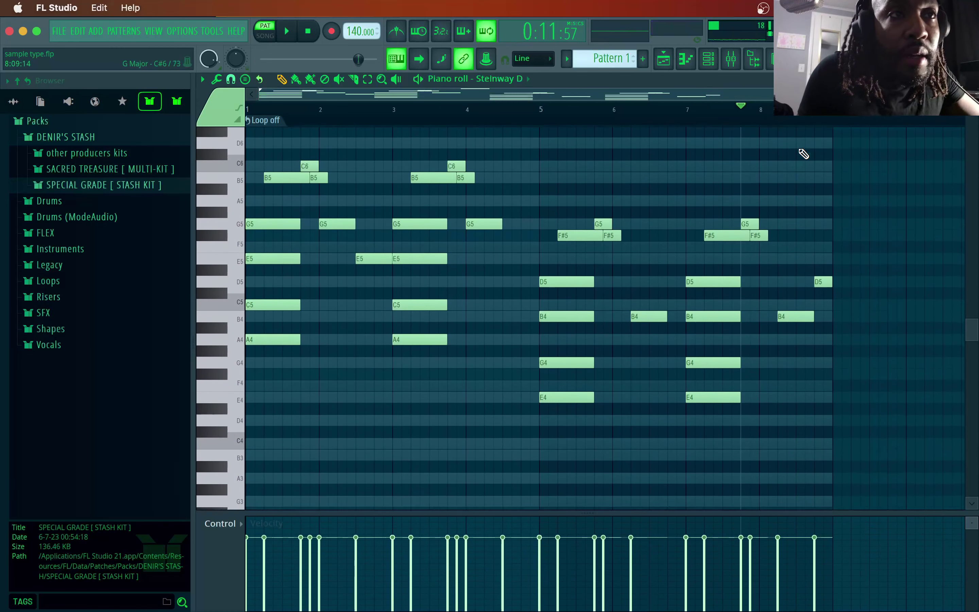
pyautogui.scroll(6, 803, 153)
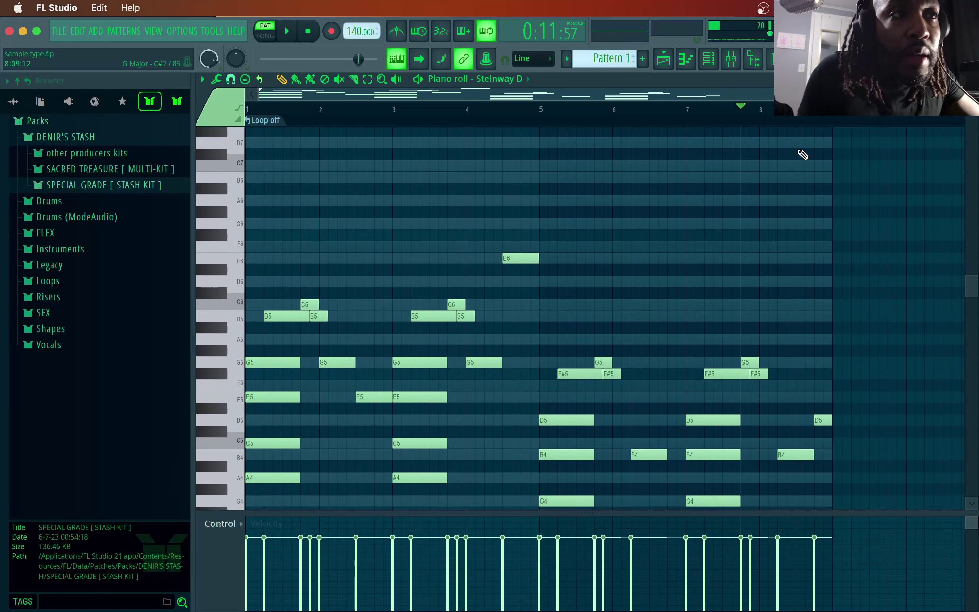
pyautogui.click(799, 179)
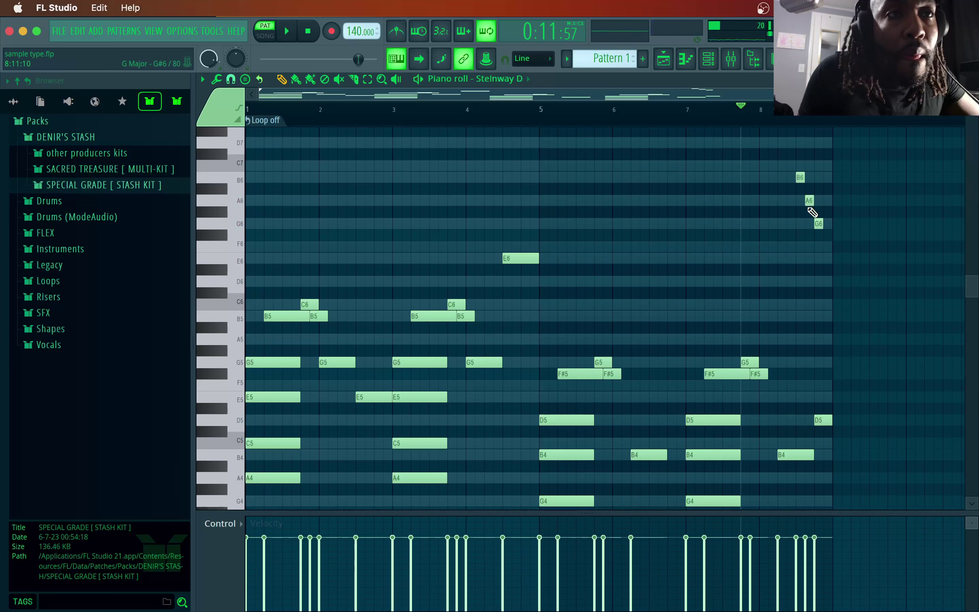
pyautogui.rightClick(801, 178)
pyautogui.rightClick(810, 200)
pyautogui.rightClick(819, 223)
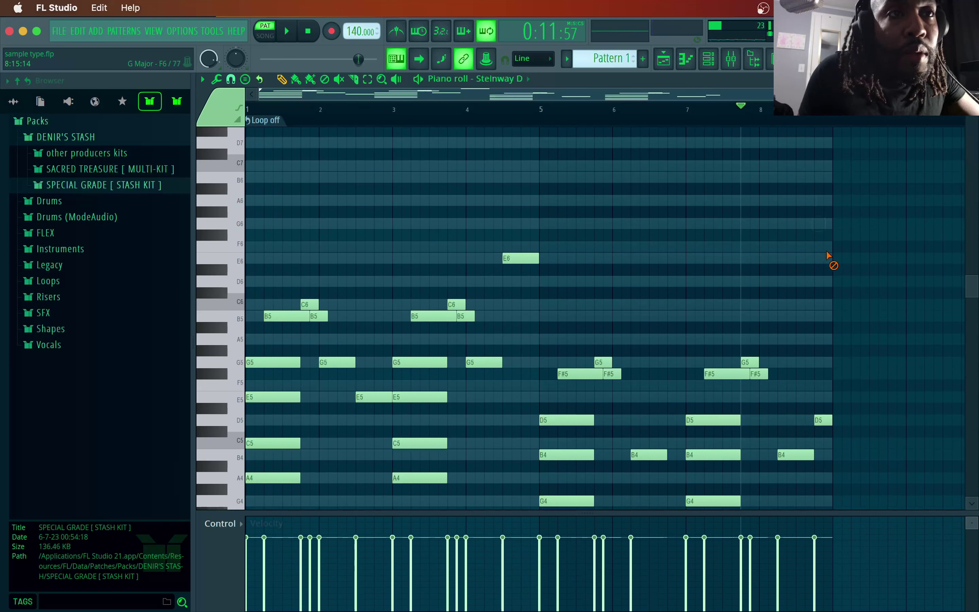
# - Add consecutive half-beat notes B6, A6, G6 and F#6 from the start of bar 8 and play them back
pyautogui.click(760, 167)
pyautogui.moveTo(764, 167); pyautogui.dragTo(764, 179)
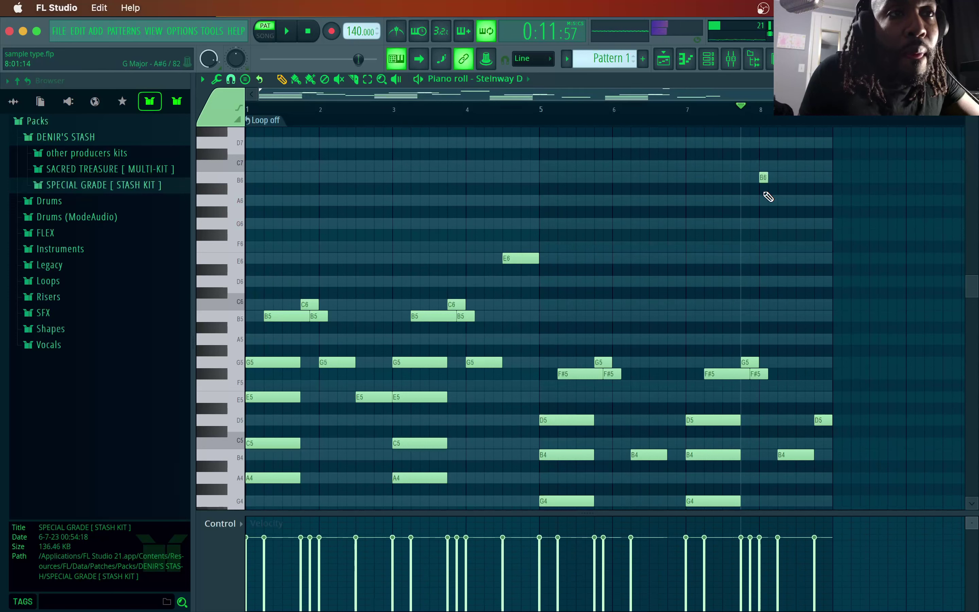
pyautogui.click(780, 224)
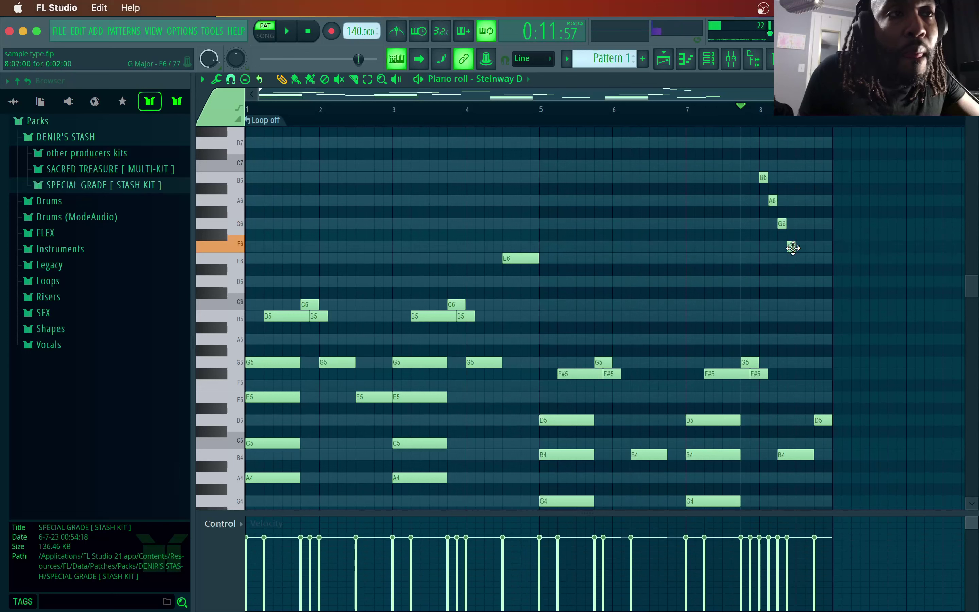
pyautogui.moveTo(793, 257); pyautogui.dragTo(793, 261)
pyautogui.press('space')
pyautogui.press('space')
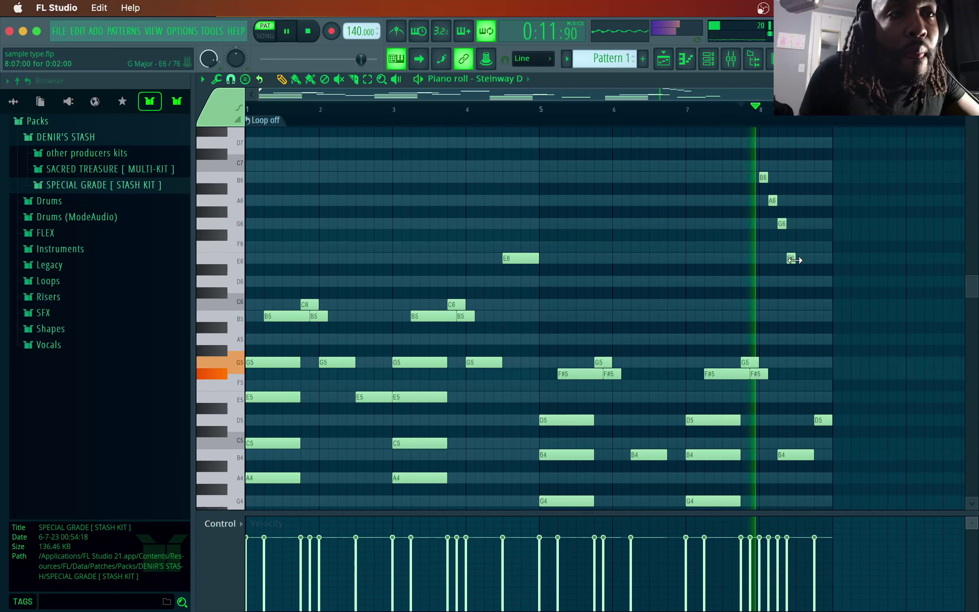
pyautogui.moveTo(793, 260); pyautogui.dragTo(792, 234)
pyautogui.press('space')
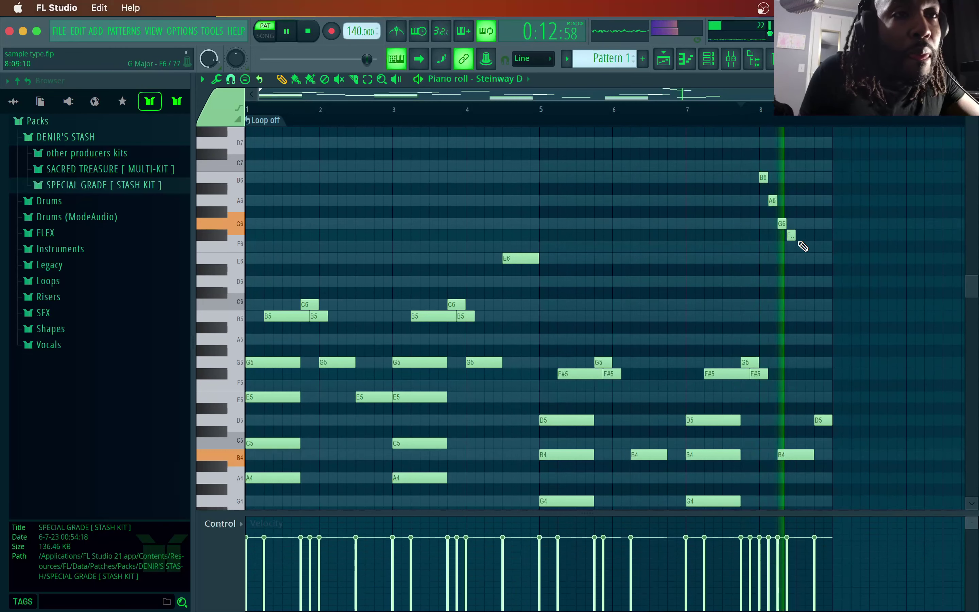
pyautogui.press('space')
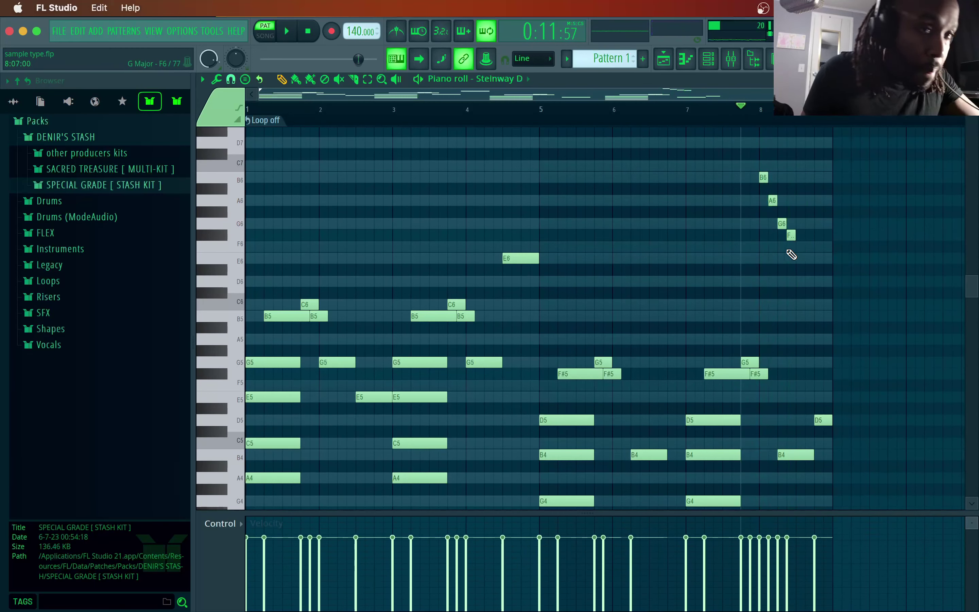
# - Continue the bar 8 run with half-beat notes G6, F#6, E6 and D6 and play it back
pyautogui.click(796, 225)
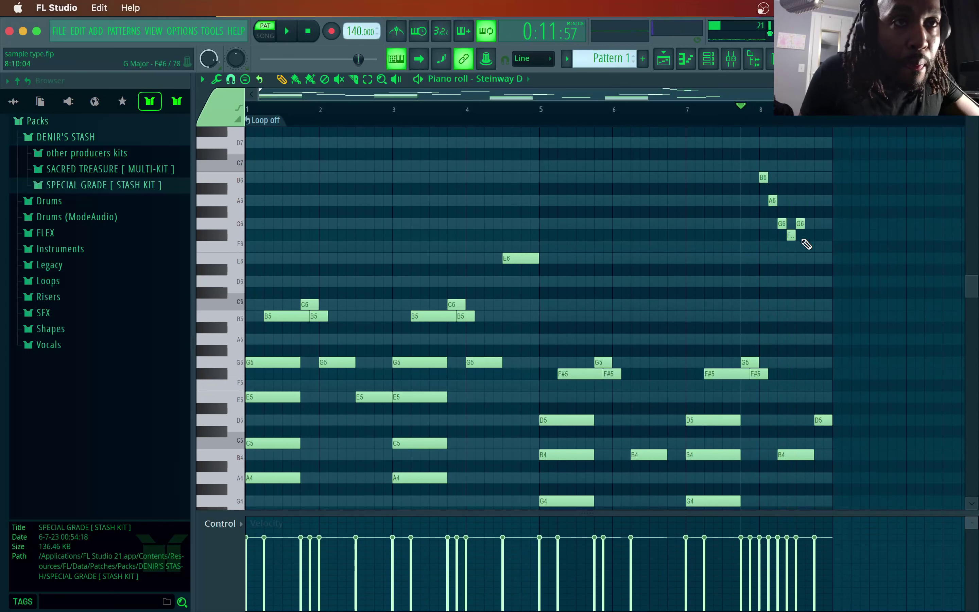
pyautogui.click(806, 237)
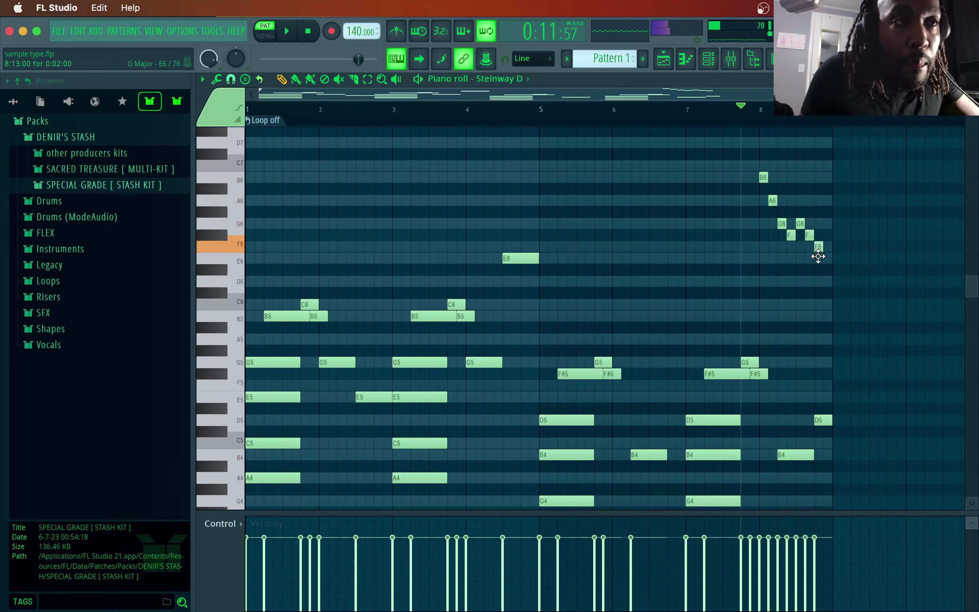
pyautogui.moveTo(818, 256); pyautogui.dragTo(818, 262)
pyautogui.click(824, 282)
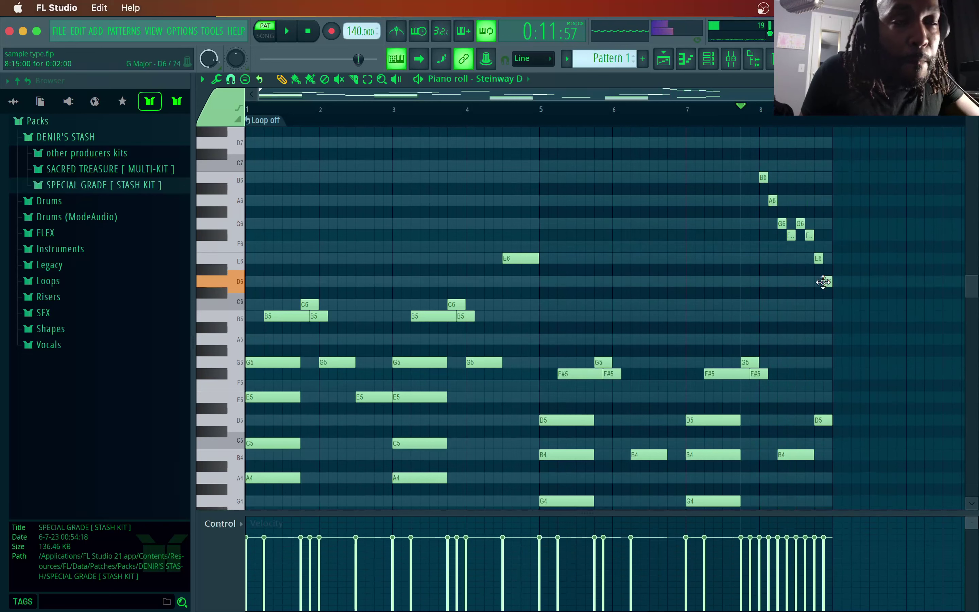
pyautogui.press('space')
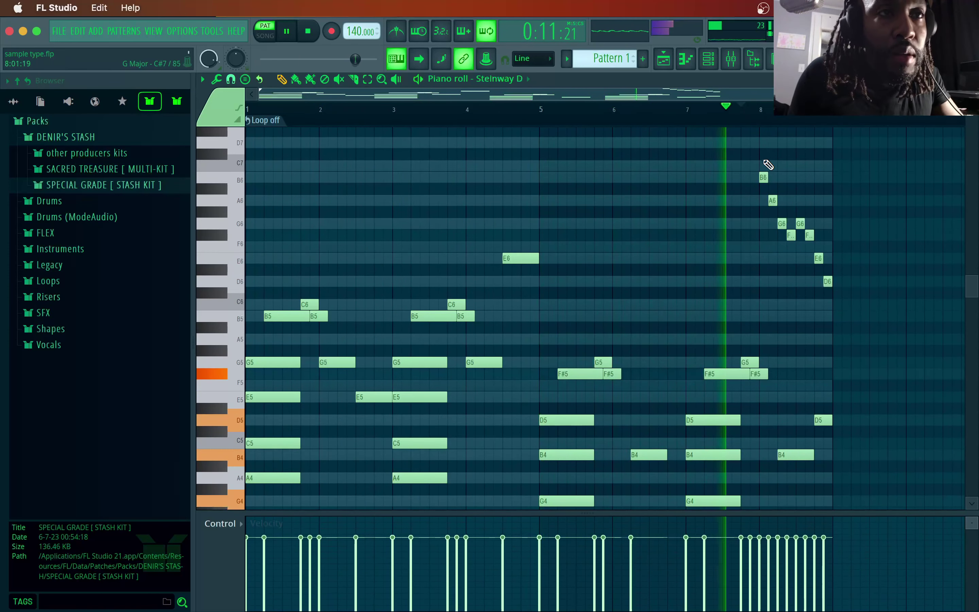
# - Lower the velocities of the eight descending high notes in bar 8 to roughly half and listen to the melody
pyautogui.moveTo(738, 161); pyautogui.dragTo(870, 304)
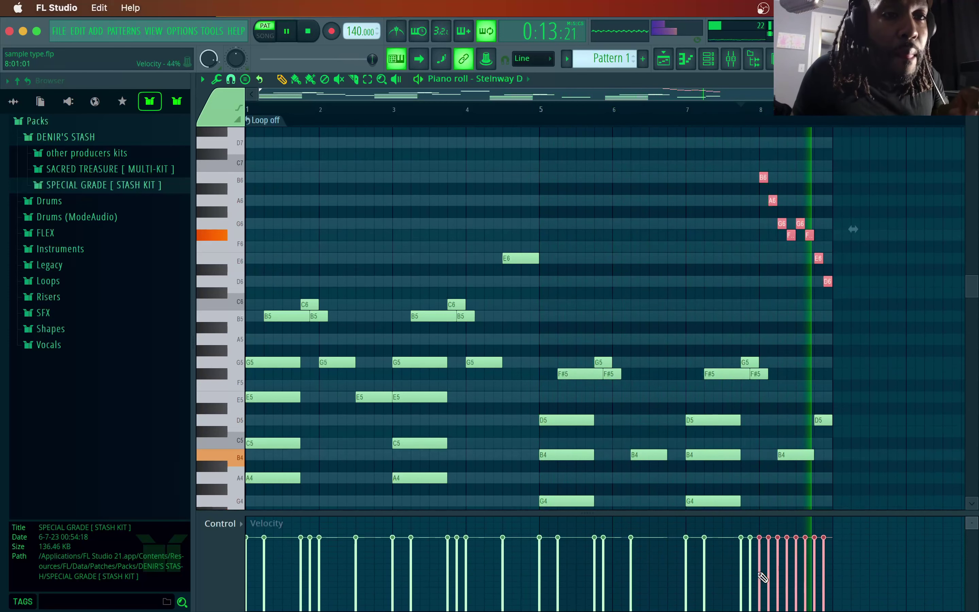
pyautogui.moveTo(759, 576)
pyautogui.mouseDown()
pyautogui.moveTo(775, 585)
pyautogui.moveTo(826, 572)
pyautogui.mouseUp()
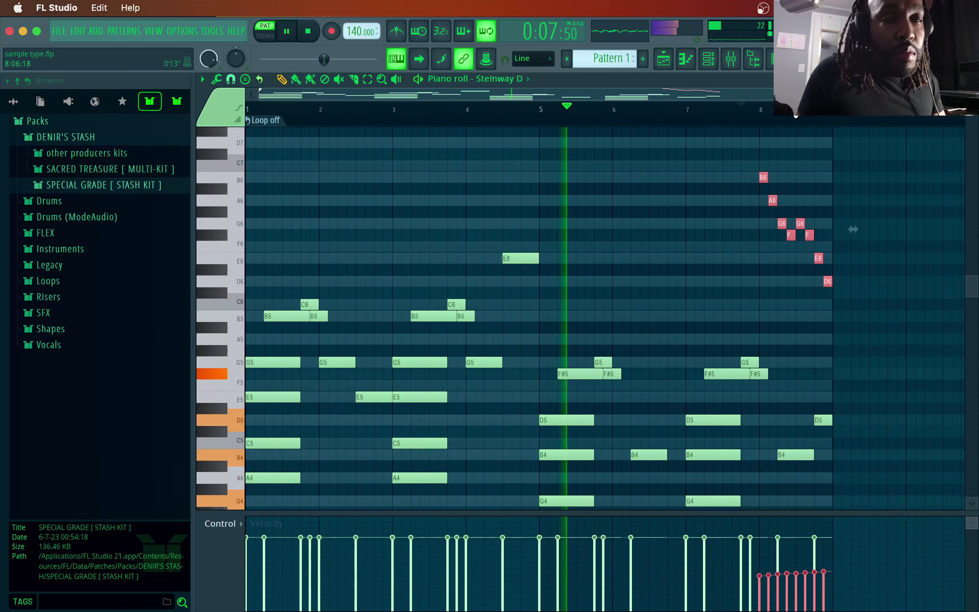
pyautogui.scroll(3, 716, 312)
pyautogui.scroll(-8, 719, 323)
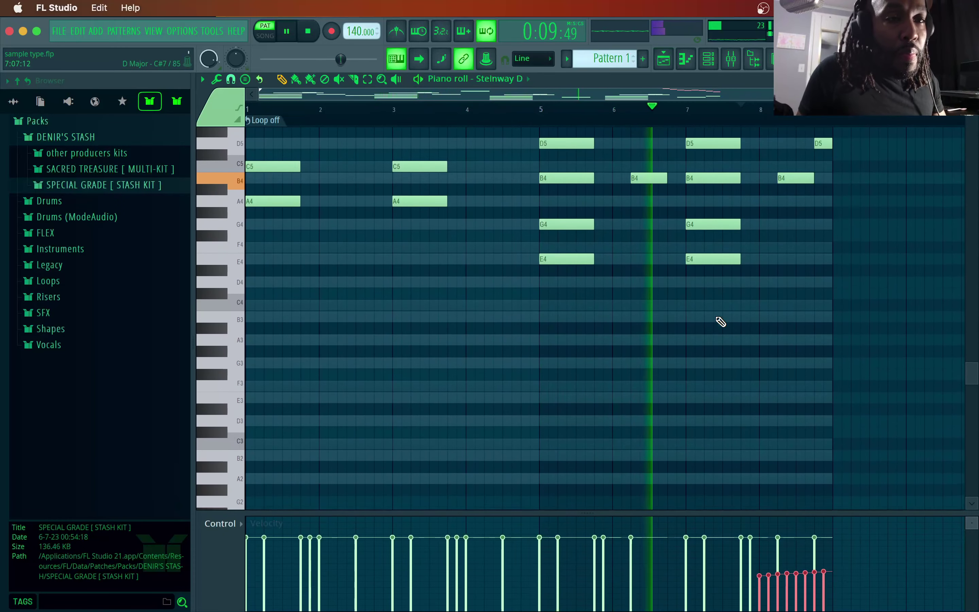
pyautogui.scroll(2, 714, 321)
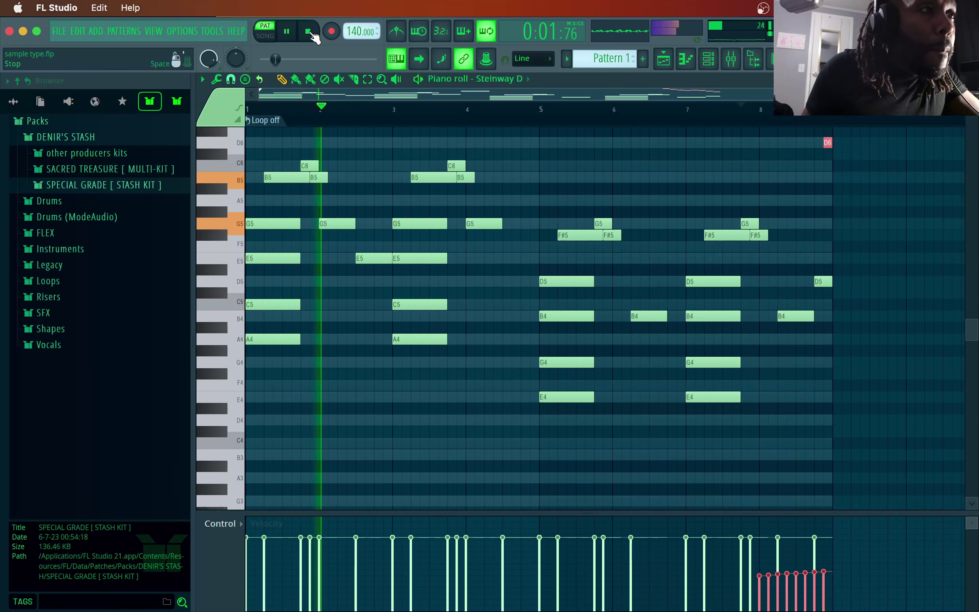
pyautogui.press('space')
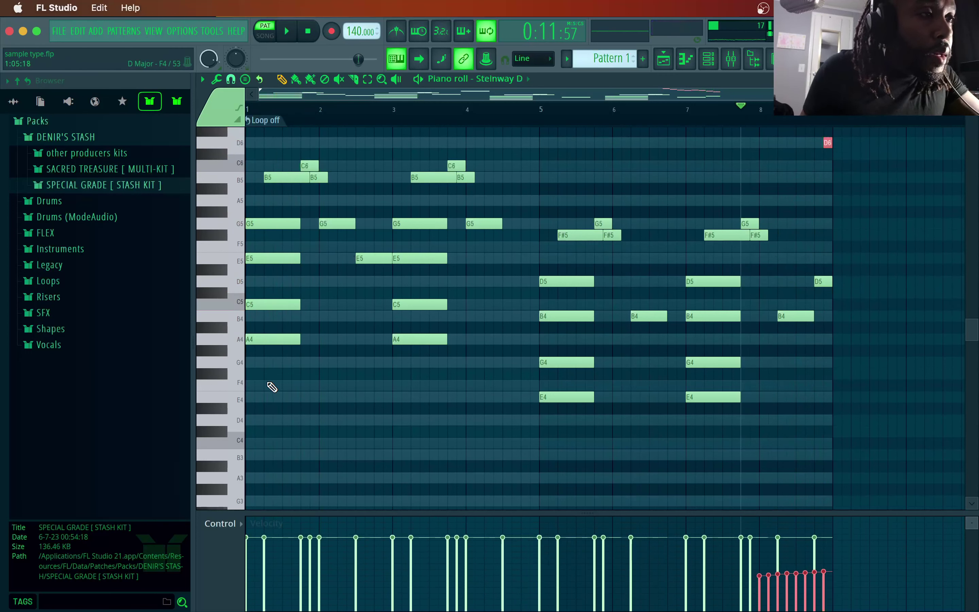
# - Clear the note selection and strum the whole pattern's chords with staggered start times and velocities, auditioning them before accepting
pyautogui.moveTo(264, 390); pyautogui.dragTo(370, 243)
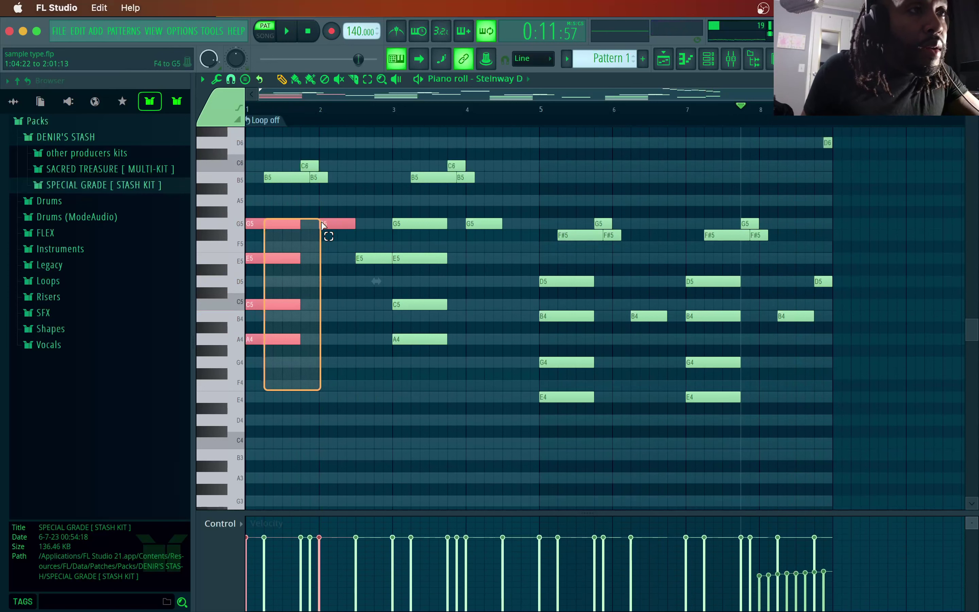
pyautogui.moveTo(322, 222); pyautogui.dragTo(323, 222)
pyautogui.rightClick(562, 166)
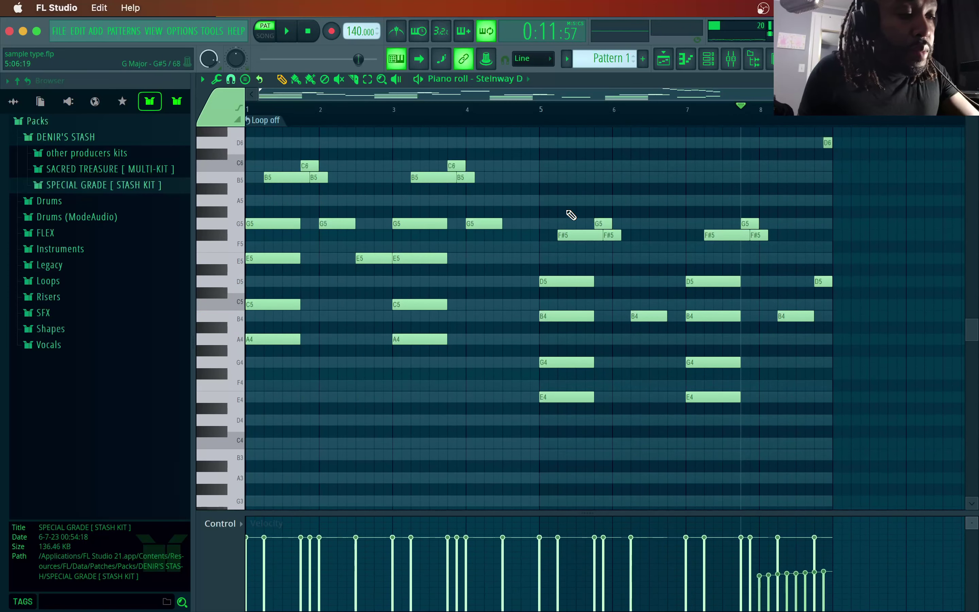
pyautogui.hotkey('alt', 's')
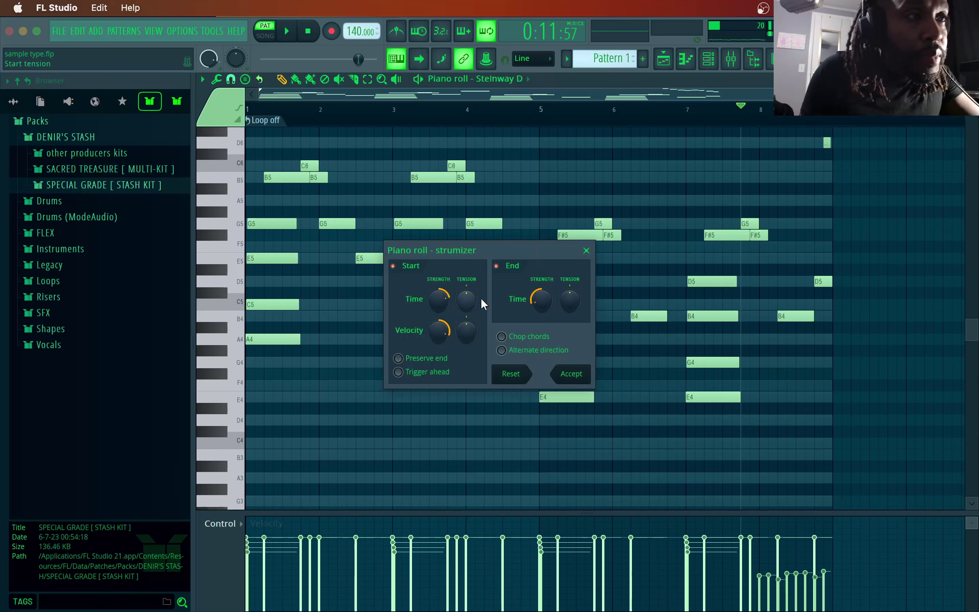
pyautogui.press('space')
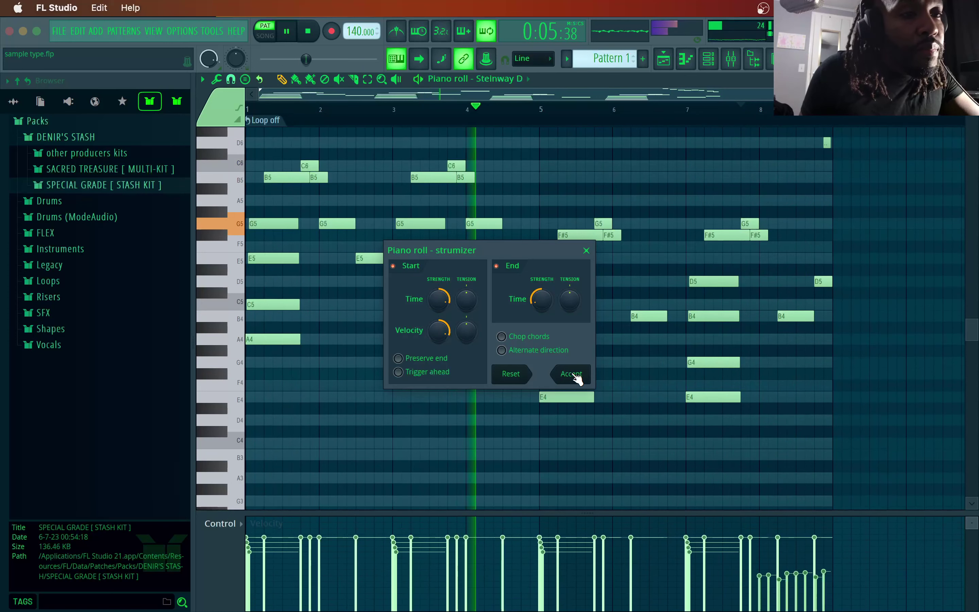
pyautogui.click(574, 374)
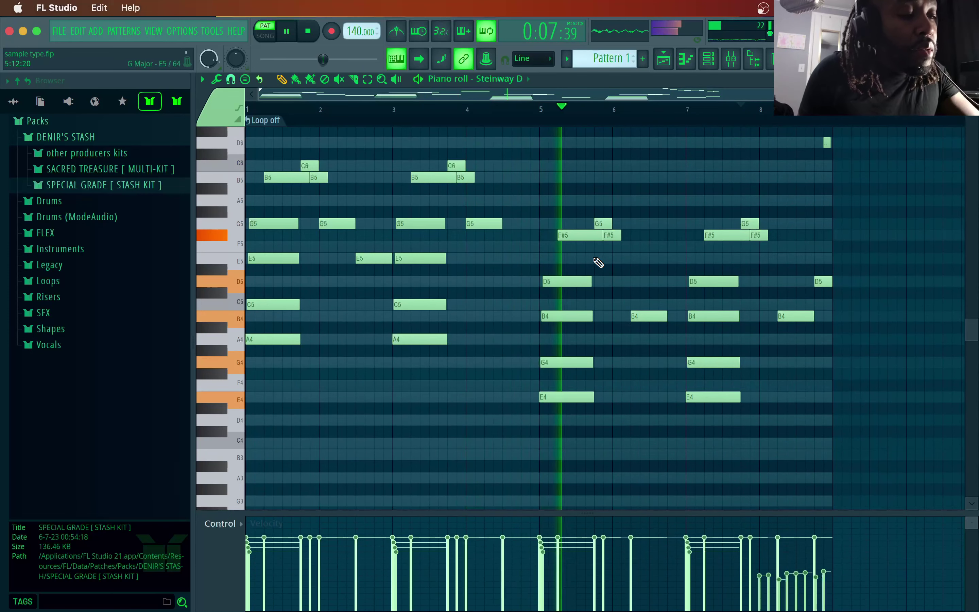
# - Randomize the velocities of all notes in the pattern, resetting the levels before processing
pyautogui.hotkey('alt', 'r')
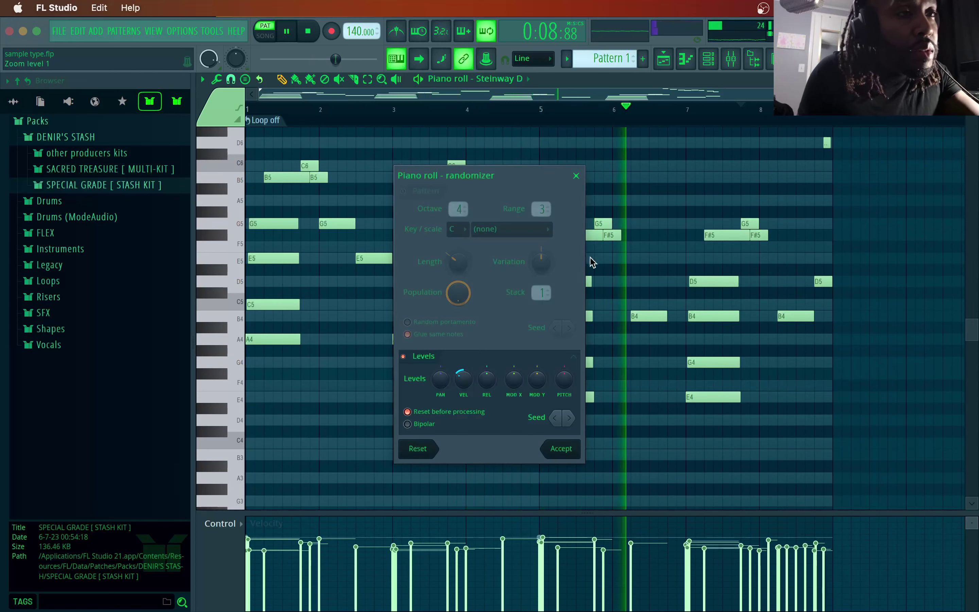
pyautogui.click(562, 449)
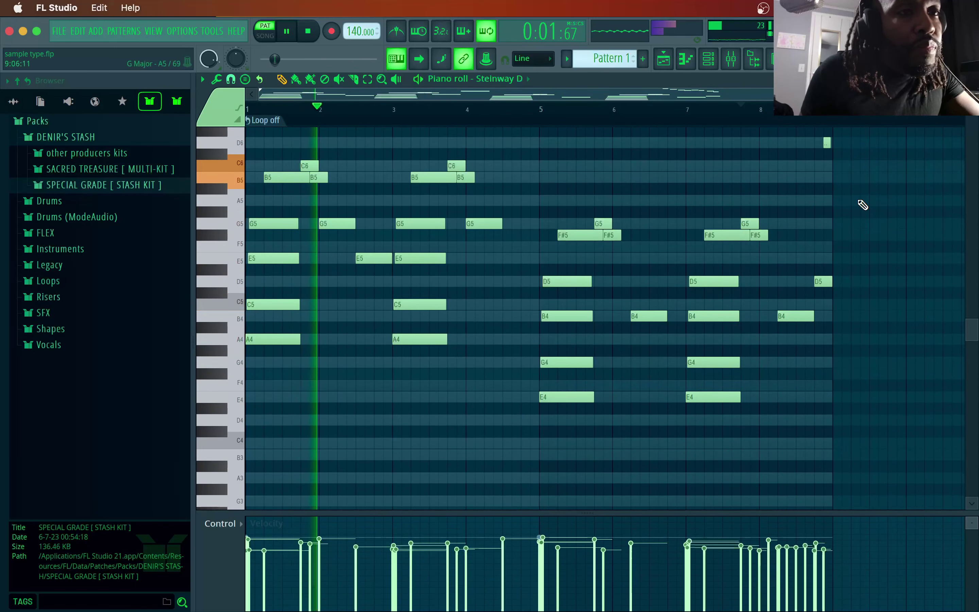
# - Scale the velocities of the eight high run notes in bar 8 with a 58% multiplier and listen to the result
pyautogui.scroll(-5, 860, 207)
pyautogui.scroll(6, 861, 208)
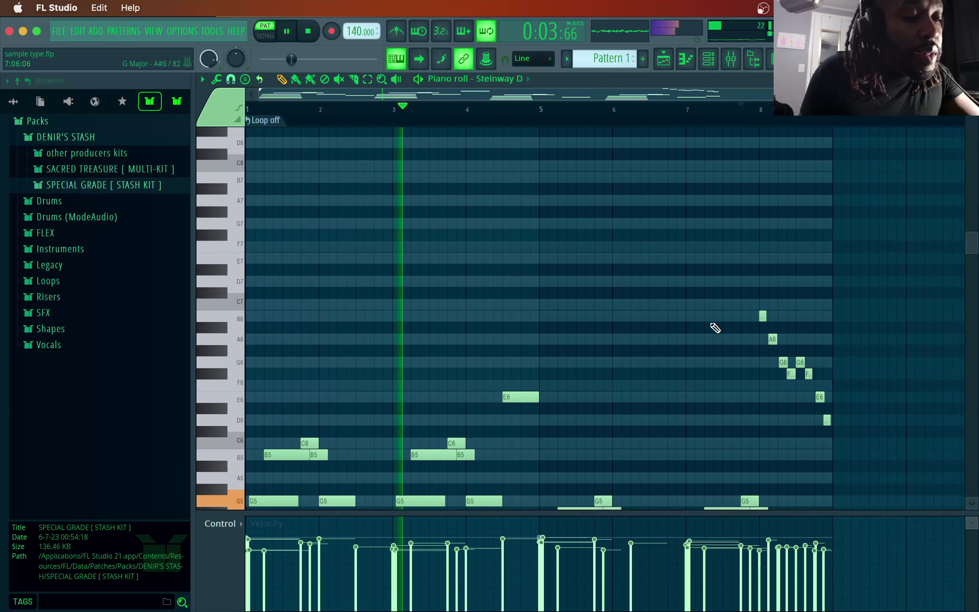
pyautogui.moveTo(722, 263); pyautogui.dragTo(844, 444)
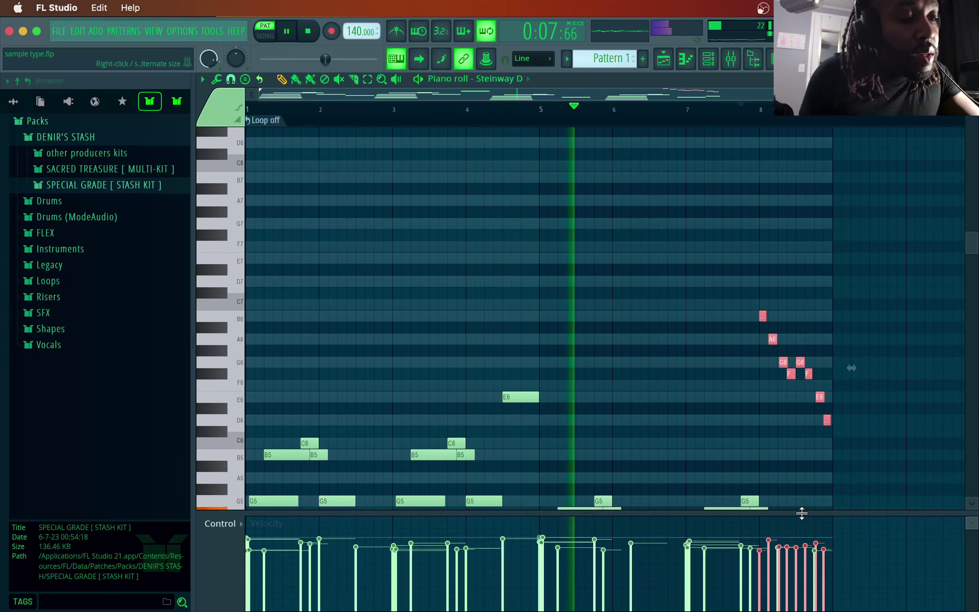
pyautogui.hotkey('alt', 'x')
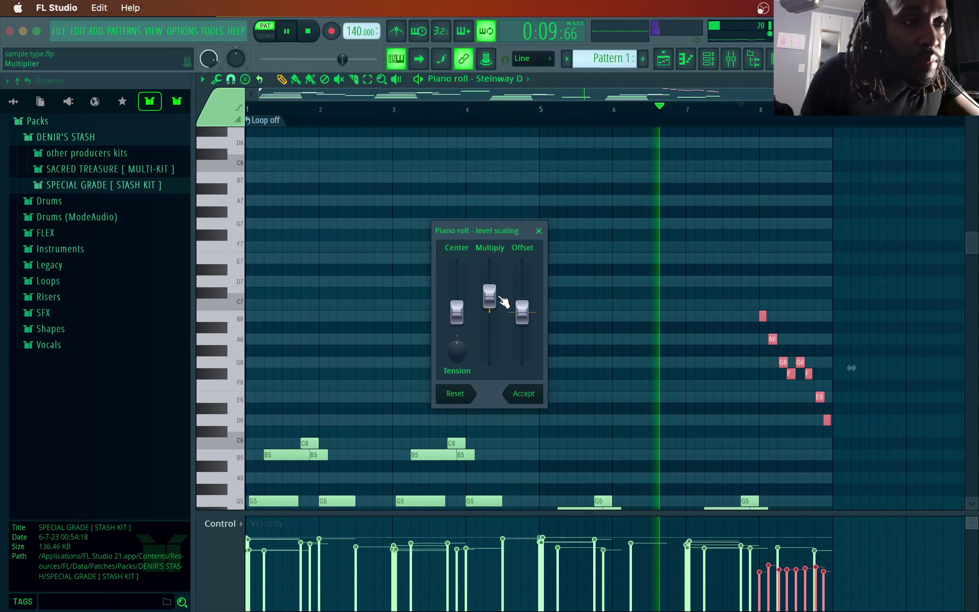
pyautogui.moveTo(490, 296); pyautogui.dragTo(491, 300)
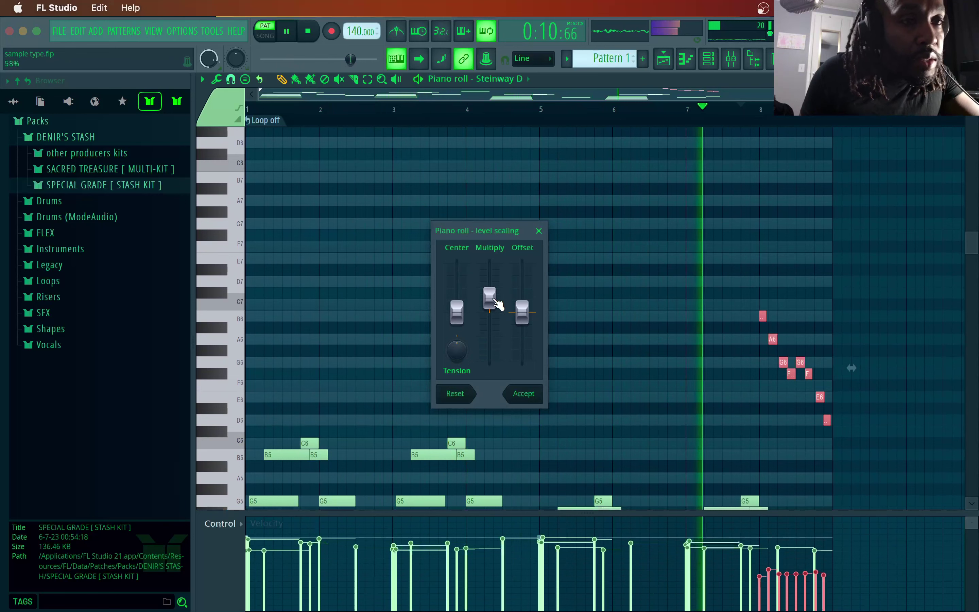
pyautogui.click(533, 395)
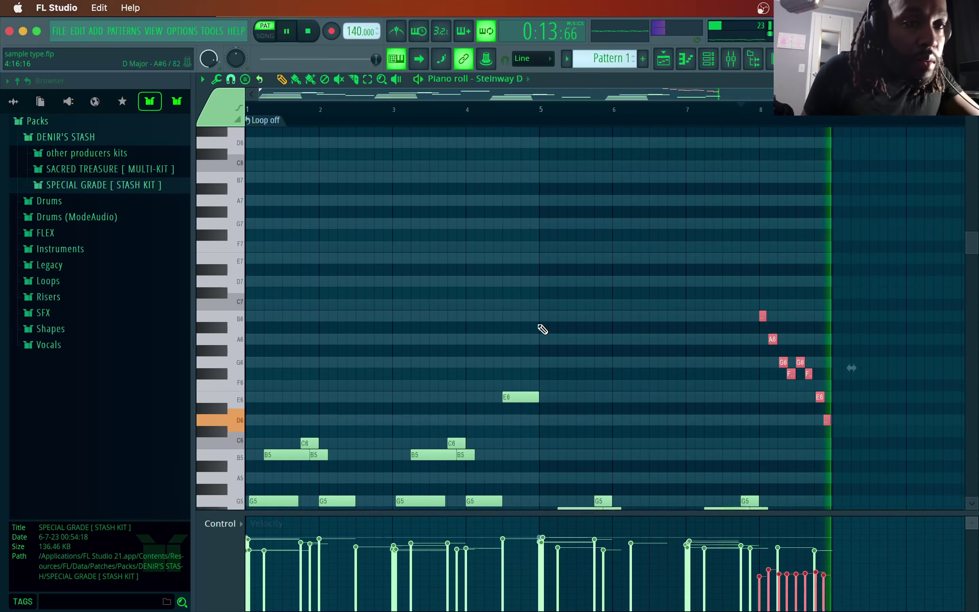
pyautogui.scroll(4, 541, 332)
pyautogui.scroll(-5, 541, 331)
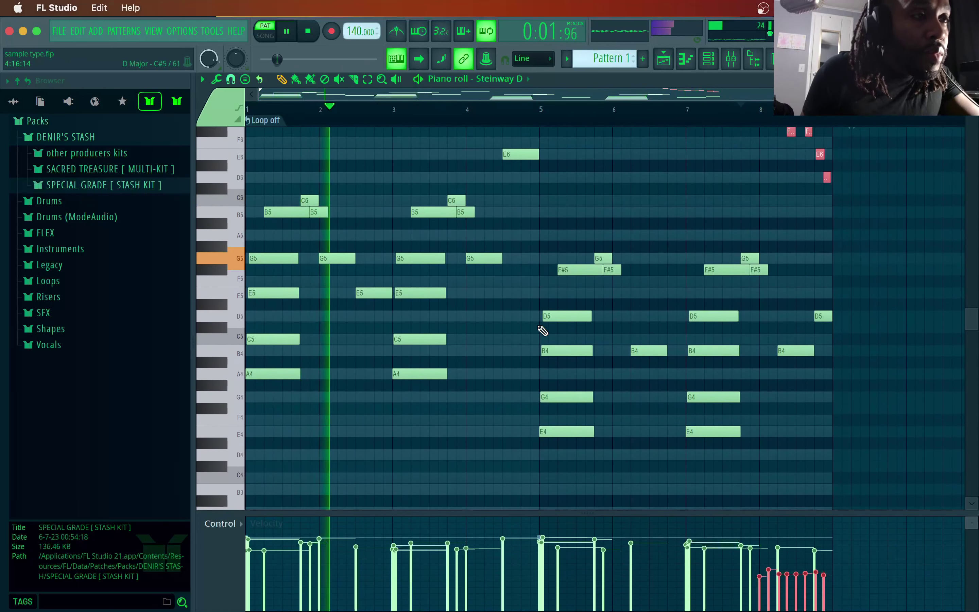
pyautogui.press('space')
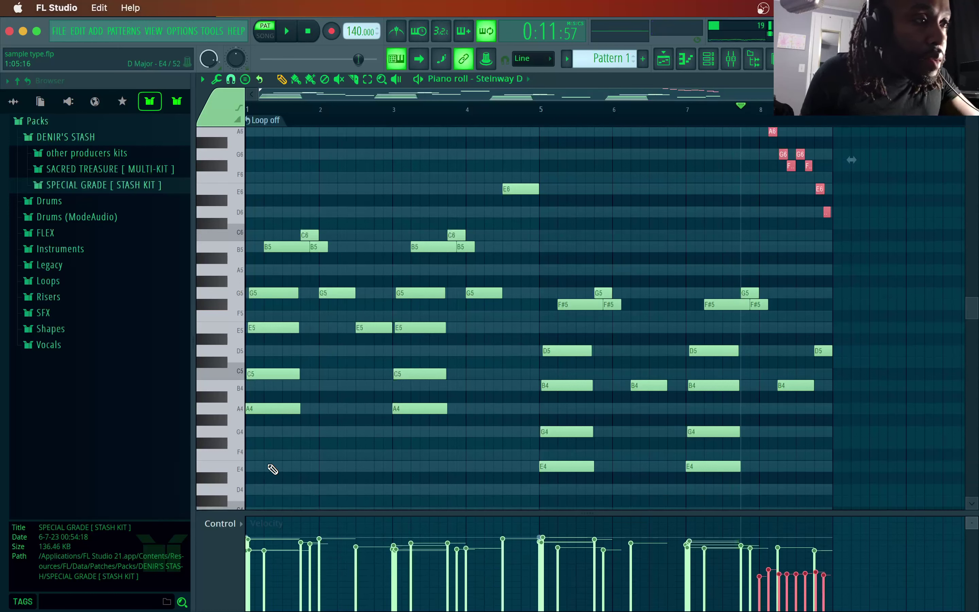
# - Copy bar 1's chord two octaves up as A6, C7, E7 and G7, placed as one-beat notes at the start of bar 2
pyautogui.moveTo(273, 468); pyautogui.dragTo(280, 281)
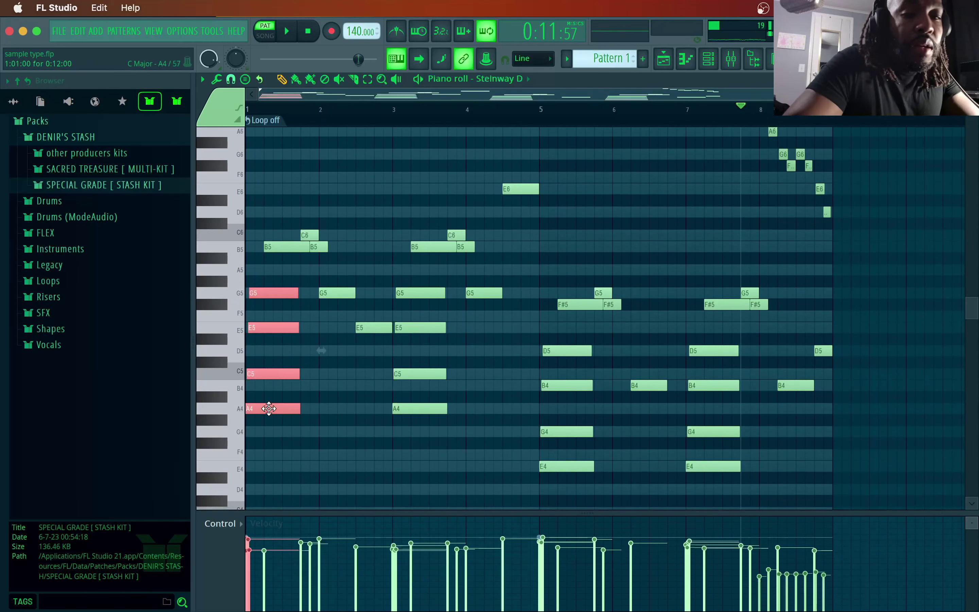
pyautogui.hotkey('ctrl', 'shift', 'Up')
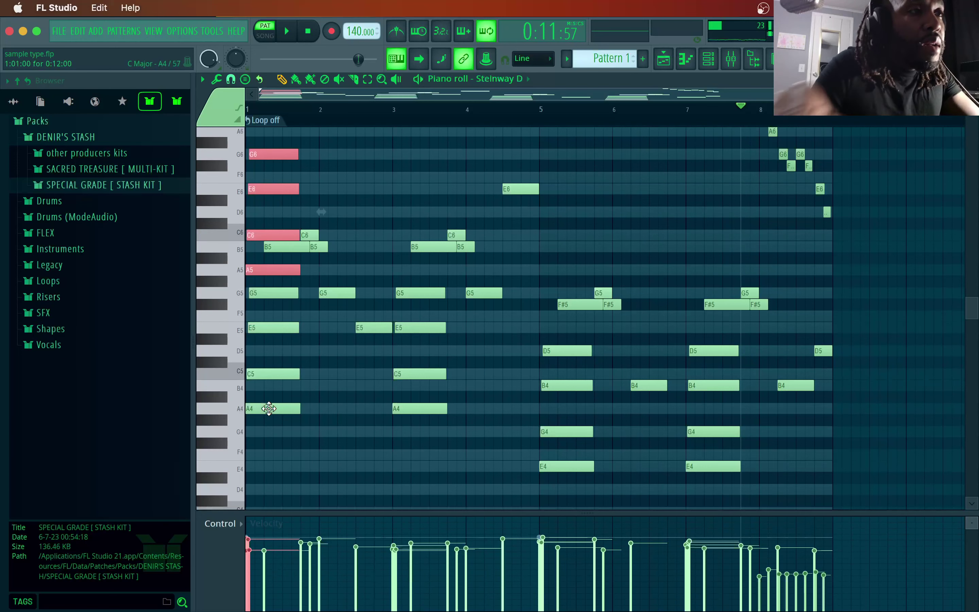
pyautogui.hotkey('ctrl', 'Up')
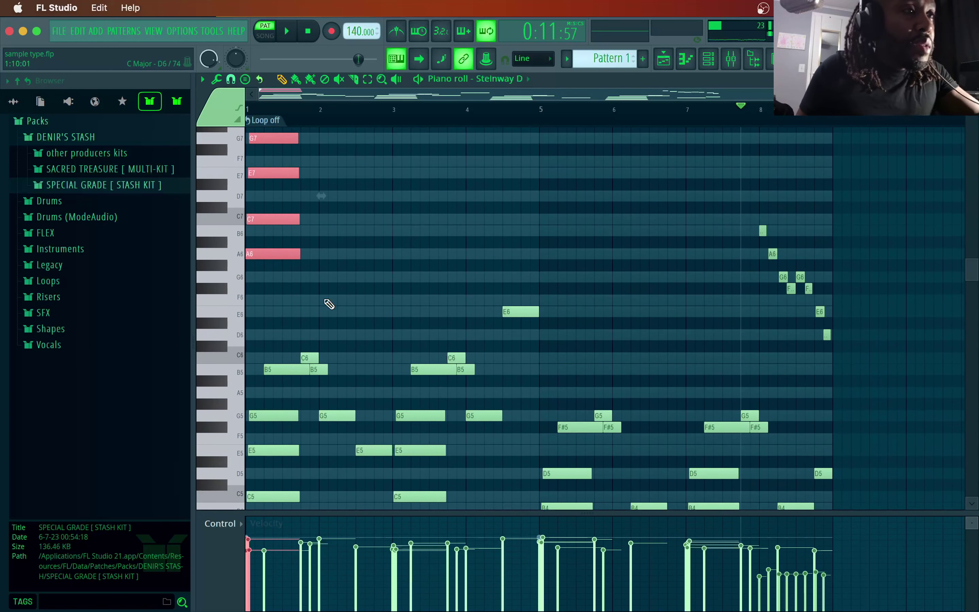
pyautogui.moveTo(264, 259); pyautogui.dragTo(337, 259)
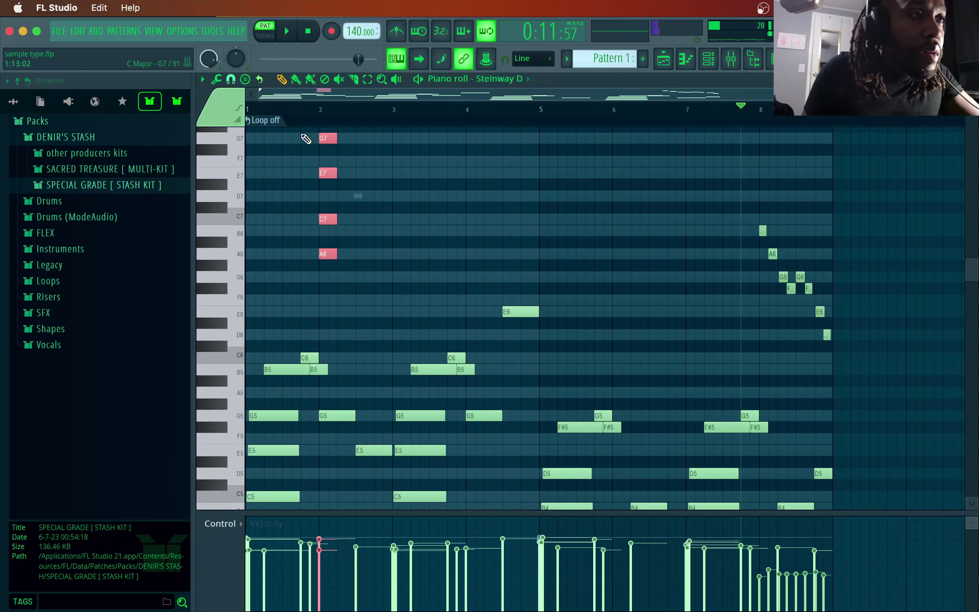
# - Move the high chord copy to beat 2 of bar 2 and play it back from the second half of bar 1
pyautogui.click(294, 121)
pyautogui.press('space')
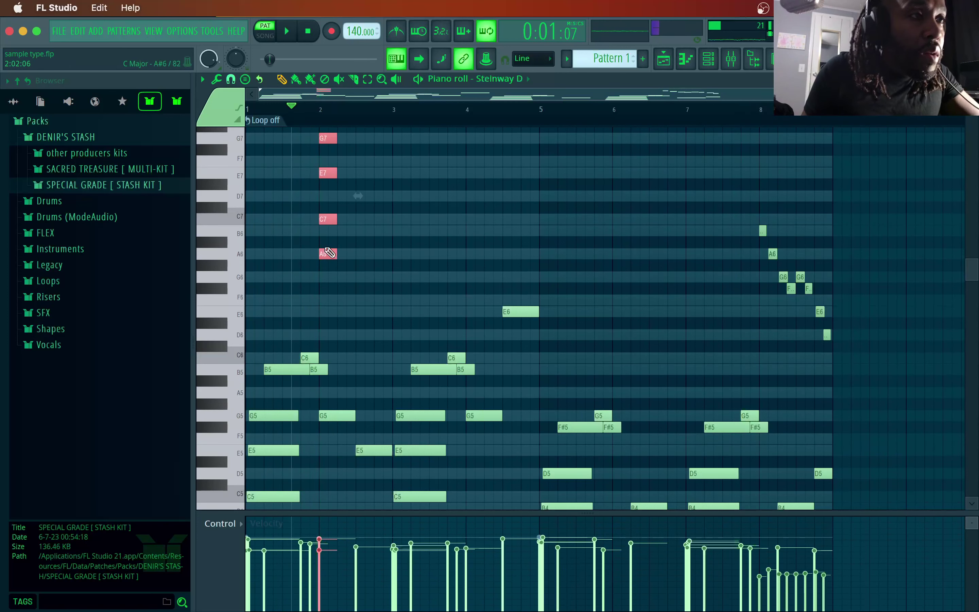
pyautogui.moveTo(324, 255); pyautogui.dragTo(341, 254)
pyautogui.press('space')
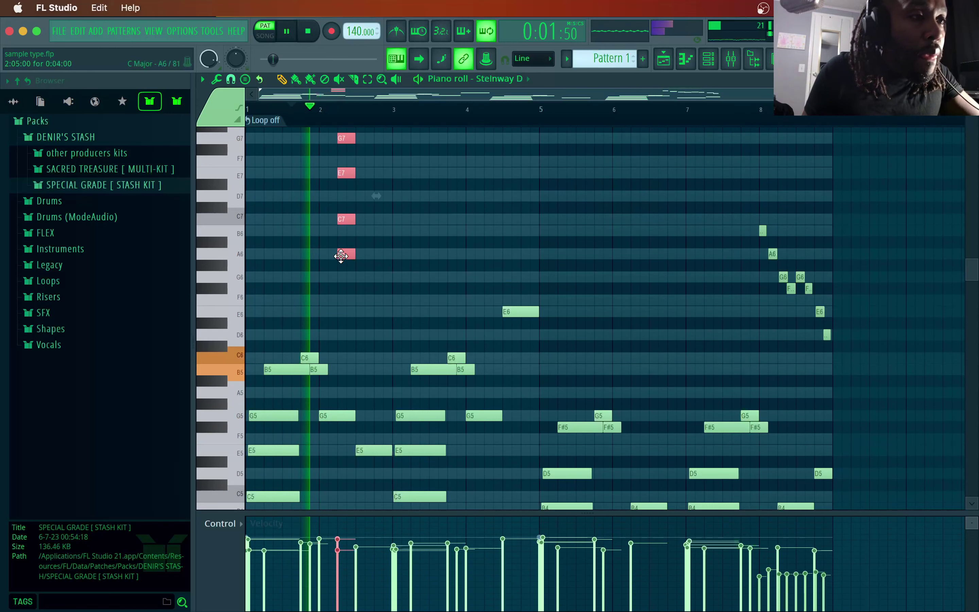
pyautogui.press('space')
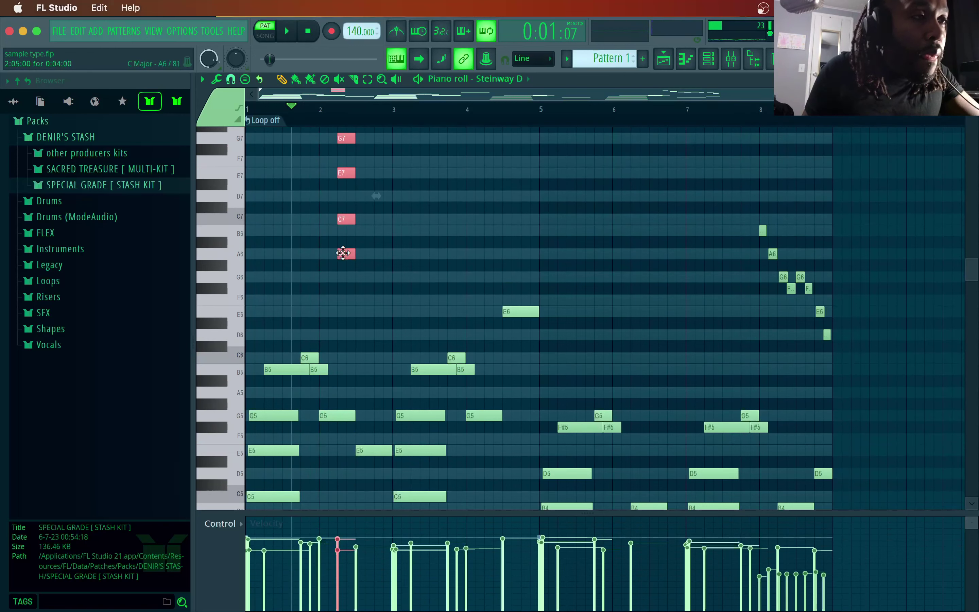
# - Lower the E7 and G7 notes of bar 2's high chord by one octave and play the pattern
pyautogui.press('space')
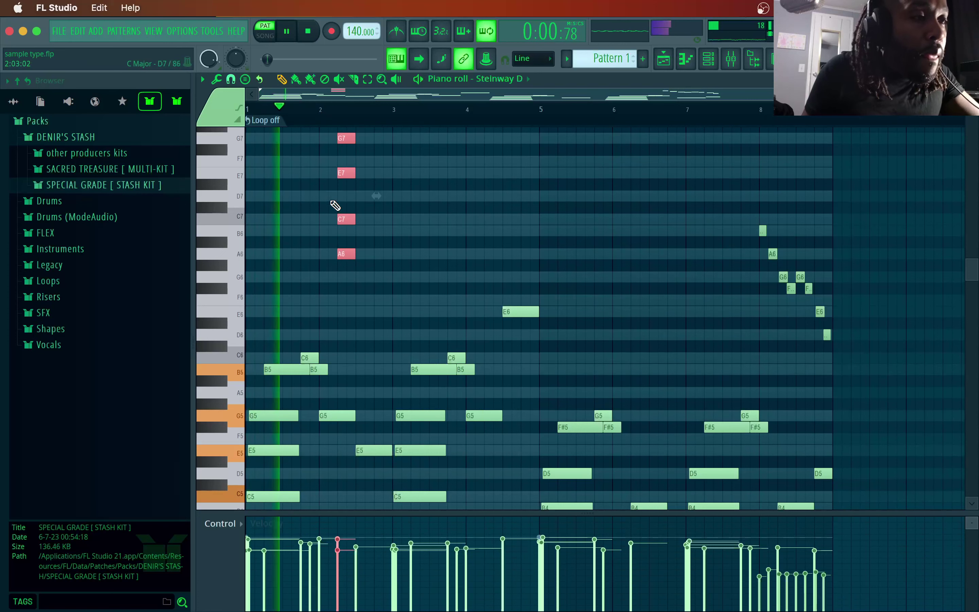
pyautogui.press('space')
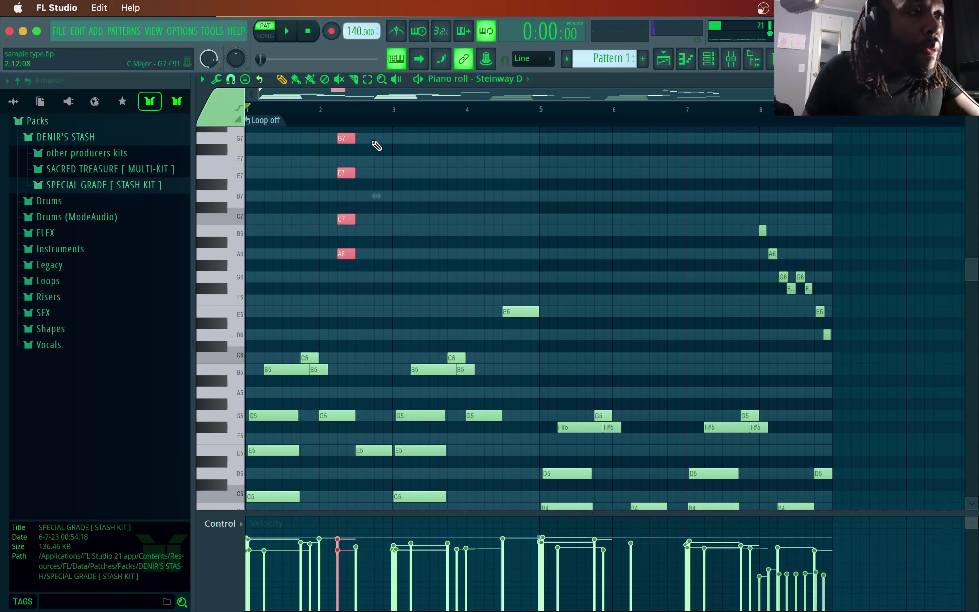
pyautogui.moveTo(371, 134); pyautogui.dragTo(352, 177)
pyautogui.hotkey('ctrl', 'Down')
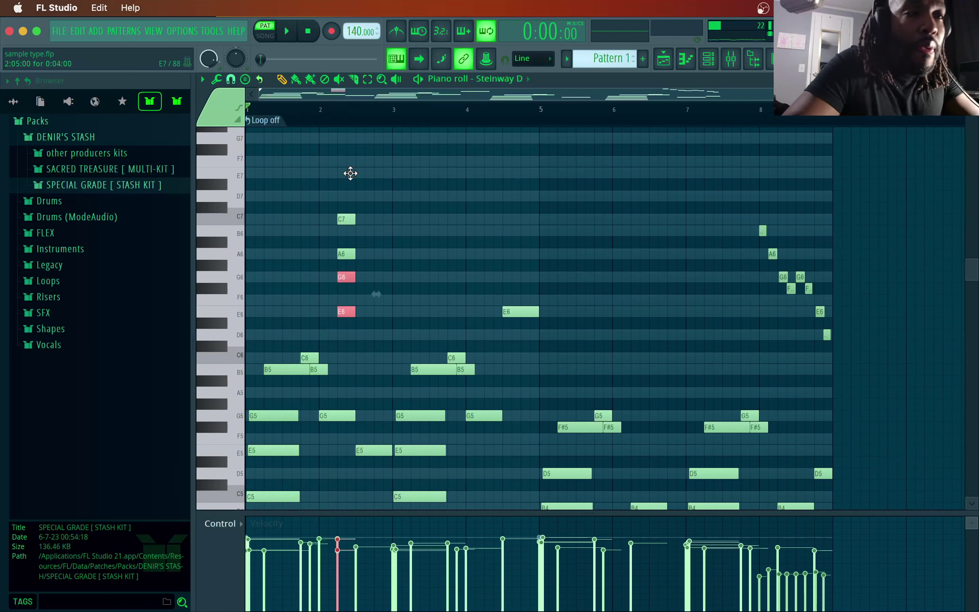
pyautogui.press('space')
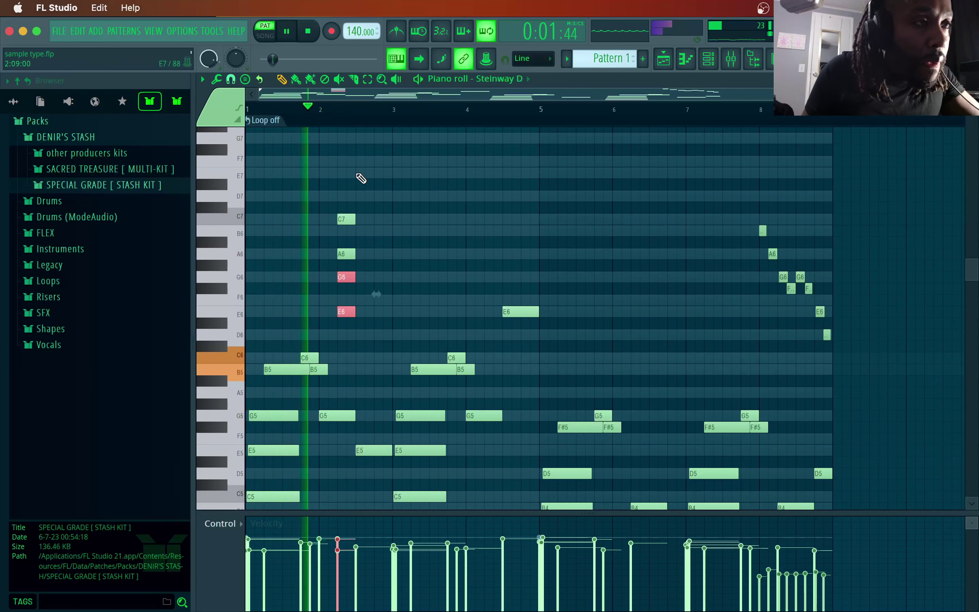
# - Shorten bar 2's high chord to half-beat notes and repeat it on beat 3, listening to the result
pyautogui.press('space')
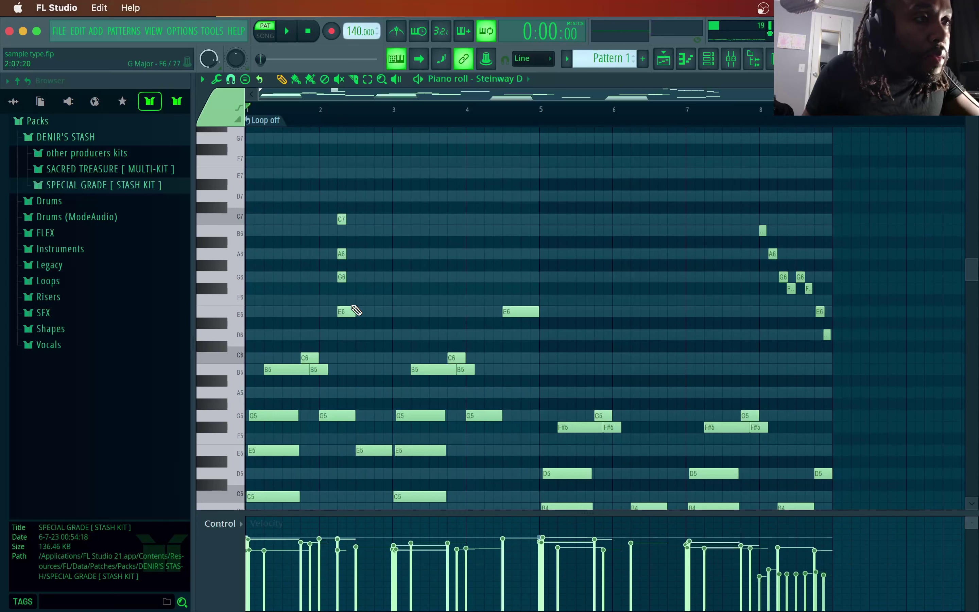
pyautogui.press('space')
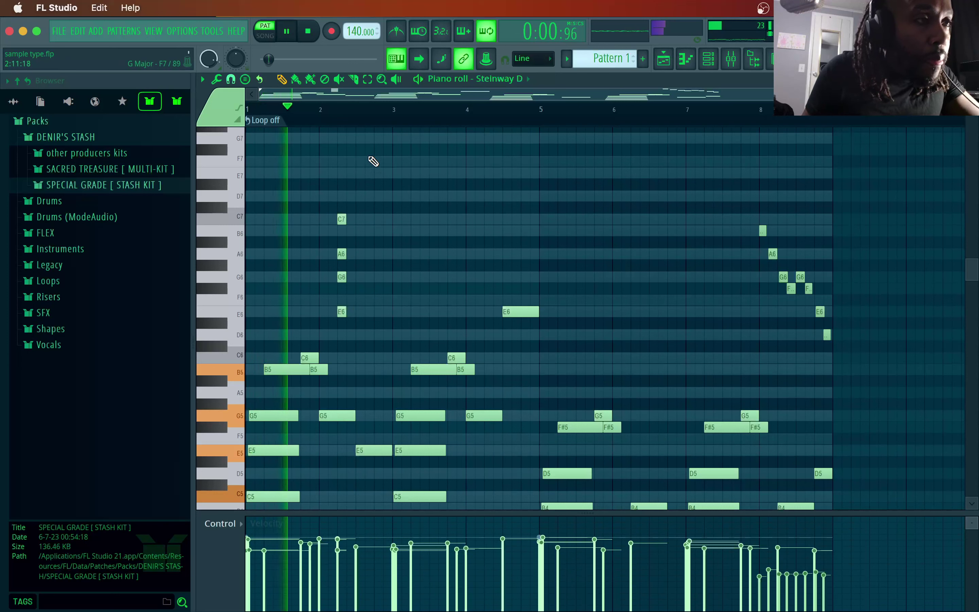
pyautogui.press('space')
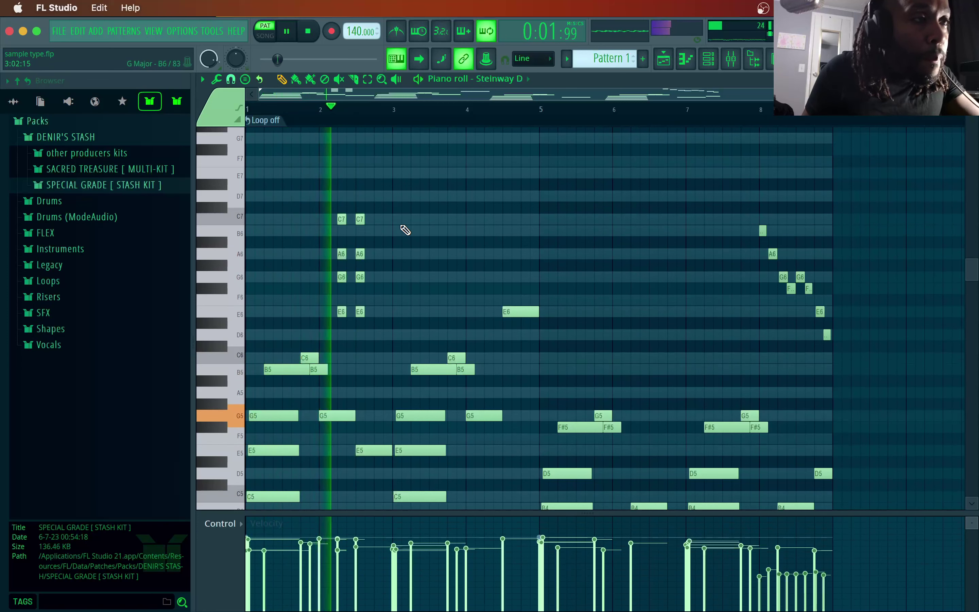
pyautogui.press('space')
# - Try the repeated chord directly after the first one in bar 2, play it, and erase the repeat
pyautogui.moveTo(377, 213); pyautogui.dragTo(349, 306)
pyautogui.press('space')
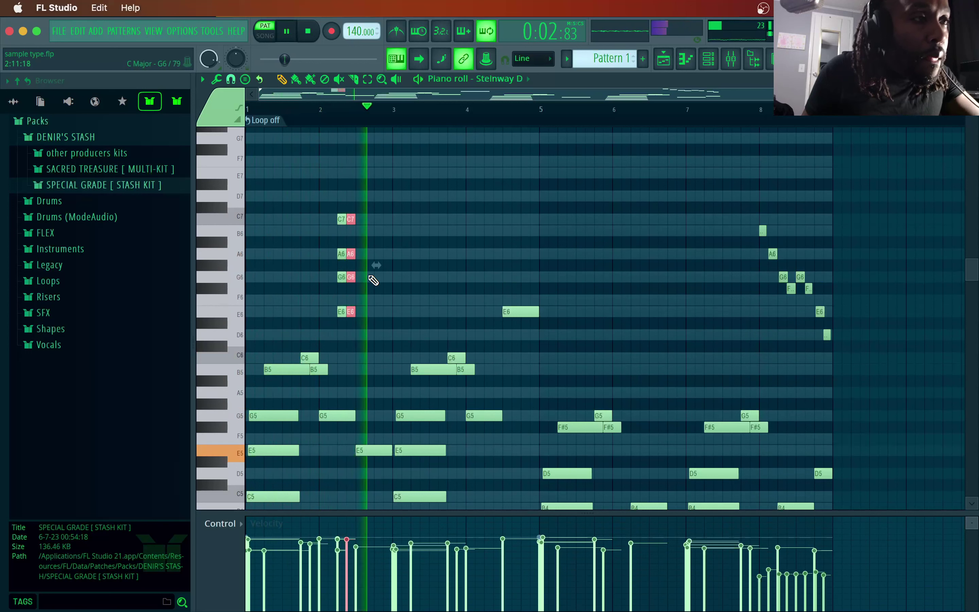
pyautogui.press('space')
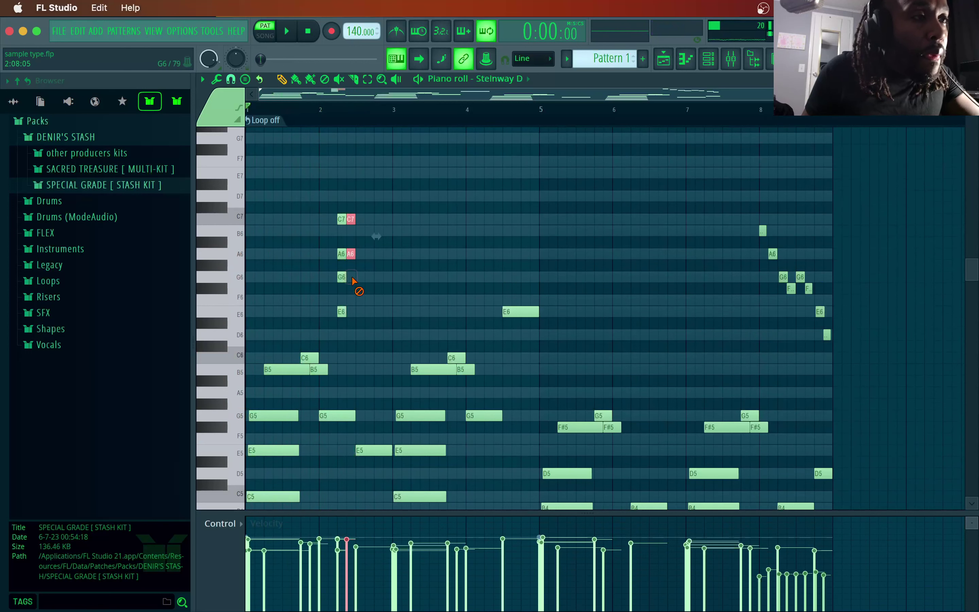
# - Set the piano roll snap to 1/3 beat and re-enter the E6, G6, A6, C7 chord on beat 3 of bar 2
pyautogui.click(234, 81)
pyautogui.click(262, 249)
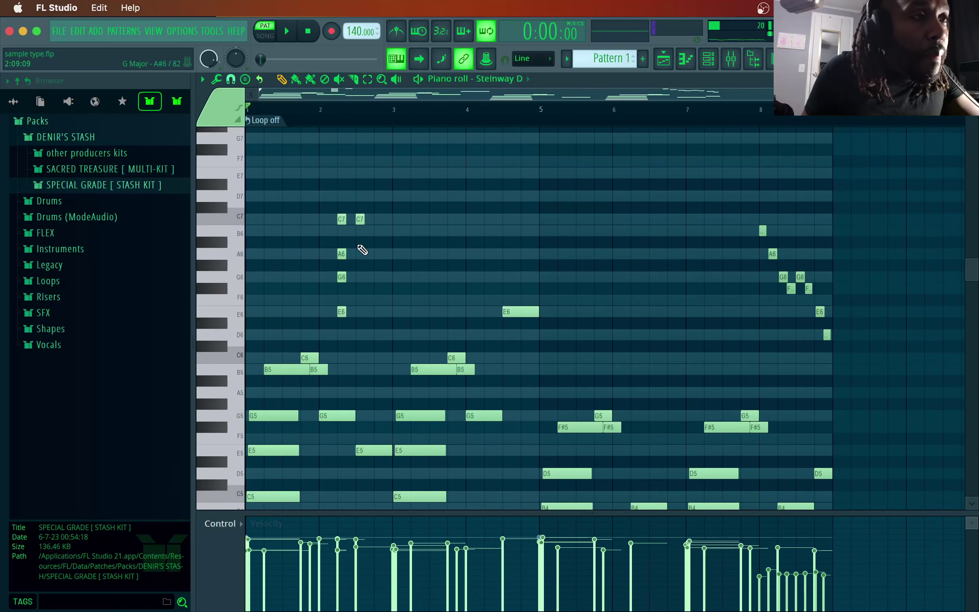
pyautogui.click(362, 314)
pyautogui.press('space')
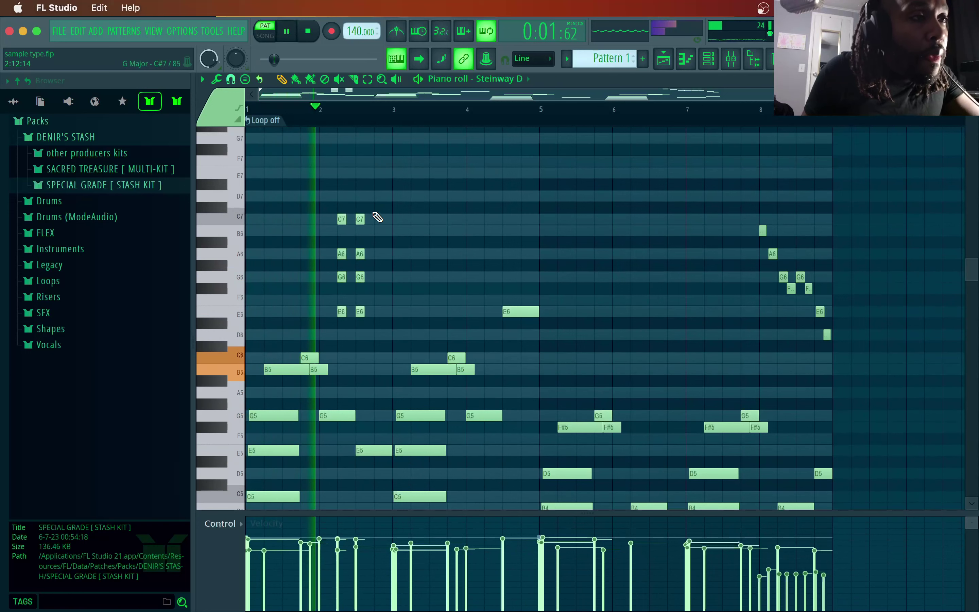
# - Move the second high chord 1/3 beat earlier and listen to the two stabs together
pyautogui.press('space')
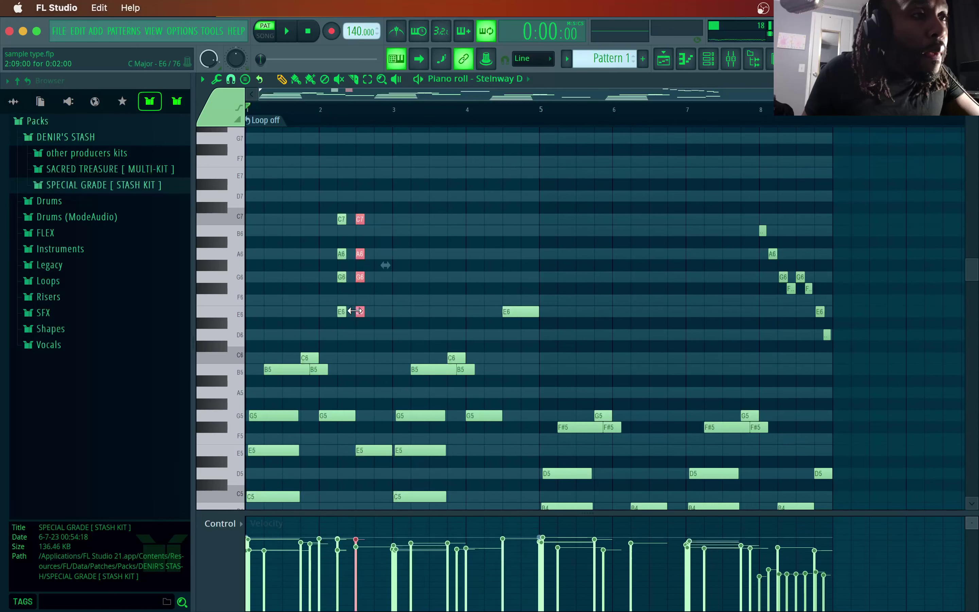
pyautogui.press('space')
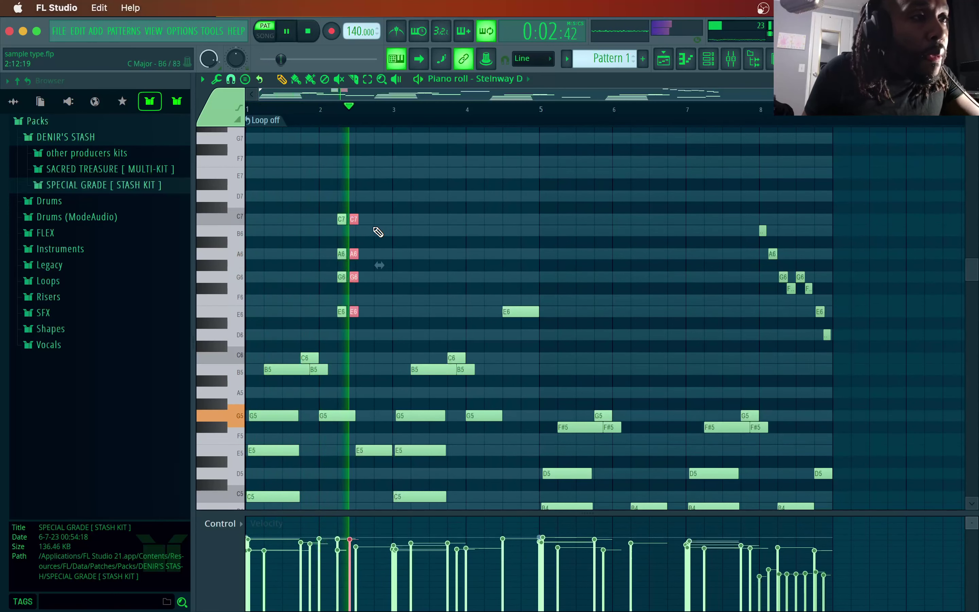
pyautogui.press('space')
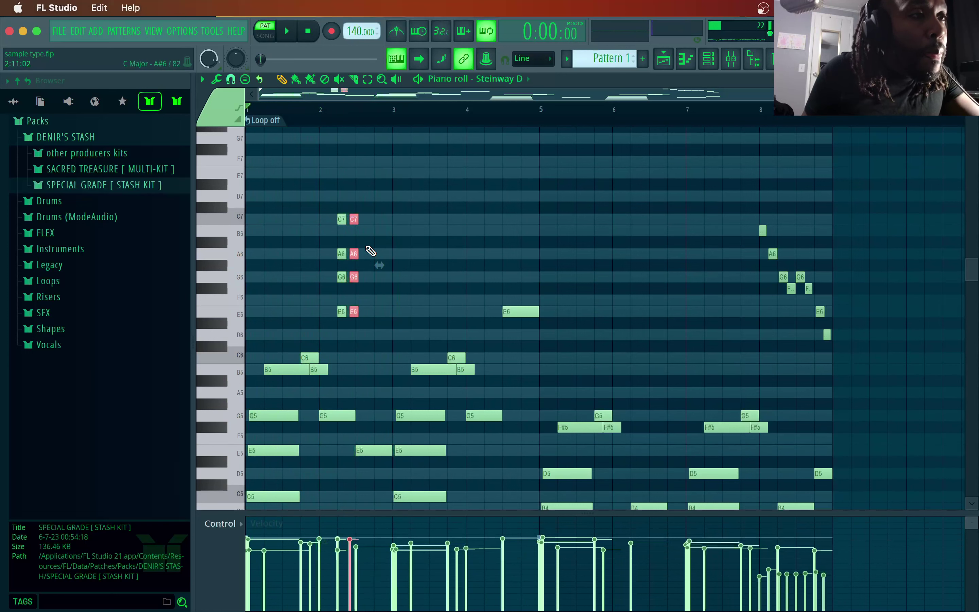
# - Shift both high chords later in 1/3-beat increments, starting the first on beat 3 of bar 2, and play back each placement
pyautogui.moveTo(373, 202); pyautogui.dragTo(348, 313)
pyautogui.press('space')
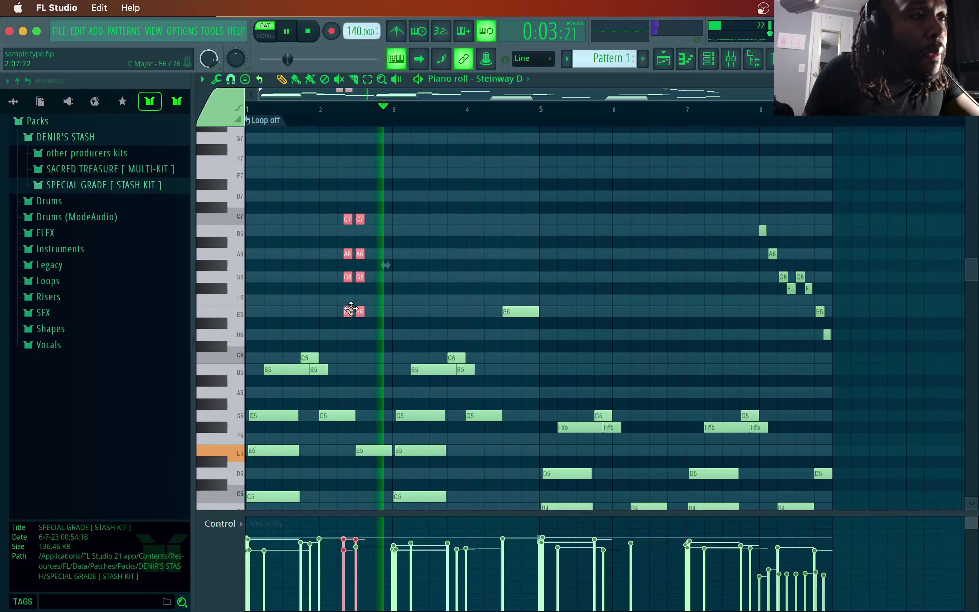
pyautogui.moveTo(349, 307); pyautogui.dragTo(354, 309)
pyautogui.press('space')
pyautogui.press('space')
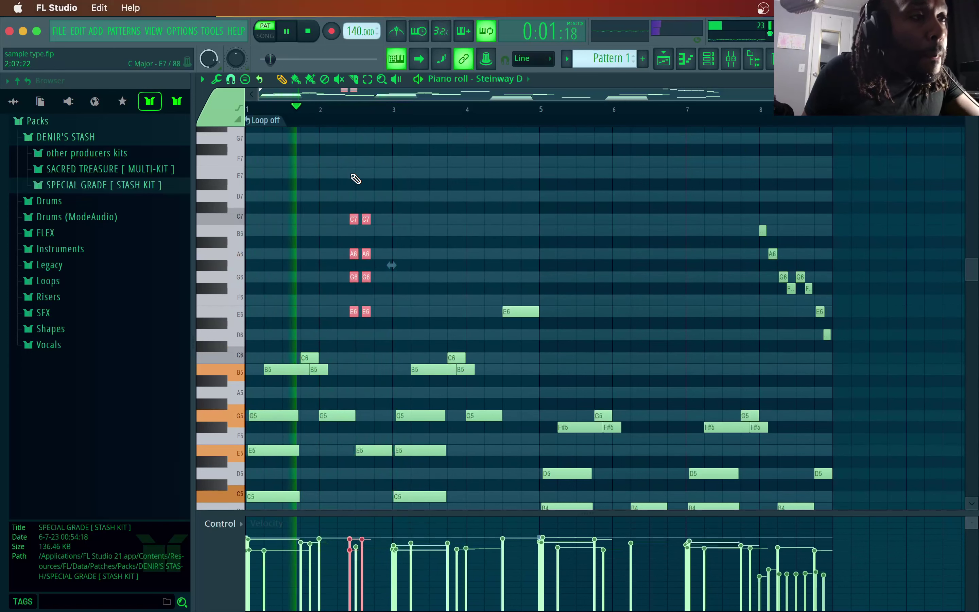
pyautogui.press('space')
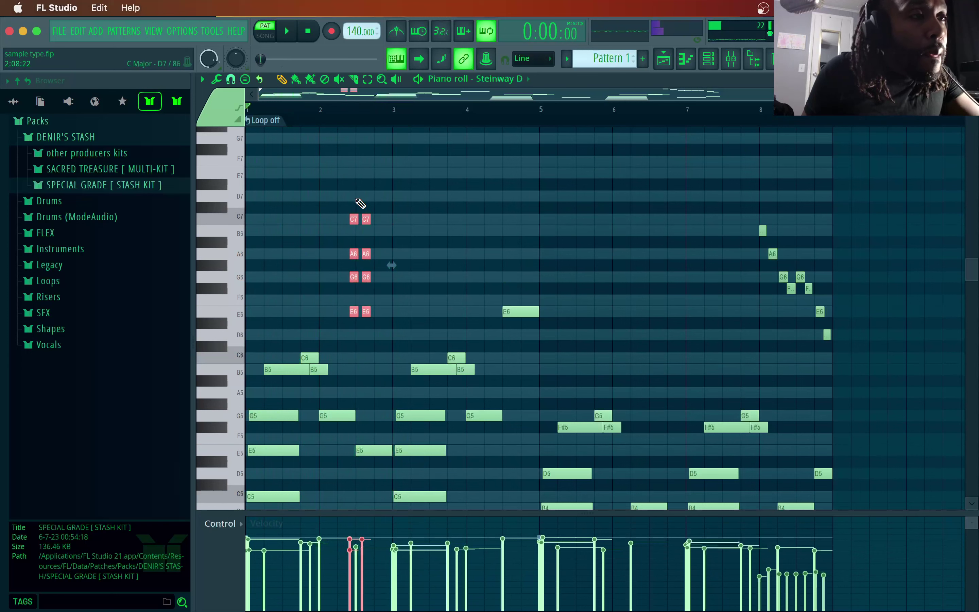
pyautogui.moveTo(357, 310); pyautogui.dragTo(364, 311)
pyautogui.press('space')
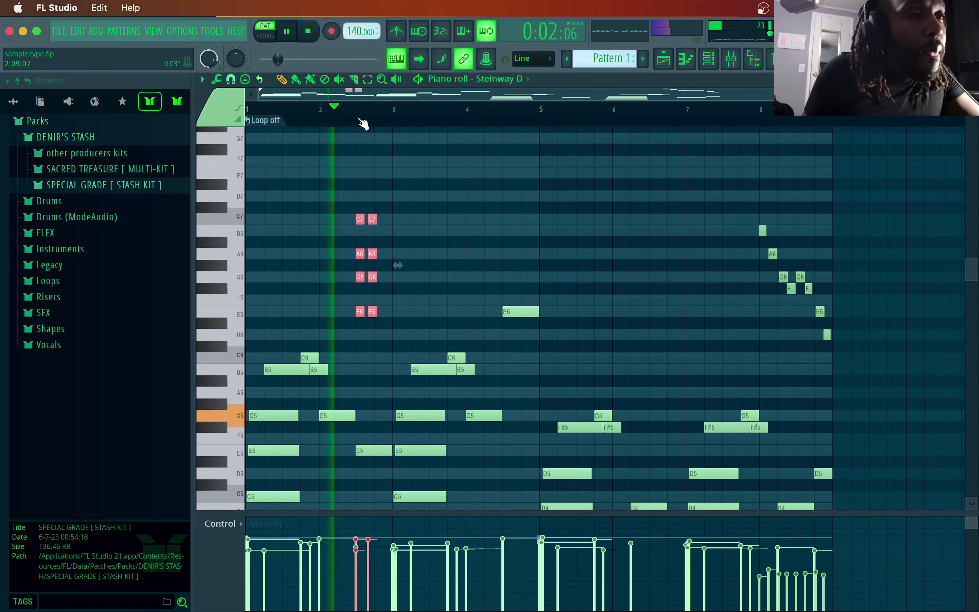
pyautogui.press('space')
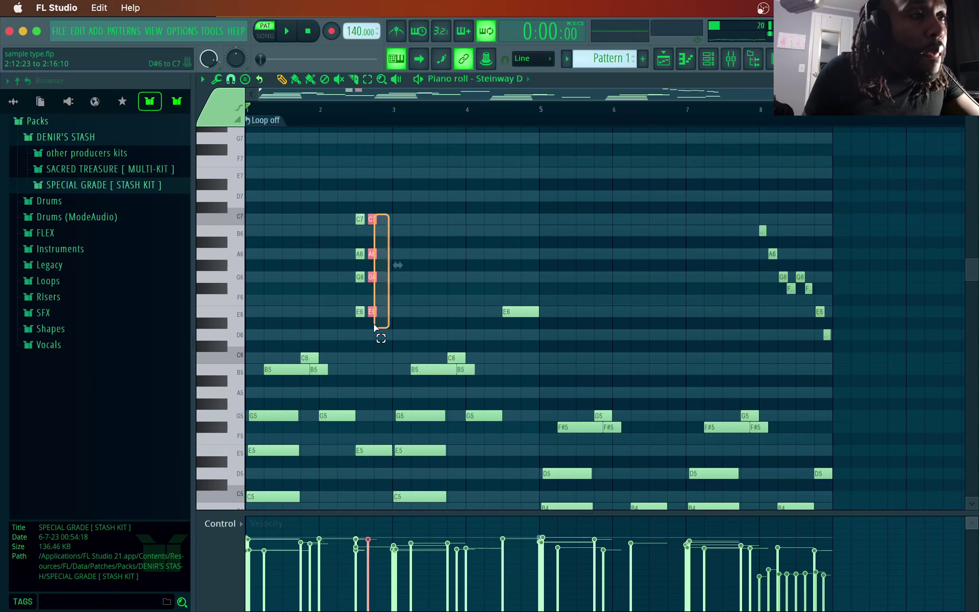
# - Try the second chord on beat 4 of bar 2 and at closer 1/3-beat spacings, playing each placement
pyautogui.moveTo(373, 326); pyautogui.dragTo(380, 313)
pyautogui.press('space')
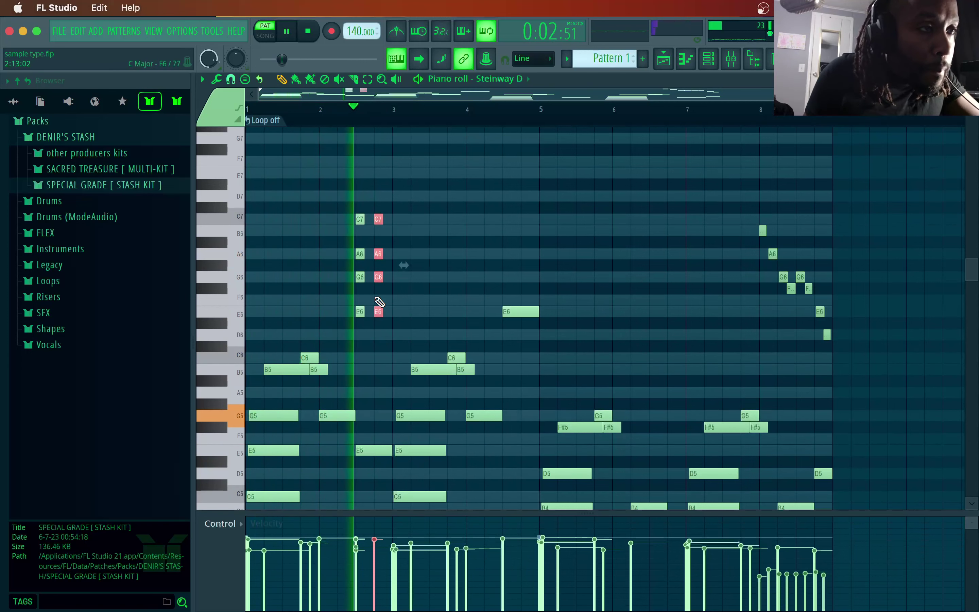
pyautogui.press('space')
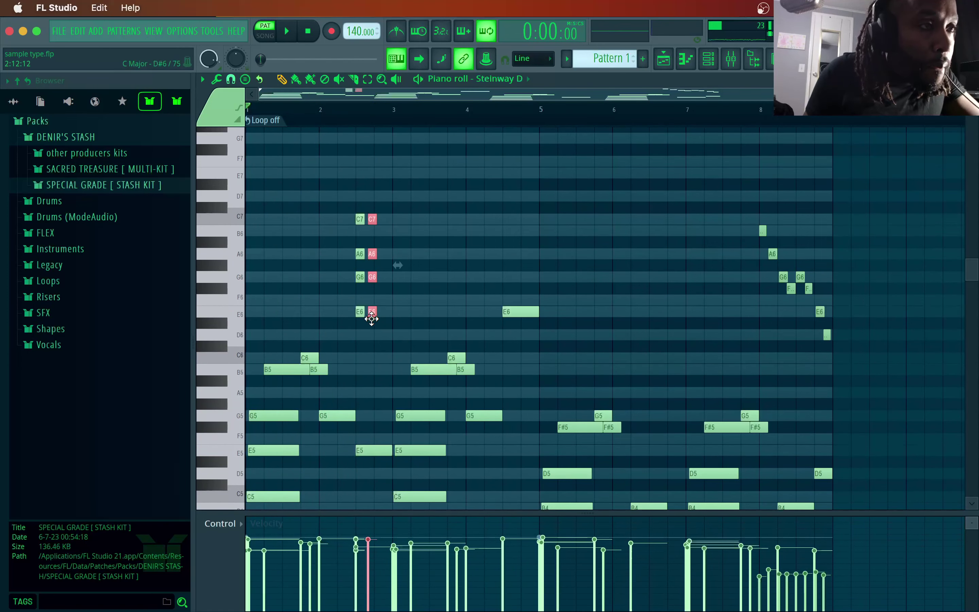
pyautogui.press('space')
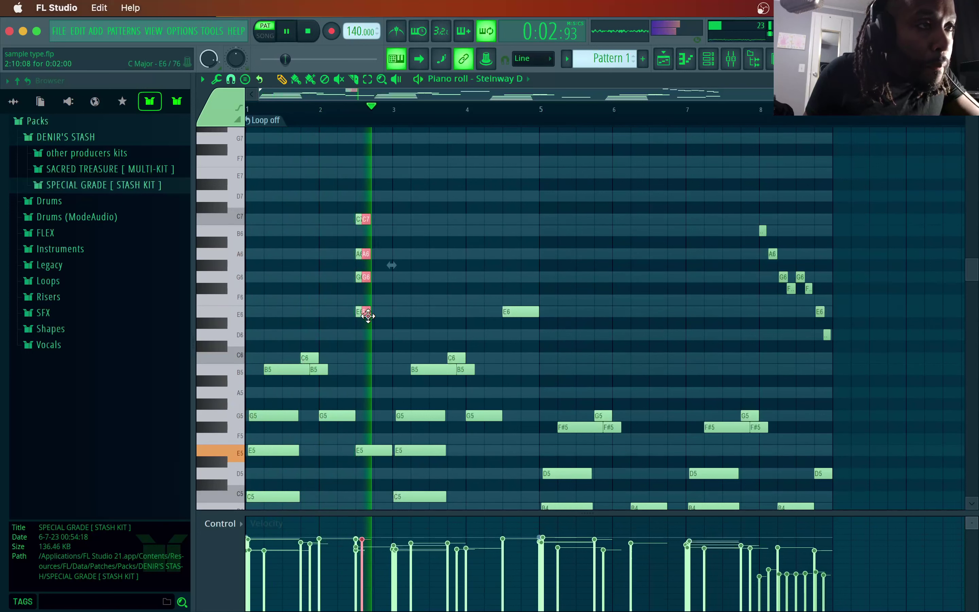
pyautogui.press('space')
# - Set the piano roll snap to 1/4 beat and place the second chord just over half a beat after the first
pyautogui.click(230, 79)
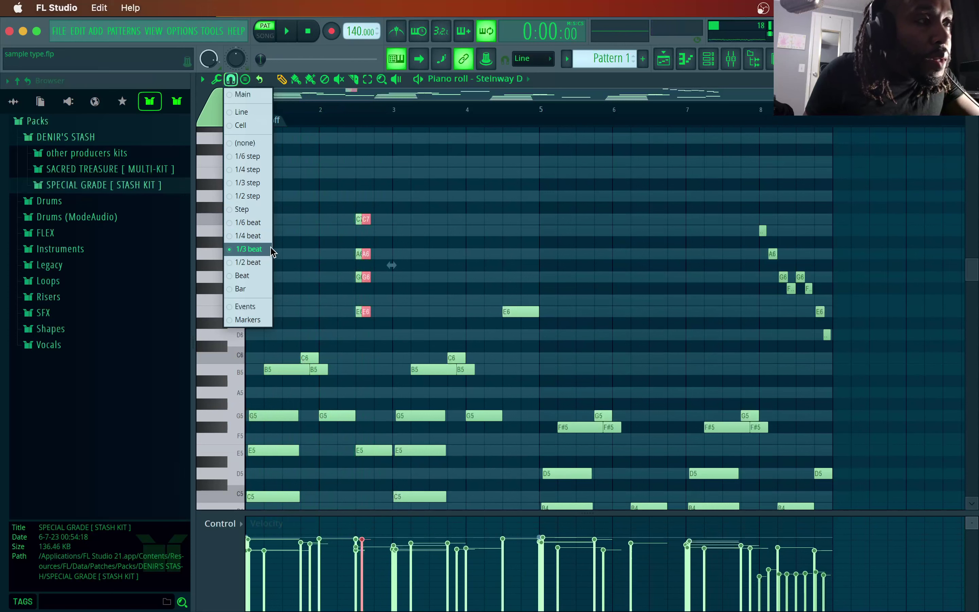
pyautogui.click(257, 238)
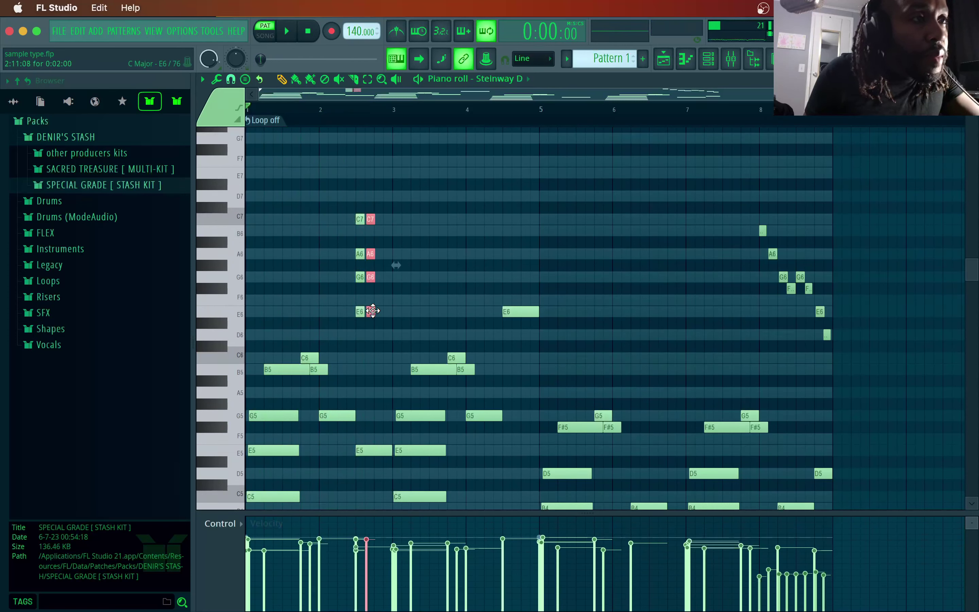
pyautogui.press('space')
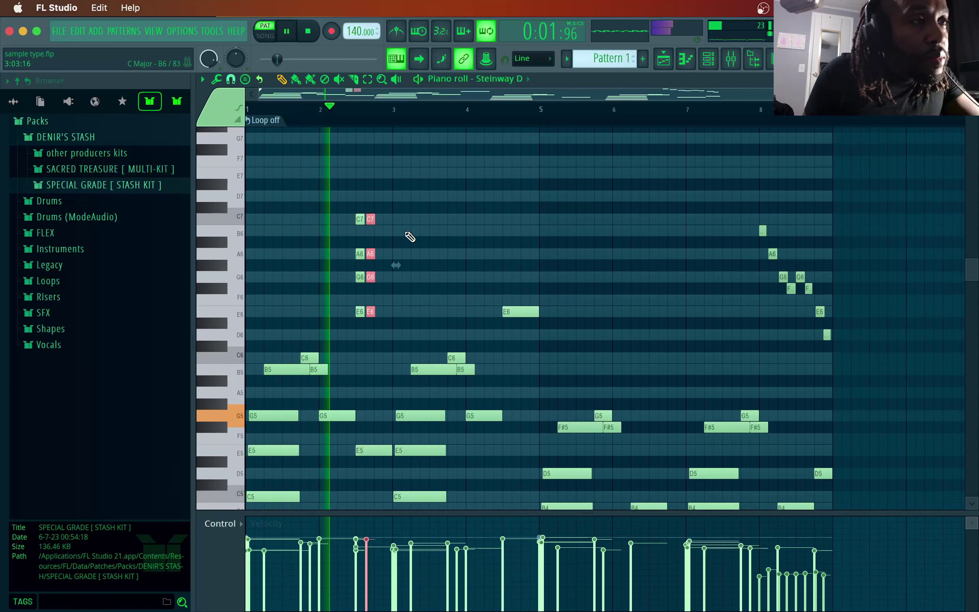
# - Add a third half-beat chord of E6, G6, A6 and C7 at the end of bar 2 and play it back
pyautogui.press('space')
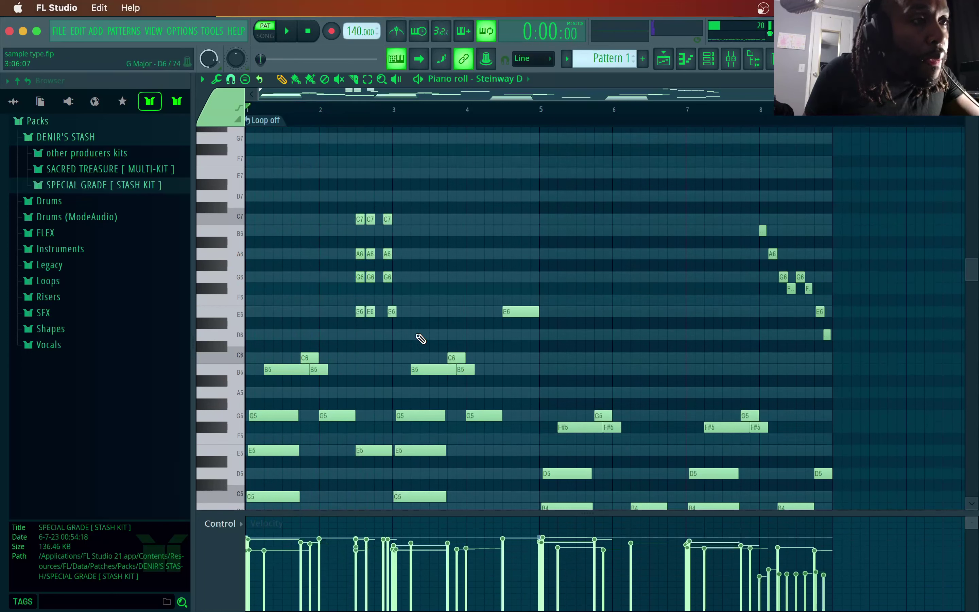
pyautogui.press('space')
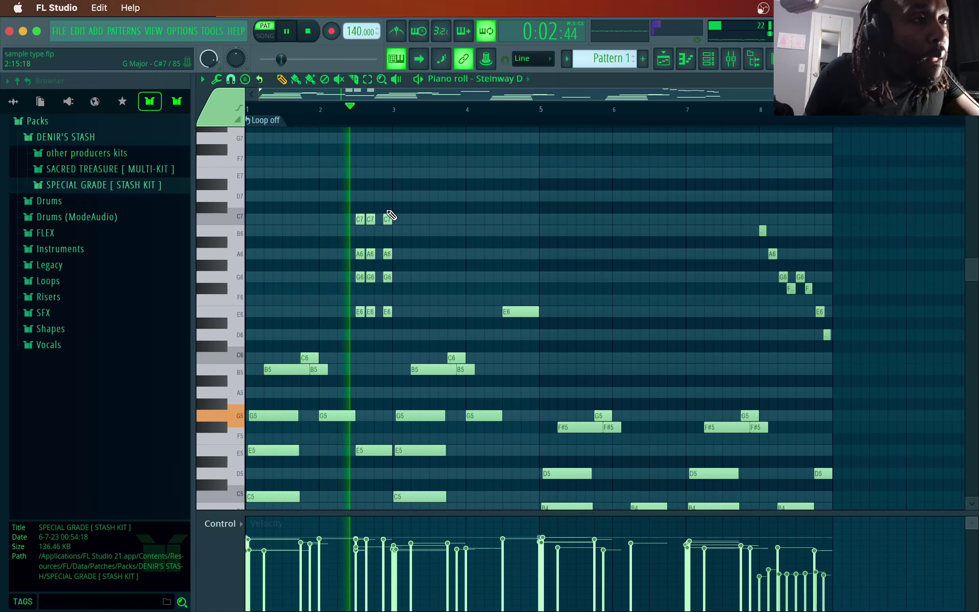
pyautogui.press('space')
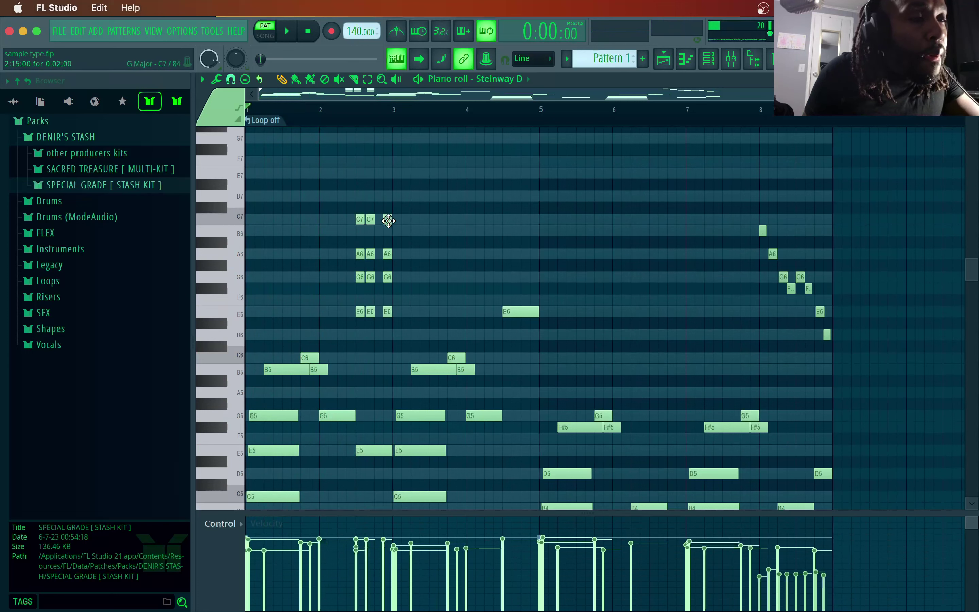
# - Replace the top C7 of the third chord stab with B6 and listen to the change
pyautogui.click(389, 220)
pyautogui.click(360, 220)
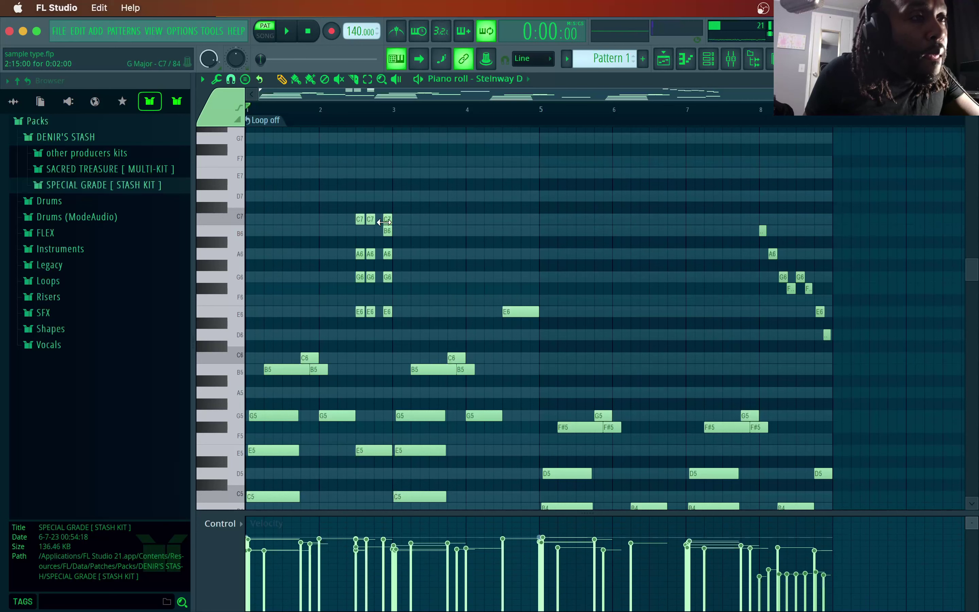
pyautogui.press('space')
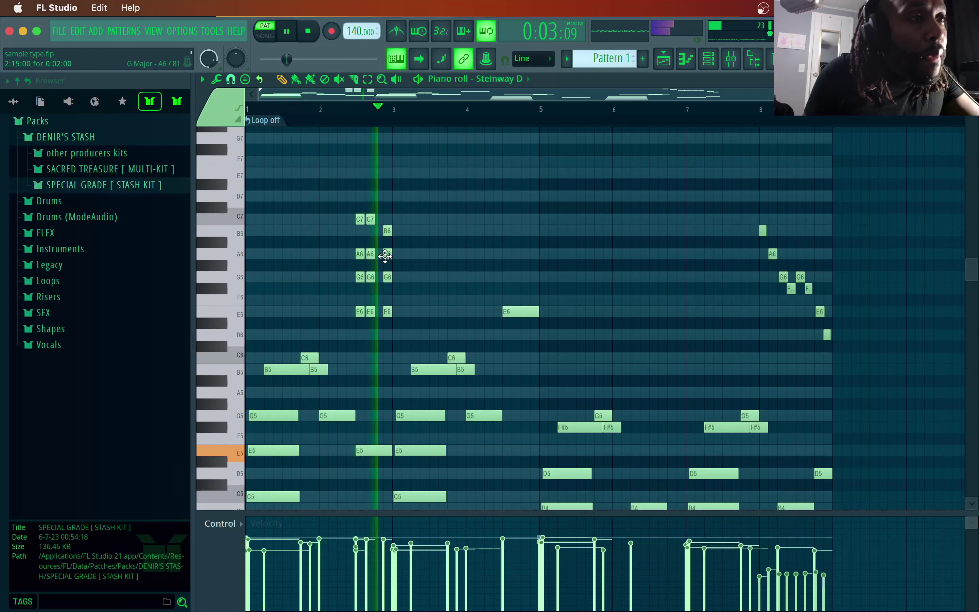
pyautogui.press('space')
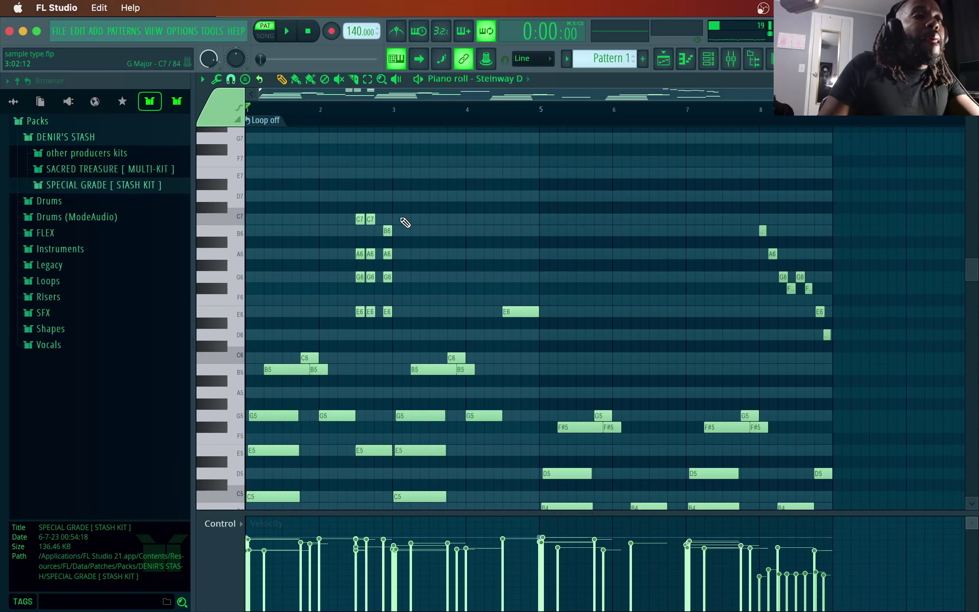
# - Soften the three chord stabs in bar 2 by scaling their velocity levels to 50%, and listen to the pattern
pyautogui.moveTo(407, 202); pyautogui.dragTo(347, 329)
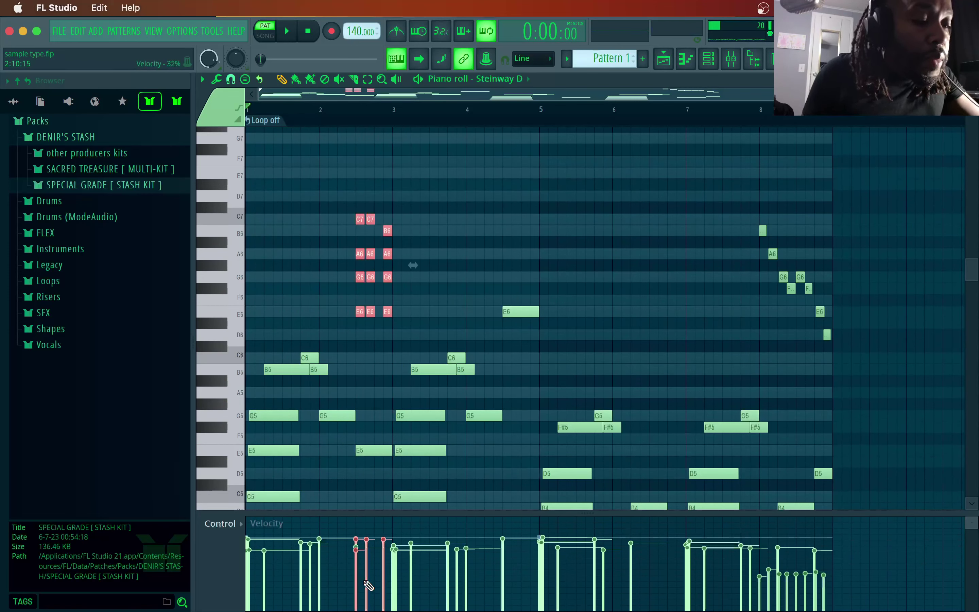
pyautogui.hotkey('alt', 'x')
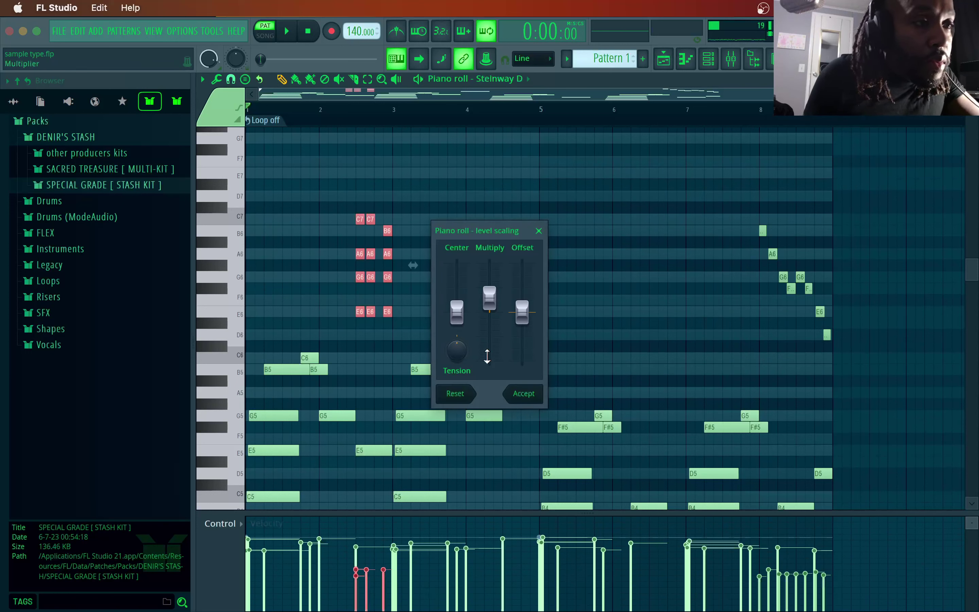
pyautogui.moveTo(494, 311); pyautogui.dragTo(494, 314)
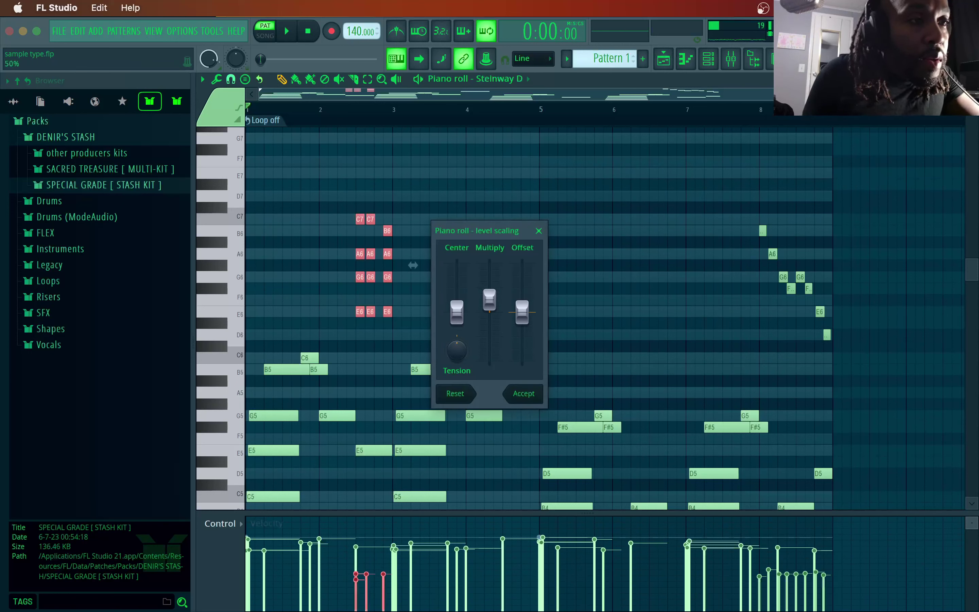
pyautogui.press('space')
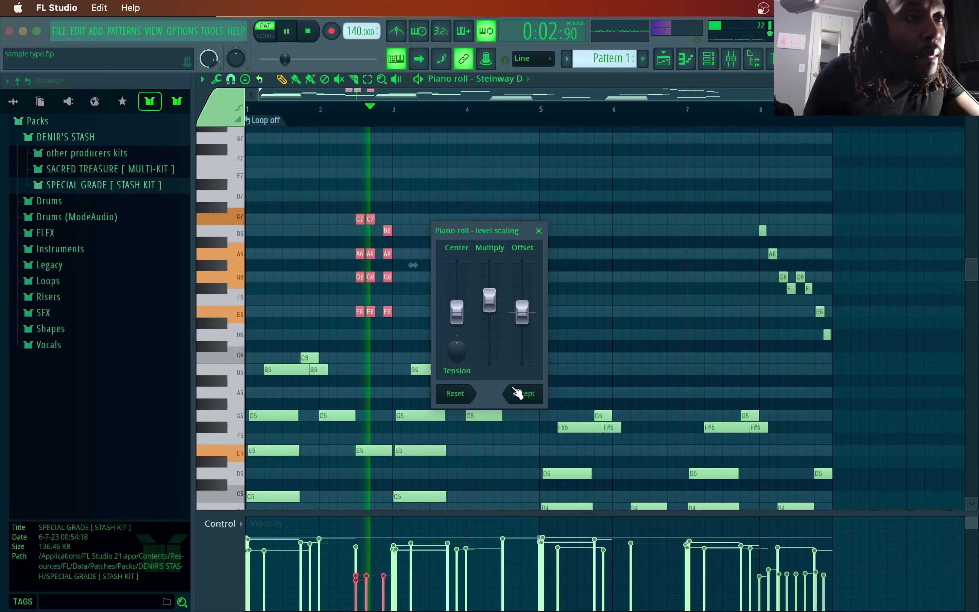
pyautogui.click(518, 393)
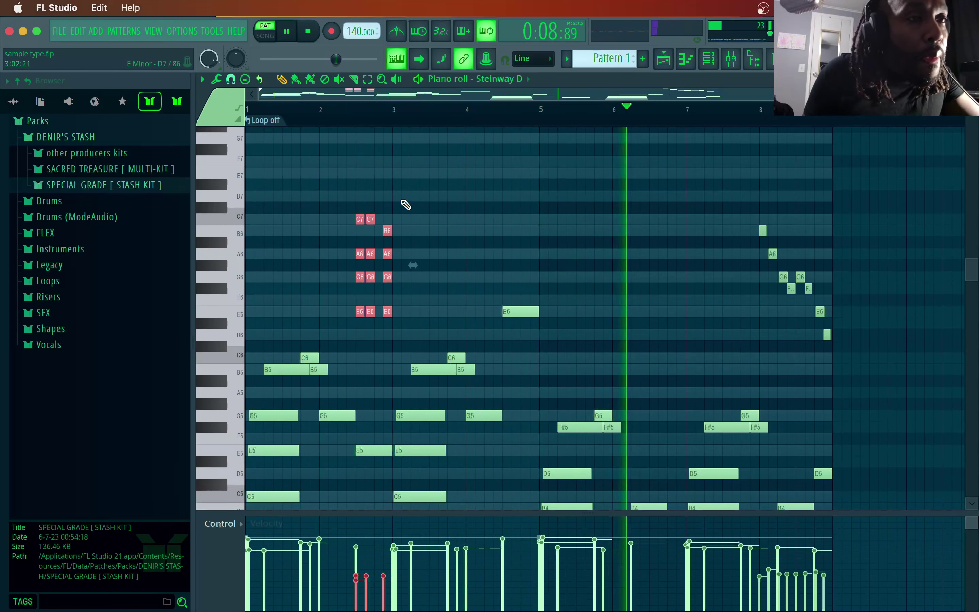
pyautogui.press('space')
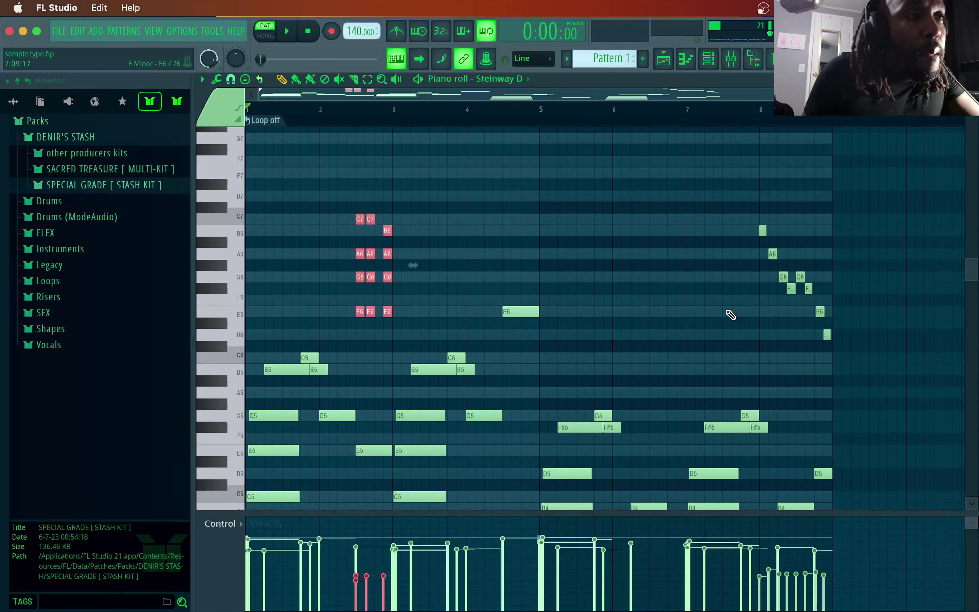
# - Copy the E4, G4, B4 and D5 chord of bar 5 up two octaves and align its notes to the bar's start
pyautogui.scroll(-4, 731, 315)
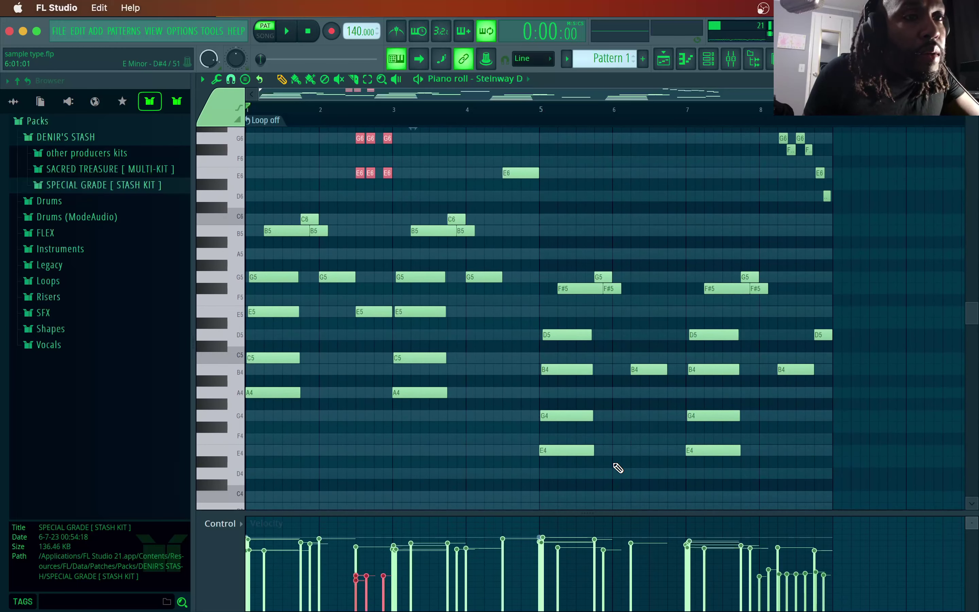
pyautogui.moveTo(584, 478); pyautogui.dragTo(589, 327)
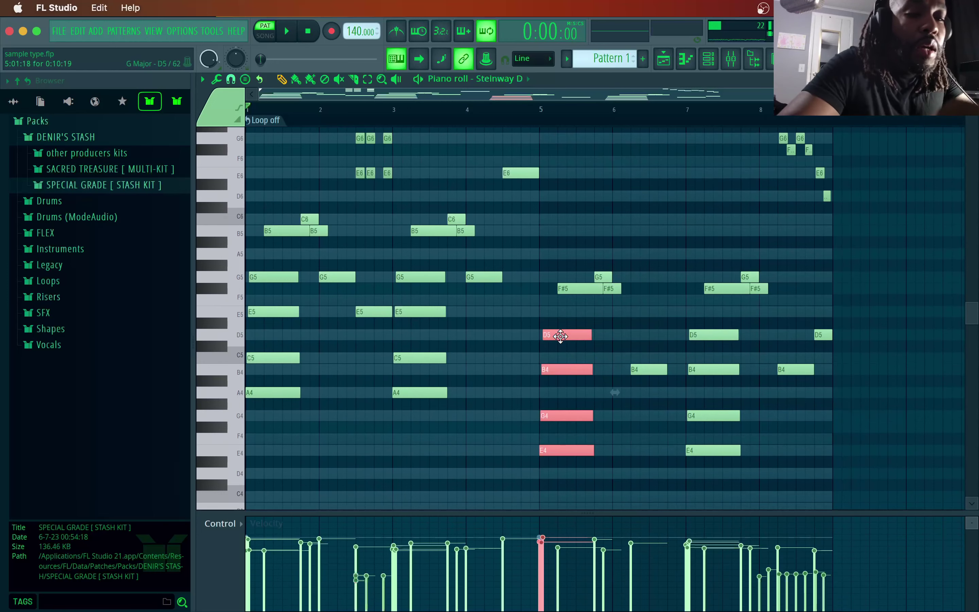
pyautogui.press('super+Up')
pyautogui.press('super+Up')
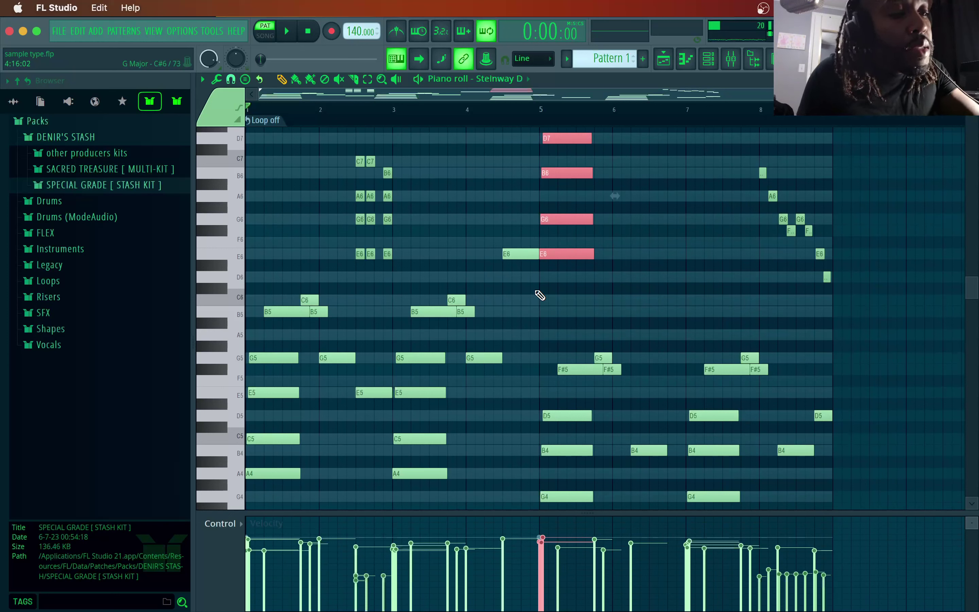
pyautogui.hotkey('ctrl', 'q')
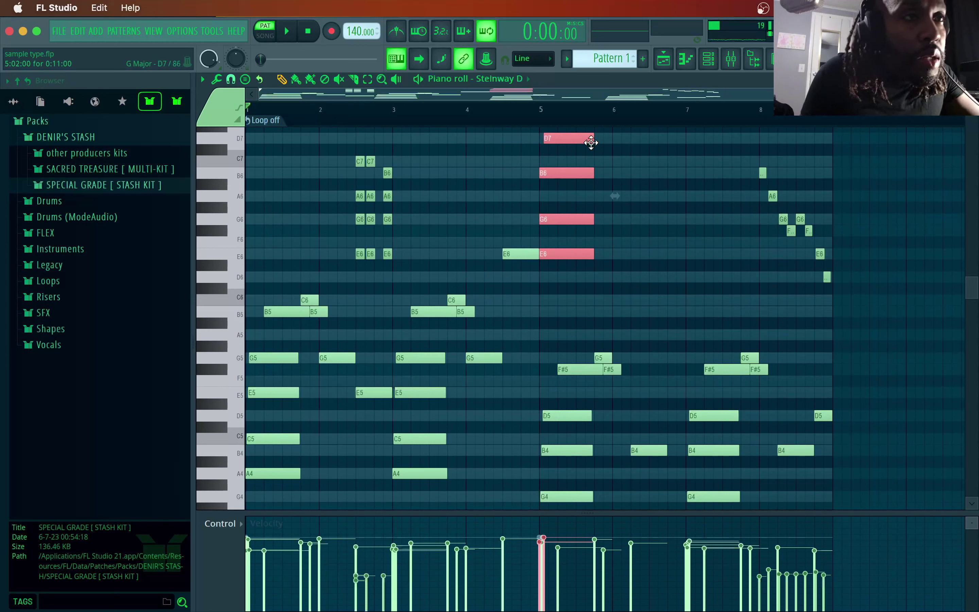
pyautogui.click(636, 161)
pyautogui.moveTo(585, 140); pyautogui.dragTo(578, 140)
pyautogui.scroll(-3, 615, 214)
pyautogui.scroll(-5, 612, 209)
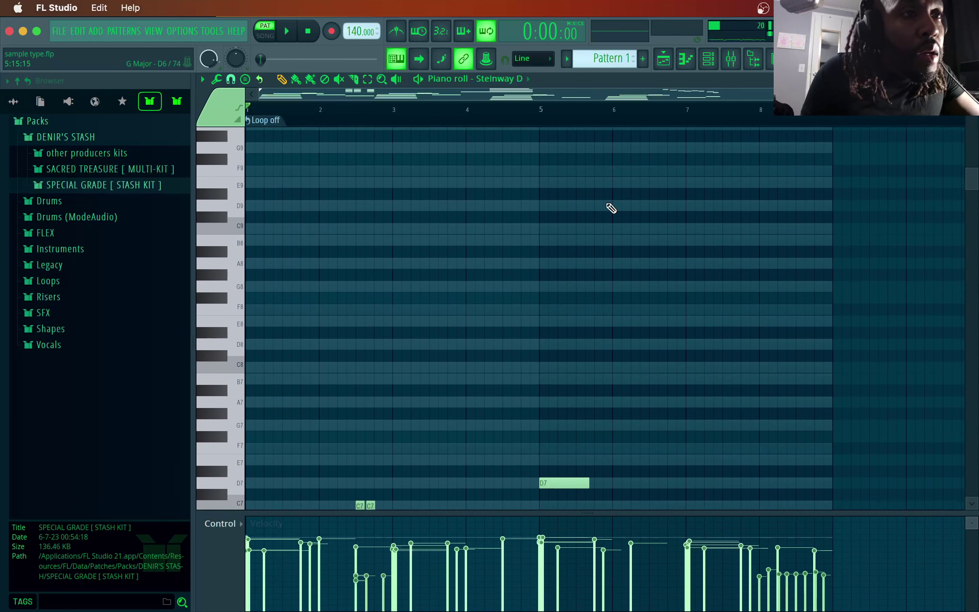
pyautogui.scroll(8, 607, 194)
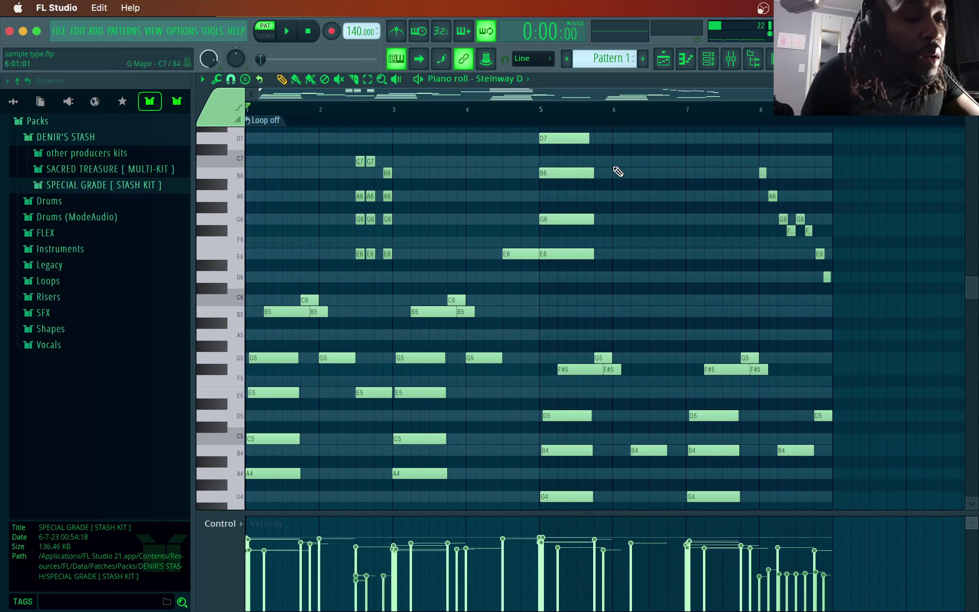
# - Shorten the copied chord to half-beat notes on beat 3 of bar 6 and lower its B6 and D7 by an octave
pyautogui.moveTo(643, 140); pyautogui.dragTo(655, 260)
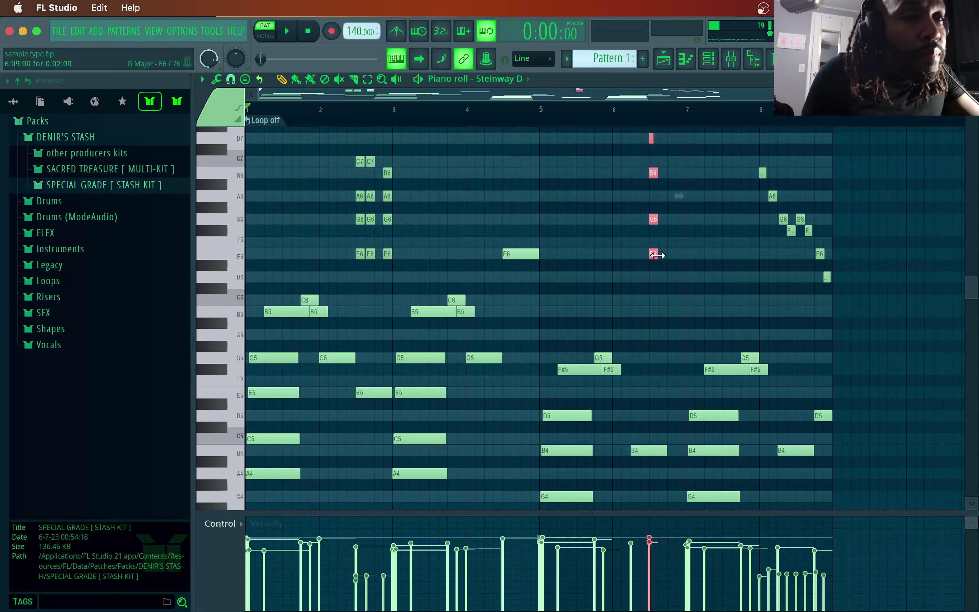
pyautogui.moveTo(677, 133); pyautogui.dragTo(649, 190)
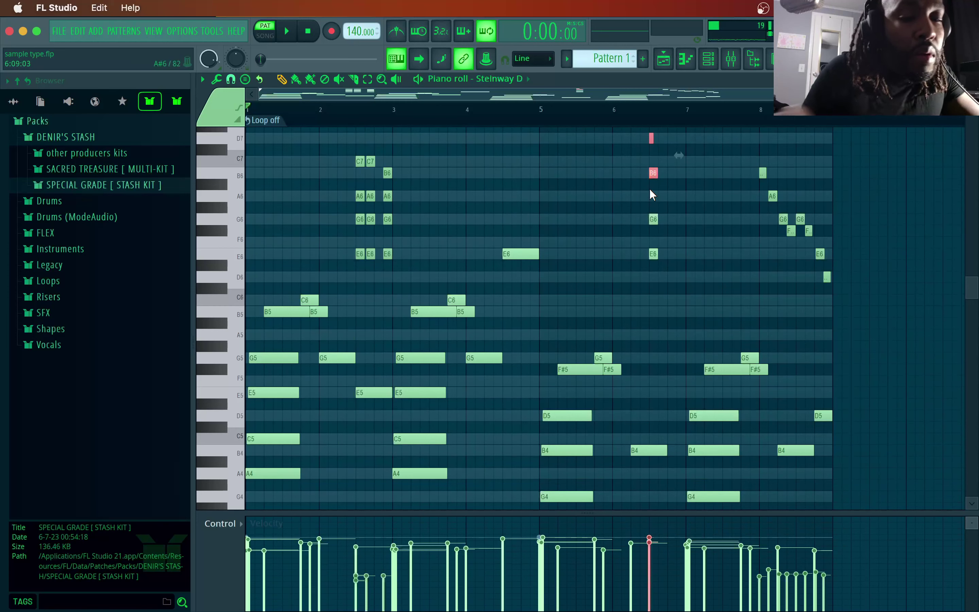
pyautogui.hotkey('ctrl', 'Down')
pyautogui.press('space')
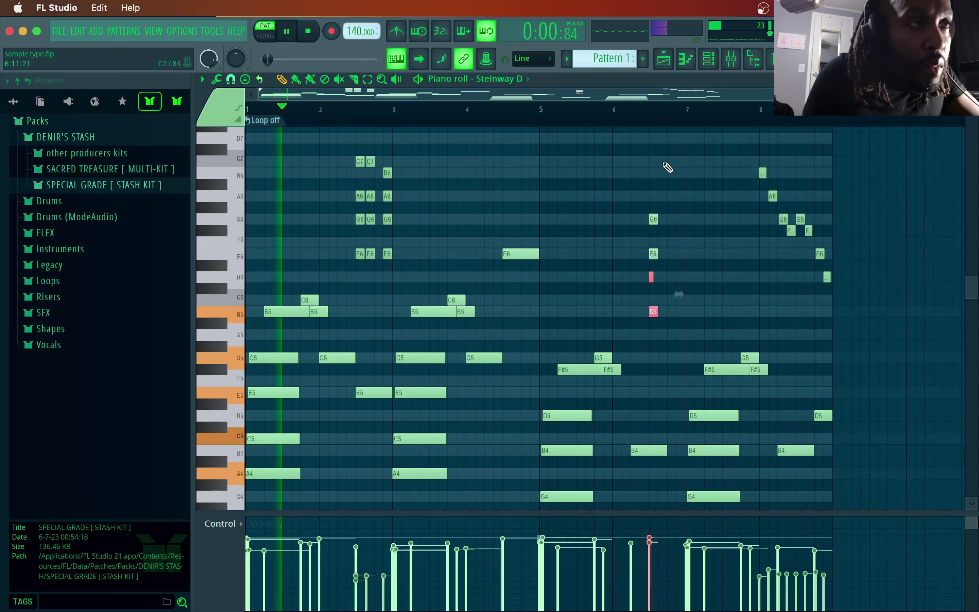
# - Duplicate the bar 6 chord twice, half a beat after the first stab and on the last half beat of the bar
pyautogui.moveTo(683, 192); pyautogui.dragTo(651, 342)
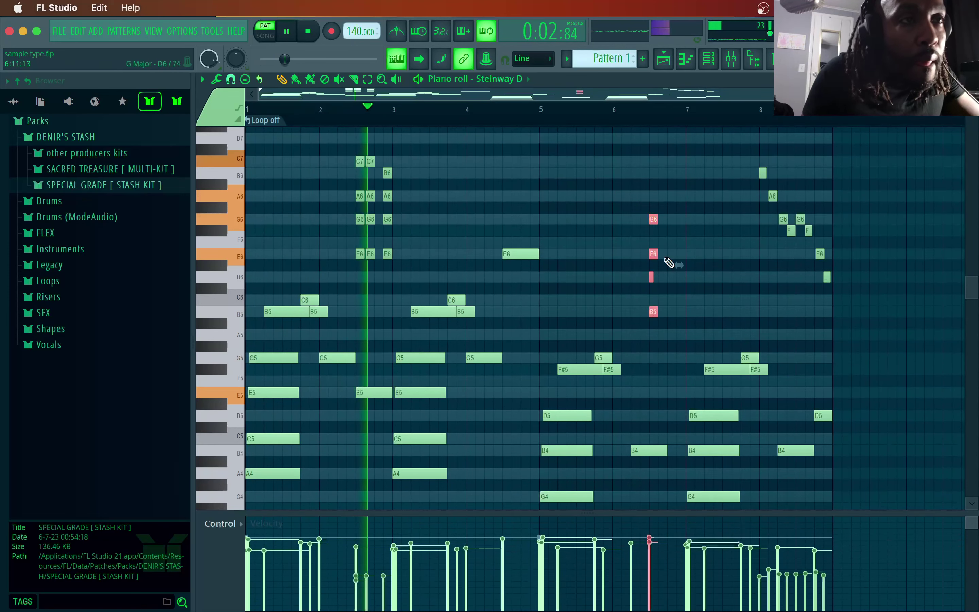
pyautogui.moveTo(656, 219); pyautogui.dragTo(685, 222)
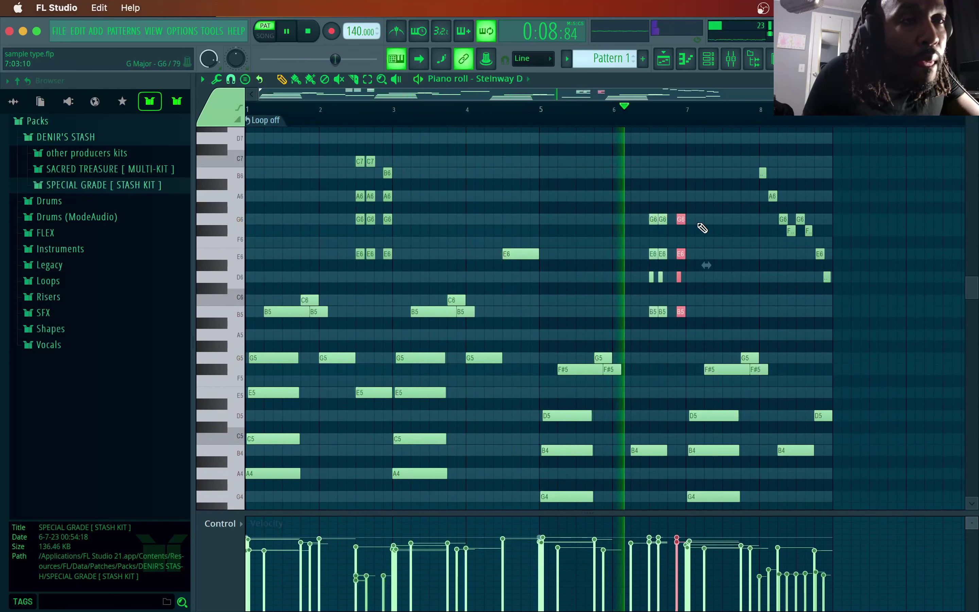
pyautogui.press('space')
# - Lower the top G6 of the third bar 6 stab to F#6 and play the pattern
pyautogui.hotkey('ctrl', 'd')
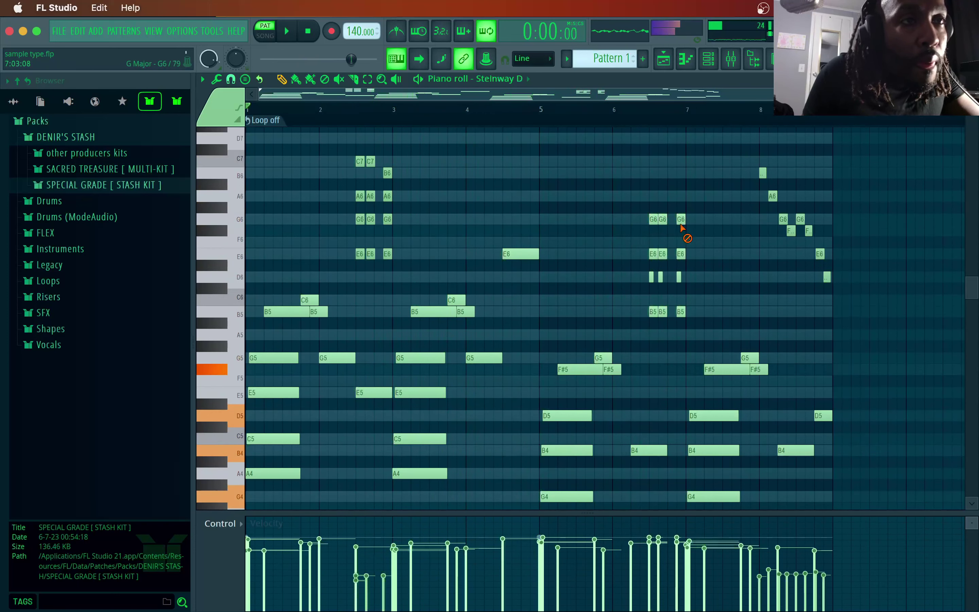
pyautogui.moveTo(677, 221); pyautogui.dragTo(682, 229)
pyautogui.press('space')
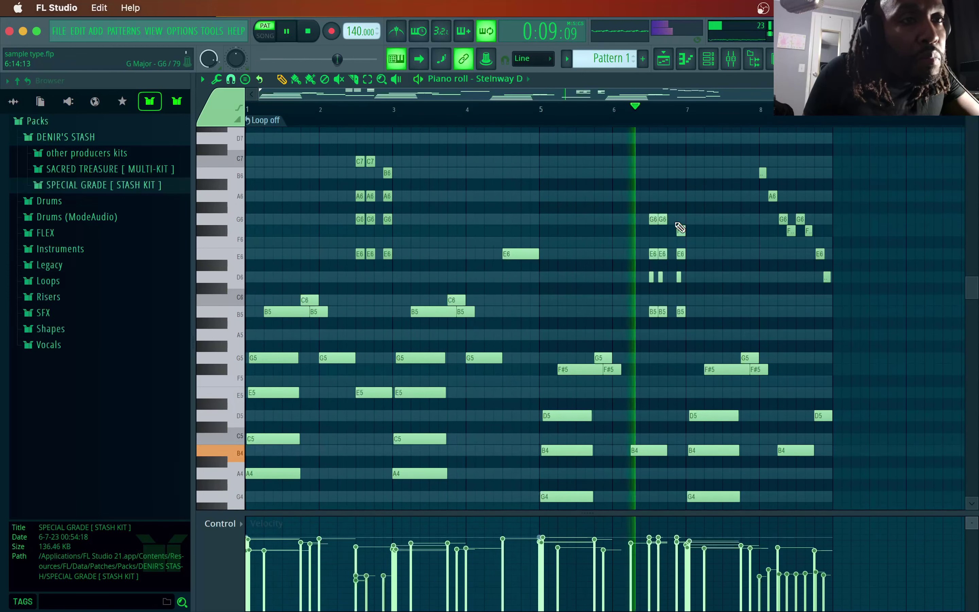
# - Reduce the velocities of the three bar 6 chord stabs with level scaling to match the softened stabs in bar 2
pyautogui.moveTo(692, 204); pyautogui.dragTo(635, 325)
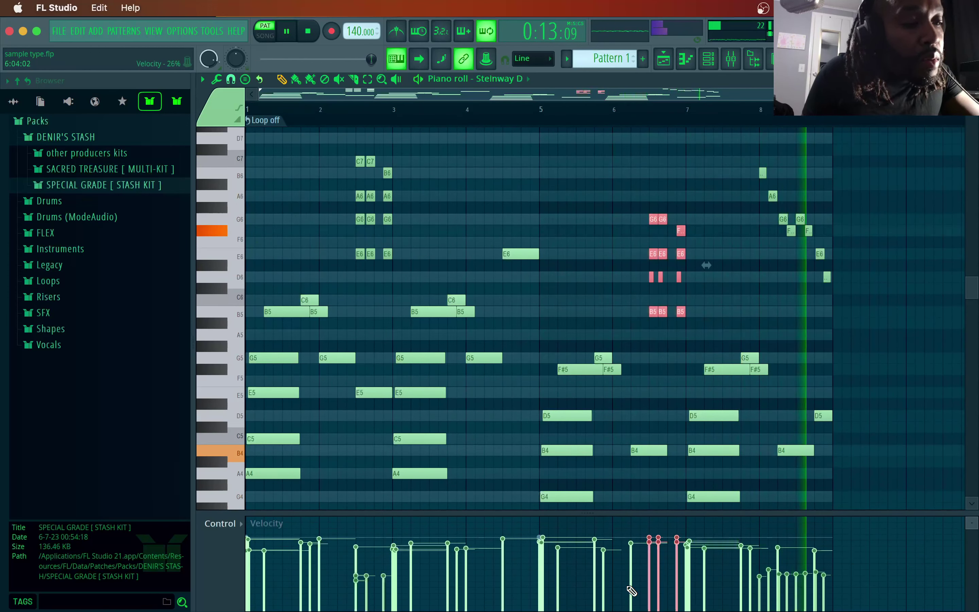
pyautogui.press('Delete')
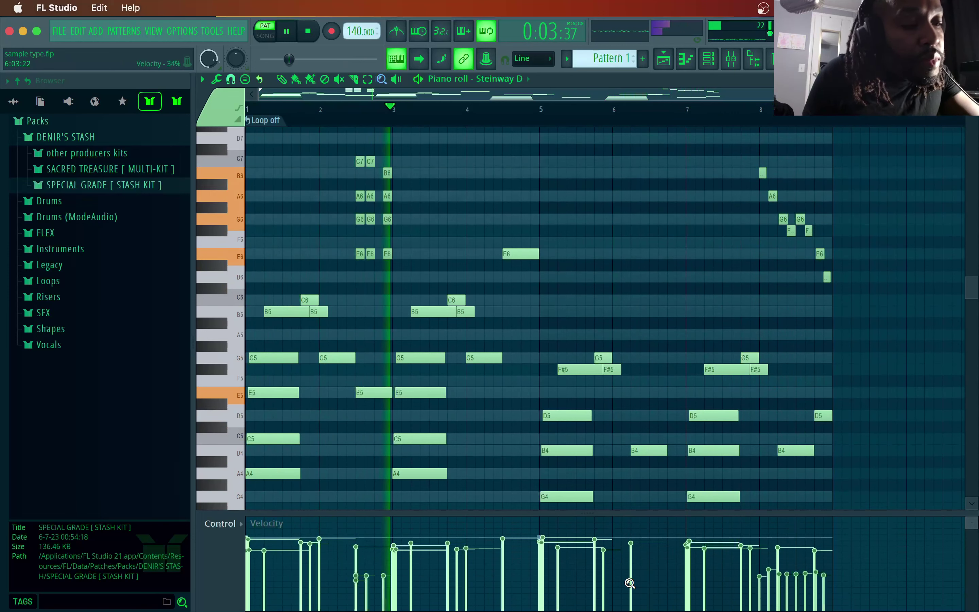
pyautogui.press('super+z')
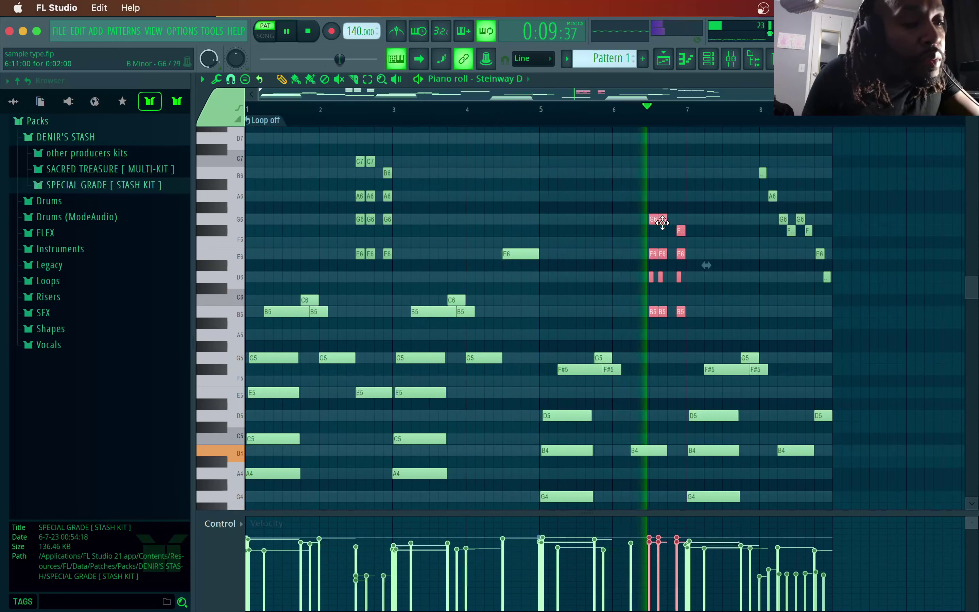
pyautogui.hotkey('alt', 'x')
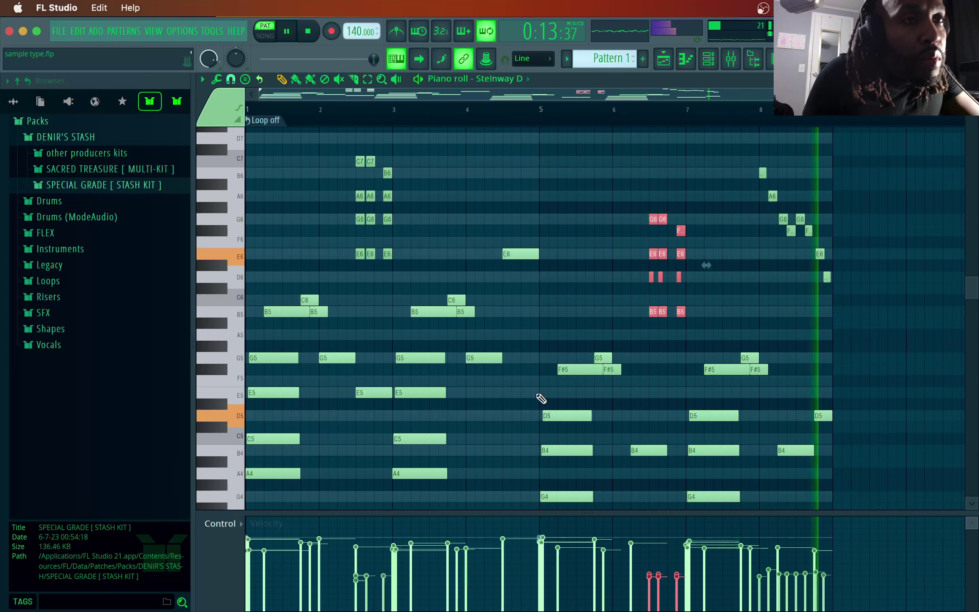
pyautogui.click(523, 394)
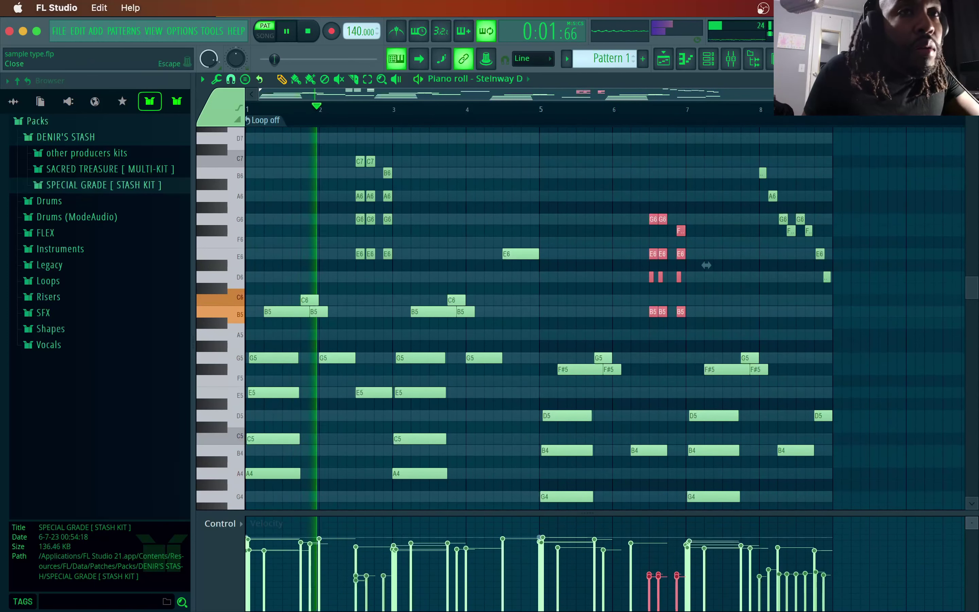
# - Leave the piano roll and delete the Scale channel from the channel rack
pyautogui.press('Escape')
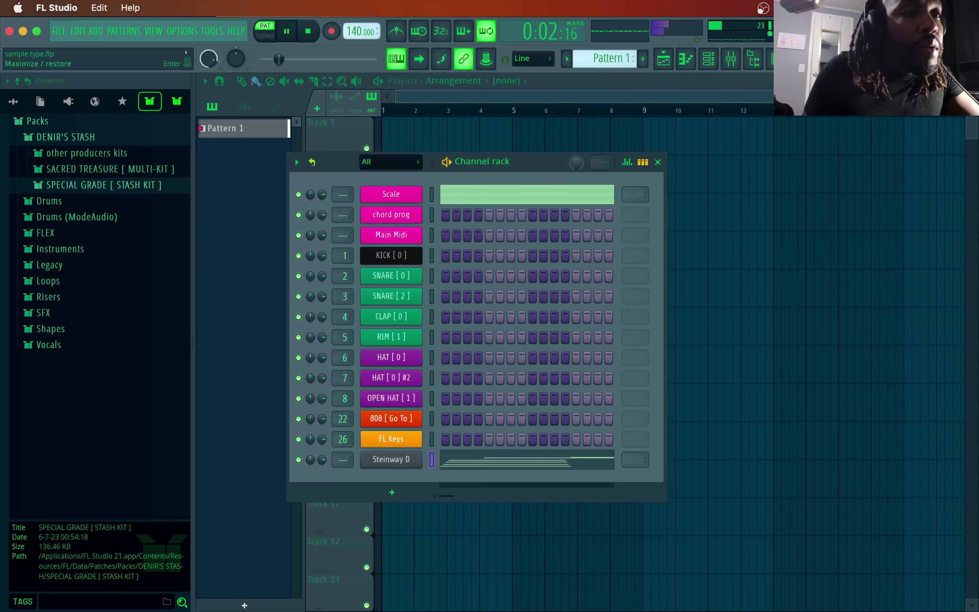
pyautogui.rightClick(394, 193)
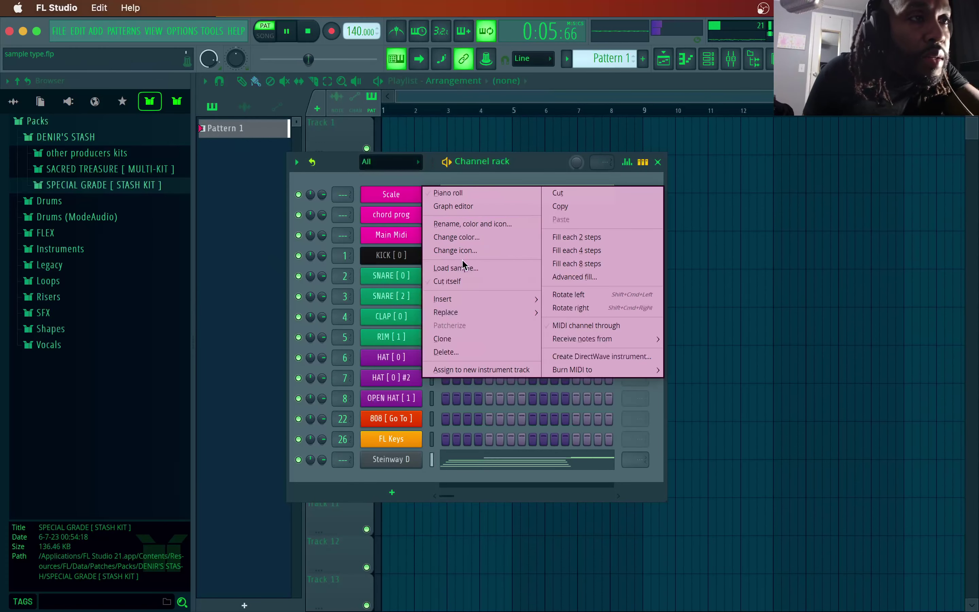
pyautogui.click(449, 352)
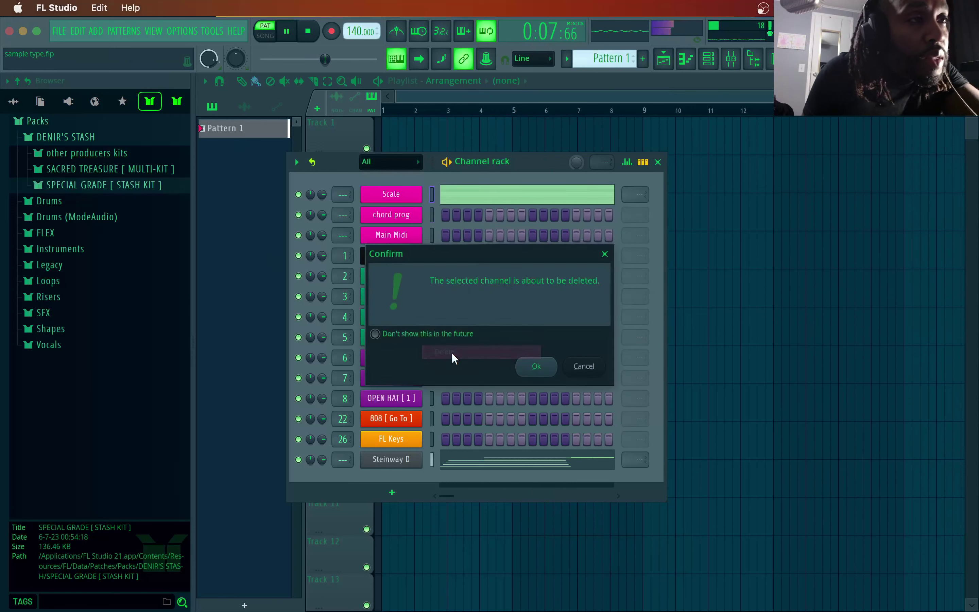
pyautogui.click(537, 366)
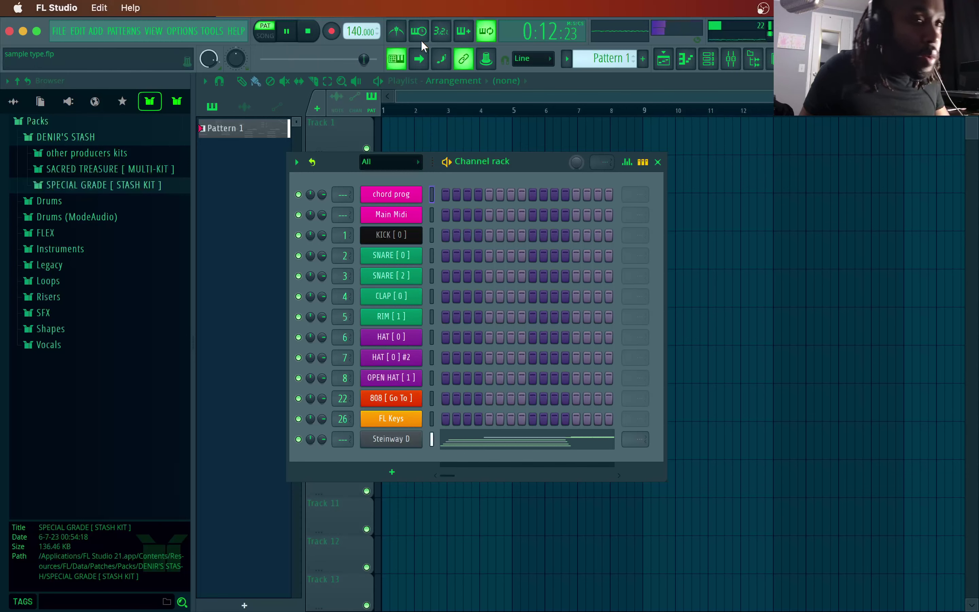
# - Copy the A4 note at the start of bar 1 of the Steinway D part down two octaves to A2
pyautogui.click(495, 441)
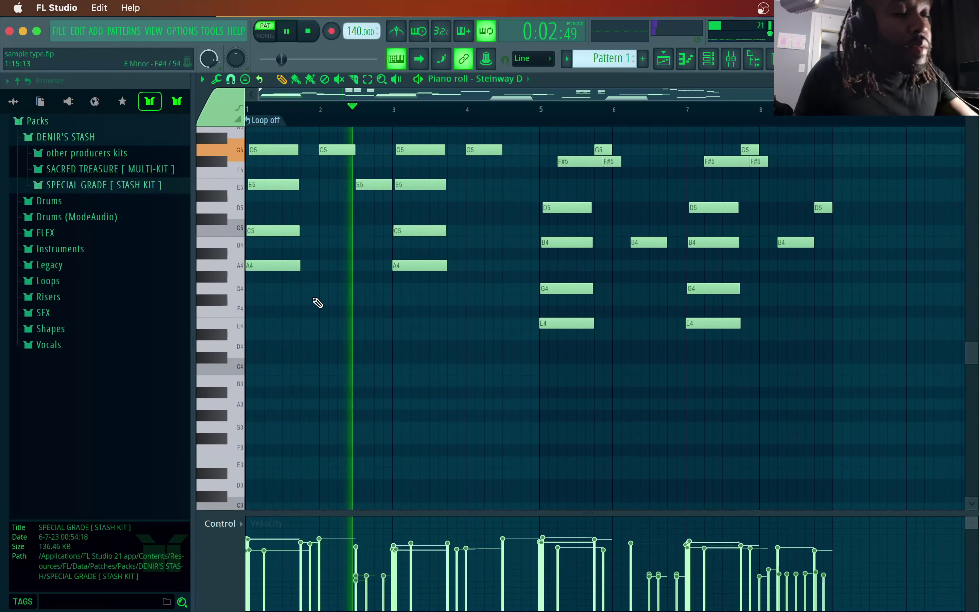
pyautogui.moveTo(323, 262); pyautogui.dragTo(283, 273)
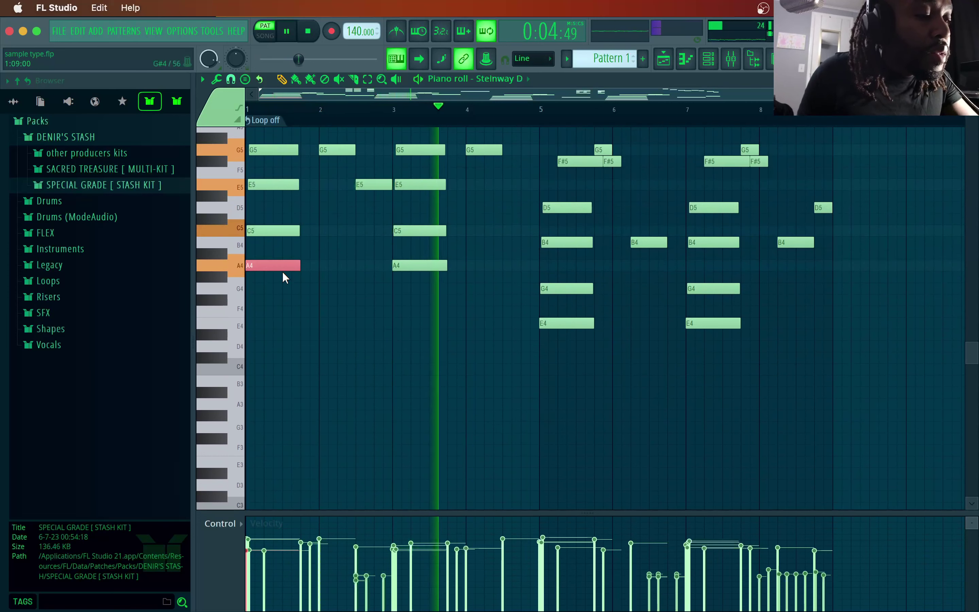
pyautogui.hotkey('ctrl', 'Down')
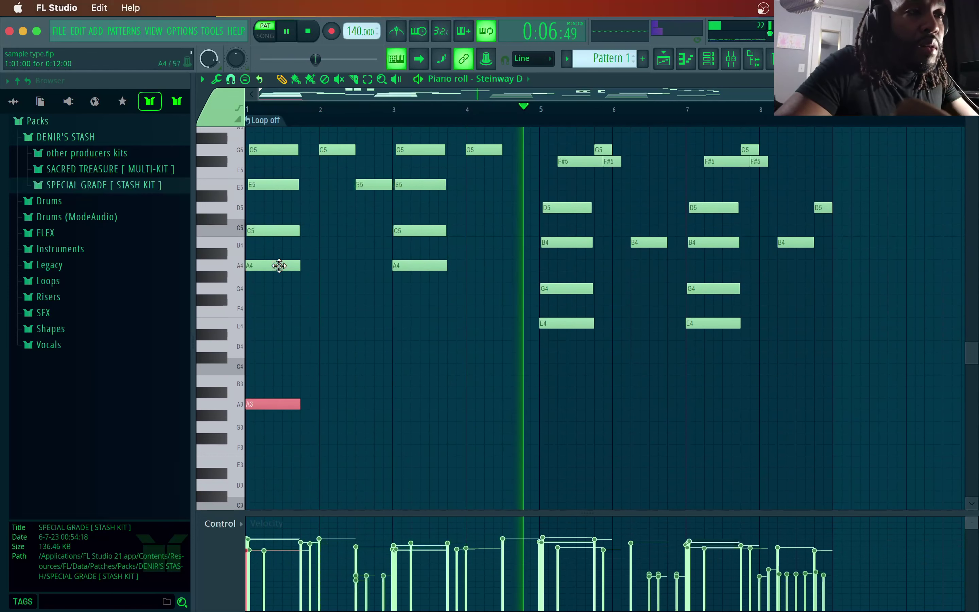
pyautogui.press('space')
pyautogui.press('space')
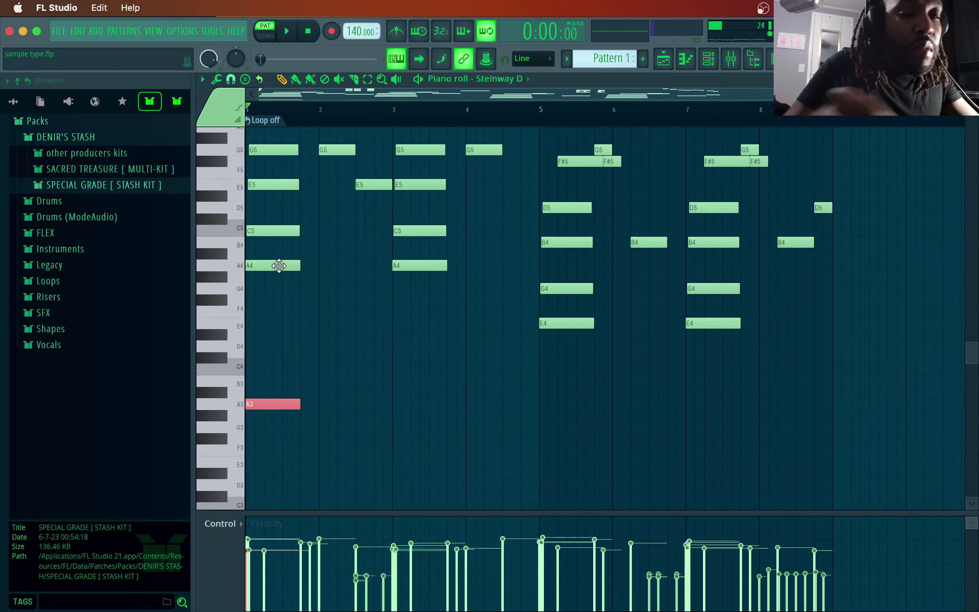
pyautogui.hotkey('ctrl', 'Down')
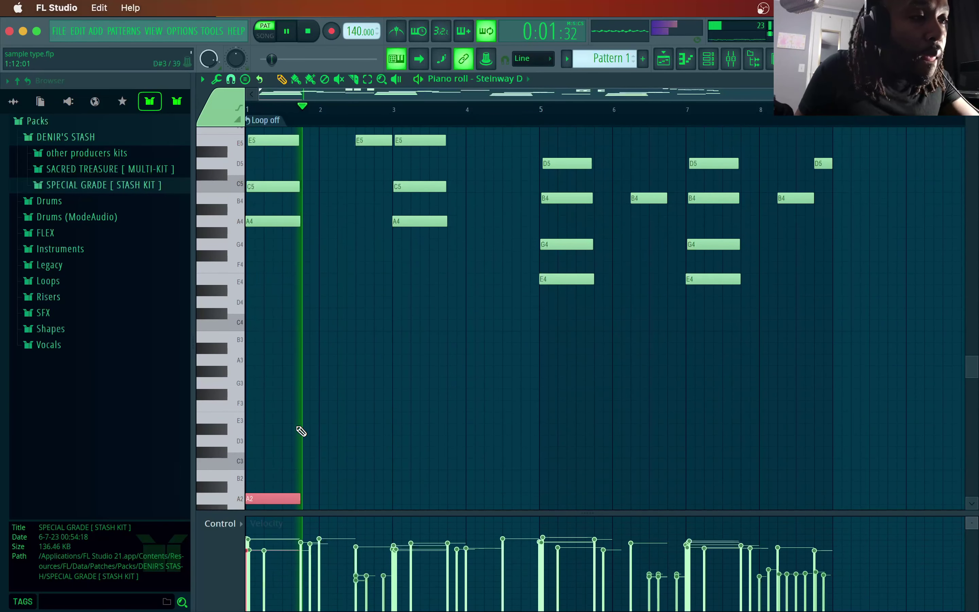
# - Lengthen the A2 bass note to one and a half bars, ending at beat 3 of bar 2, and play it
pyautogui.press('space')
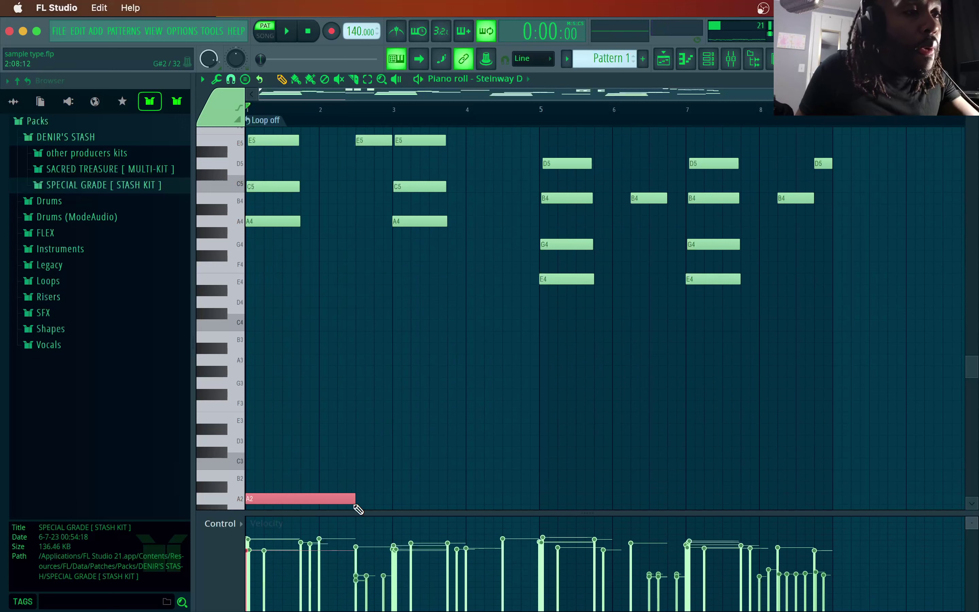
pyautogui.press('space')
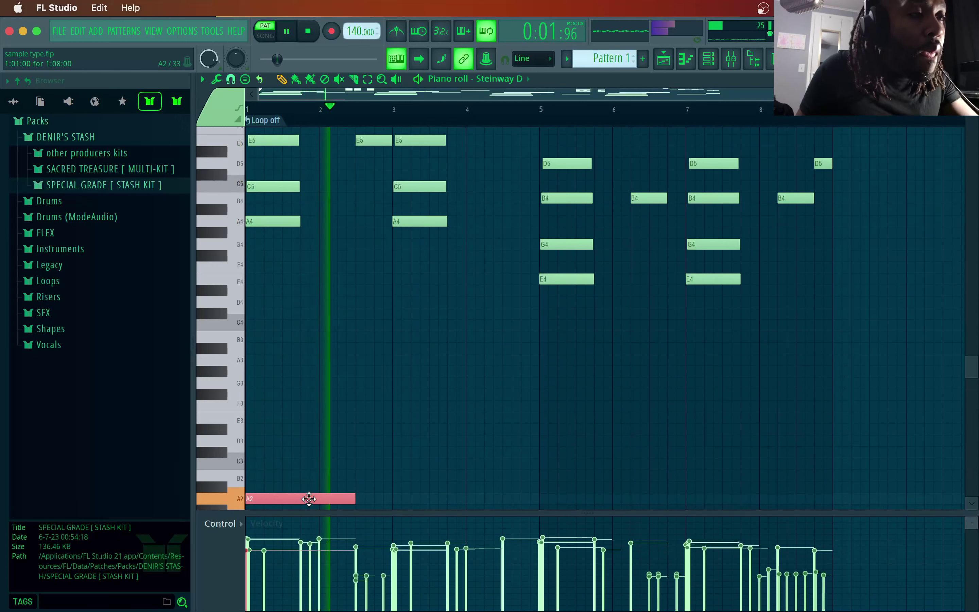
# - Duplicate the one-and-a-half-bar A2 bass note at bar 1 an octave higher to A3 and play it
pyautogui.moveTo(309, 498); pyautogui.dragTo(302, 496)
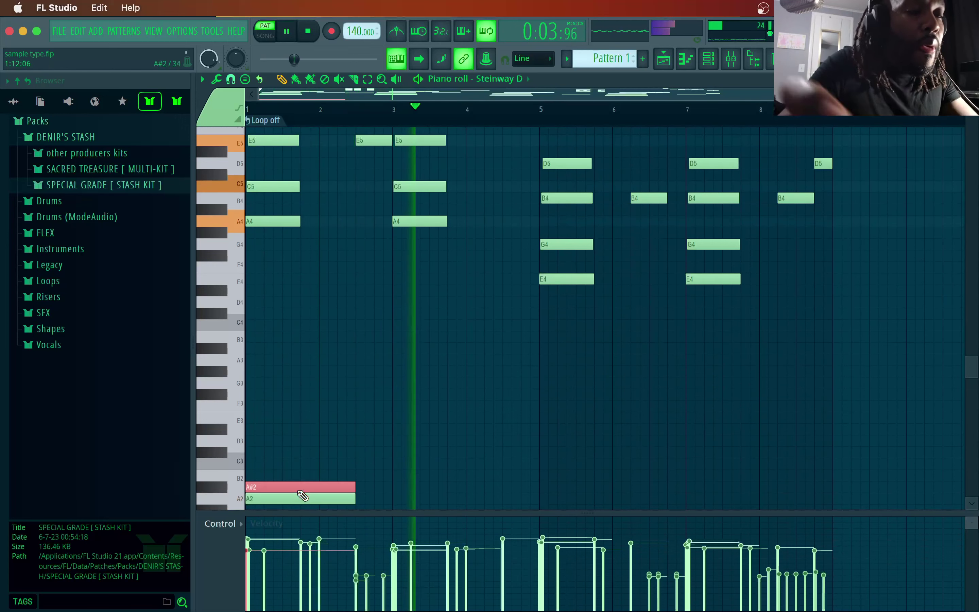
pyautogui.hotkey('shift', 'Down')
pyautogui.hotkey('ctrl', 'Up')
pyautogui.press('space')
pyautogui.press('space')
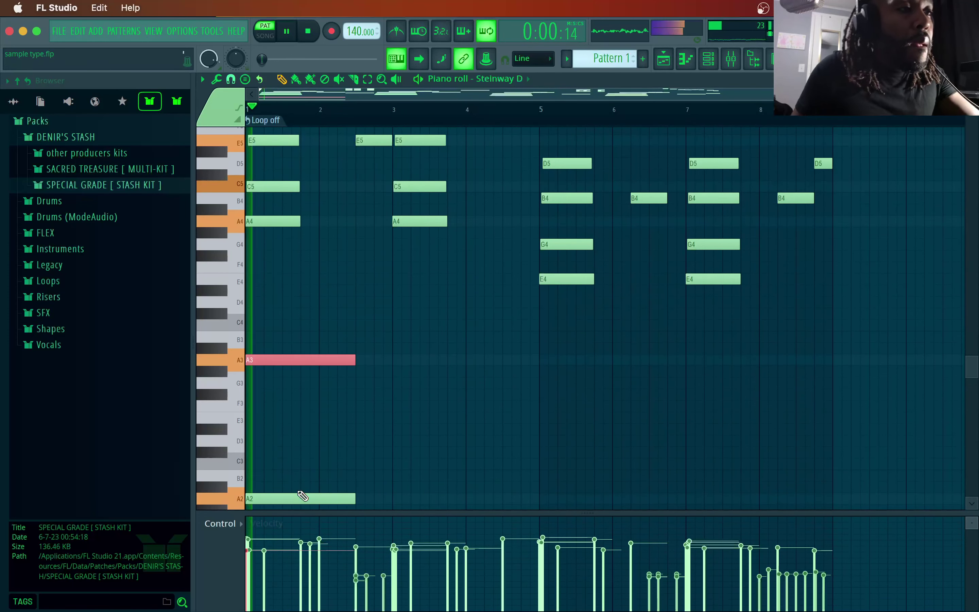
pyautogui.press('space')
pyautogui.press('space')
pyautogui.press('space')
pyautogui.press('space')
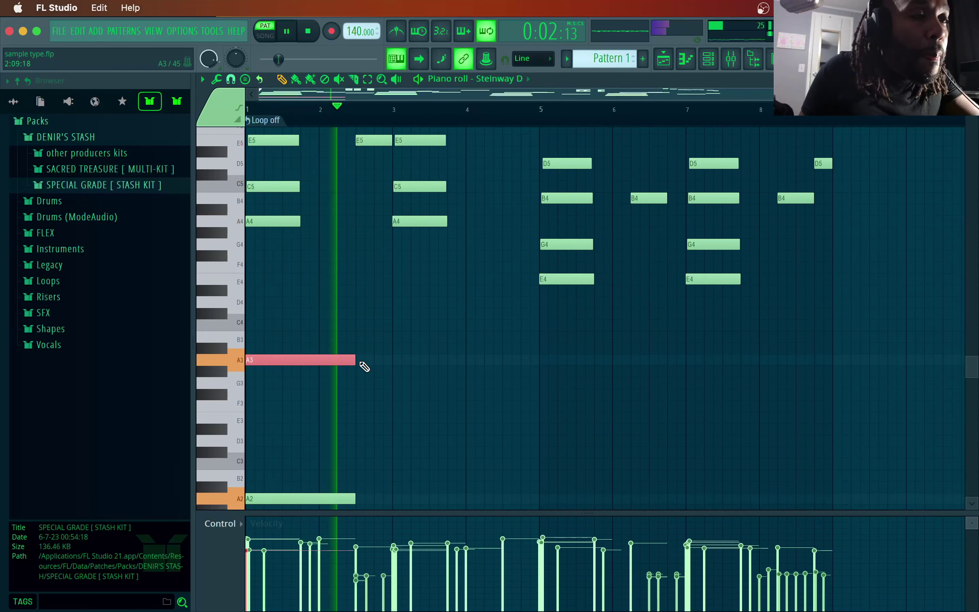
# - Add matching one-and-a-half-bar A3 and A2 bass notes at the start of bar 3 and check them in playback
pyautogui.click(395, 362)
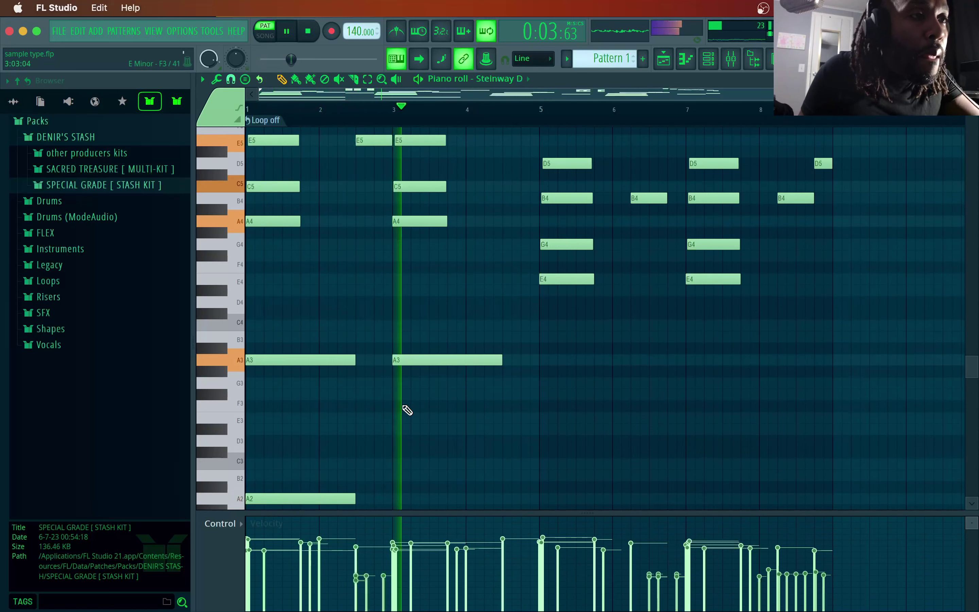
pyautogui.click(395, 501)
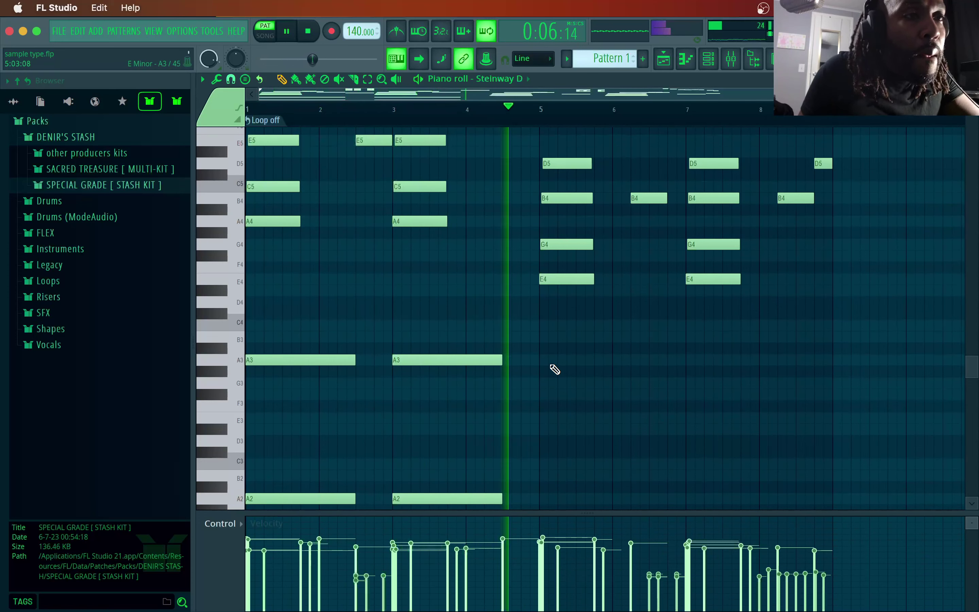
pyautogui.press('space')
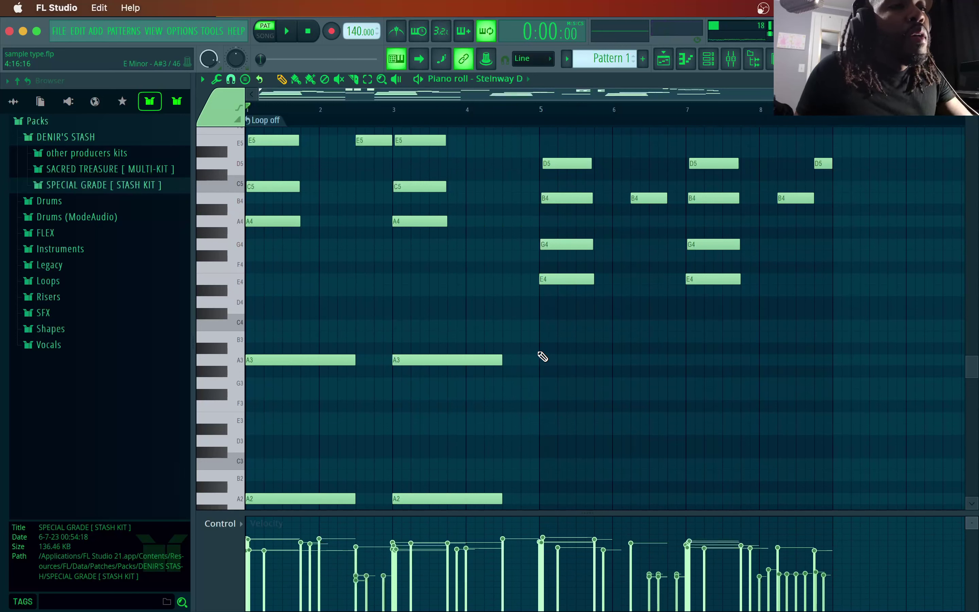
# - Copy the four A bass notes to bars 5 and 7, lower the copies to E3 and E2, and play the pattern
pyautogui.moveTo(548, 355); pyautogui.dragTo(290, 488)
pyautogui.moveTo(285, 356); pyautogui.dragTo(579, 369)
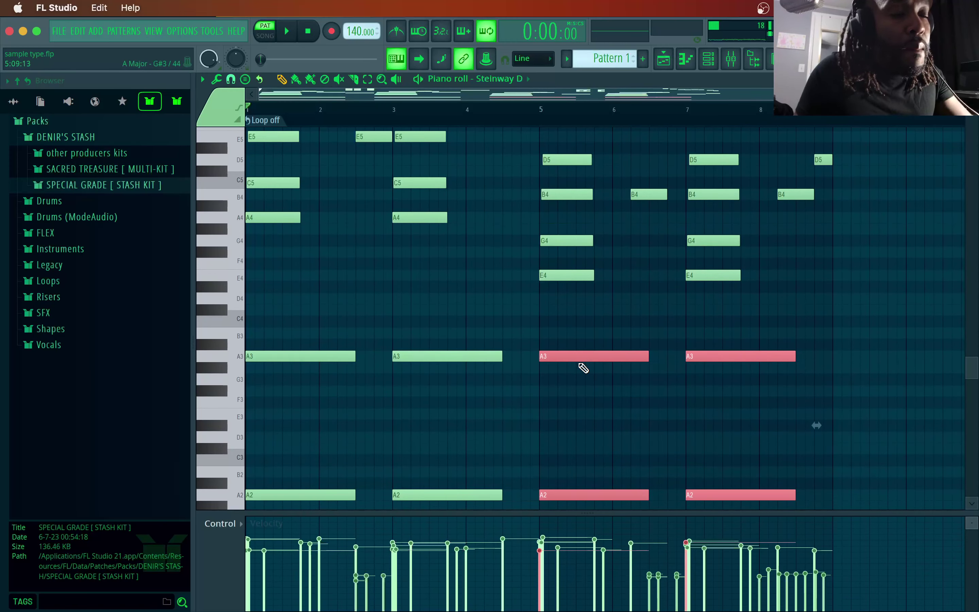
pyautogui.hotkey('shift', 'Down')
pyautogui.hotkey('shift', 'Down')
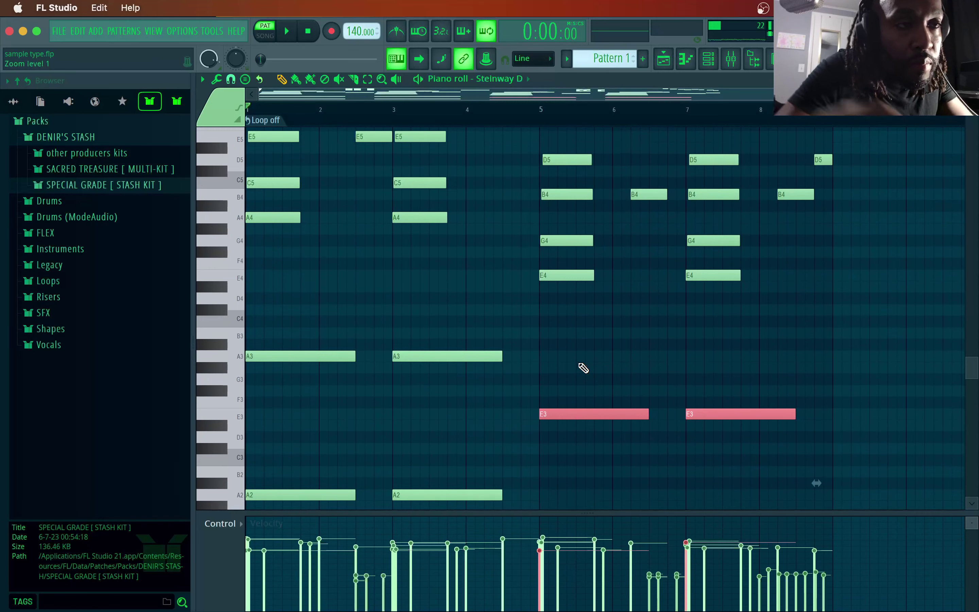
pyautogui.press('space')
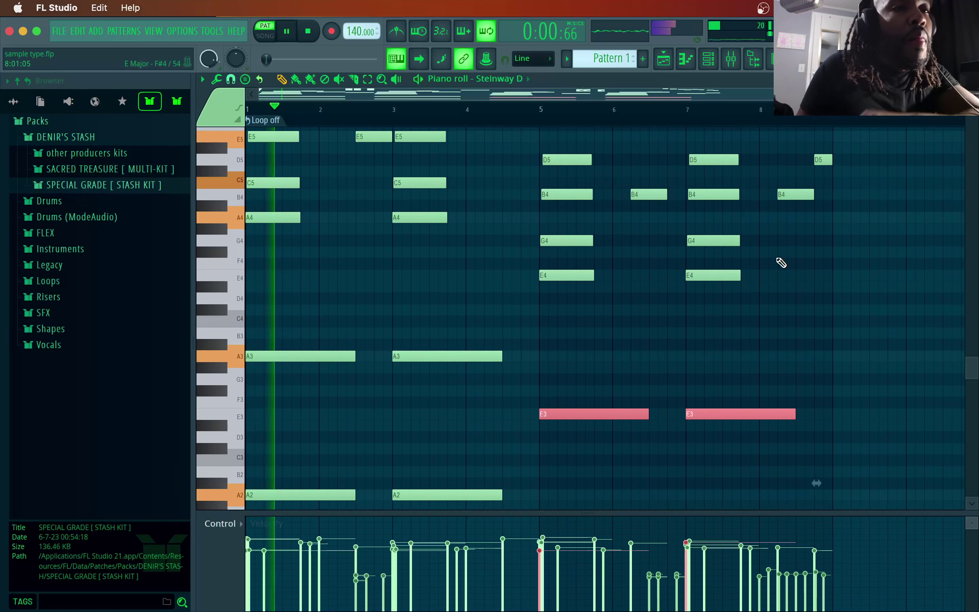
pyautogui.scroll(-3, 972, 363)
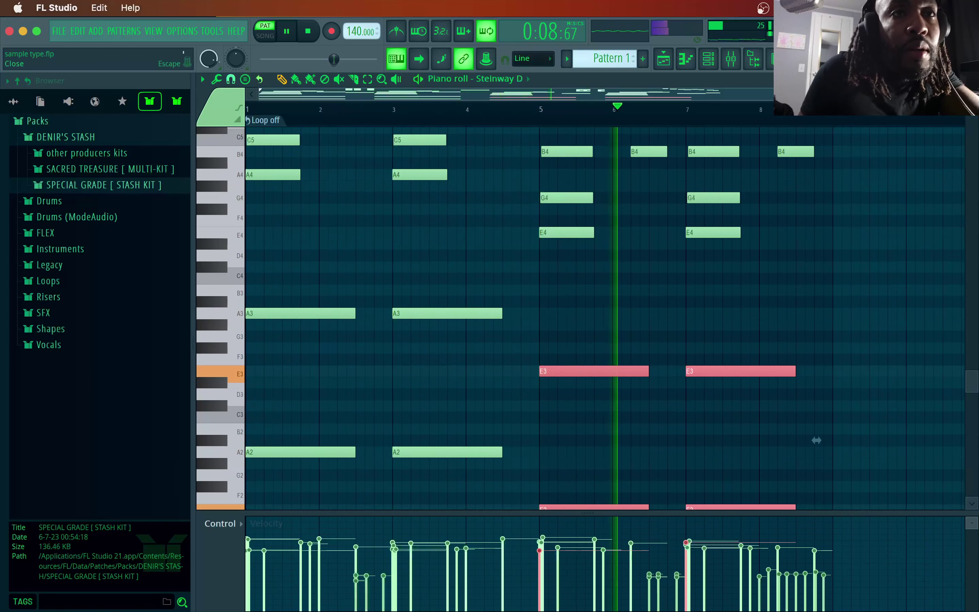
pyautogui.press('Escape')
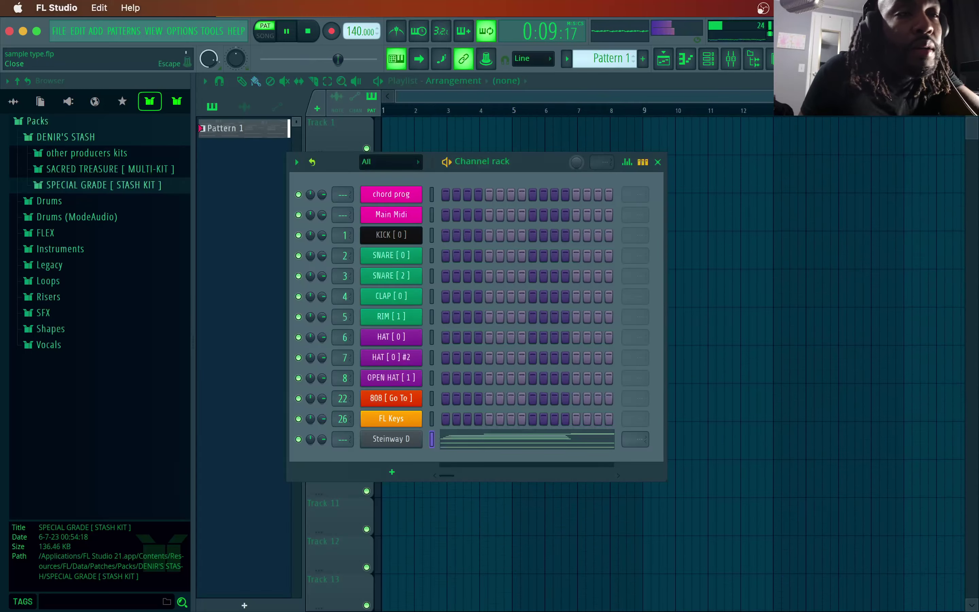
pyautogui.click(462, 439)
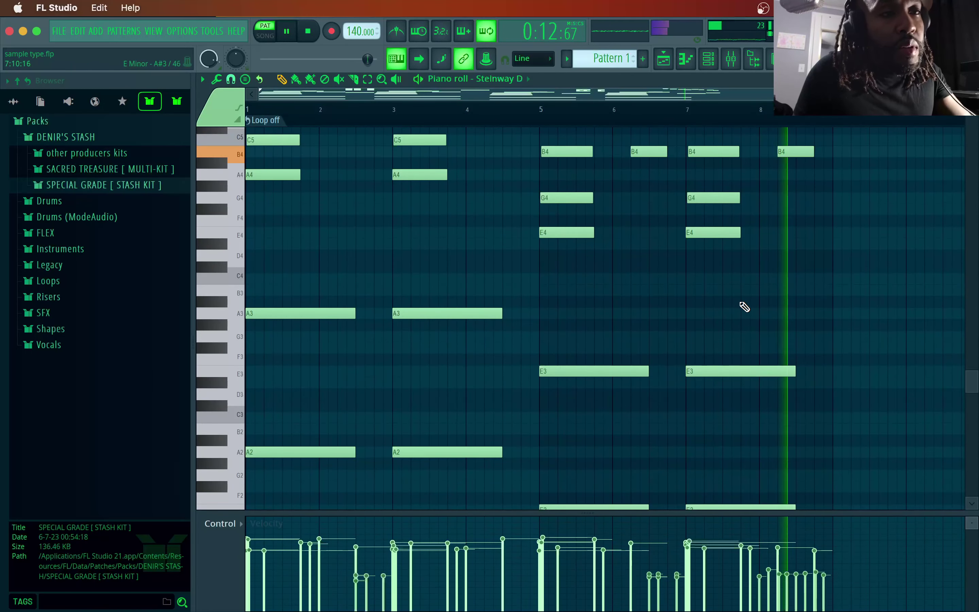
# - Randomize the velocities of all eight selected A and E bass notes with the piano roll randomizer
pyautogui.moveTo(756, 301); pyautogui.dragTo(29, 570)
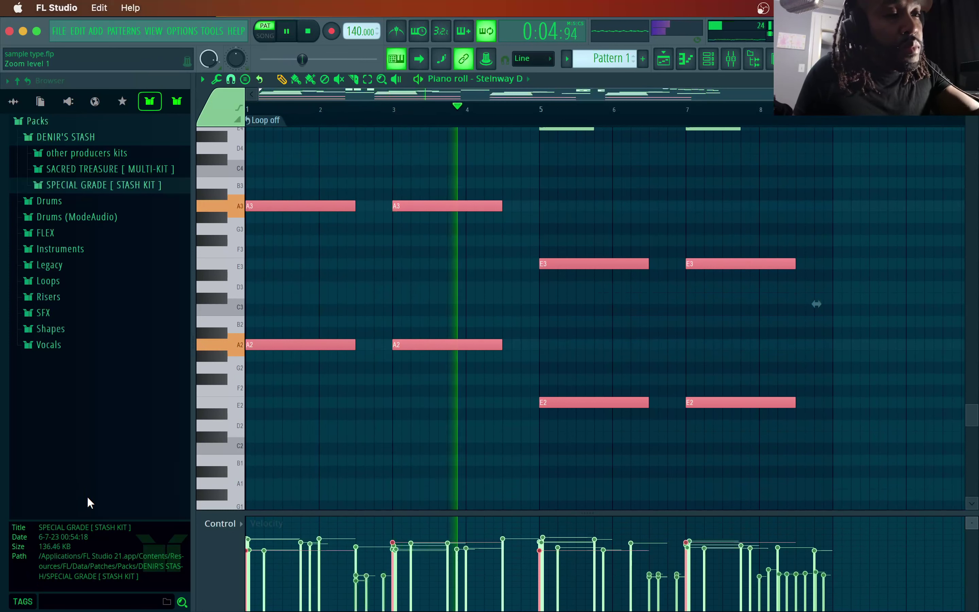
pyautogui.hotkey('alt', 'r')
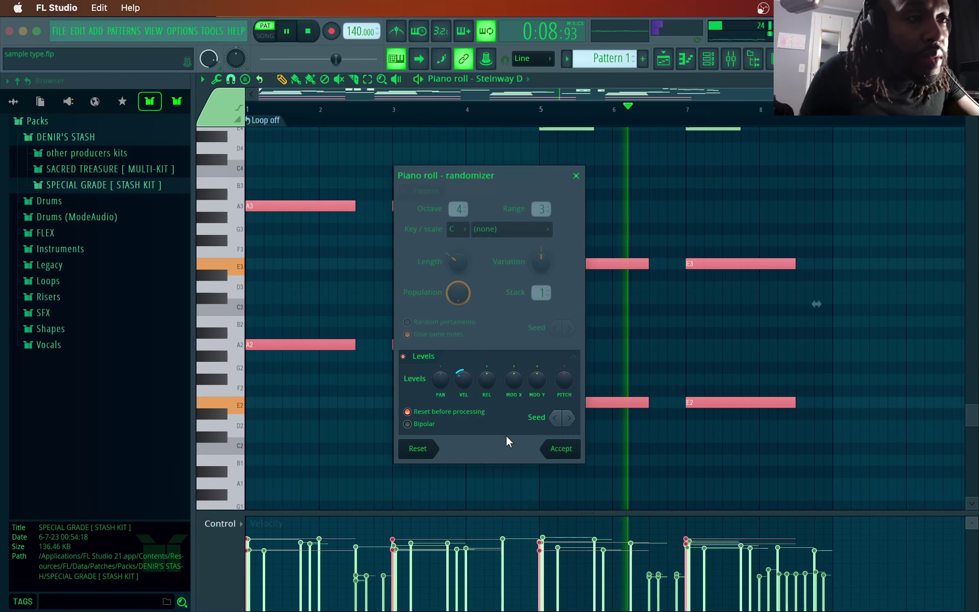
pyautogui.moveTo(462, 379); pyautogui.dragTo(463, 383)
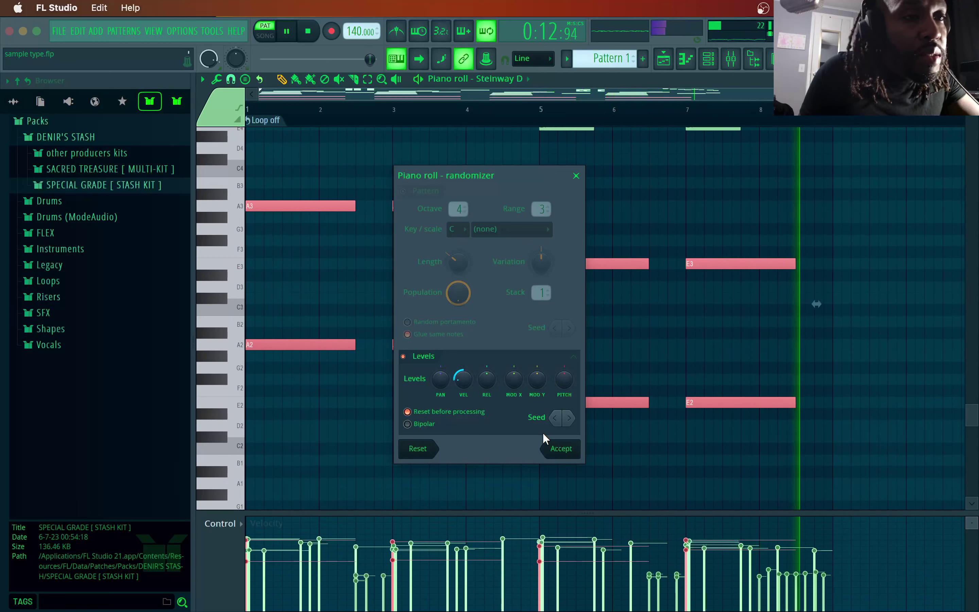
pyautogui.click(556, 448)
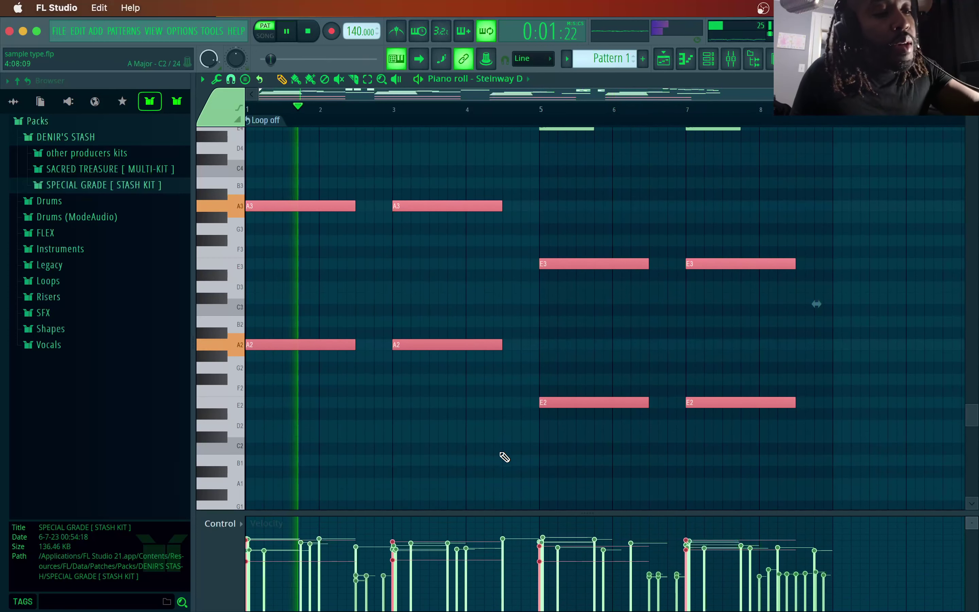
# - Scale the bass notes' velocities down with a 75% level multiplier and close the piano roll
pyautogui.hotkey('alt', 'x')
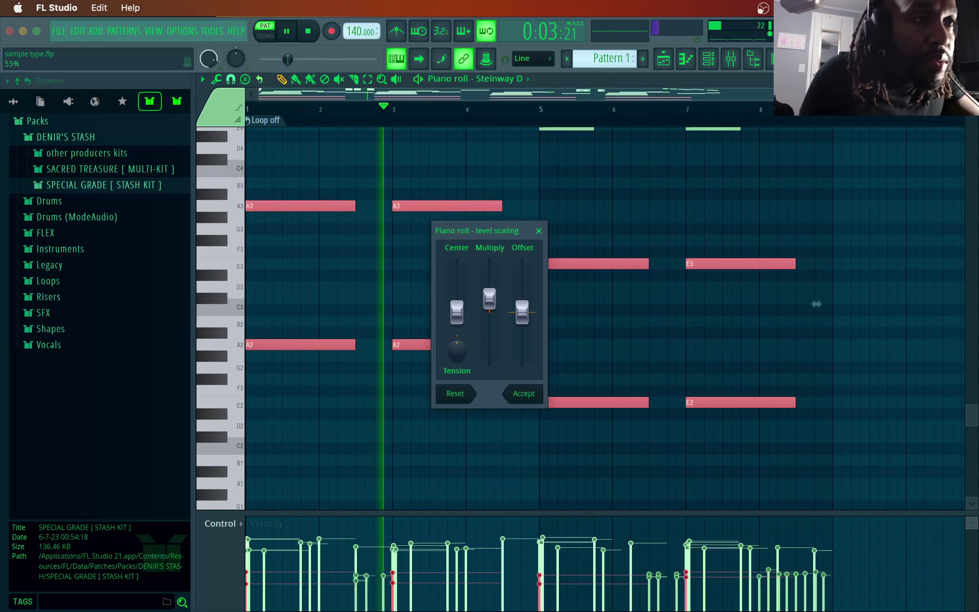
pyautogui.moveTo(490, 298); pyautogui.dragTo(490, 293)
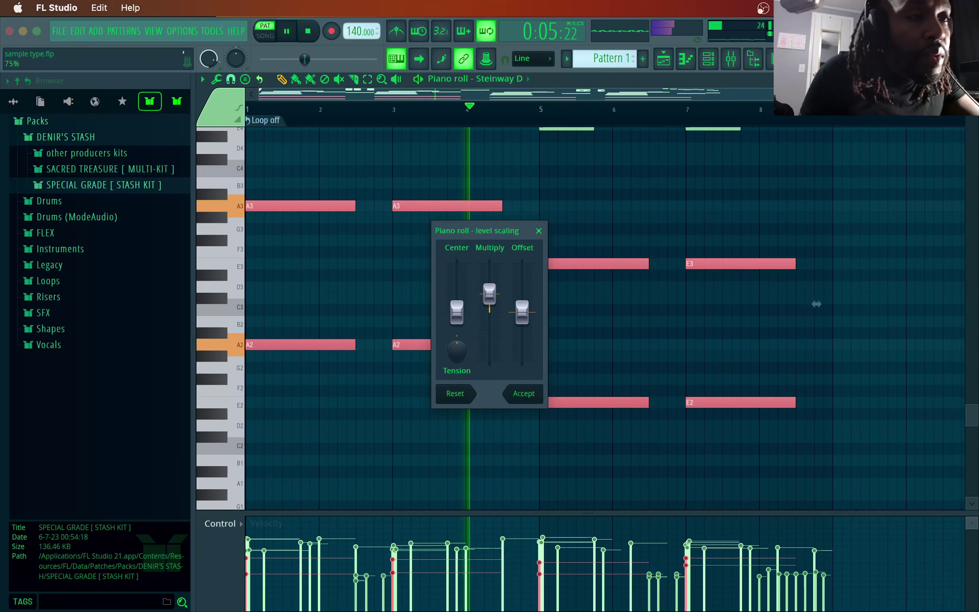
pyautogui.click(526, 395)
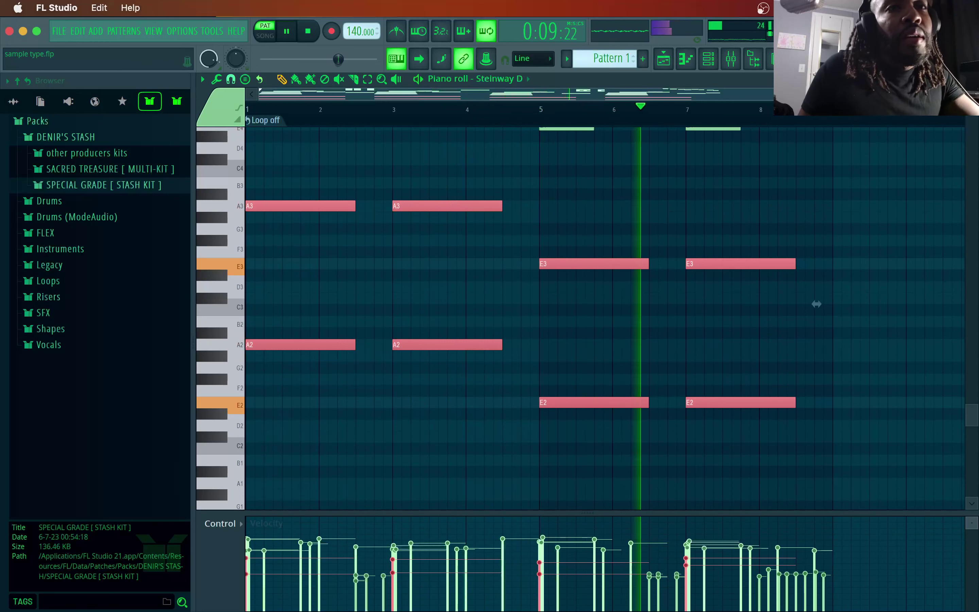
pyautogui.scroll(6, 910, 192)
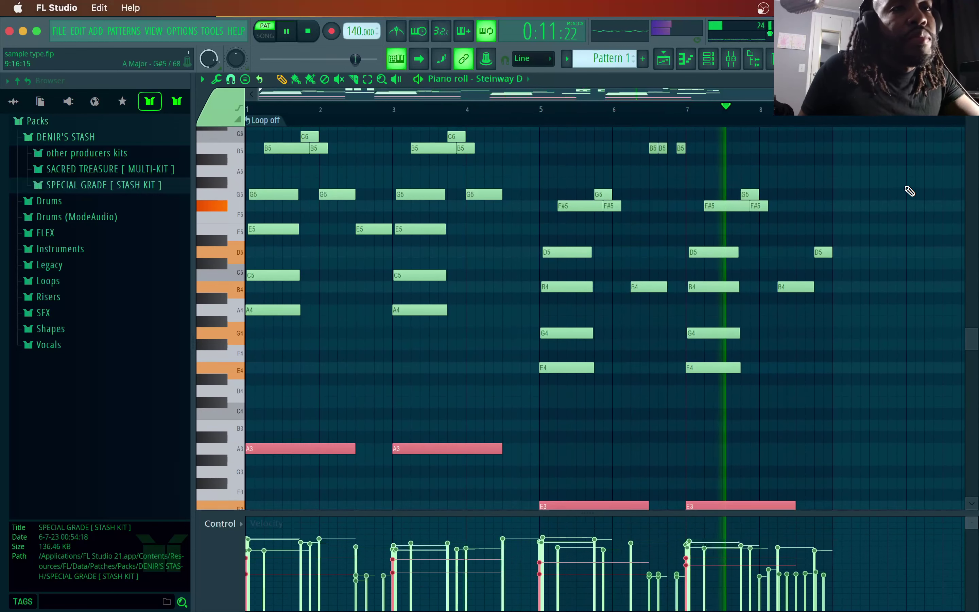
pyautogui.click(970, 79)
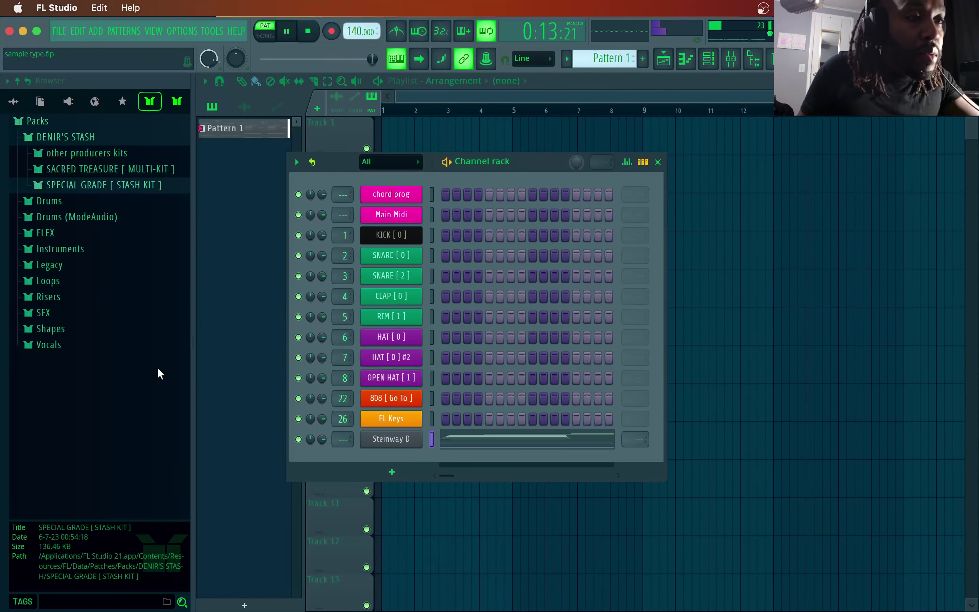
# - Add a FLEX channel, load the Violins Sustain preset from the Essential Strings pack, and close the plugin window
pyautogui.click(394, 472)
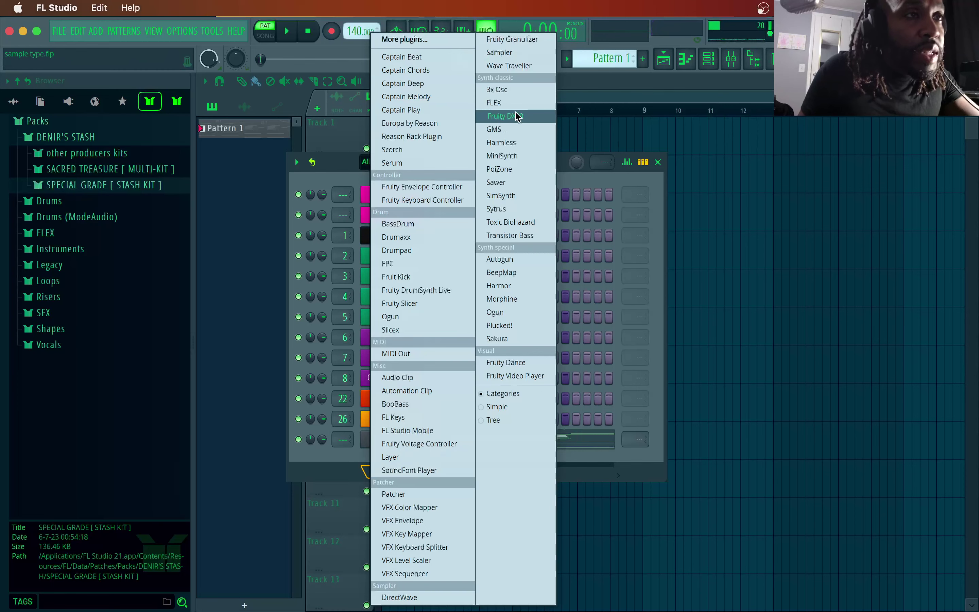
pyautogui.click(496, 102)
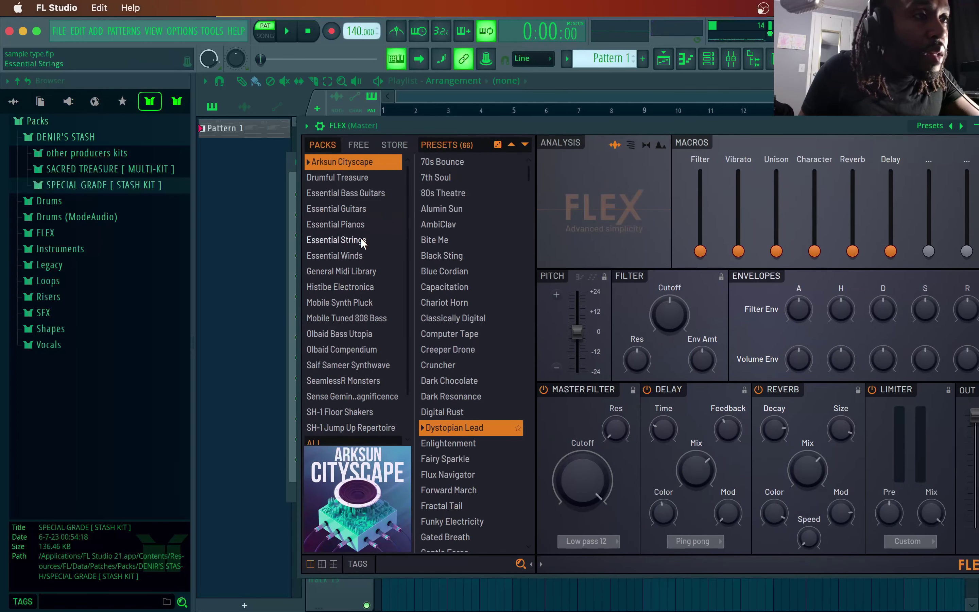
pyautogui.click(360, 239)
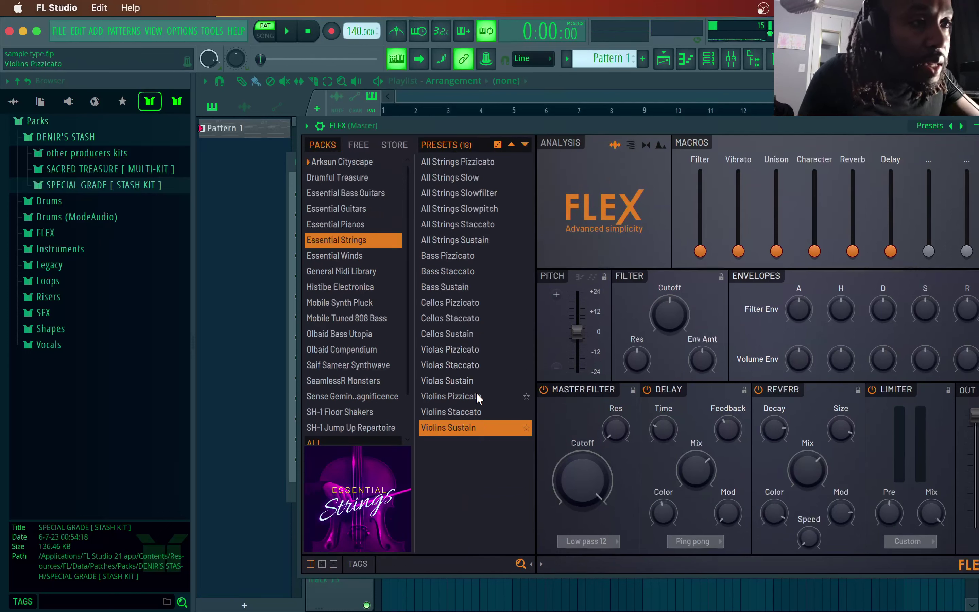
pyautogui.press('super+s')
pyautogui.click(473, 428)
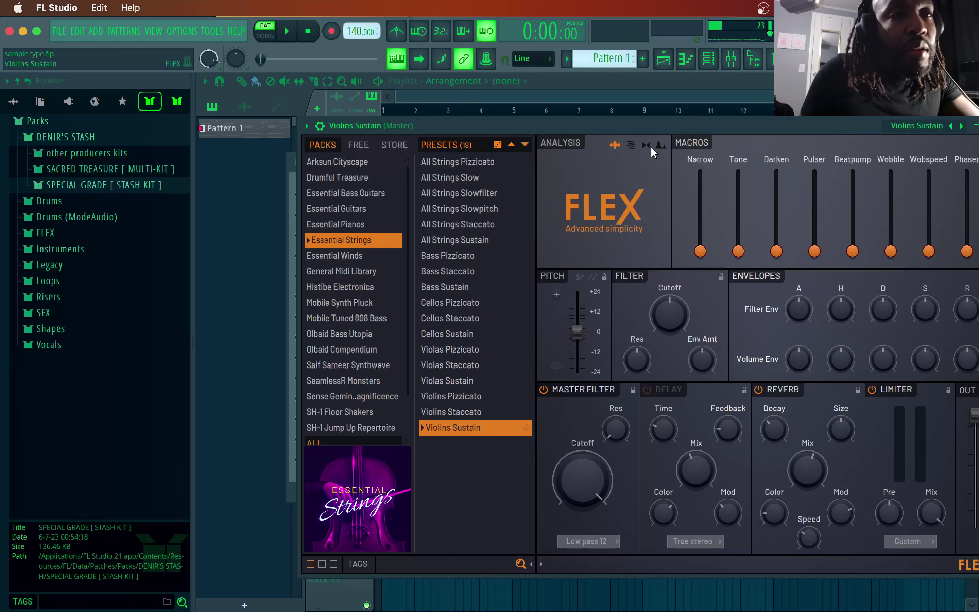
pyautogui.moveTo(729, 122); pyautogui.dragTo(623, 136)
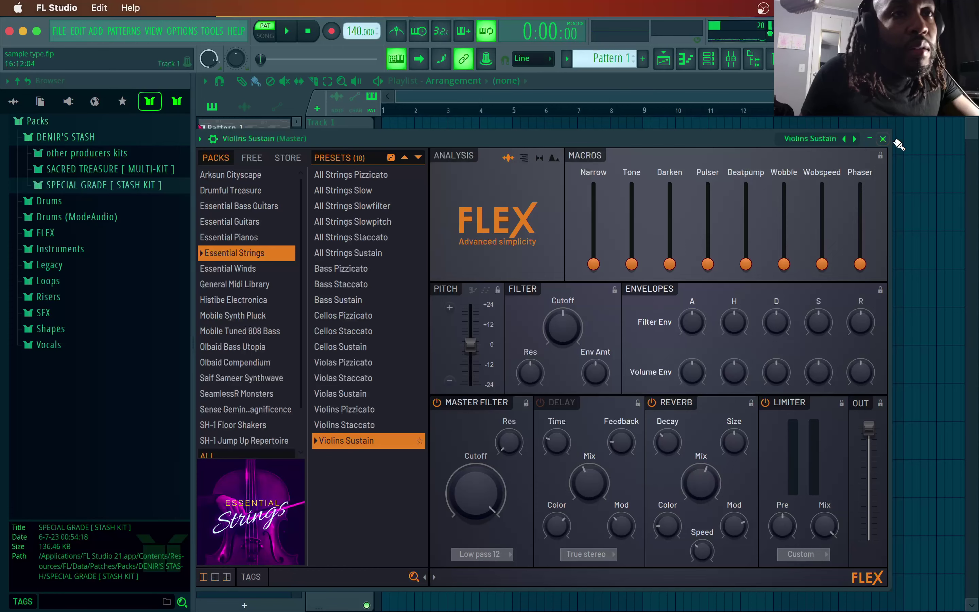
pyautogui.click(883, 140)
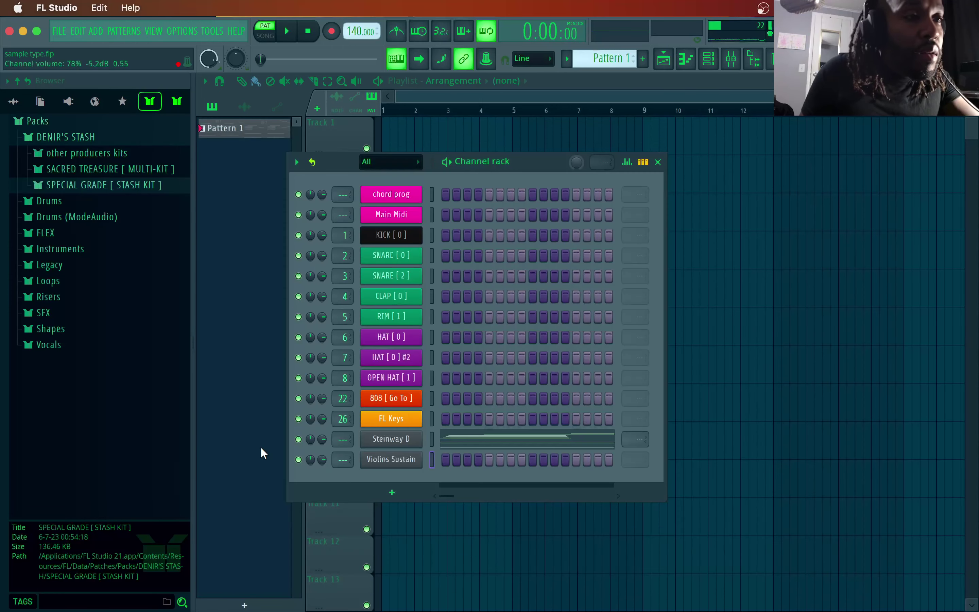
# - In the Violins Sustain piano roll, add an A5 note at bar 1 and lengthen it to four bars
pyautogui.rightClick(396, 460)
pyautogui.click(450, 420)
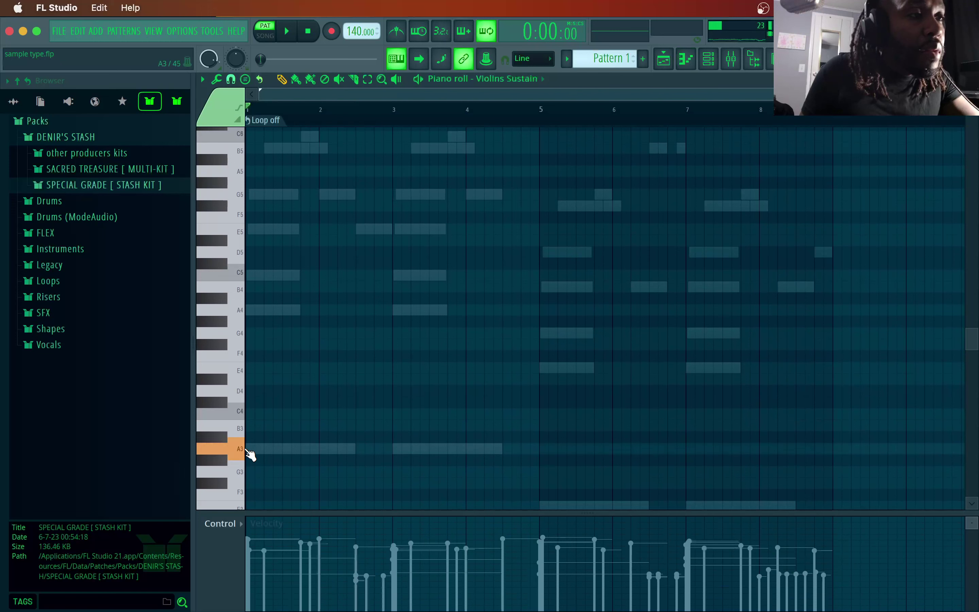
pyautogui.click(253, 449)
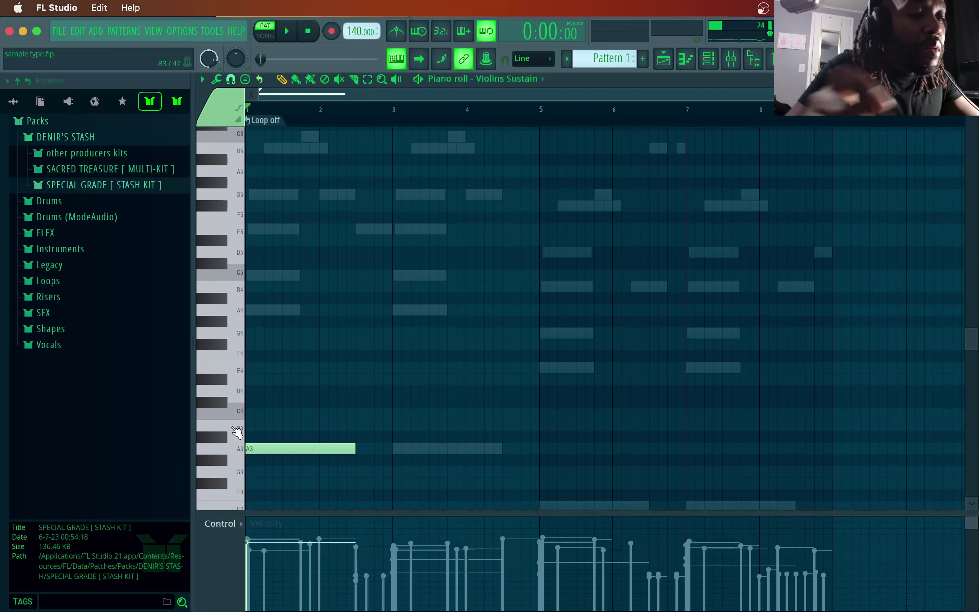
pyautogui.hotkey('ctrl', 'Up')
pyautogui.hotkey('ctrl', 'Up')
pyautogui.press('space')
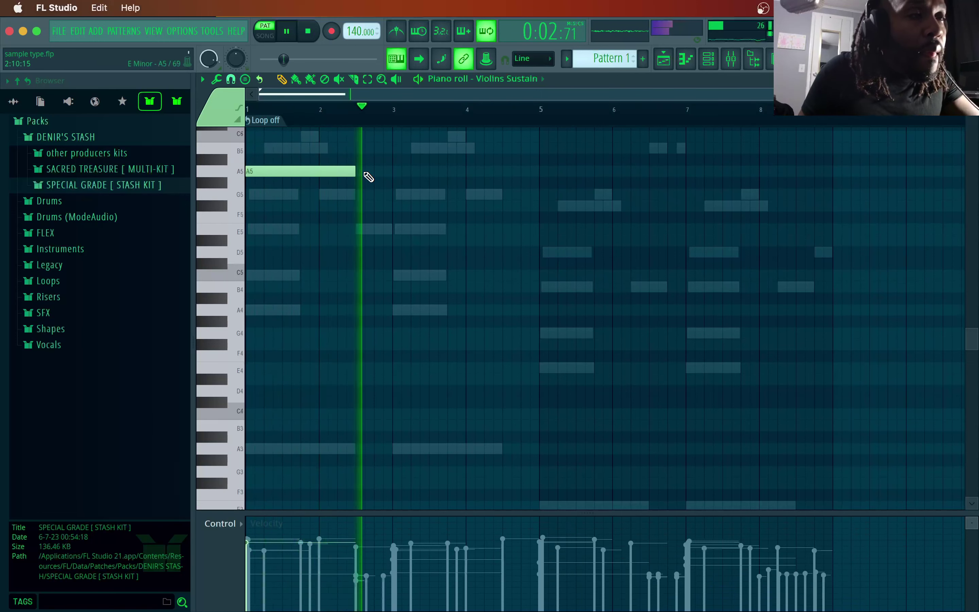
pyautogui.moveTo(356, 172); pyautogui.dragTo(535, 185)
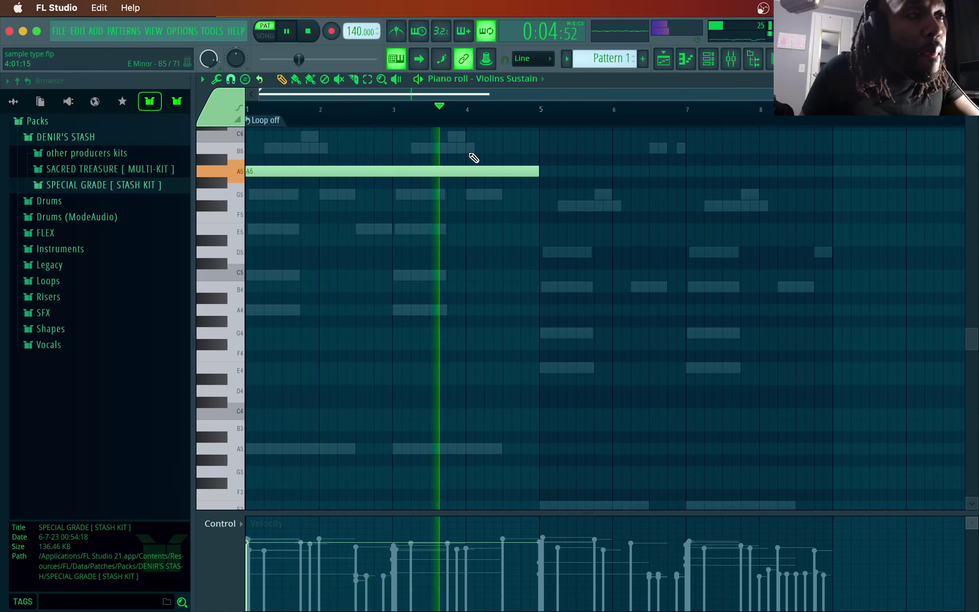
# - Add a four-bar E5 violin note starting at bar 5 and play it with the piano
pyautogui.click(541, 196)
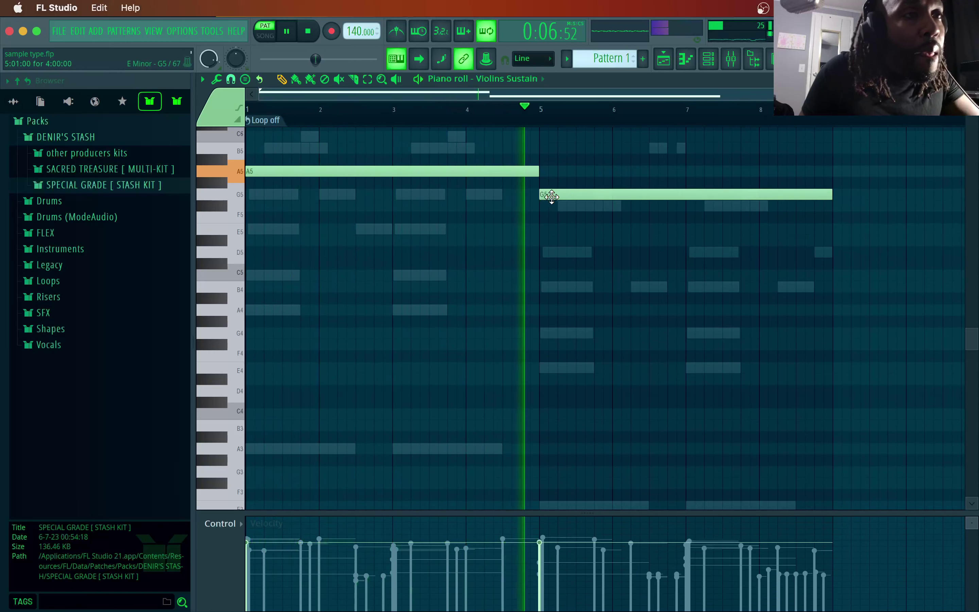
pyautogui.press('space')
pyautogui.moveTo(565, 197); pyautogui.dragTo(566, 231)
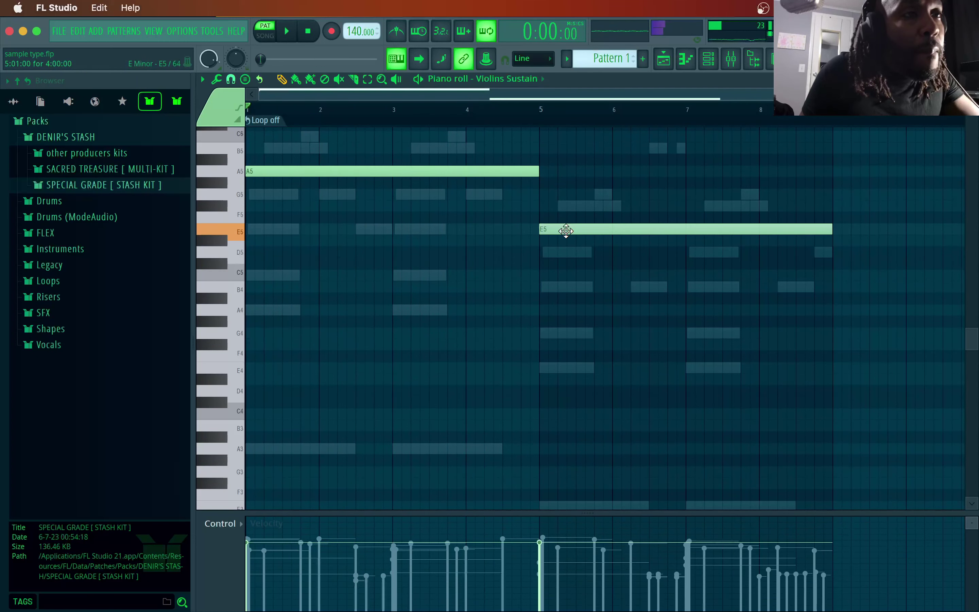
pyautogui.press('space')
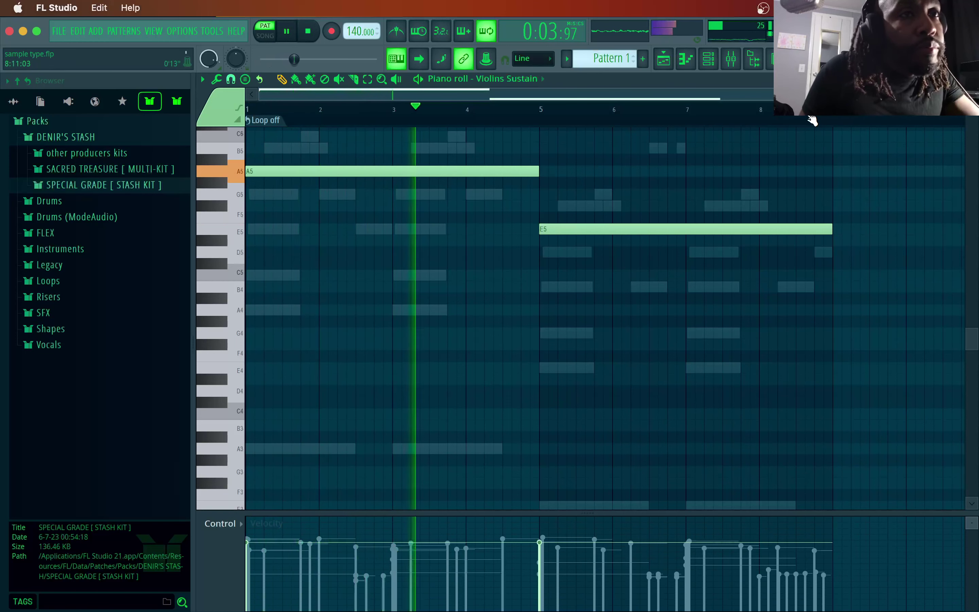
pyautogui.scroll(-2, 881, 155)
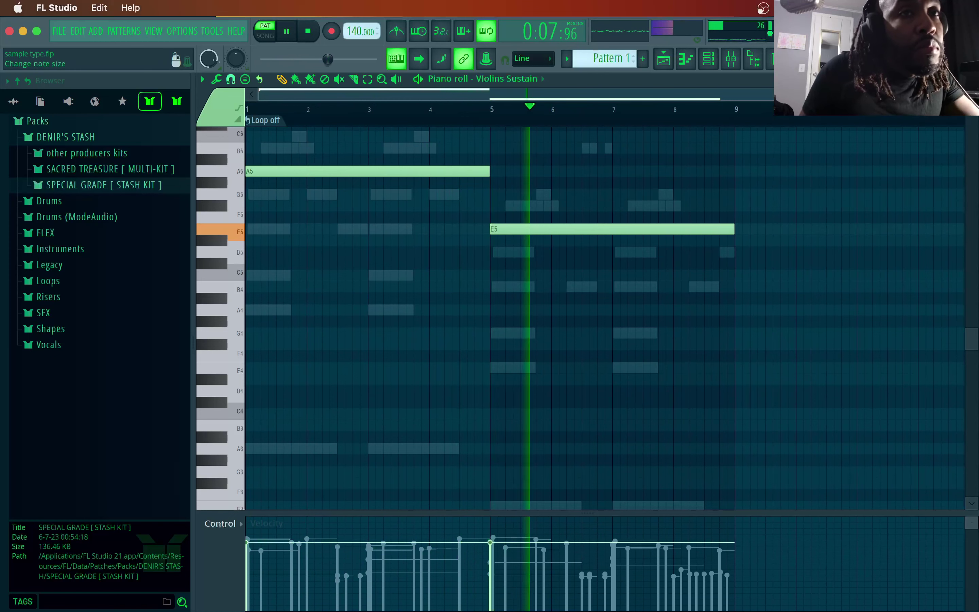
# - Duplicate the A5 and E5 violin notes one octave lower as A4 and E4, and close the Violins Sustain piano roll
pyautogui.click(971, 79)
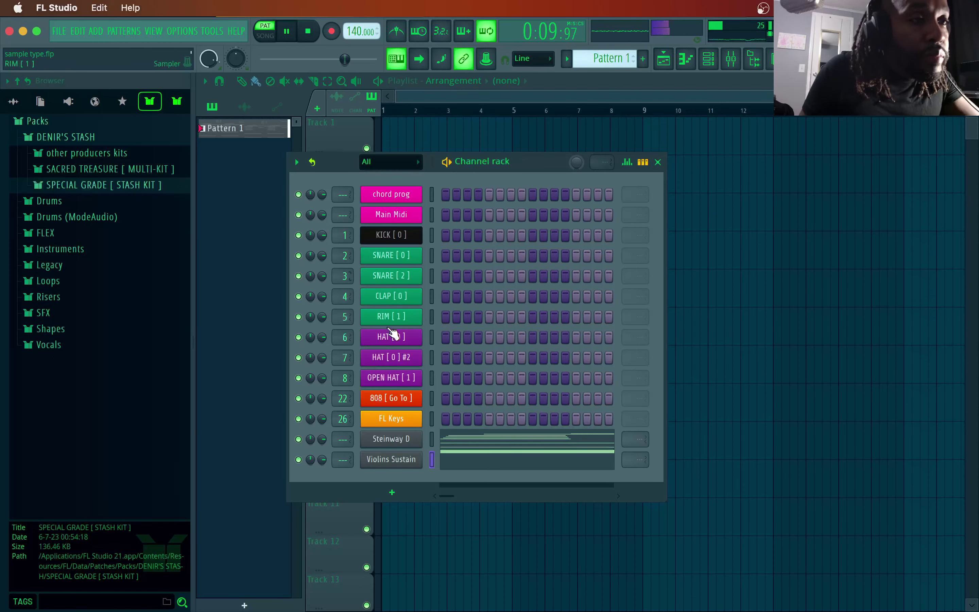
pyautogui.click(464, 444)
pyautogui.click(970, 80)
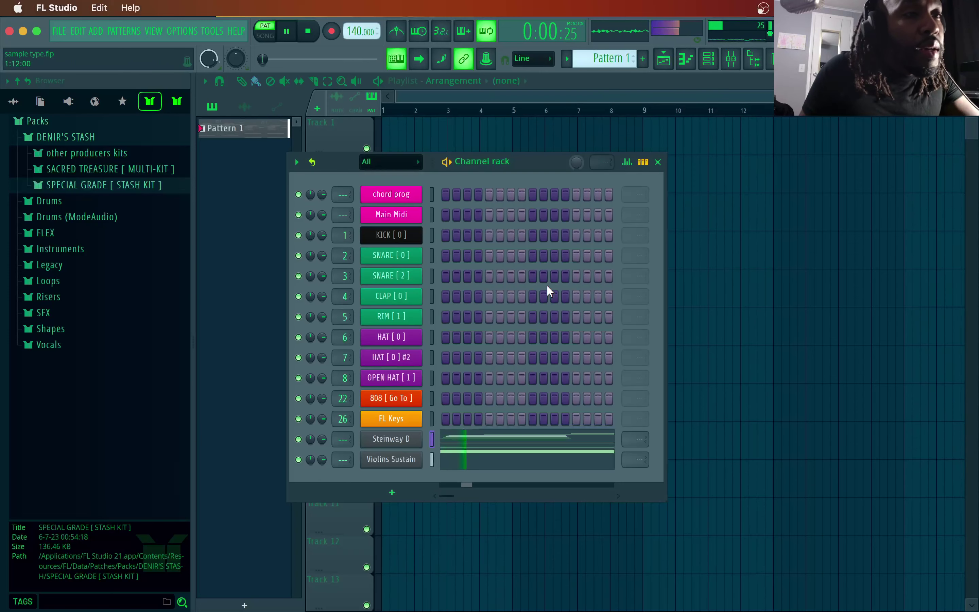
pyautogui.click(473, 461)
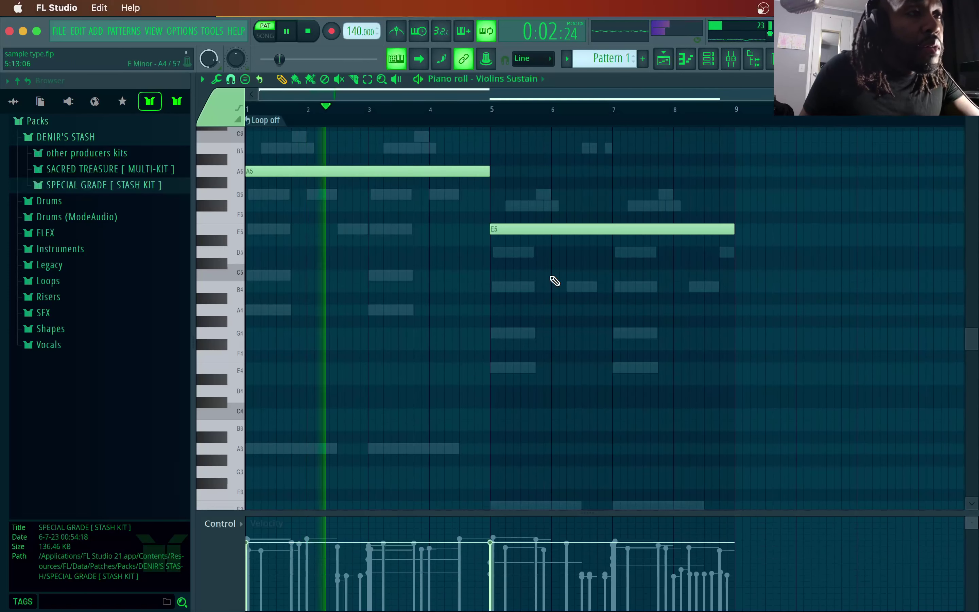
pyautogui.moveTo(574, 167); pyautogui.dragTo(333, 272)
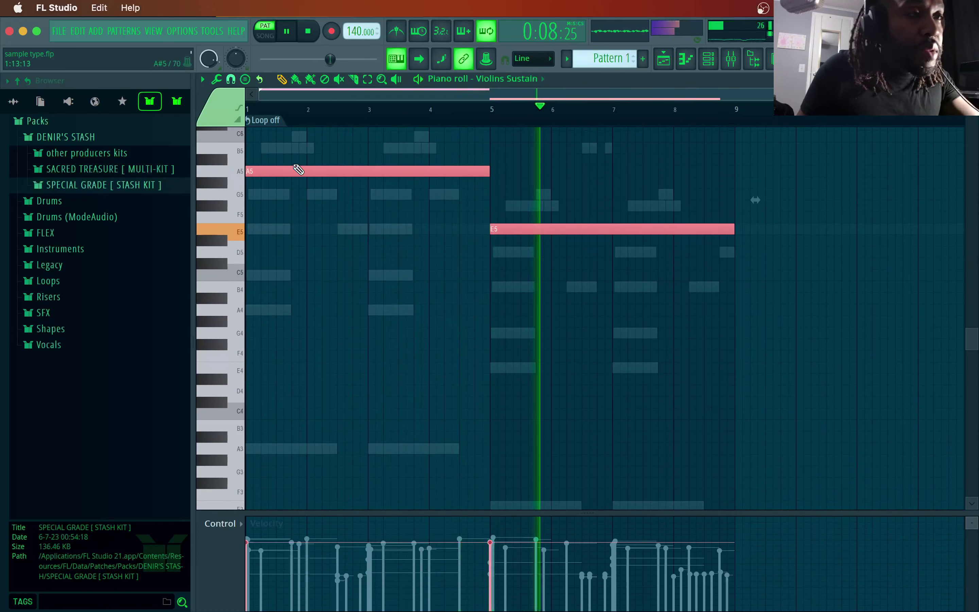
pyautogui.press('super+c')
pyautogui.press('super+v')
pyautogui.press('super+Down')
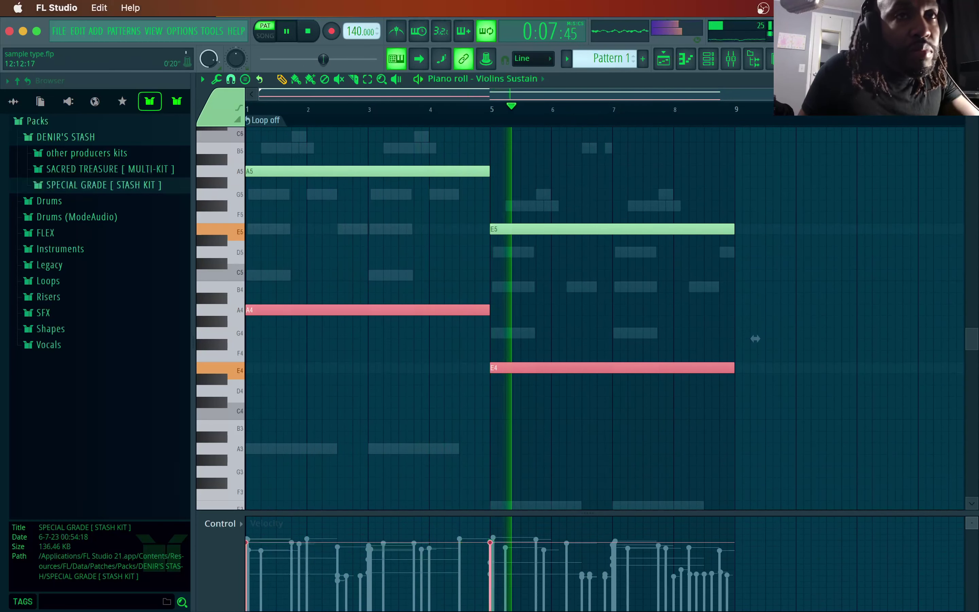
pyautogui.press('Escape')
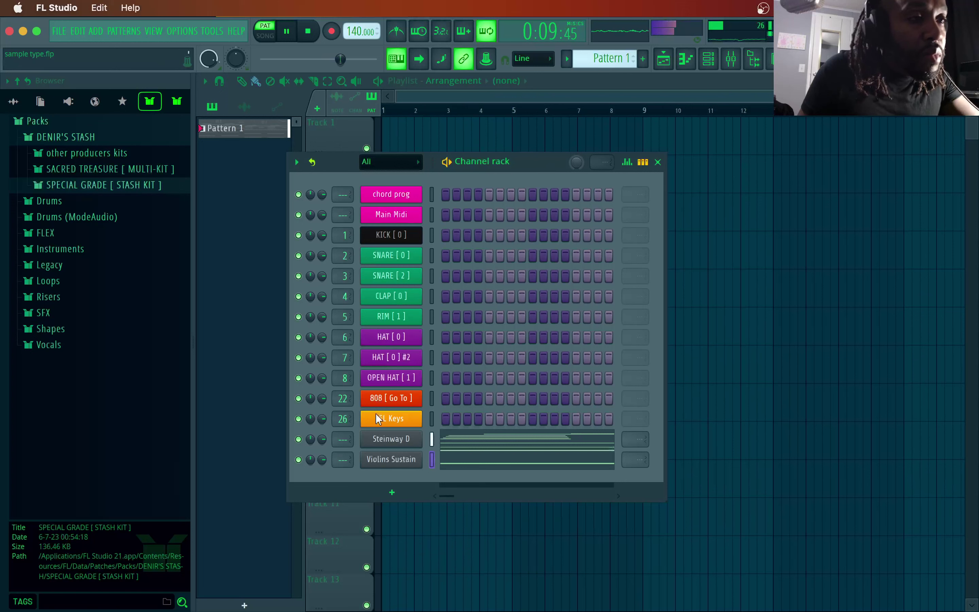
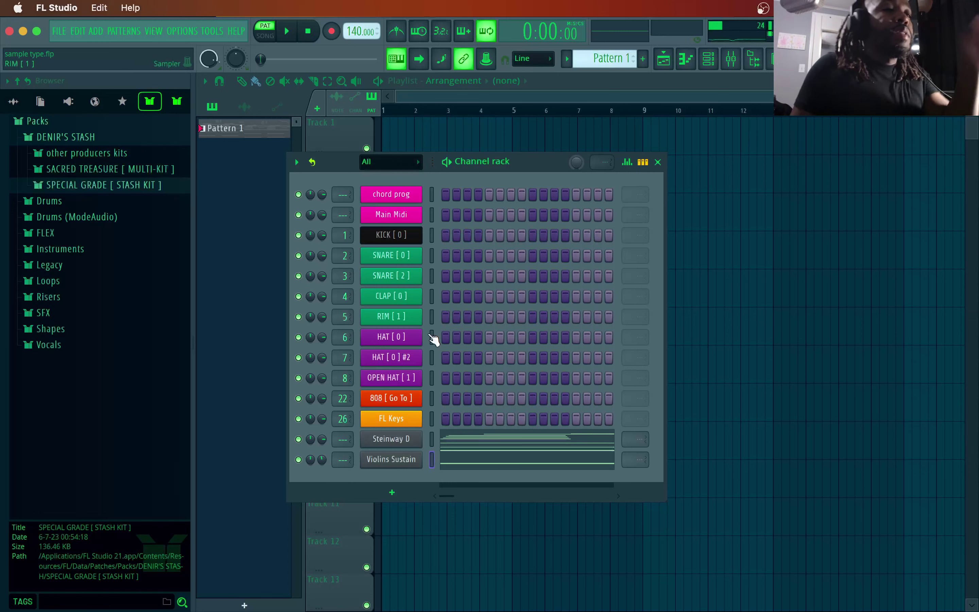
# - Add another FLEX channel, search all packs for "pizz", load the Cellos Pizzicato preset, and close the plugin window
pyautogui.click(392, 491)
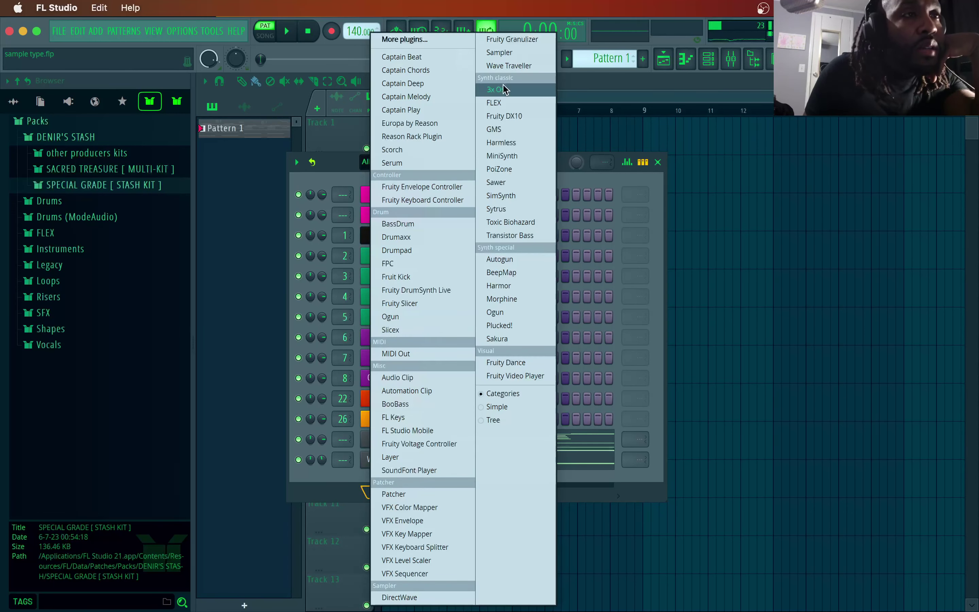
pyautogui.click(505, 104)
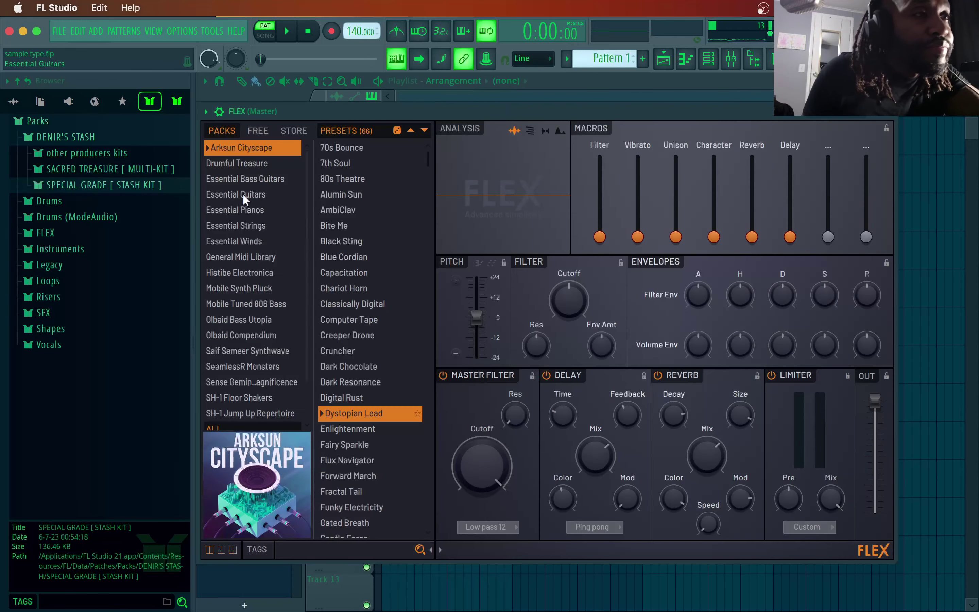
pyautogui.click(264, 223)
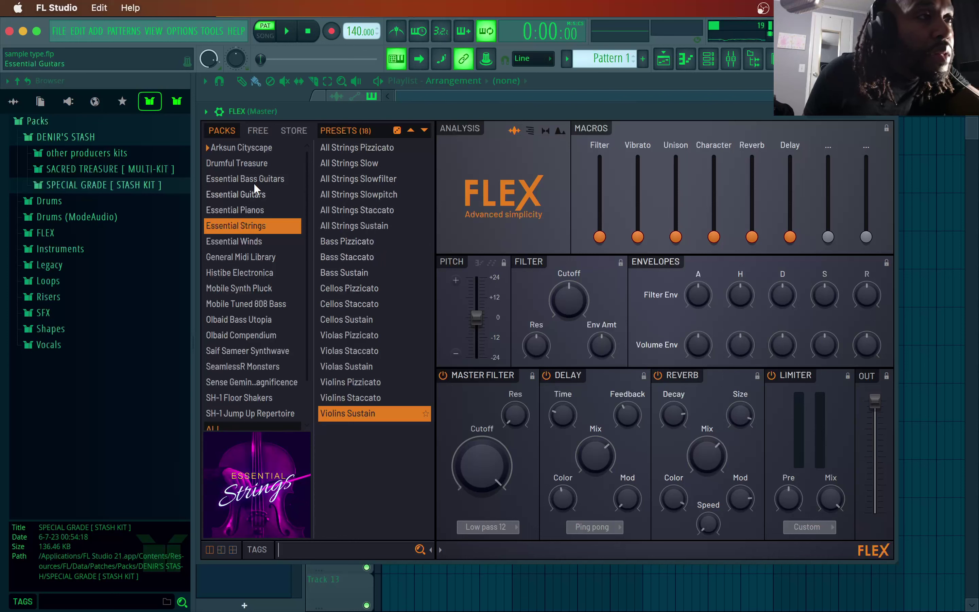
pyautogui.click(236, 428)
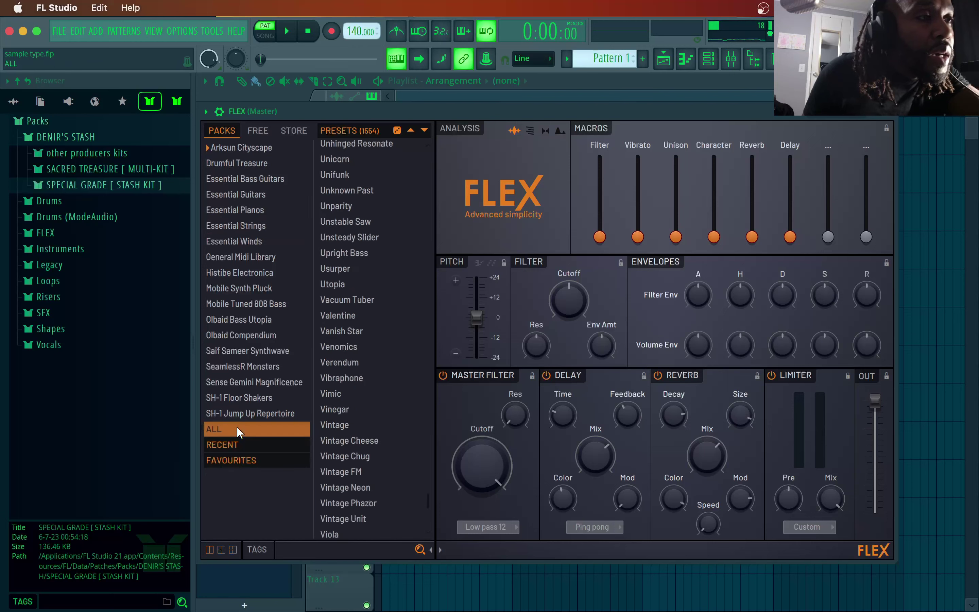
pyautogui.click(344, 542)
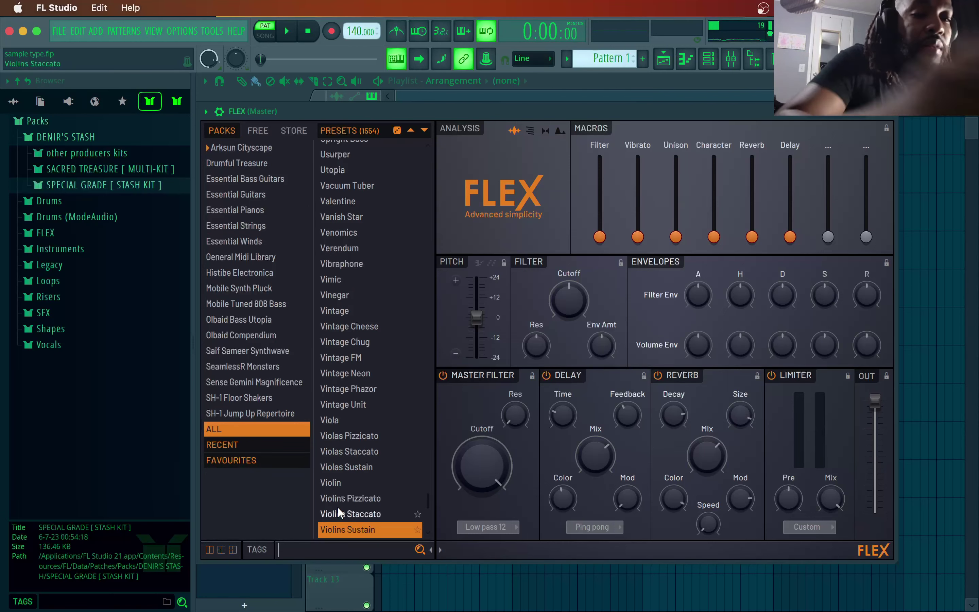
pyautogui.write('pizz')
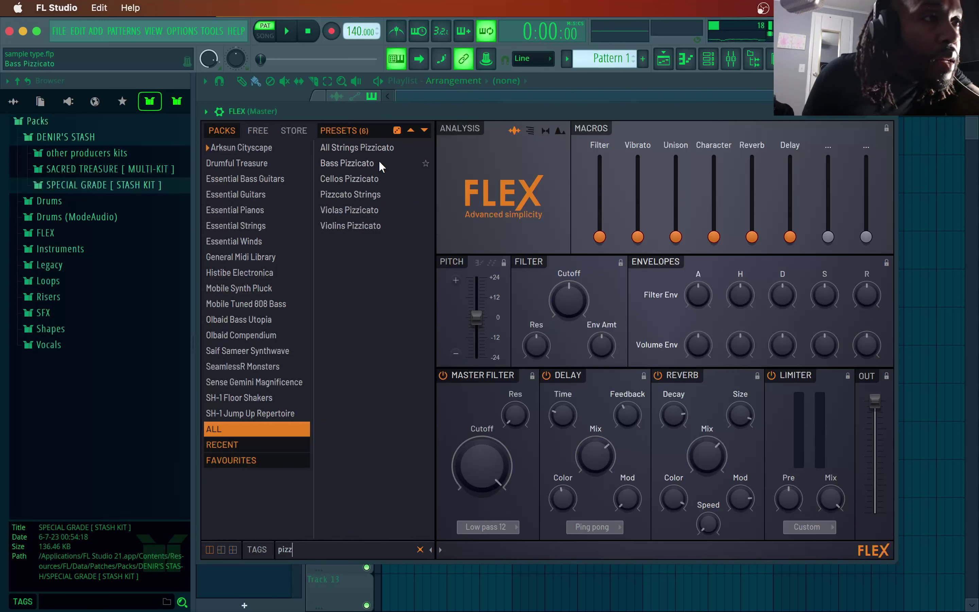
pyautogui.click(895, 118)
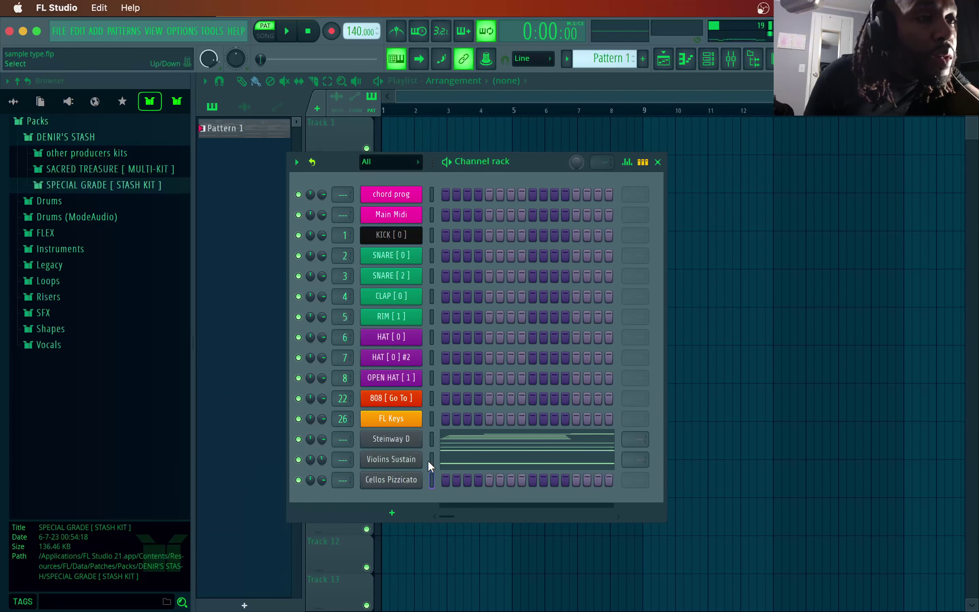
# - Open the Cellos Pizzicato piano roll and place a half-bar A5 note in the second half of bar 2
pyautogui.rightClick(412, 484)
pyautogui.click(445, 421)
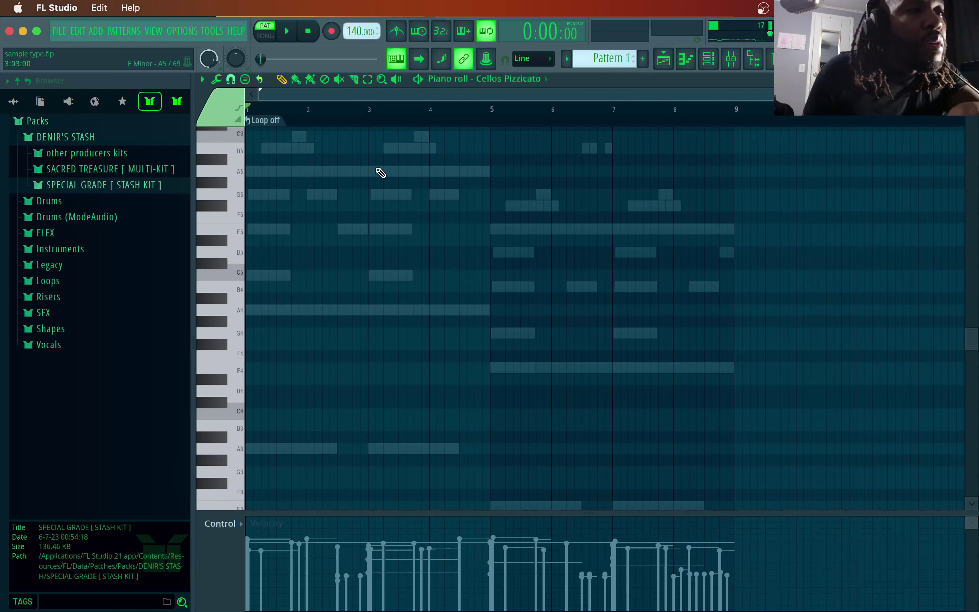
pyautogui.press('space')
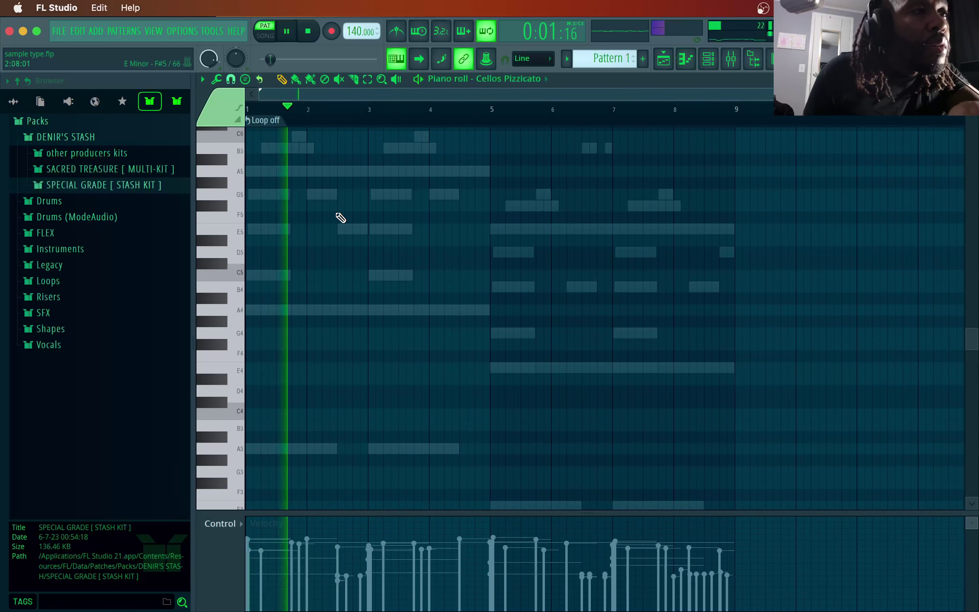
pyautogui.press('space')
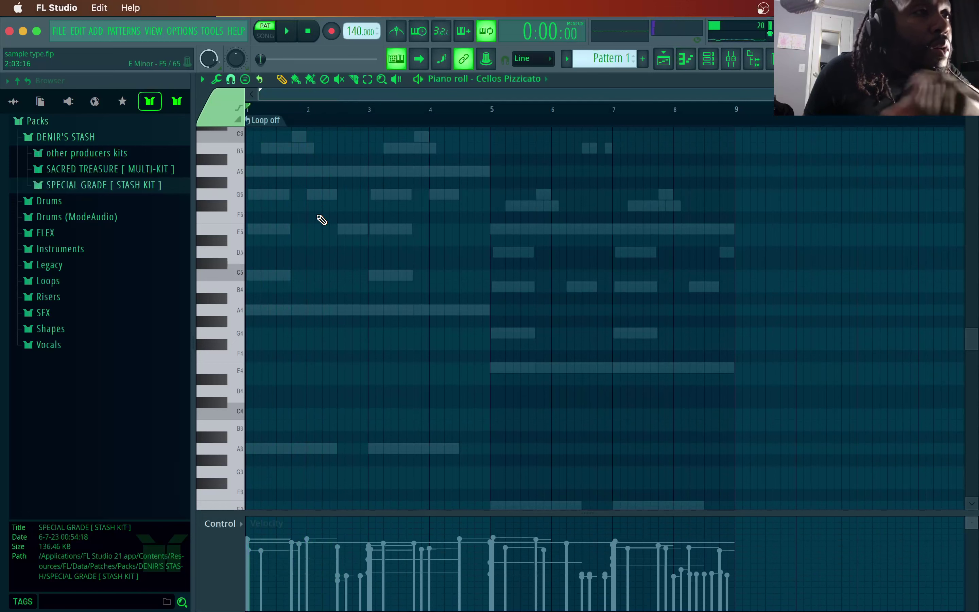
pyautogui.click(315, 202)
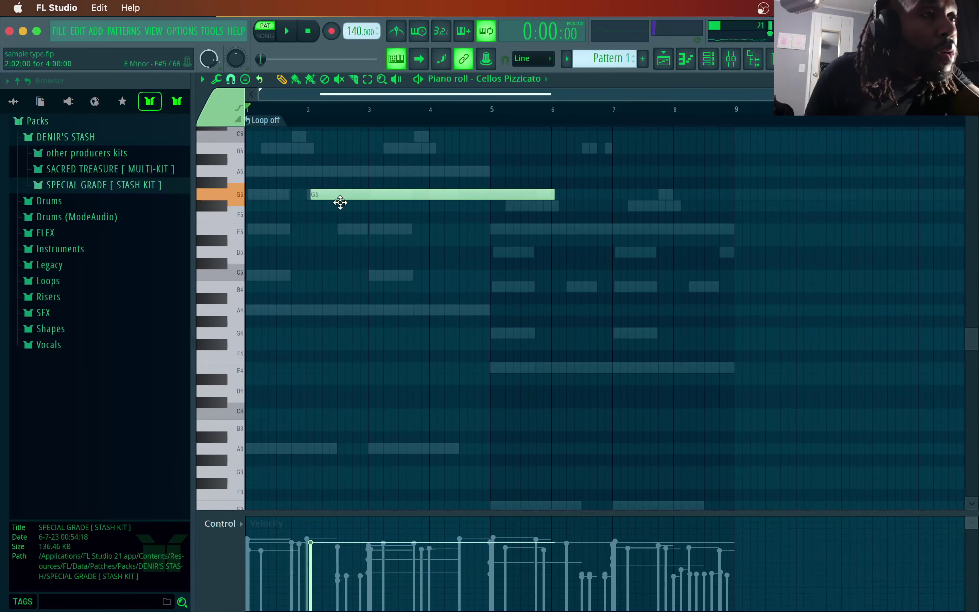
pyautogui.moveTo(362, 183); pyautogui.dragTo(367, 164)
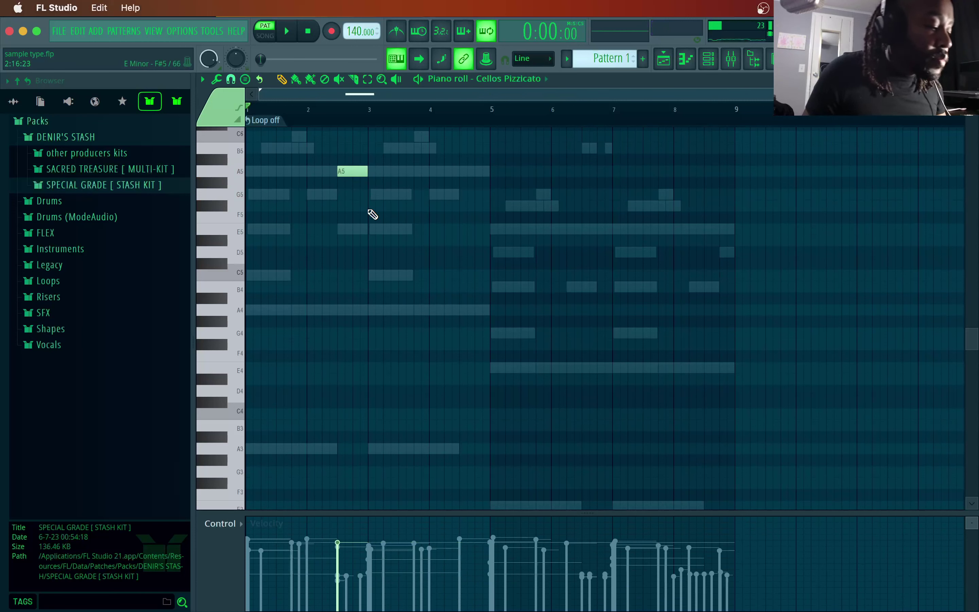
# - Switch to OBS to check the recording and audio levels, and minimize its window
pyautogui.moveTo(732, 611)
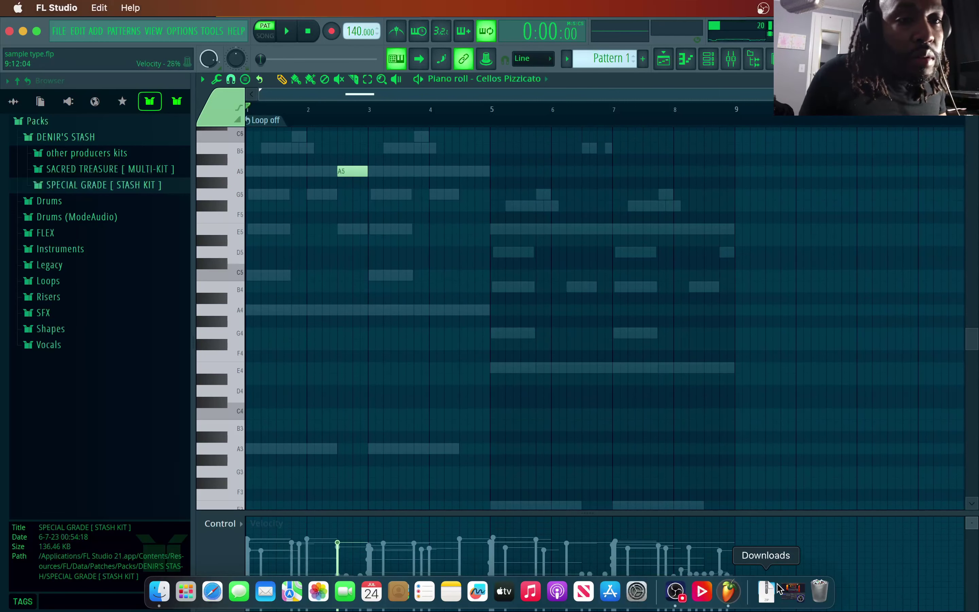
pyautogui.click(799, 599)
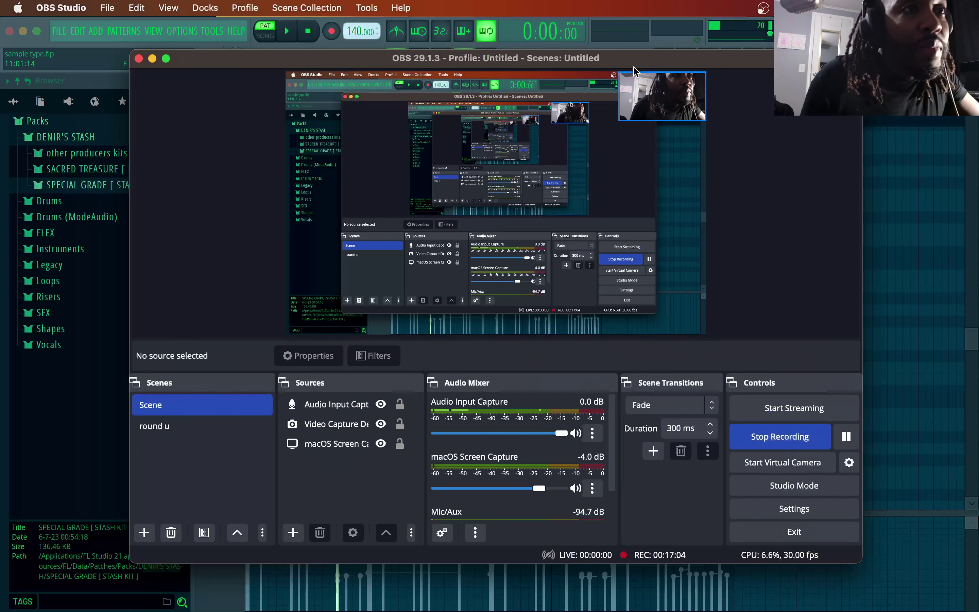
pyautogui.click(152, 59)
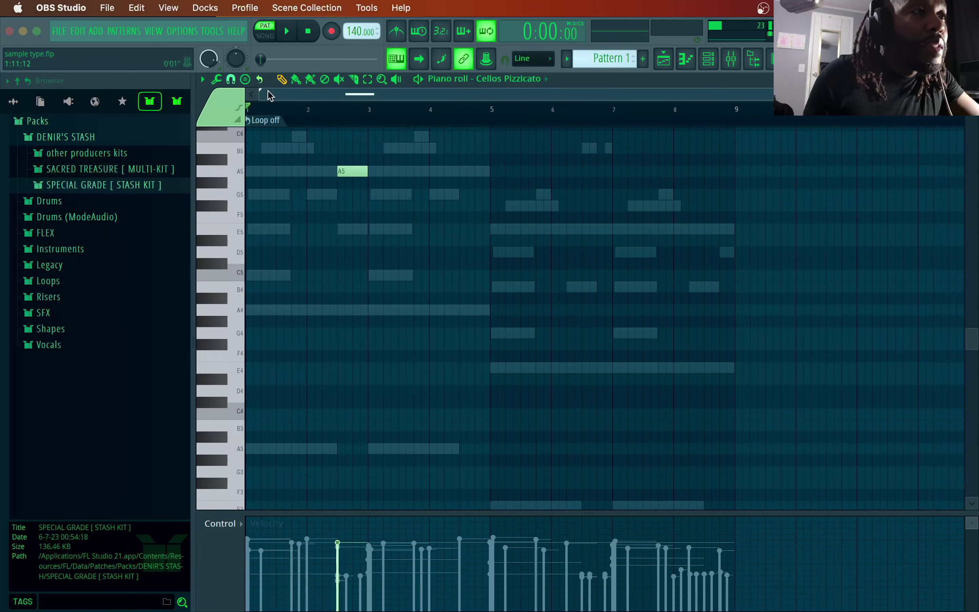
# - Raise the pizzicato A5 note's velocity to maximum and audition it with the other parts
pyautogui.press('space')
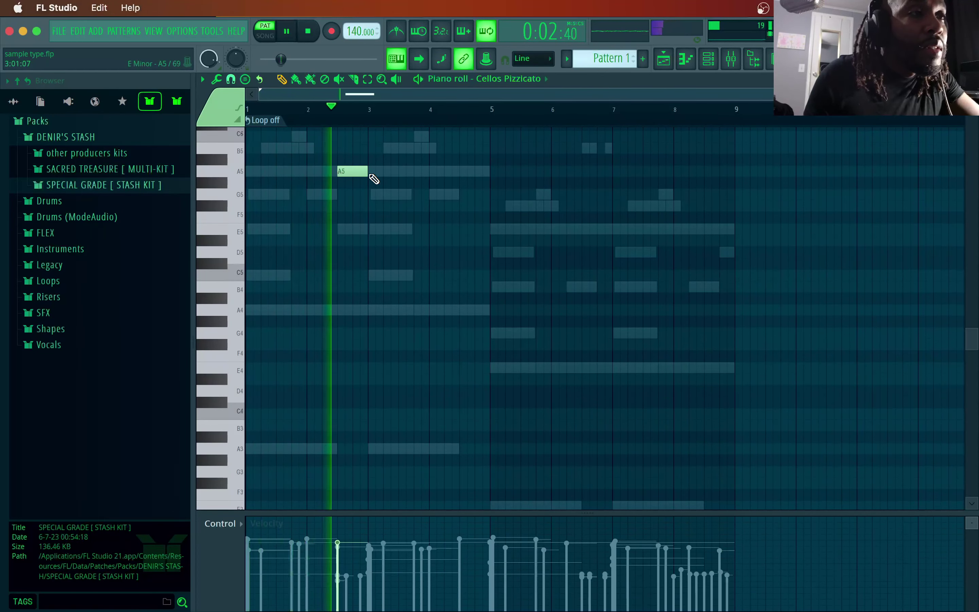
pyautogui.press('space')
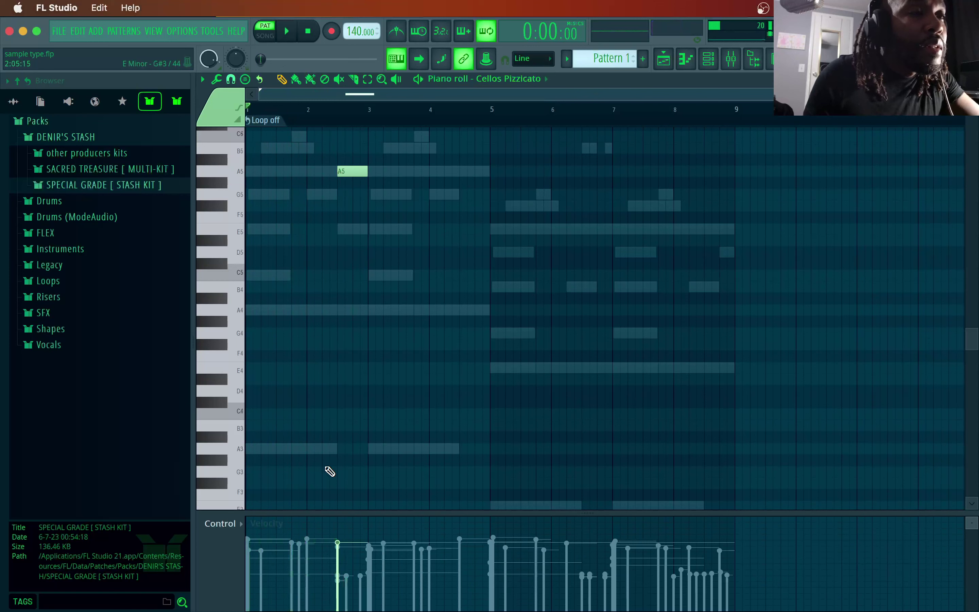
pyautogui.press('space')
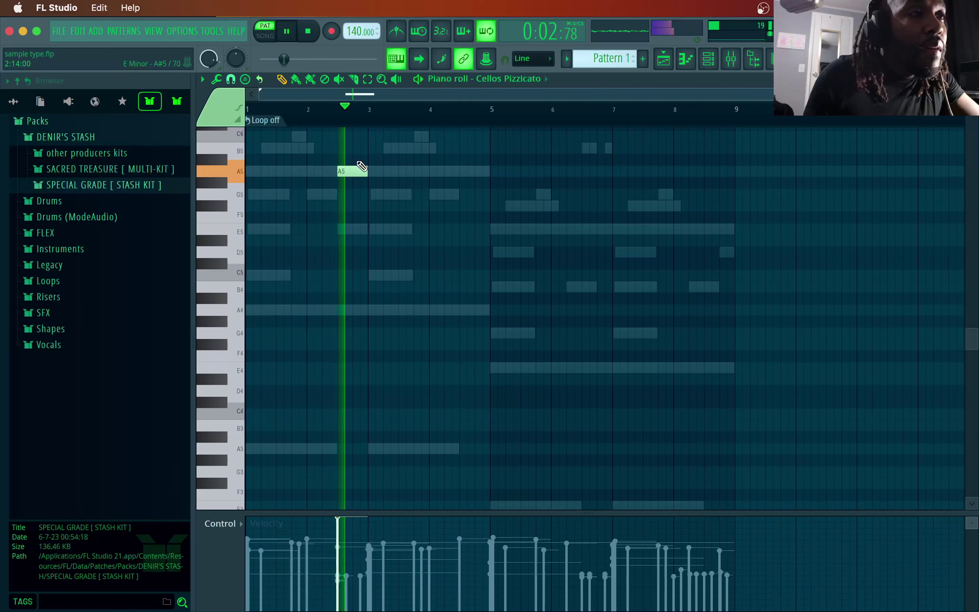
pyautogui.press('space')
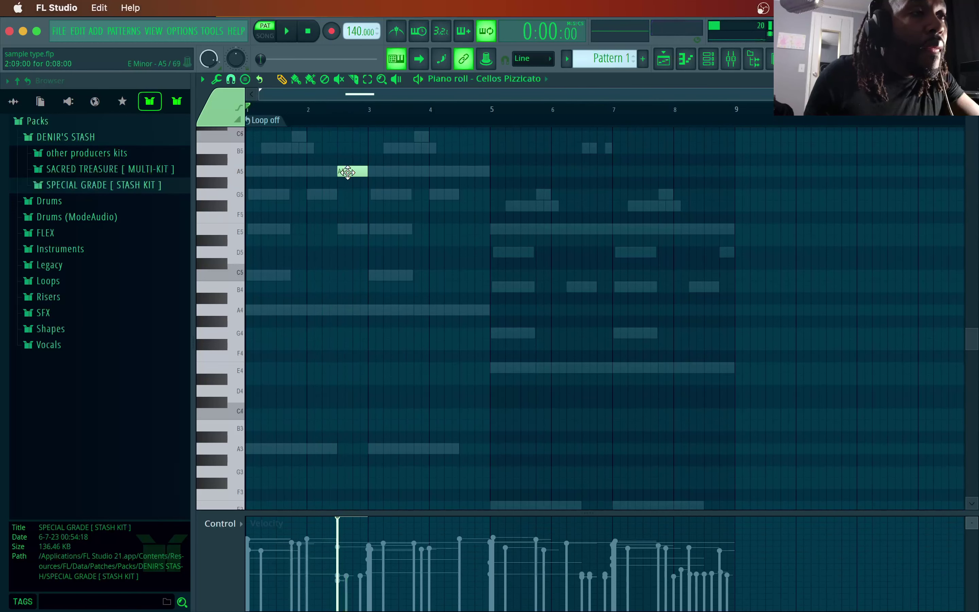
# - Add one-beat E5 and G5 pizzicato notes leading into the bar 2 A5, shift them closer to it, and play the pattern
pyautogui.click(307, 230)
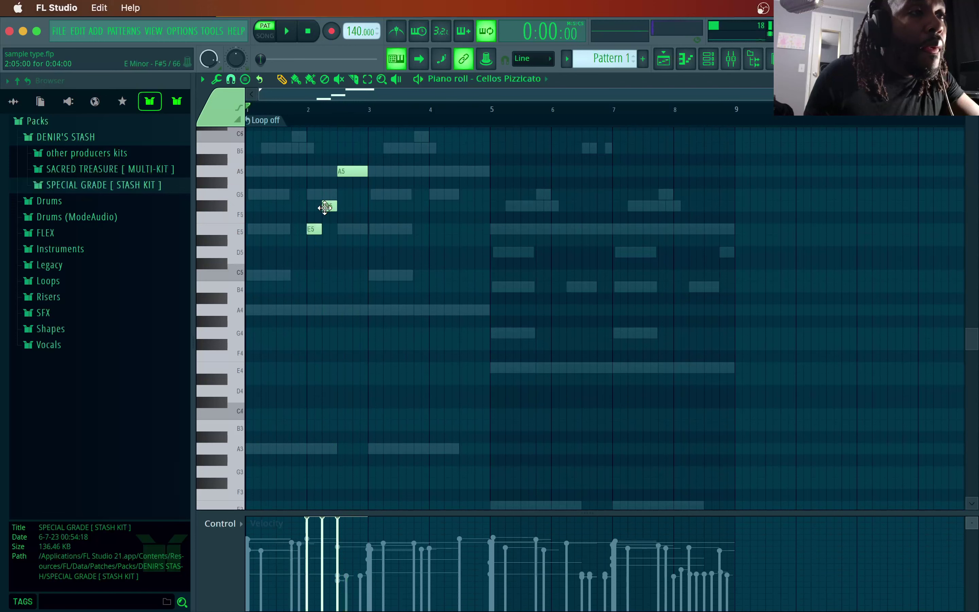
pyautogui.moveTo(324, 209); pyautogui.dragTo(321, 222)
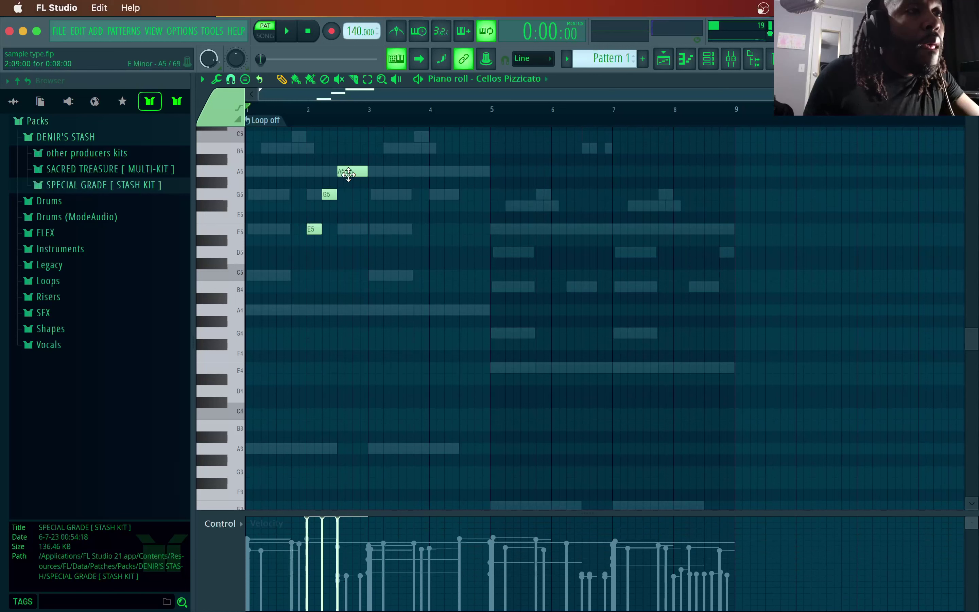
pyautogui.press('space')
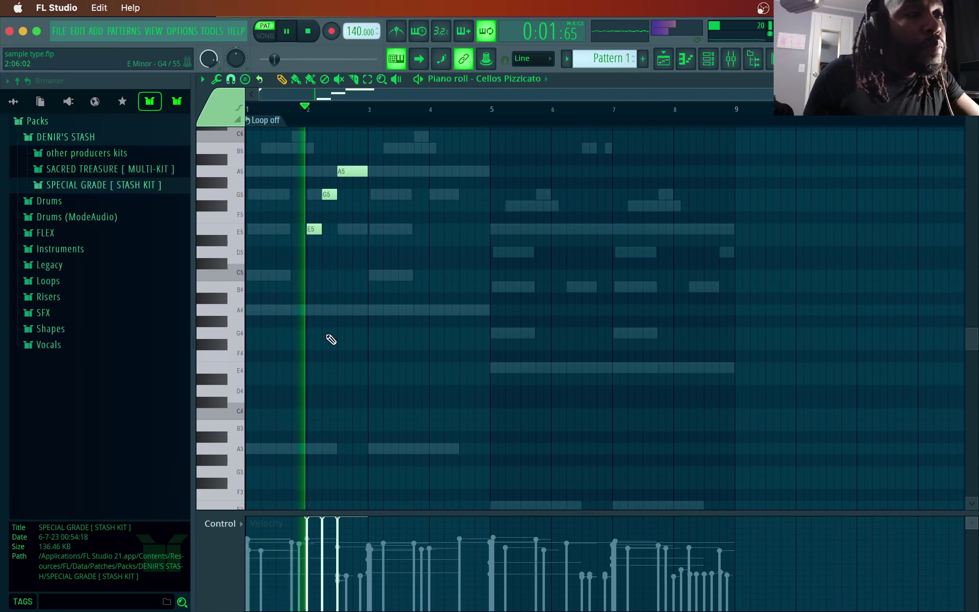
pyautogui.press('space')
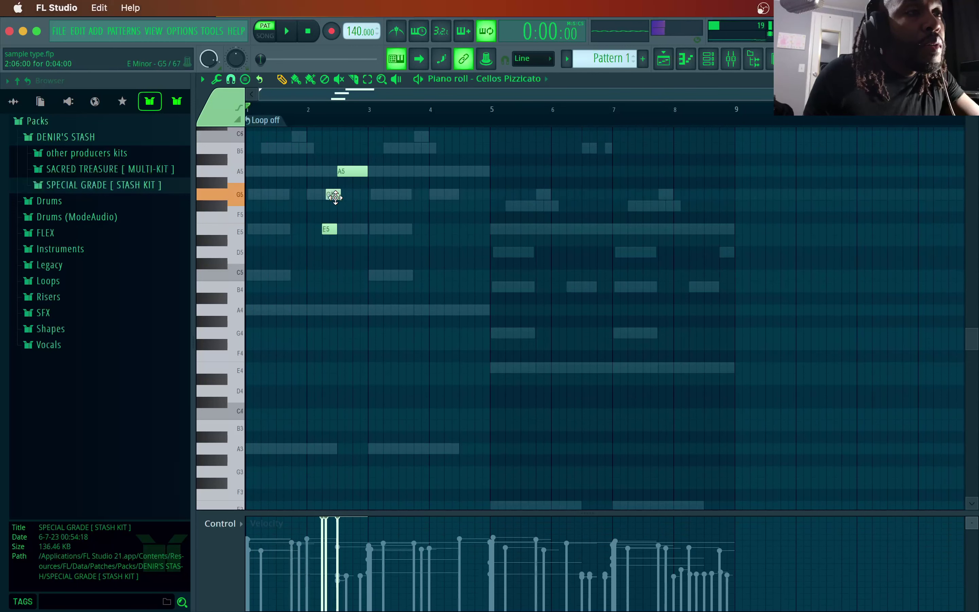
pyautogui.press('space')
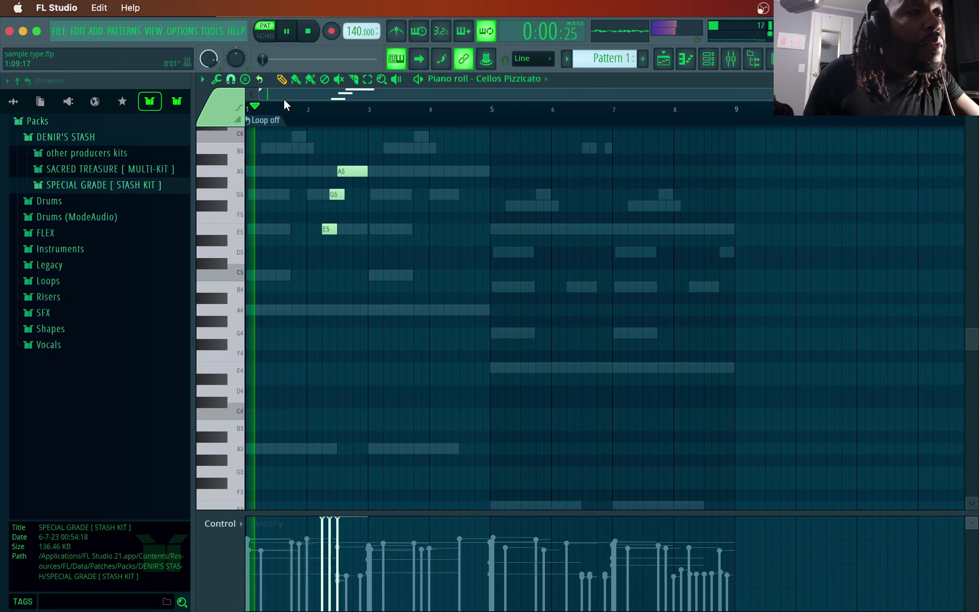
# - Add one-beat E5, G5, A5 and G5 pizzicato notes in bar 4, ending at bar 5, and play the pattern
pyautogui.click(233, 80)
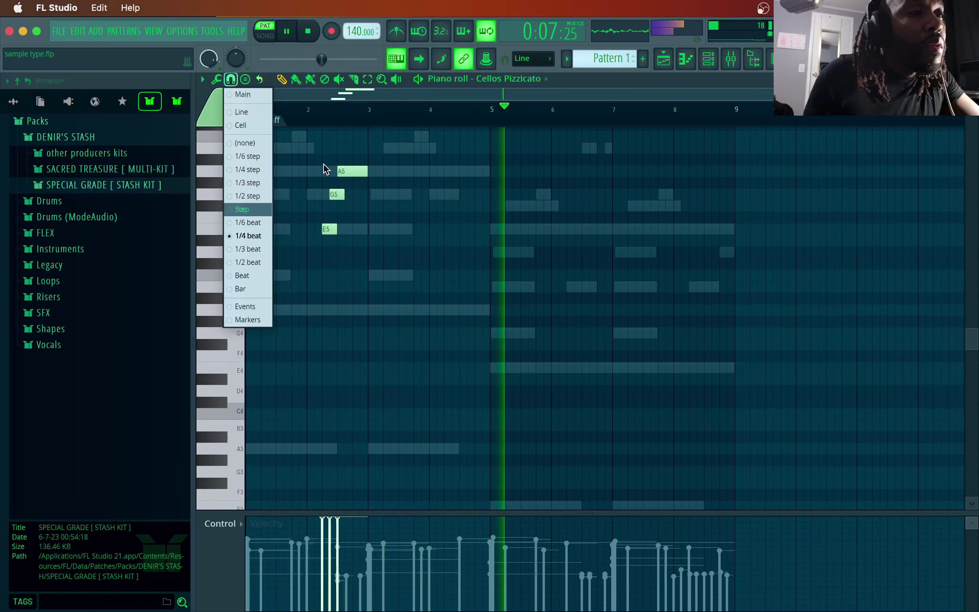
pyautogui.click(564, 83)
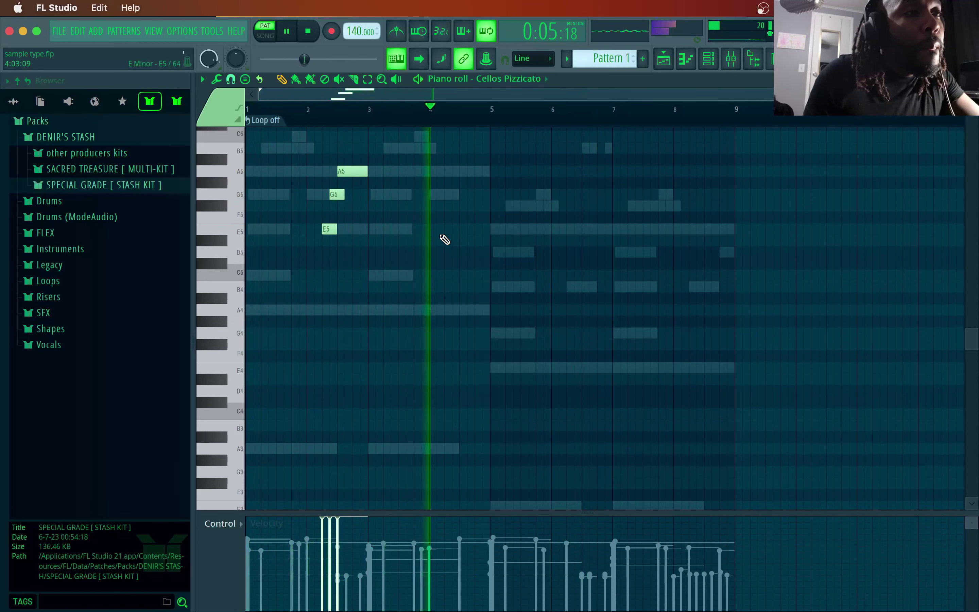
pyautogui.press('space')
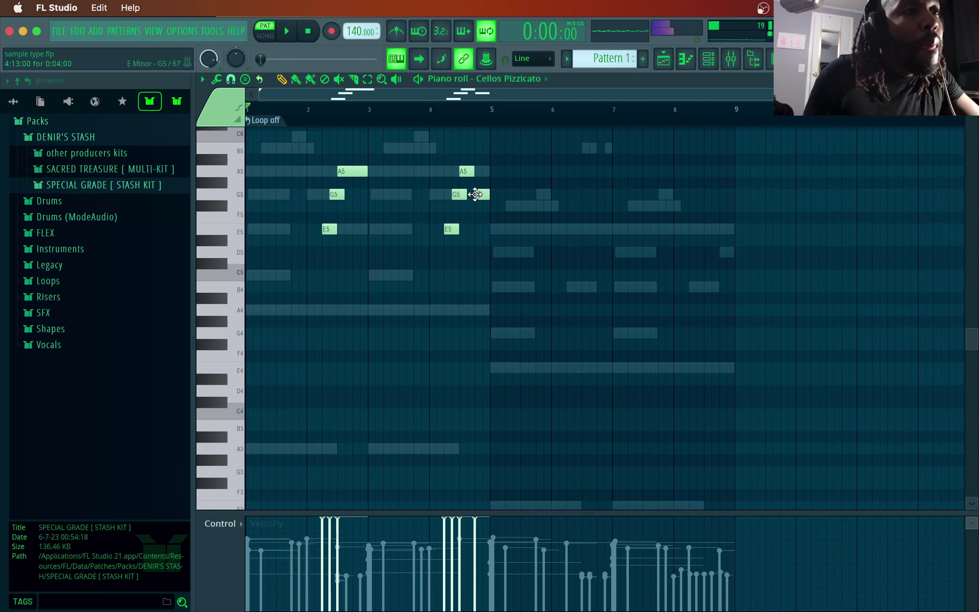
pyautogui.press('space')
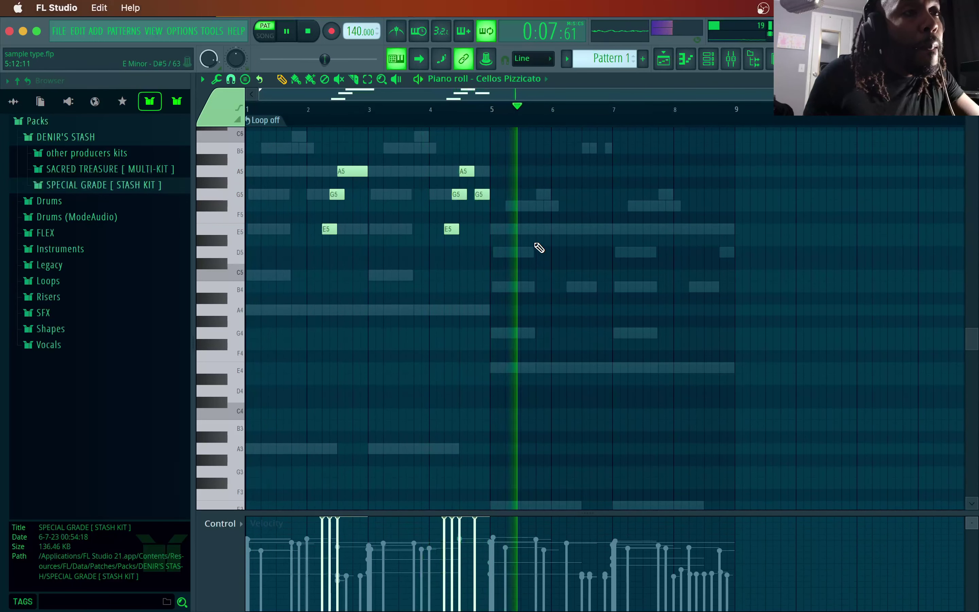
# - Shift the last bar 4 G5 pizzicato note half a beat later, play the pattern, and shorten the note to end at bar 5
pyautogui.press('space')
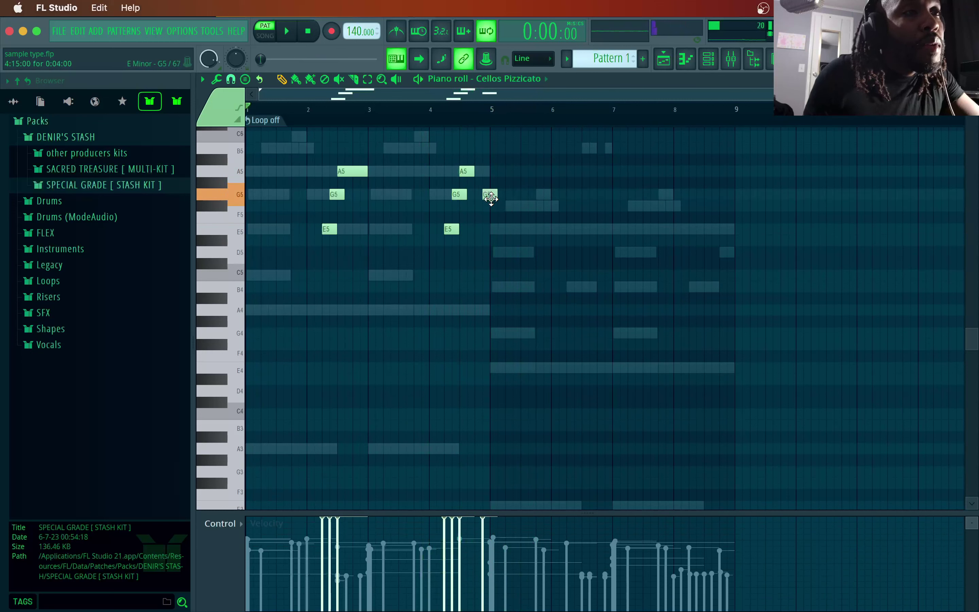
pyautogui.press('space')
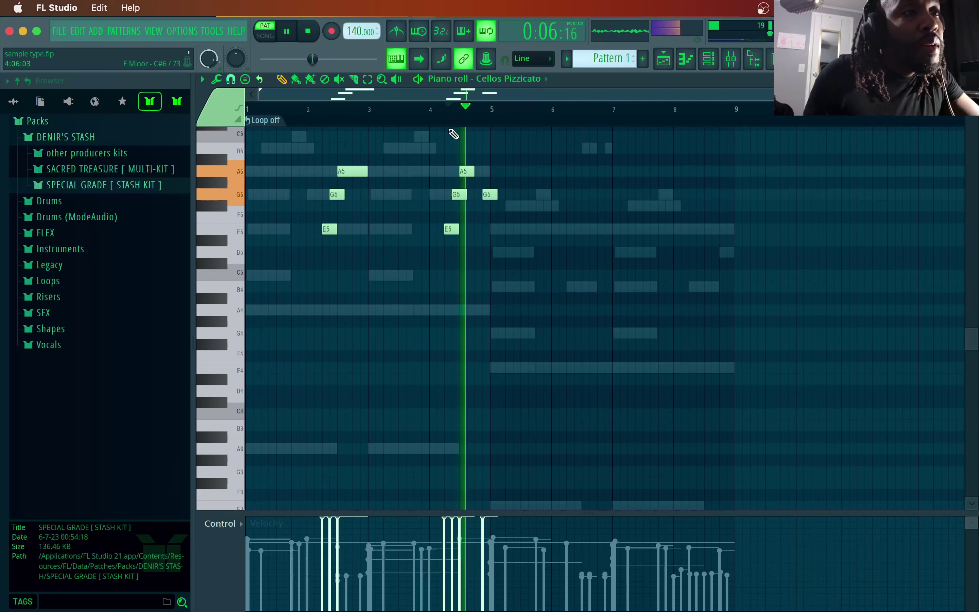
pyautogui.press('space')
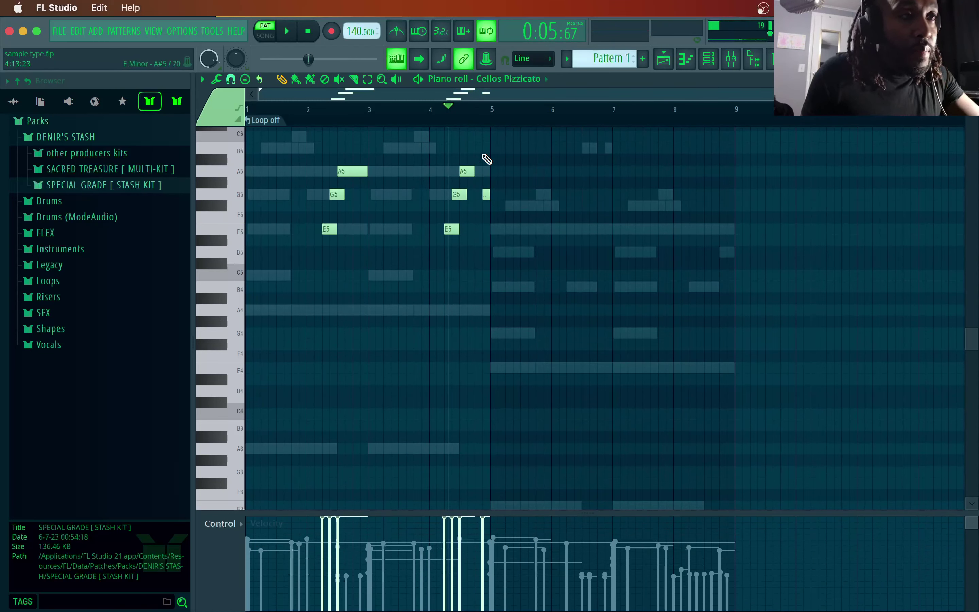
# - Duplicate the bars 1–4 pizzicato phrase into bars 5–8, transpose the copy down to B4, D5 and E5, and play it
pyautogui.moveTo(513, 143); pyautogui.dragTo(303, 270)
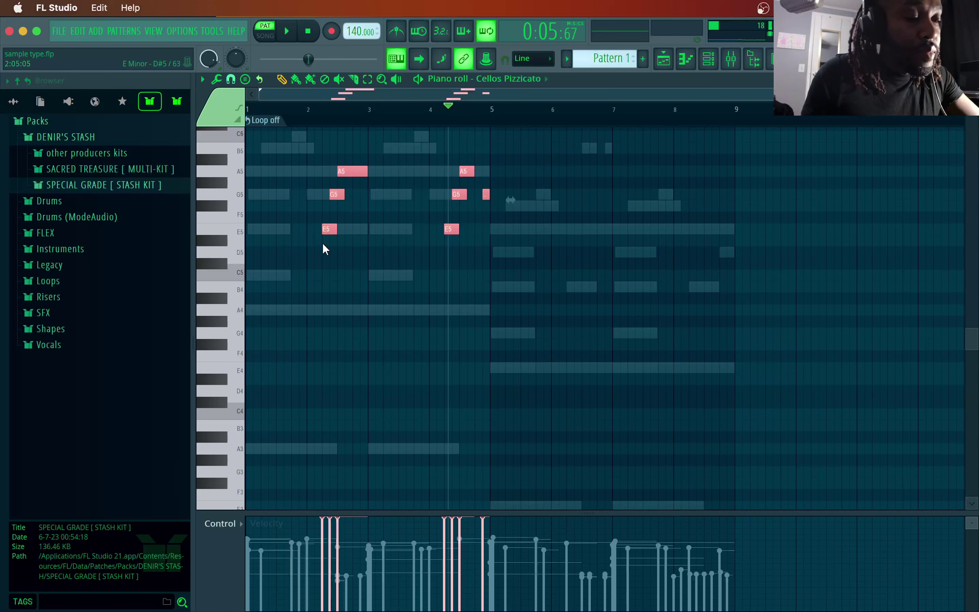
pyautogui.click(491, 119)
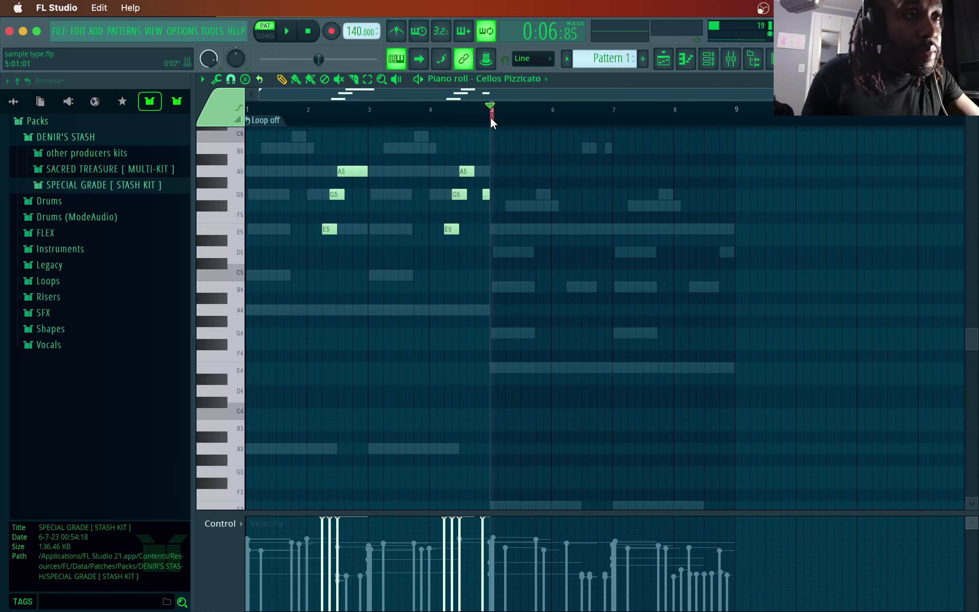
pyautogui.moveTo(489, 121); pyautogui.dragTo(248, 121)
pyautogui.hotkey('ctrl', 'b')
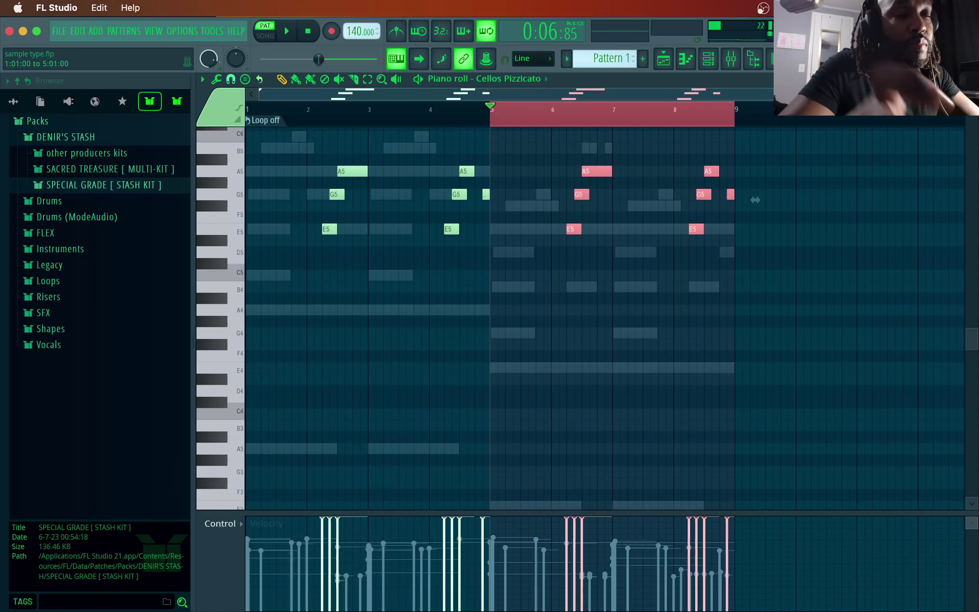
pyautogui.moveTo(755, 200); pyautogui.dragTo(755, 258)
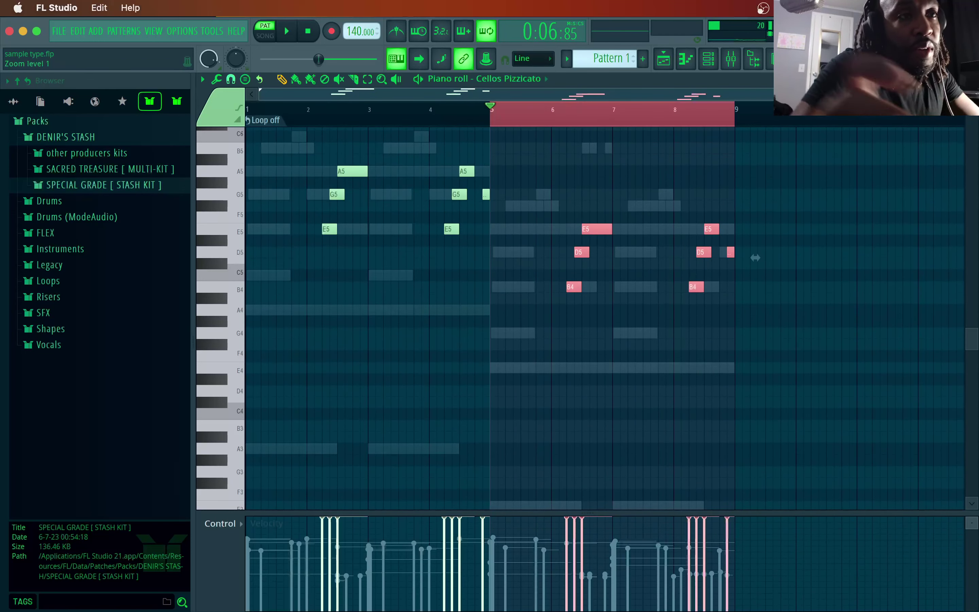
pyautogui.press('space')
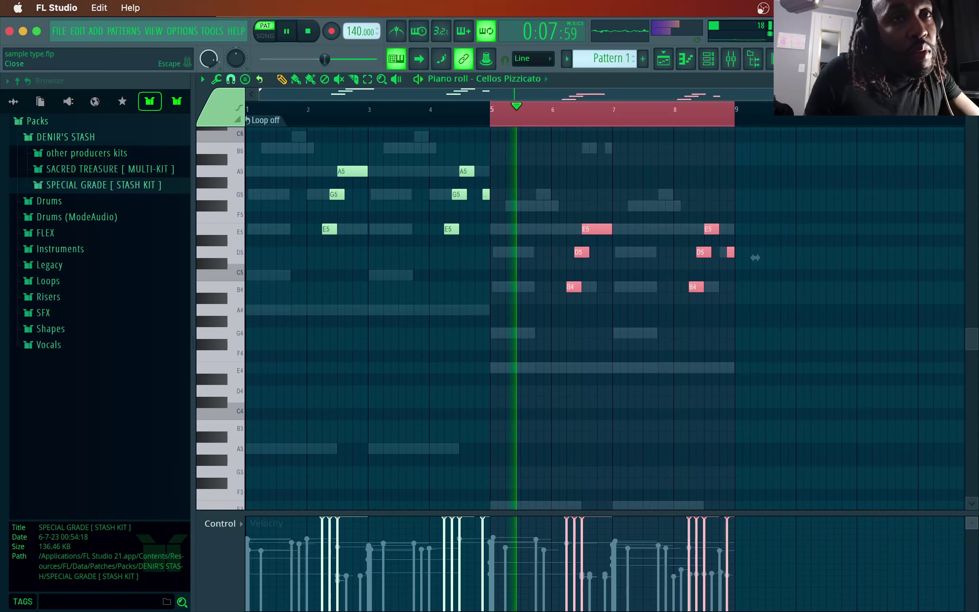
# - Add a FLEX instrument channel and load the Electric 60s Guitar preset by searching all packs for "60"
pyautogui.click(970, 79)
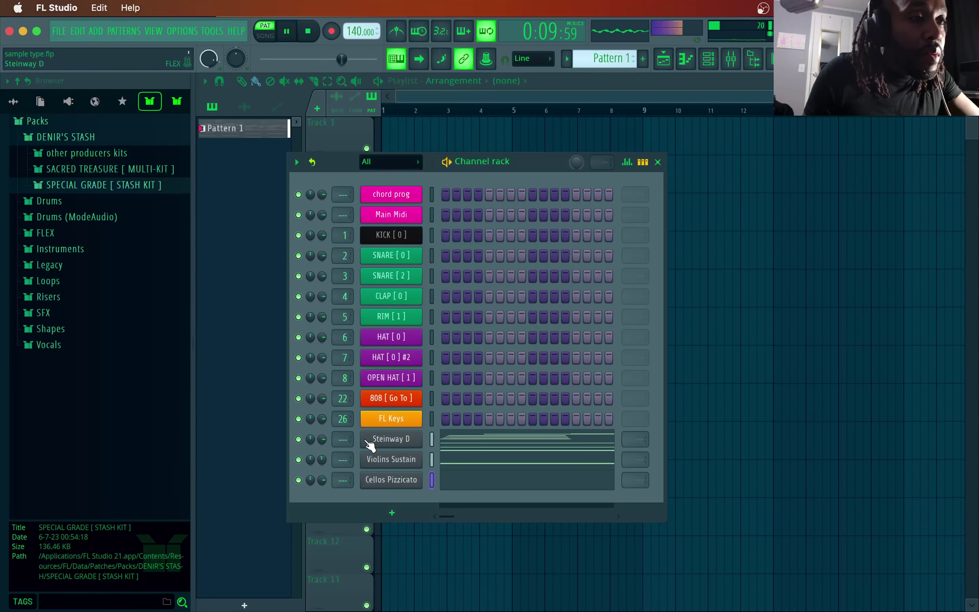
pyautogui.click(409, 514)
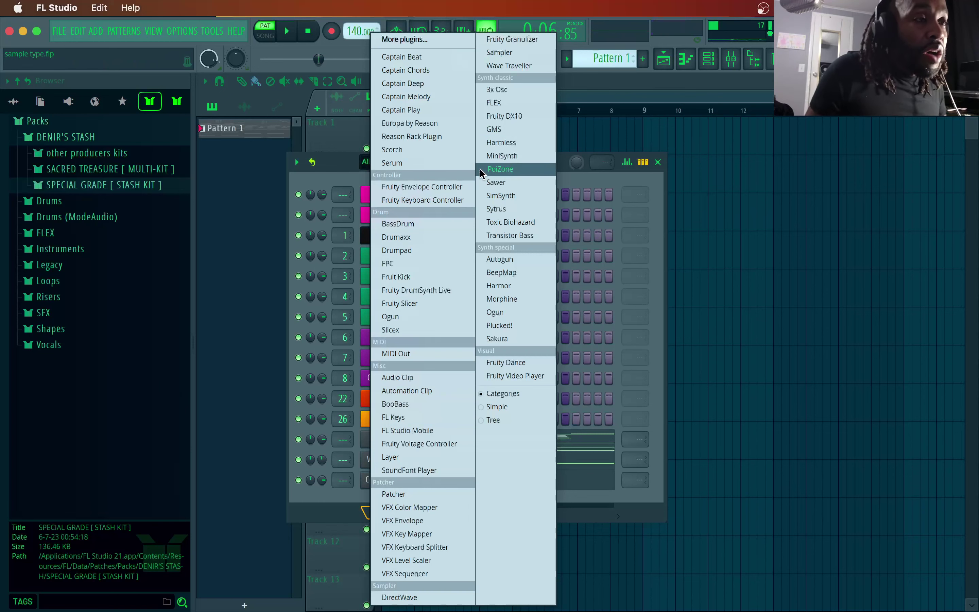
pyautogui.click(512, 104)
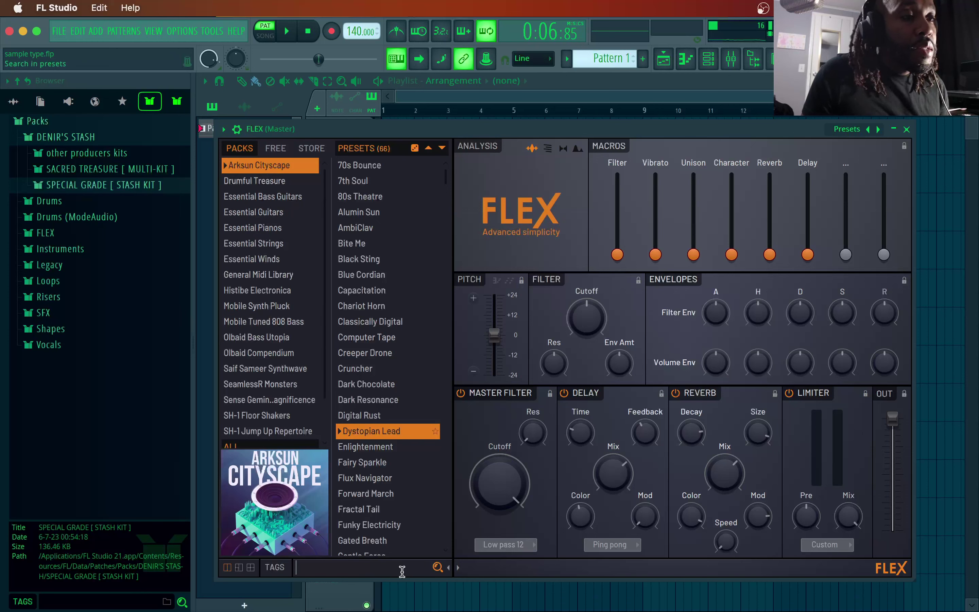
pyautogui.write('60')
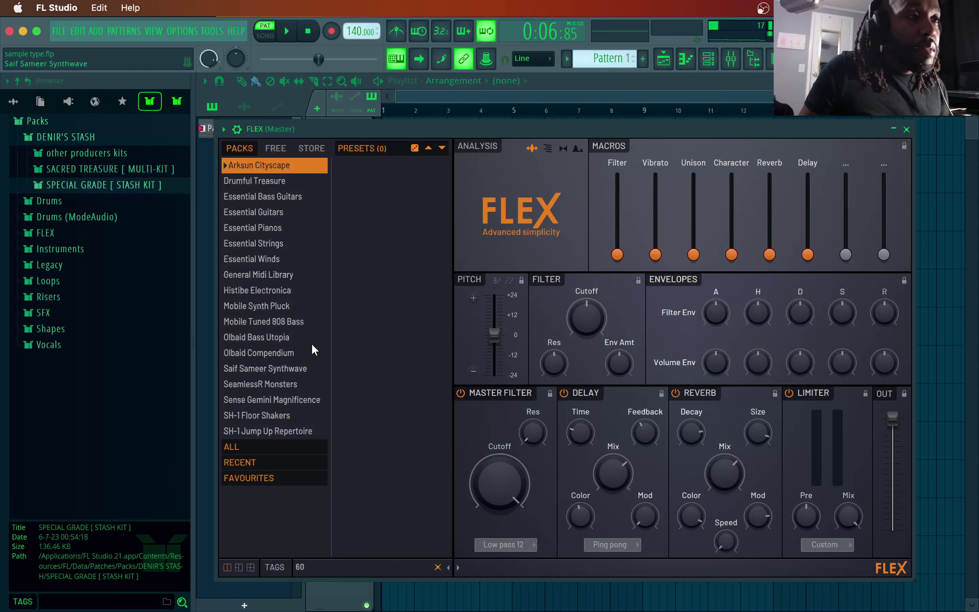
pyautogui.click(235, 452)
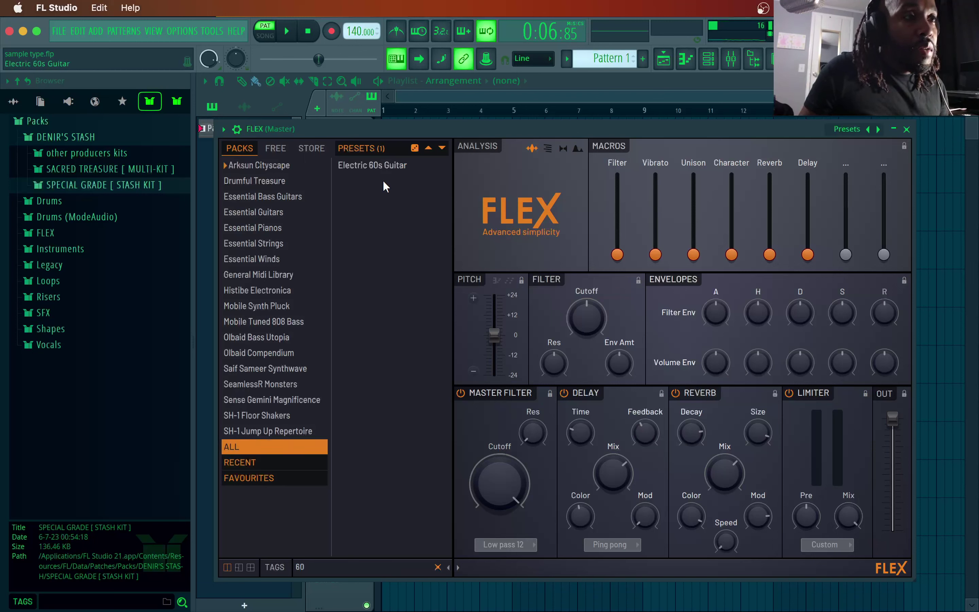
pyautogui.click(385, 164)
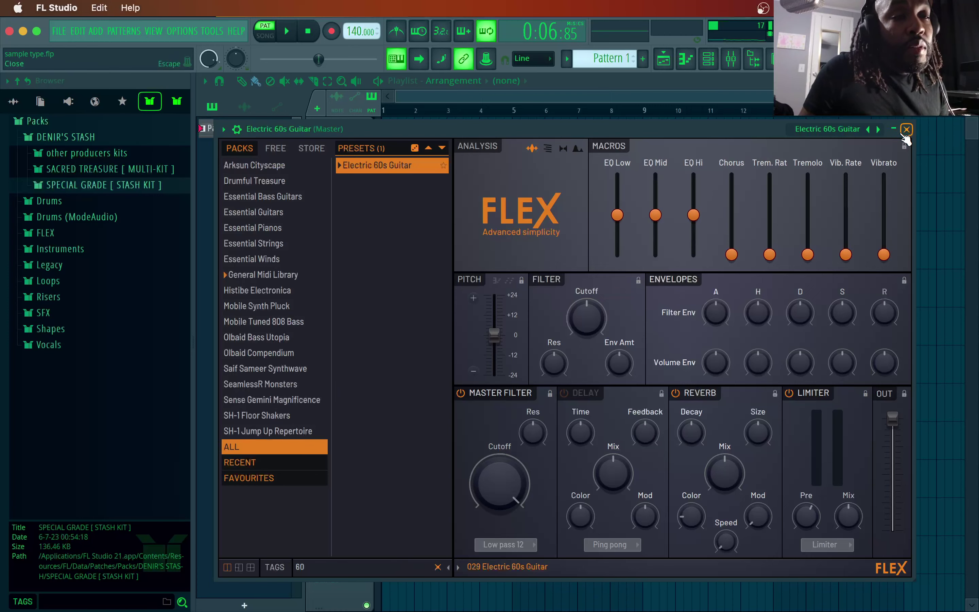
pyautogui.click(906, 129)
# - In the Electric 60s Guitar piano roll, add two-bar root notes, A3 at bar 1 and E3 at bar 5, while playing the pattern
pyautogui.rightClick(411, 495)
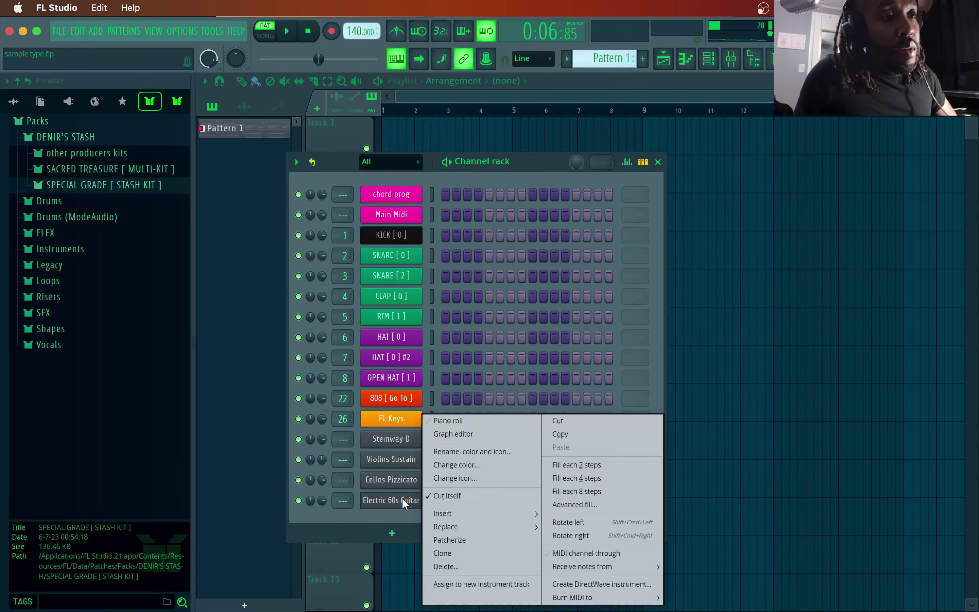
pyautogui.click(456, 421)
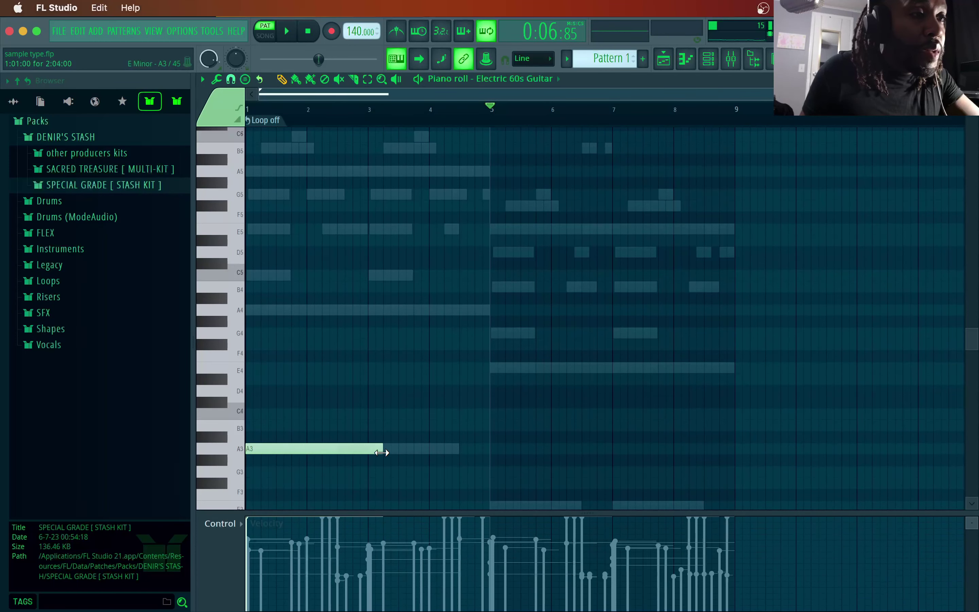
pyautogui.press('space')
pyautogui.press('space')
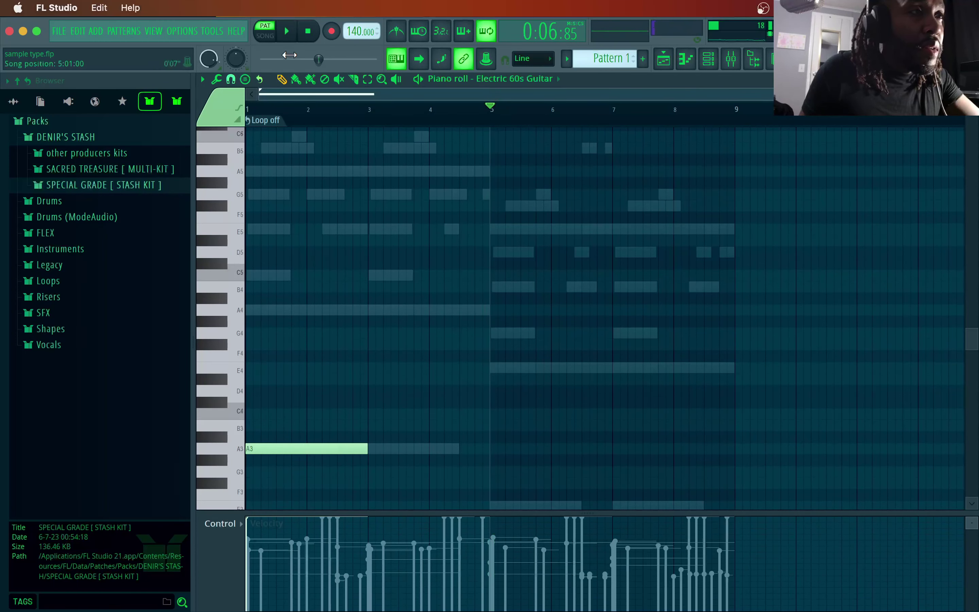
pyautogui.press('space')
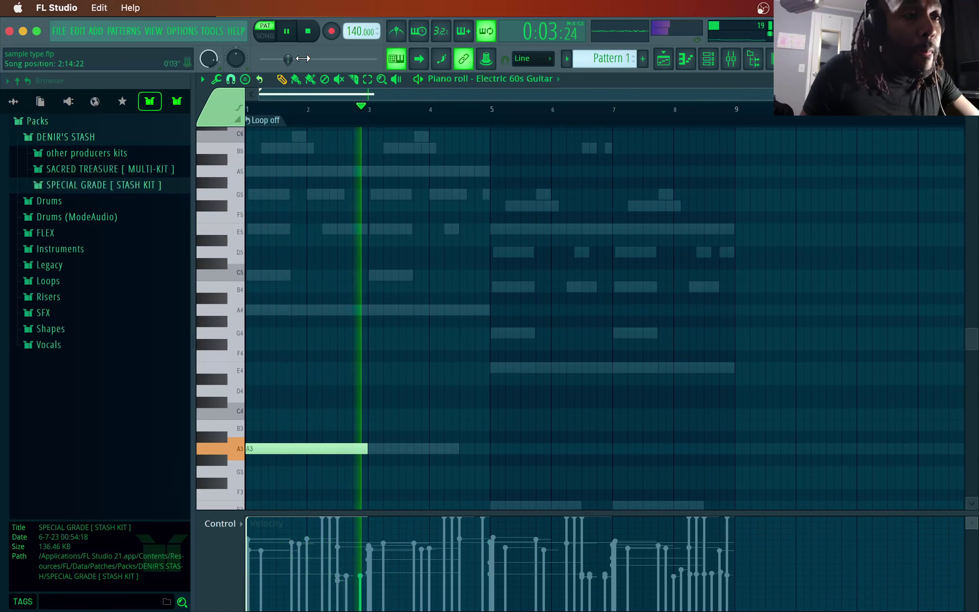
pyautogui.scroll(-3, 516, 464)
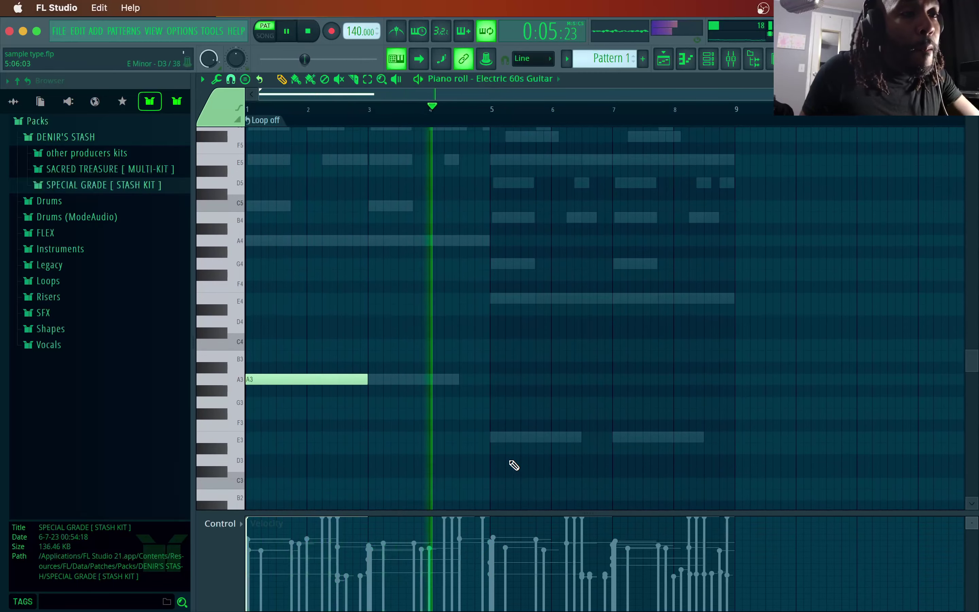
pyautogui.click(492, 437)
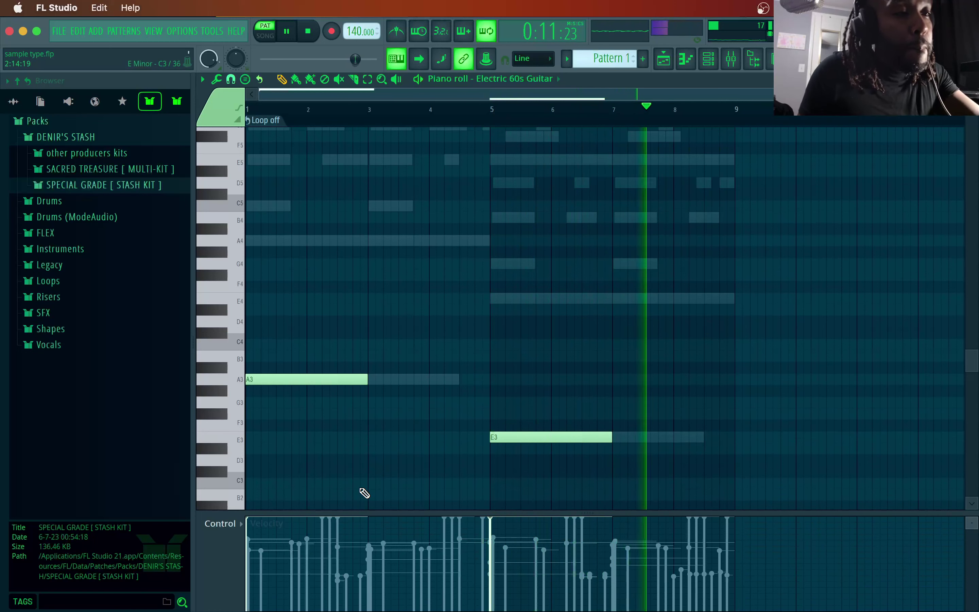
# - Randomize the velocities of the A3 and E3 guitar notes
pyautogui.press('super+shift+s')
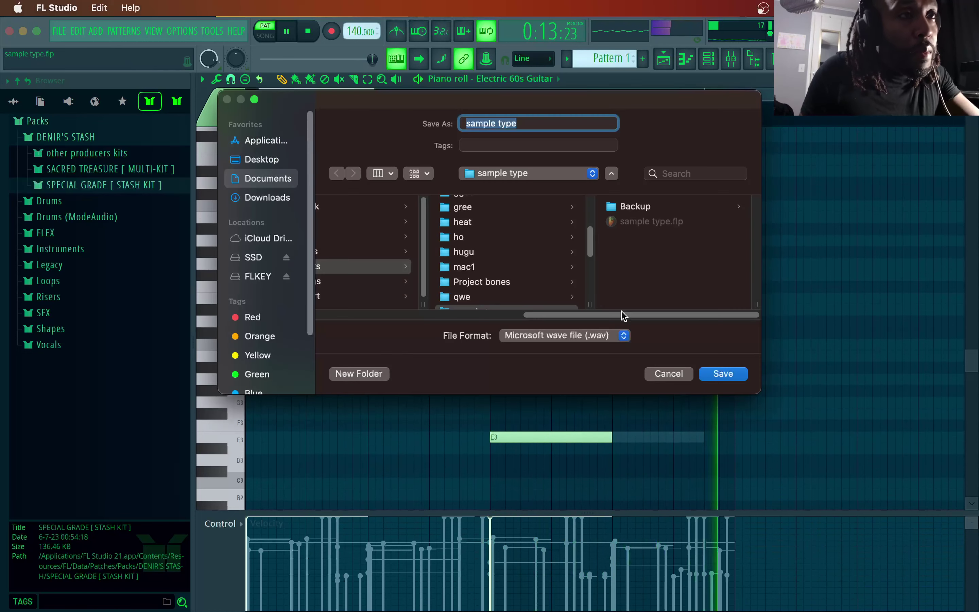
pyautogui.click(667, 376)
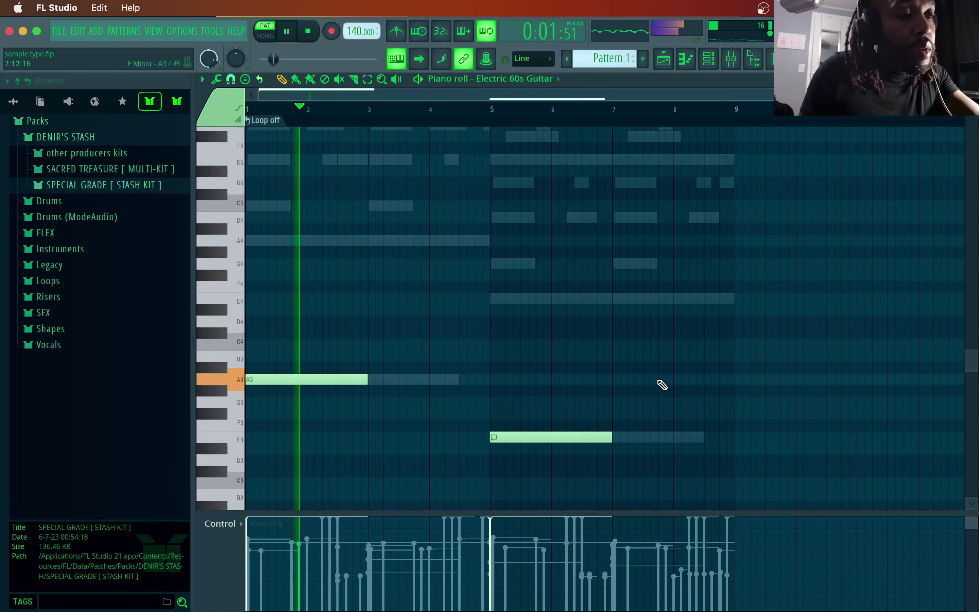
pyautogui.hotkey('alt', 'r')
pyautogui.click(567, 448)
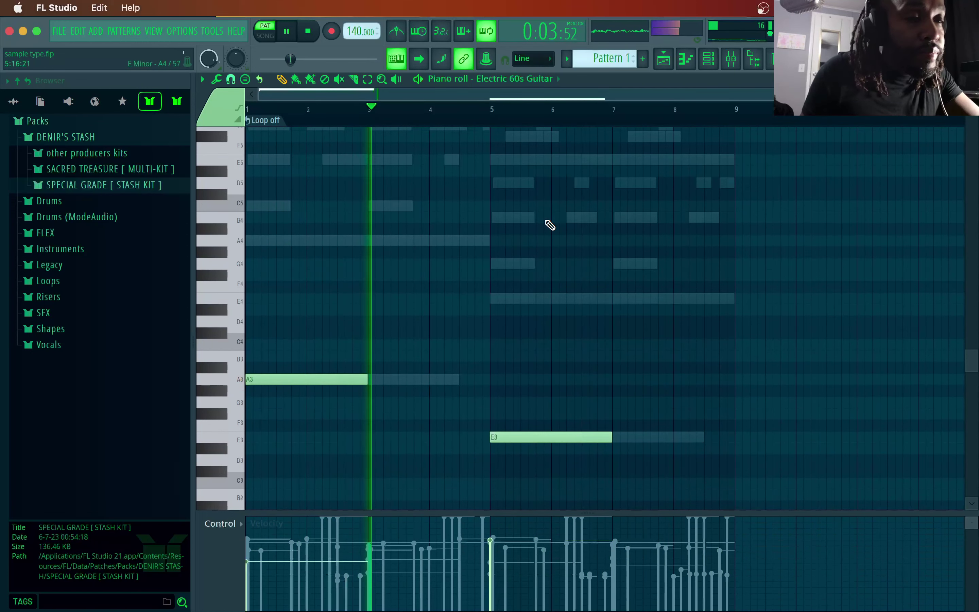
# - Audition guitar pitches against the looping pattern and add two-bar B5 and E5 notes starting on beat 3 of bar 1
pyautogui.scroll(-4, 360, 292)
pyautogui.scroll(6, 360, 291)
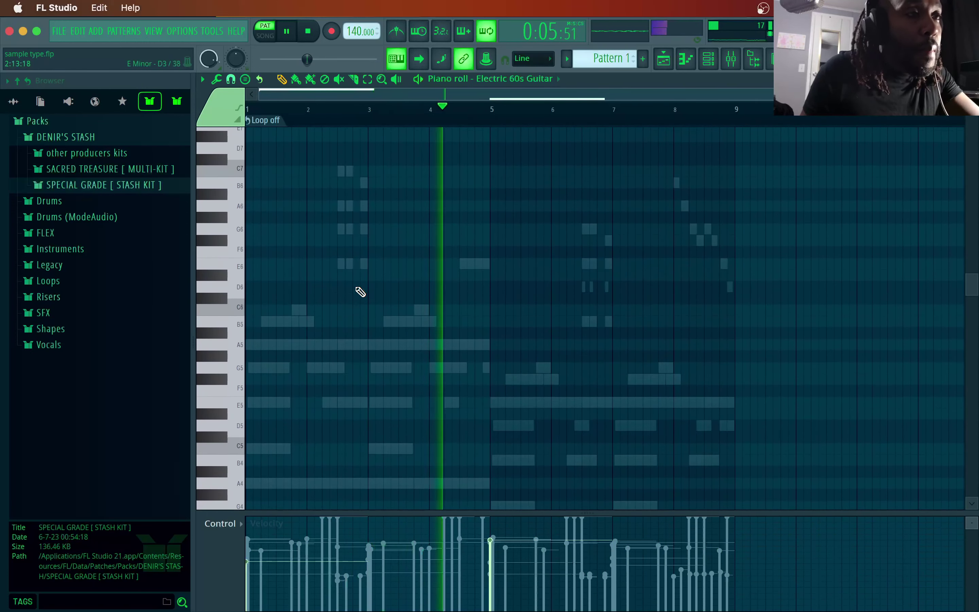
pyautogui.scroll(-3, 358, 291)
pyautogui.scroll(6, 347, 289)
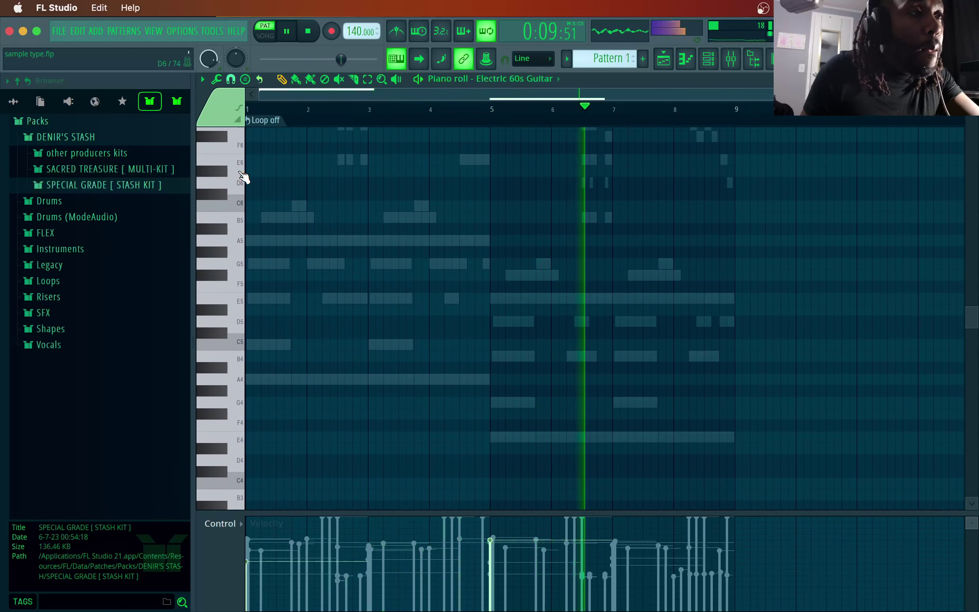
pyautogui.click(241, 186)
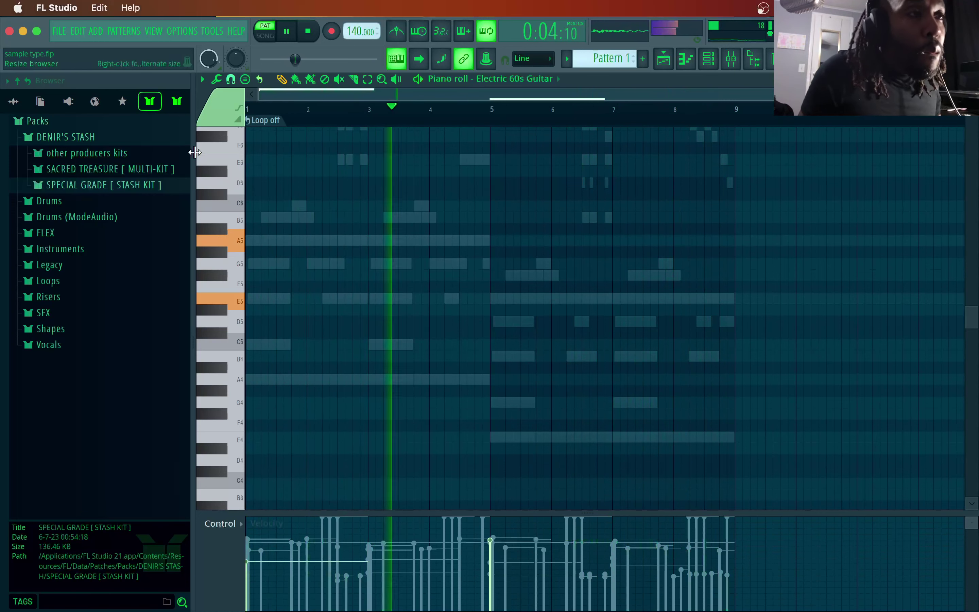
pyautogui.click(315, 34)
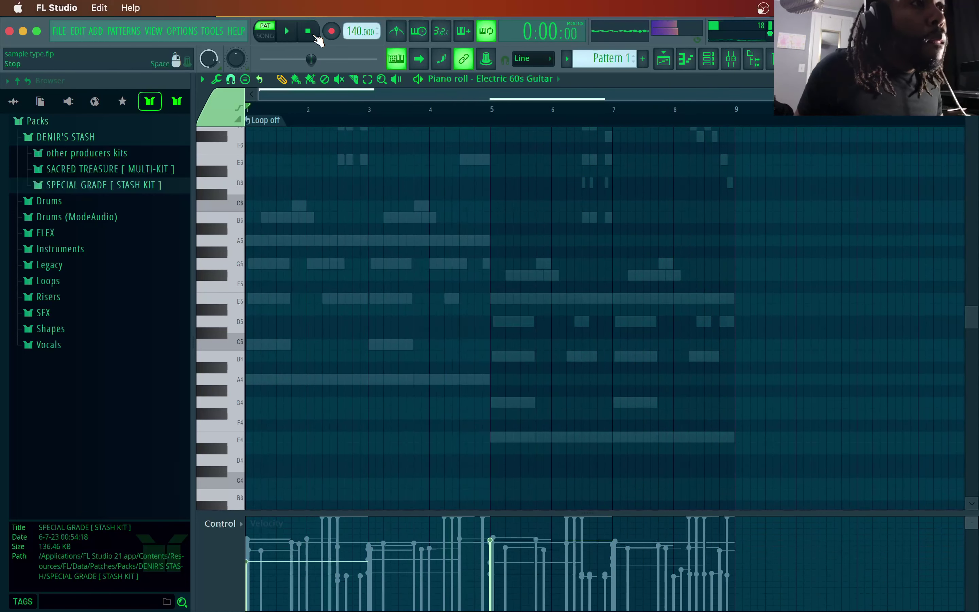
pyautogui.click(283, 30)
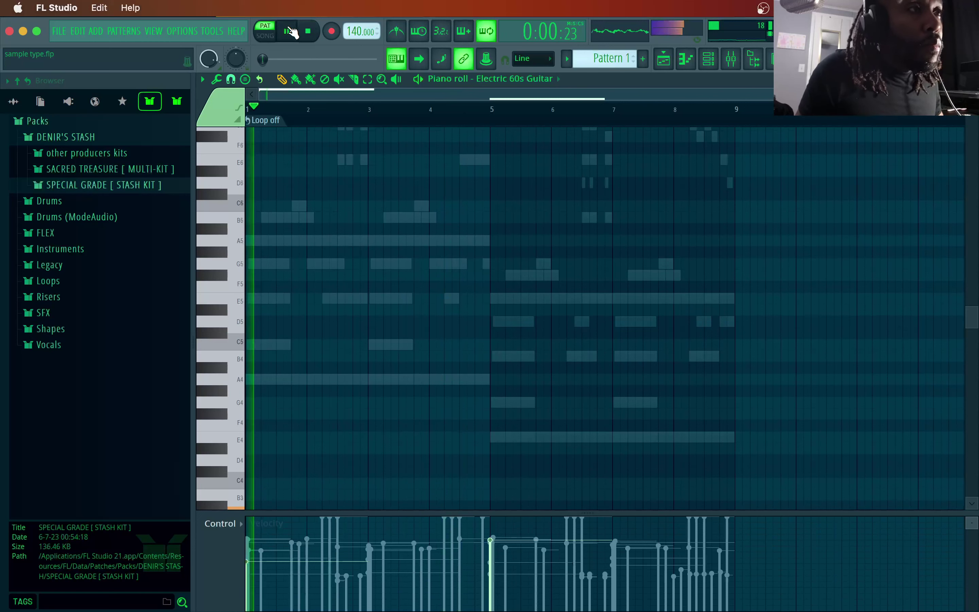
pyautogui.click(310, 30)
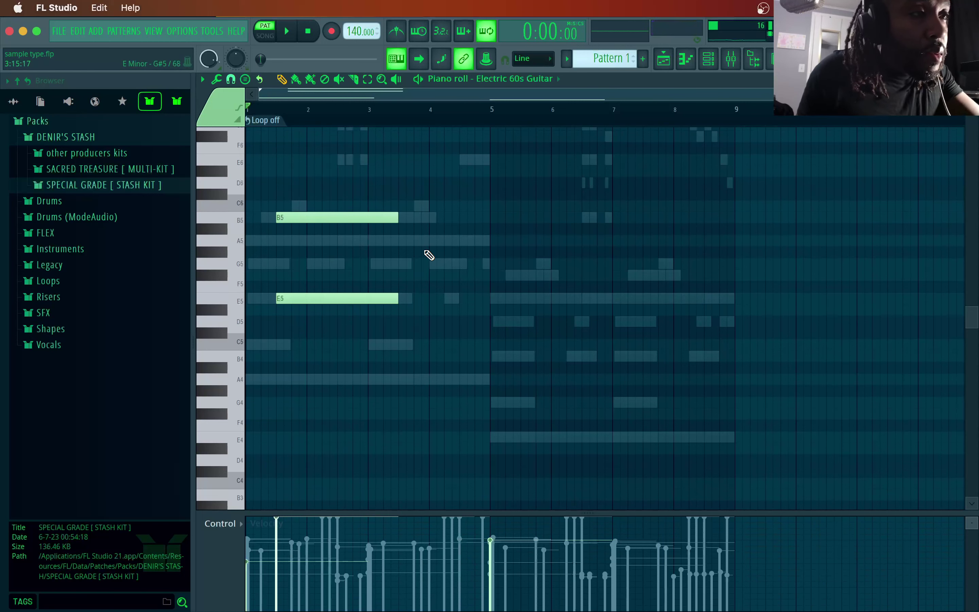
# - Randomize the velocities of the B5 and E5 guitar notes and play the pattern
pyautogui.moveTo(372, 248); pyautogui.dragTo(290, 344)
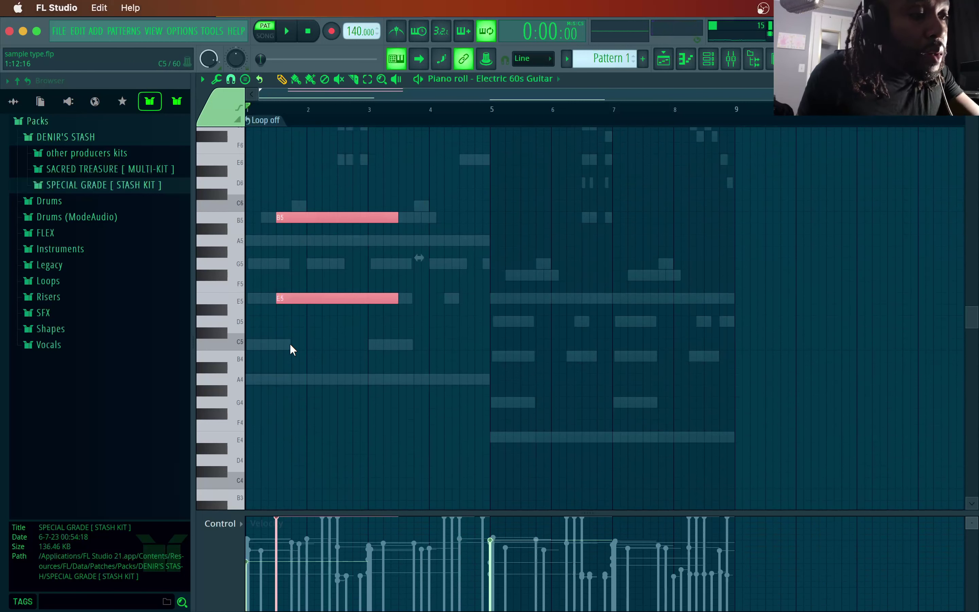
pyautogui.hotkey('alt', 'r')
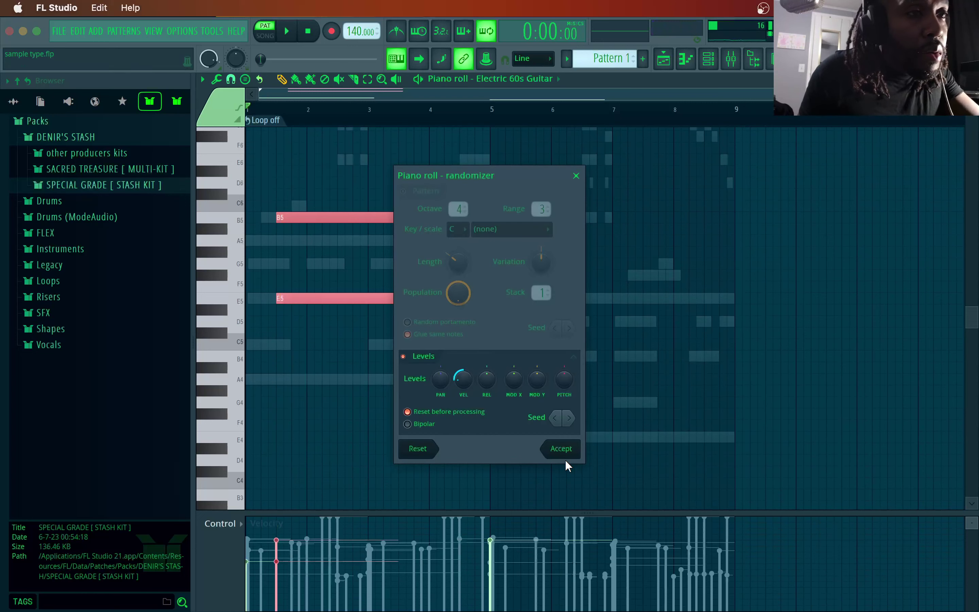
pyautogui.click(567, 450)
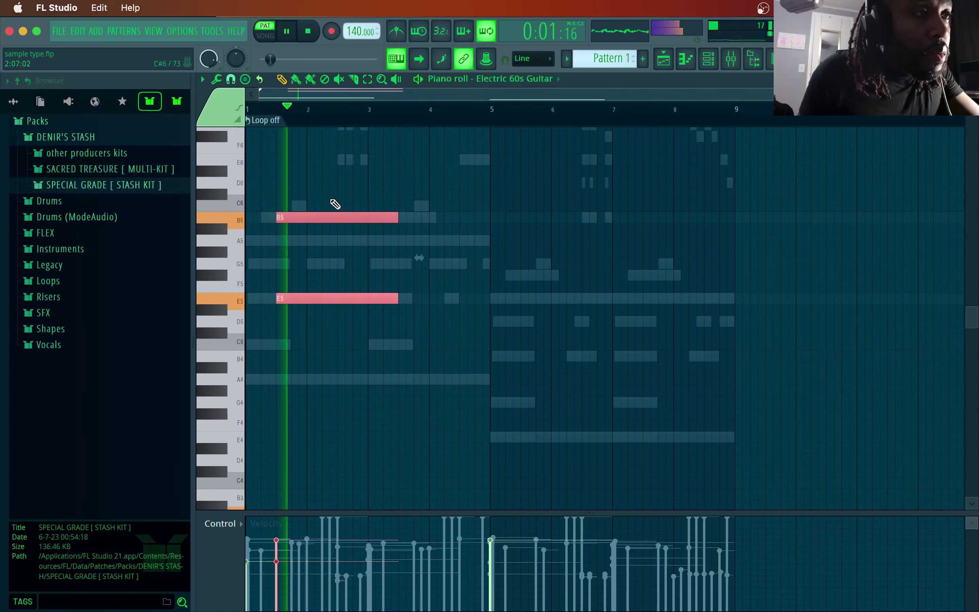
# - Shift the B5 and E5 guitar notes together one beat earlier, to beat 2 of bar 1, and play the pattern
pyautogui.press('space')
pyautogui.moveTo(382, 190); pyautogui.dragTo(331, 310)
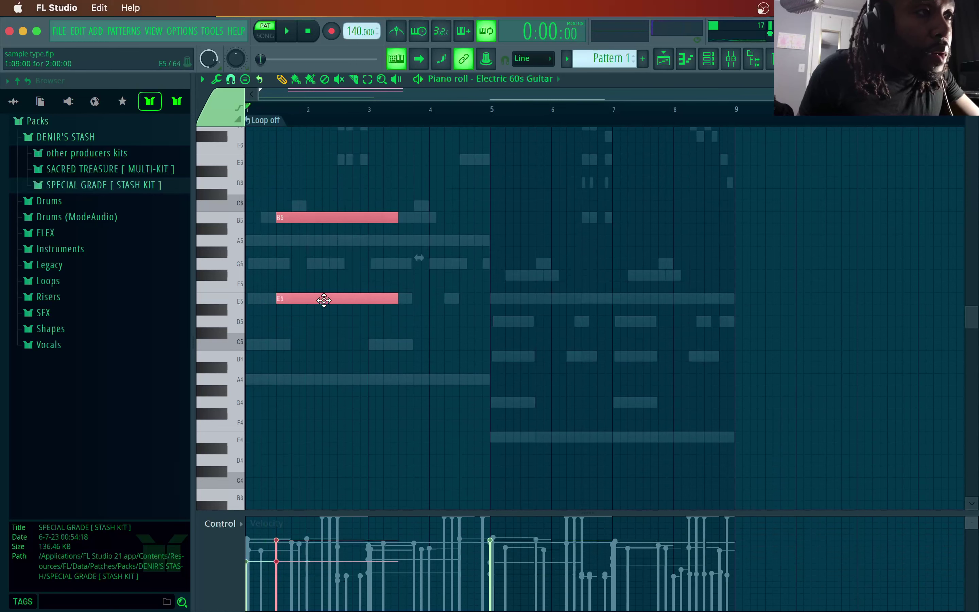
pyautogui.press('space')
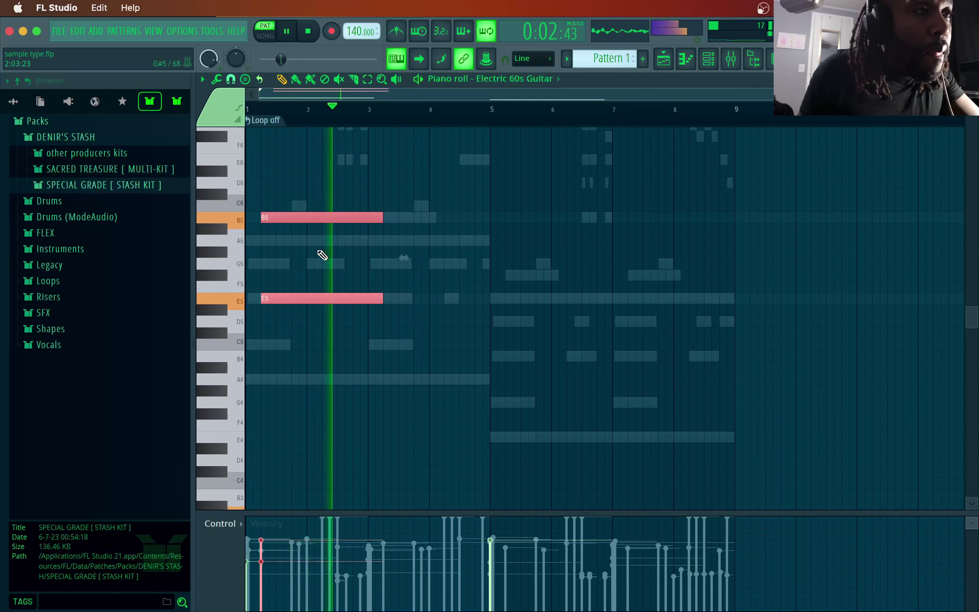
# - Add two-bar A5 and G5 guitar notes starting on beats 1 and 3 of bar 2, and play the pattern
pyautogui.press('space')
pyautogui.click(308, 241)
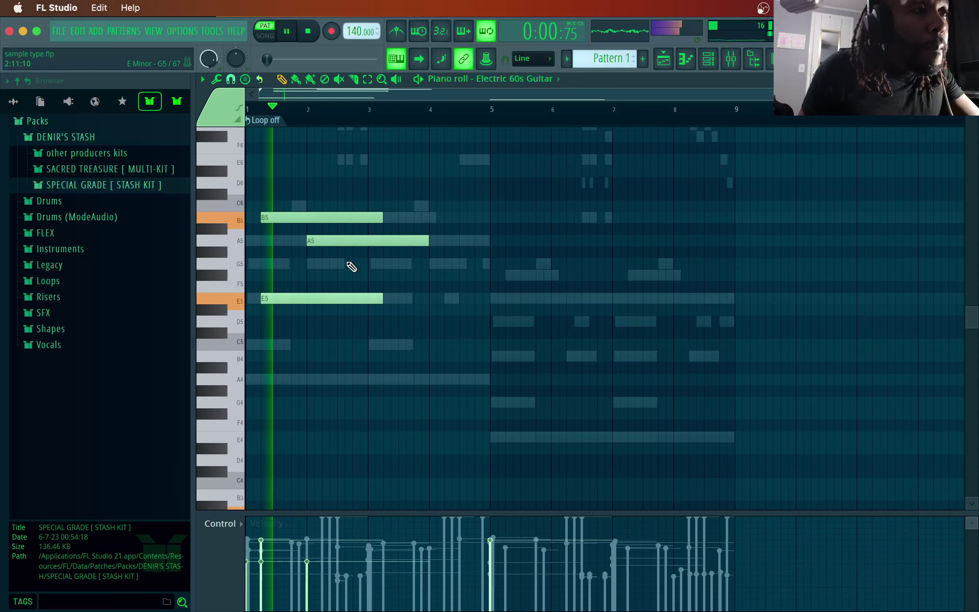
pyautogui.press('space')
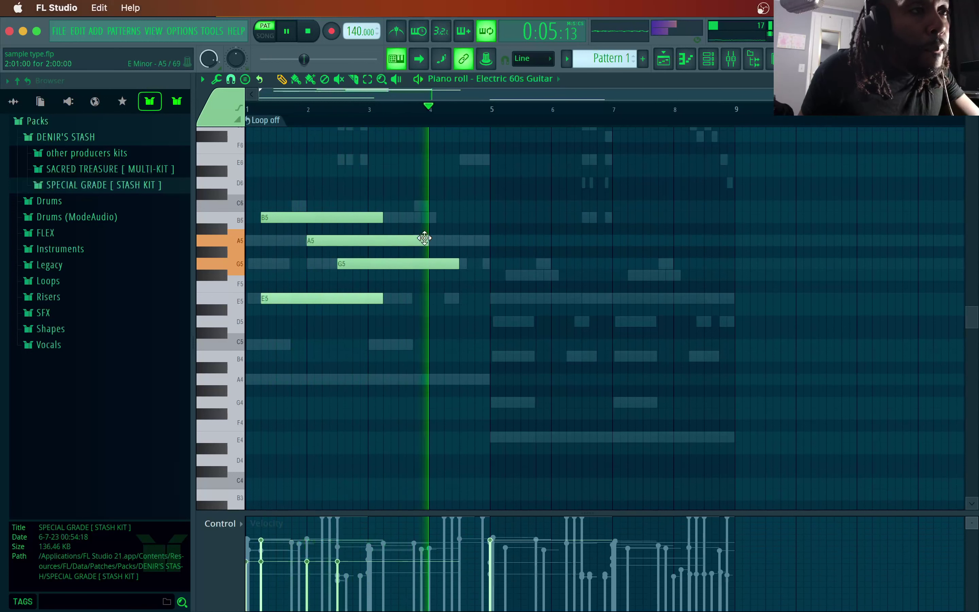
# - Add a C6 note at bar 4 and a B5 note halfway through bar 4, both ending at bar 5
pyautogui.press('space')
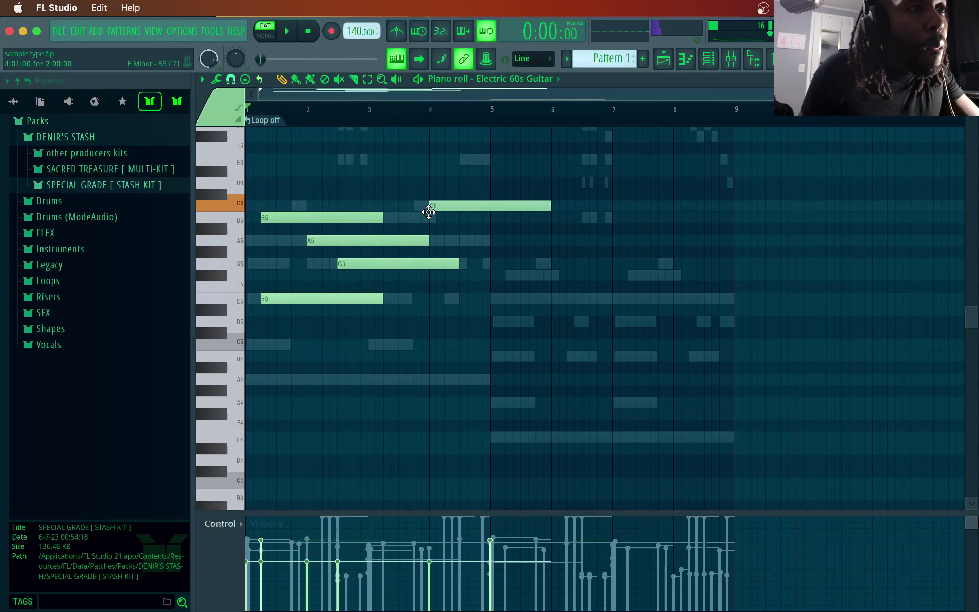
pyautogui.moveTo(460, 239); pyautogui.dragTo(463, 223)
pyautogui.press('space')
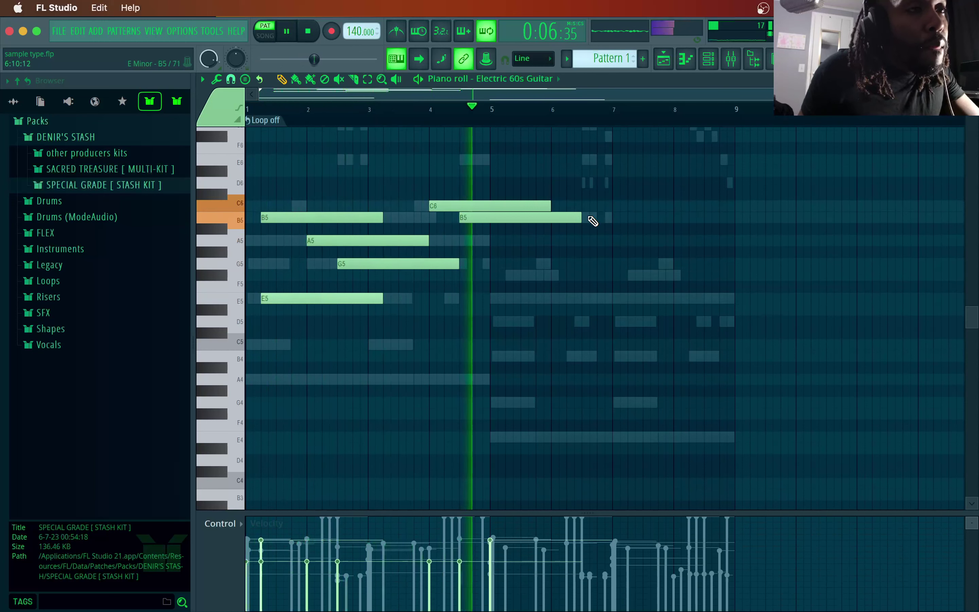
pyautogui.moveTo(581, 218); pyautogui.dragTo(487, 256)
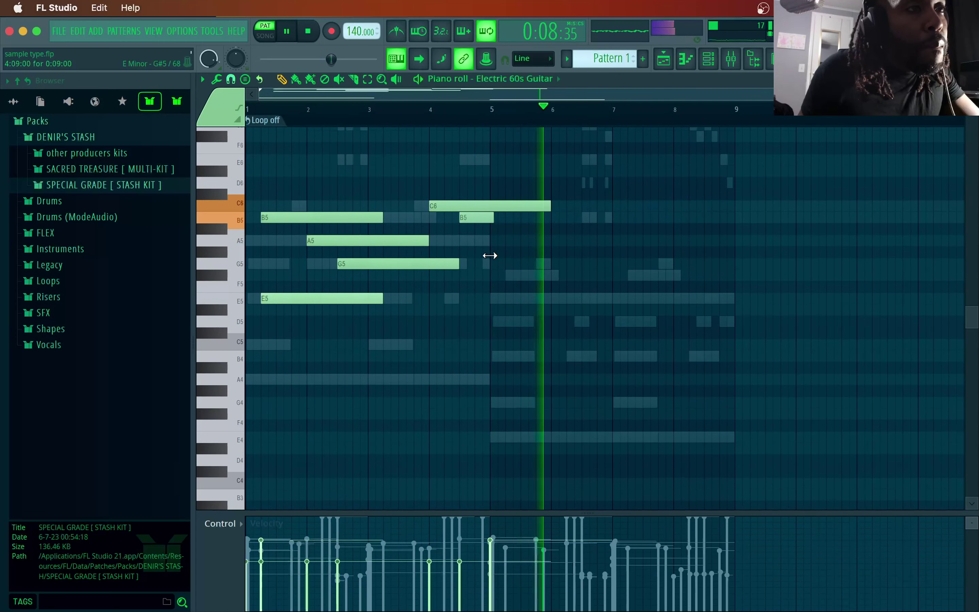
pyautogui.moveTo(550, 205); pyautogui.dragTo(489, 232)
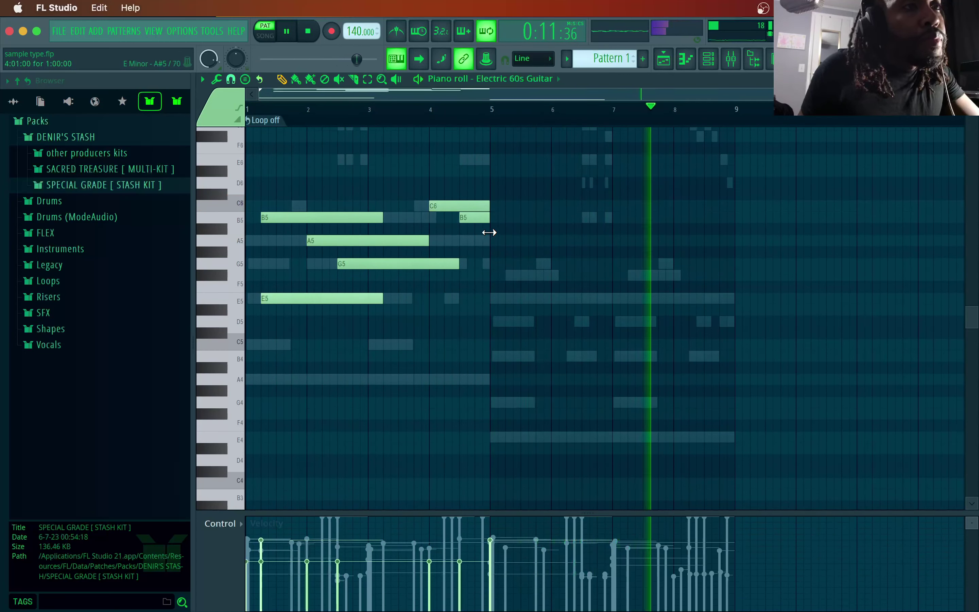
# - Duplicate the guitar notes of bars 1–4 into bars 5–8 and transpose the copy down five semitones
pyautogui.click(491, 122)
pyautogui.hotkey('ctrl', 'a')
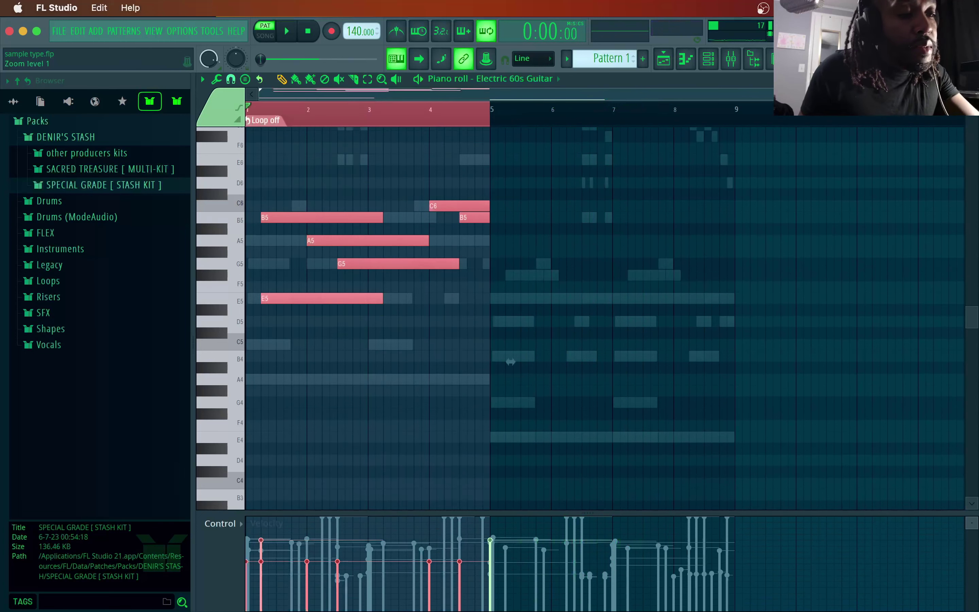
pyautogui.hotkey('ctrl', 'b')
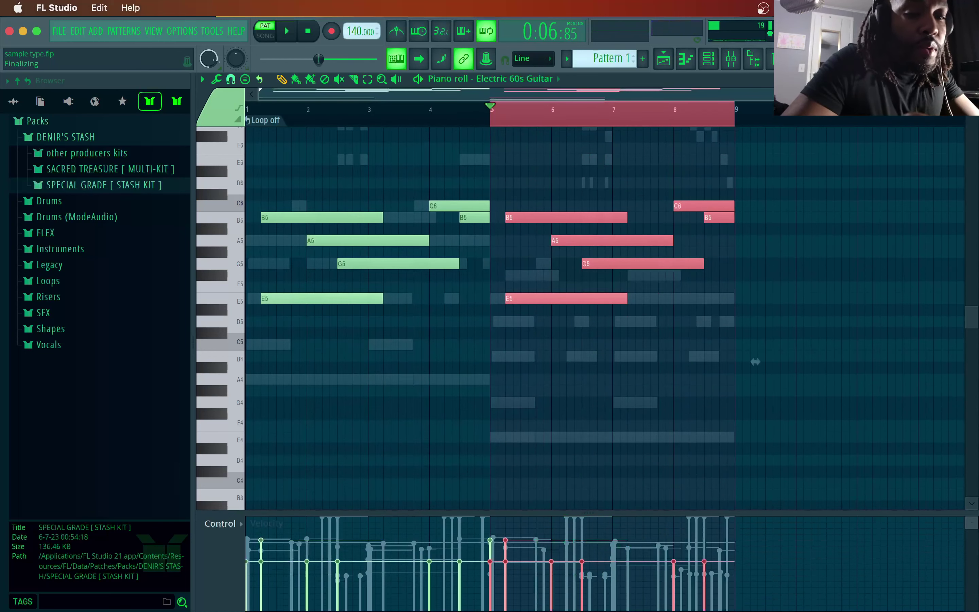
pyautogui.moveTo(755, 361); pyautogui.dragTo(755, 419)
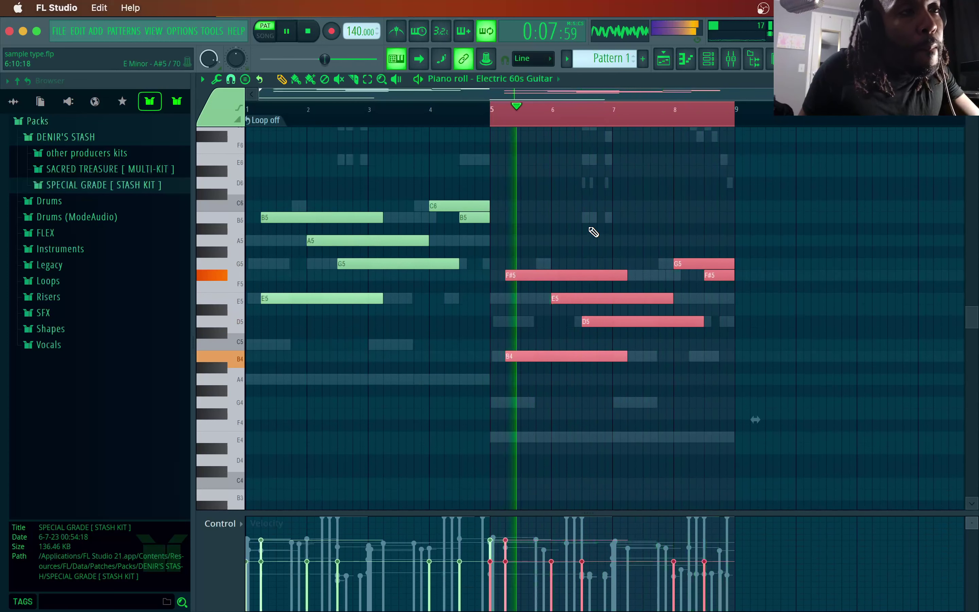
pyautogui.keyDown('super'); pyautogui.click(564, 238); pyautogui.keyUp('super')
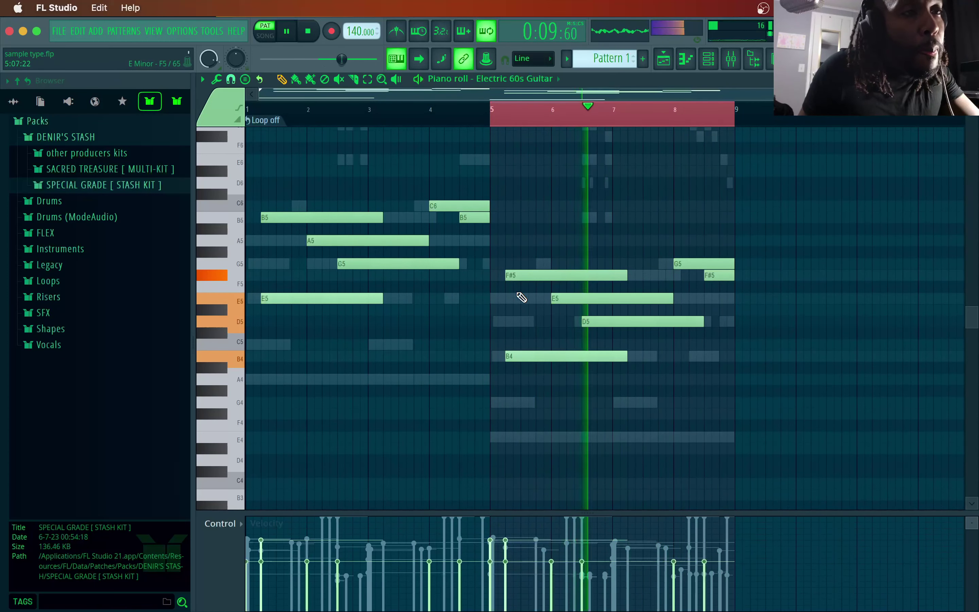
# - Raise the B4 guitar note in bar 5 by one octave to B5
pyautogui.click(432, 116)
pyautogui.click(432, 116)
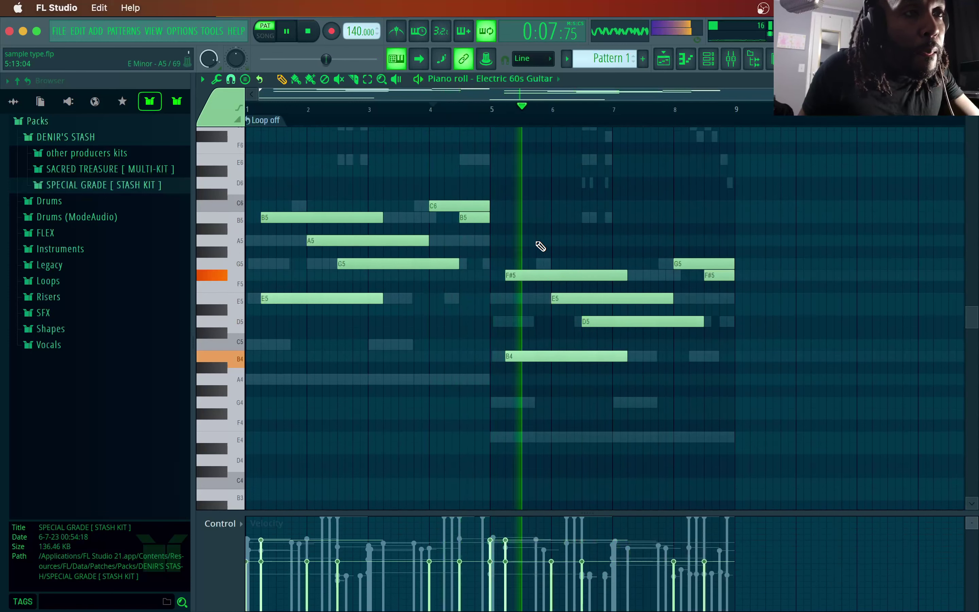
pyautogui.moveTo(531, 265); pyautogui.dragTo(529, 378)
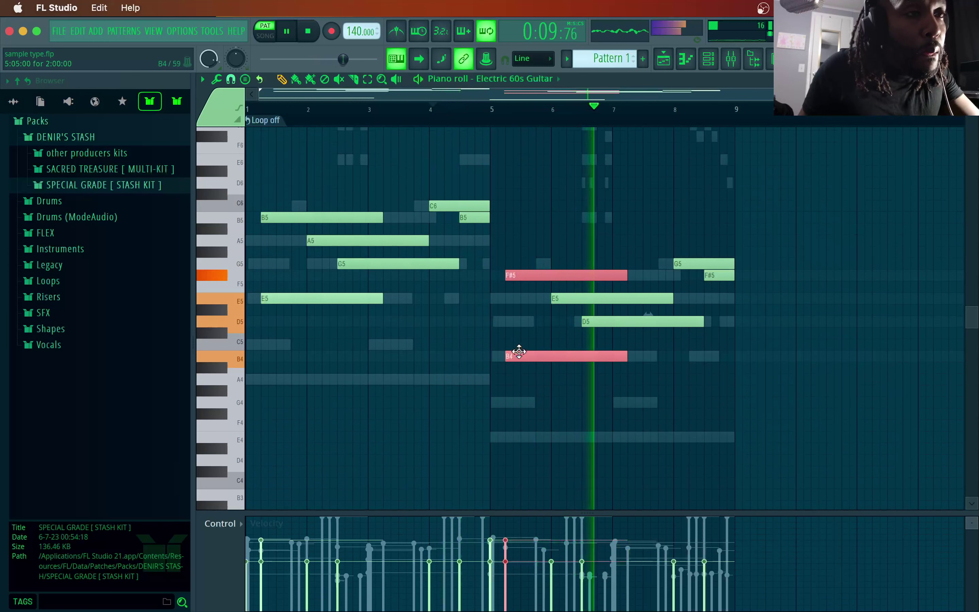
pyautogui.moveTo(518, 329); pyautogui.dragTo(531, 371)
pyautogui.press('super+Up')
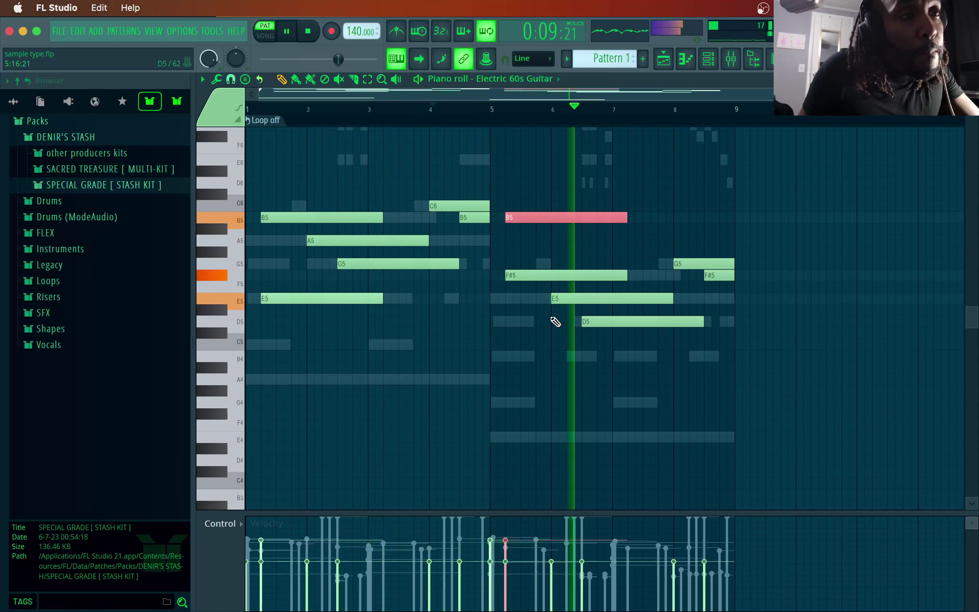
# - Raise the E5 and D5 guitar notes starting in bar 6 by one octave to E6 and D6
pyautogui.press('space')
pyautogui.moveTo(543, 295); pyautogui.dragTo(615, 344)
pyautogui.press('super+Up')
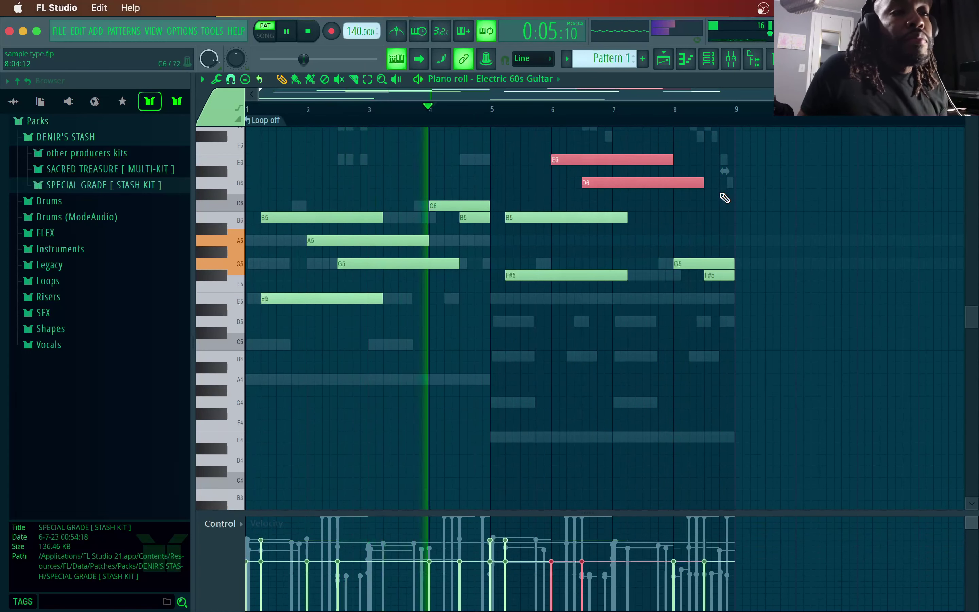
# - Close the piano roll and set the Electric 60s Guitar channel's volume to 62%
pyautogui.rightClick(739, 187)
pyautogui.press('Escape')
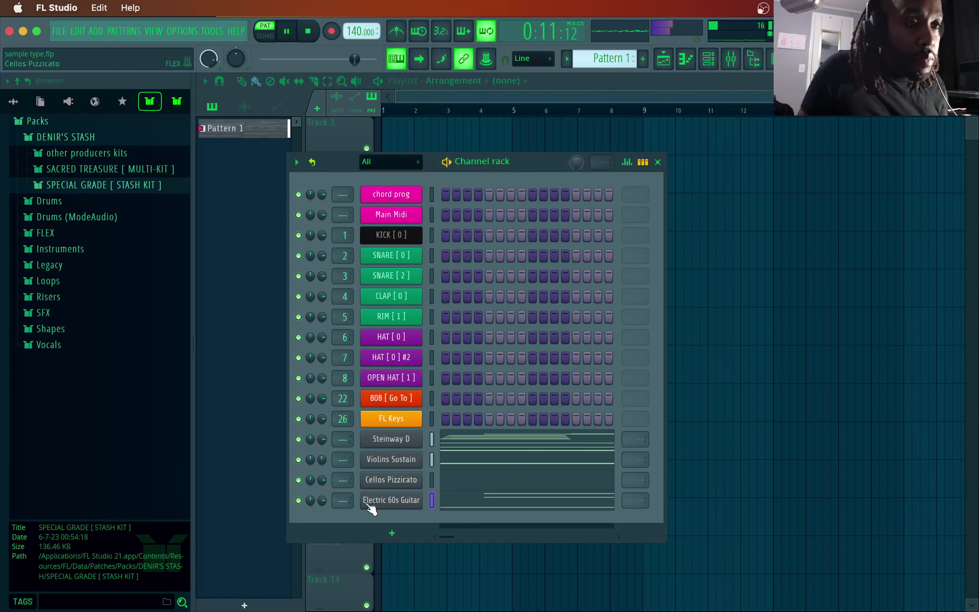
pyautogui.moveTo(323, 500); pyautogui.dragTo(325, 516)
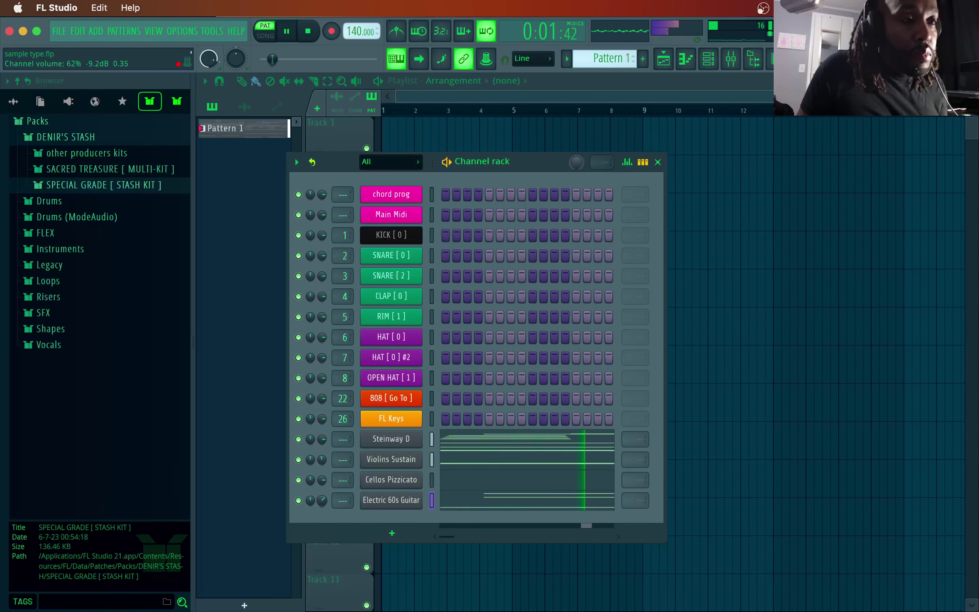
# - Add a FLEX instrument channel and load the Flute preset by searching all packs for "flu"
pyautogui.click(392, 533)
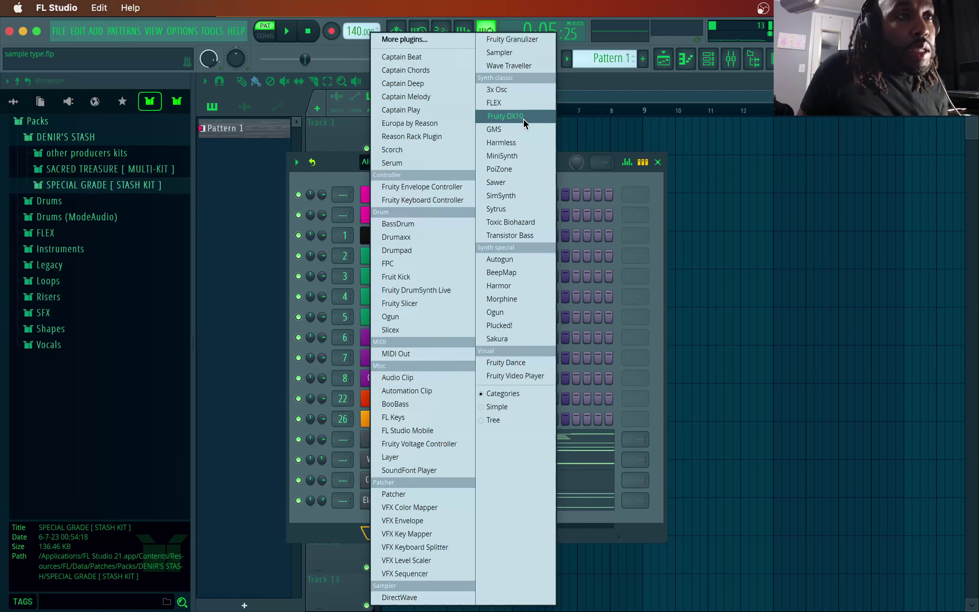
pyautogui.click(518, 100)
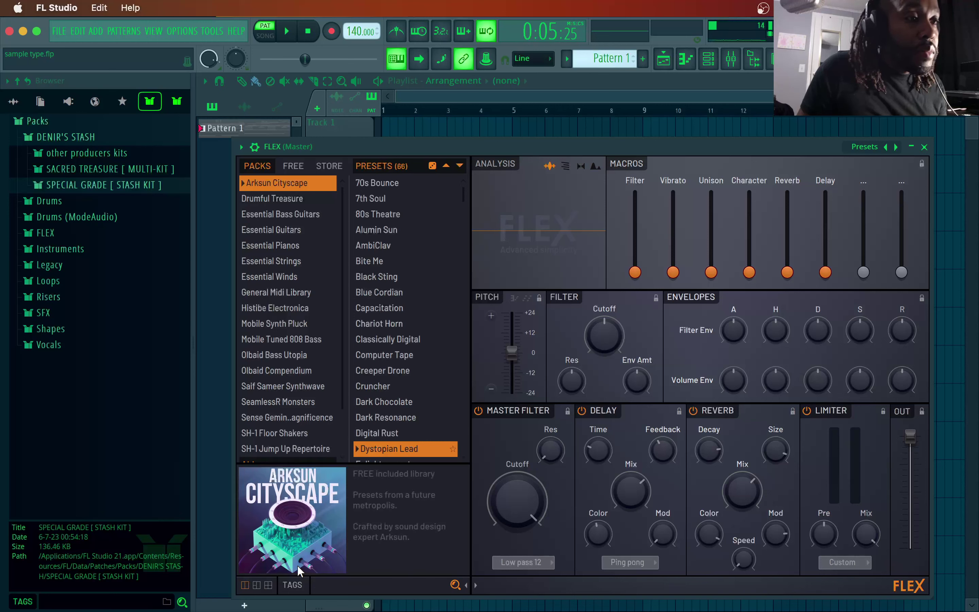
pyautogui.click(280, 462)
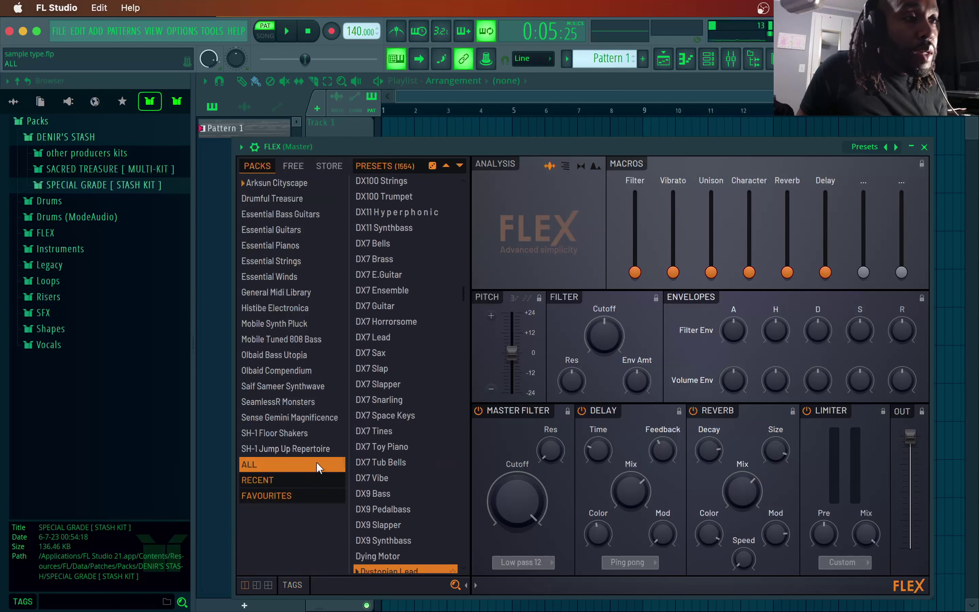
pyautogui.click(426, 502)
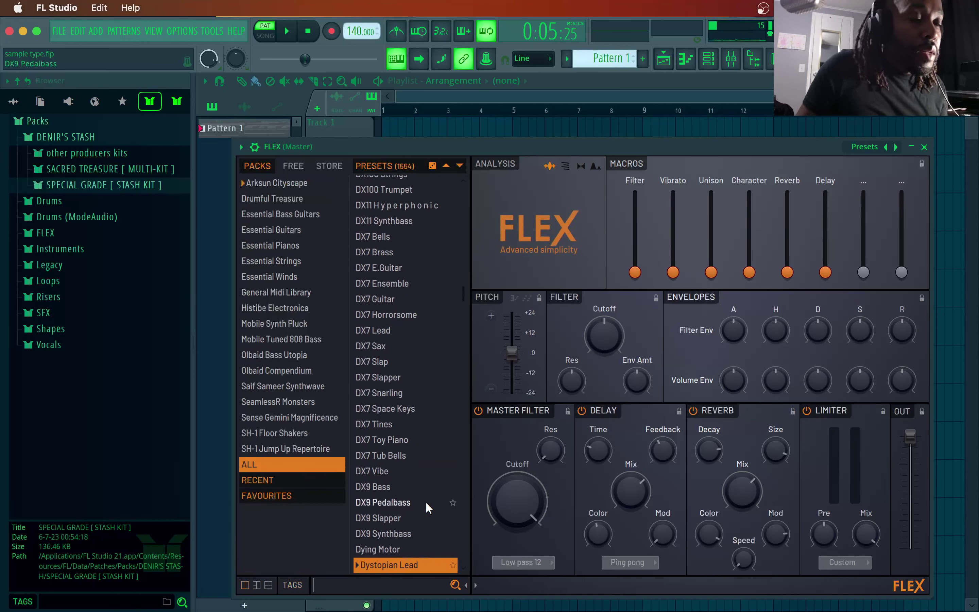
pyautogui.write('f')
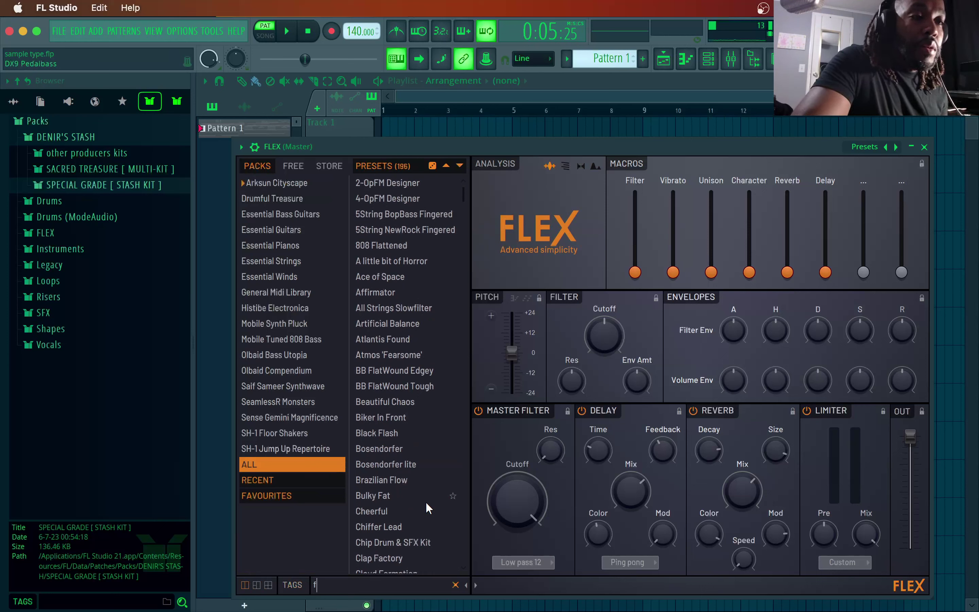
pyautogui.write('lu')
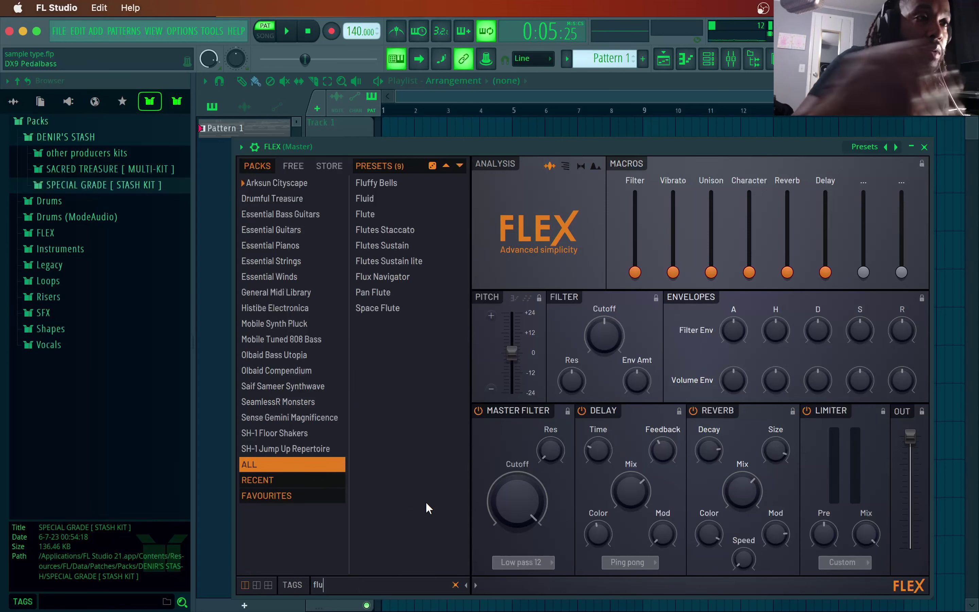
pyautogui.click(383, 214)
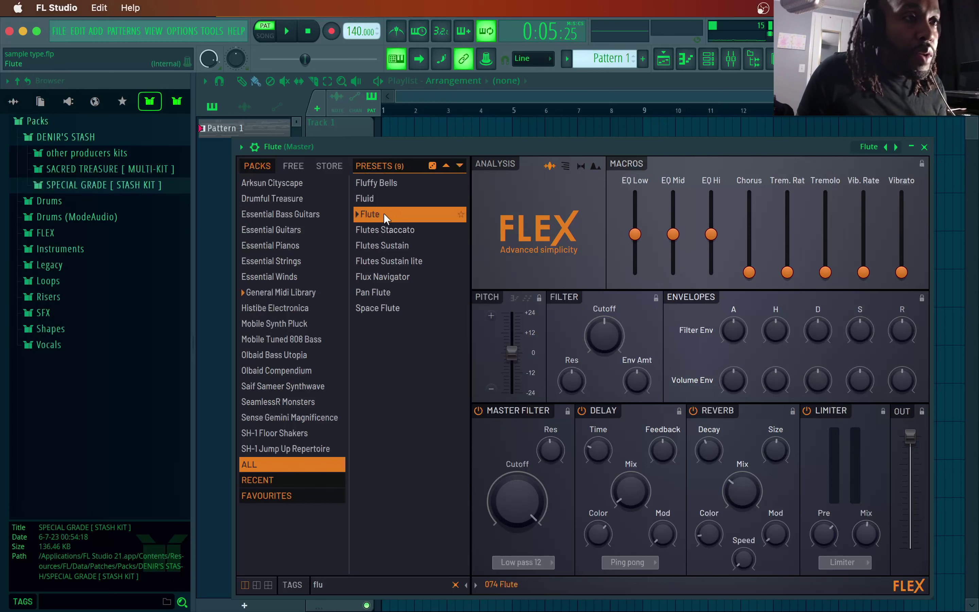
pyautogui.click(924, 147)
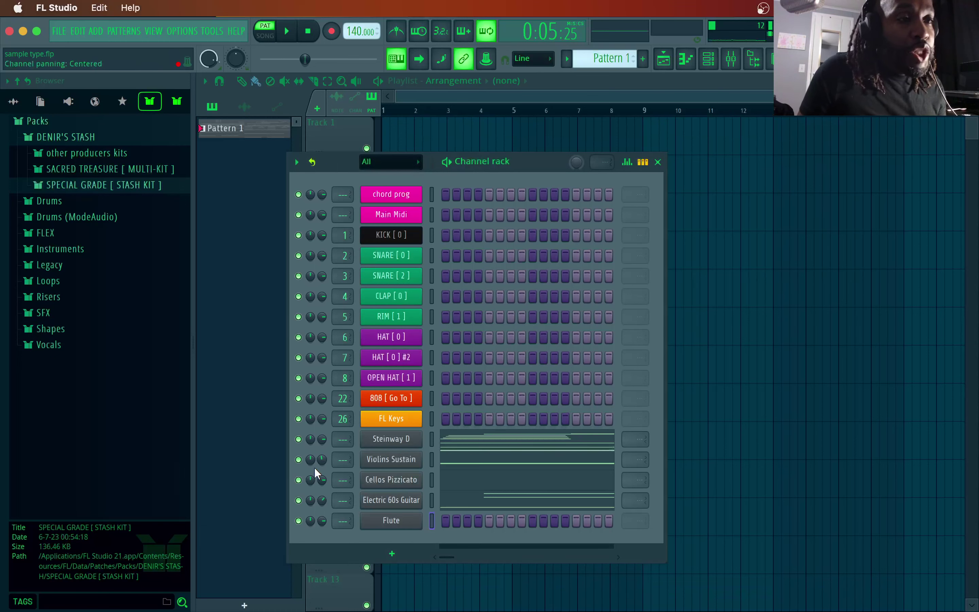
# - Open the Flute channel's piano roll and play back the pattern to audition ideas against it
pyautogui.rightClick(382, 521)
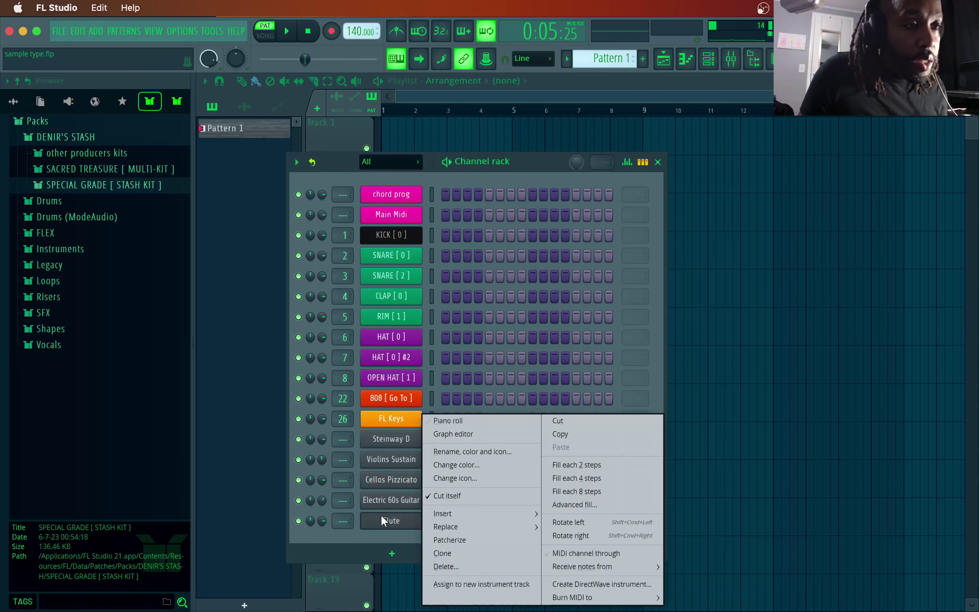
pyautogui.click(447, 421)
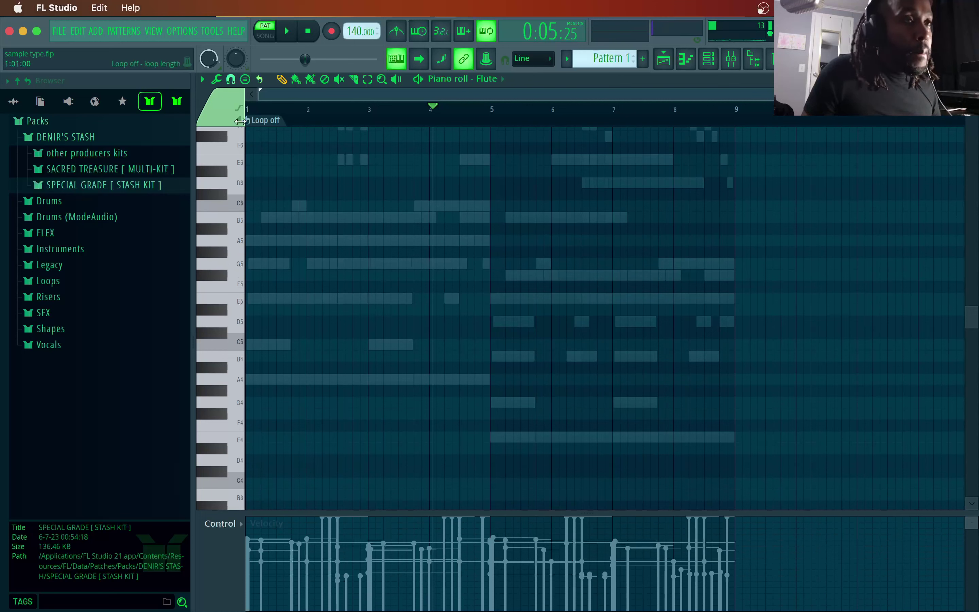
pyautogui.click(285, 31)
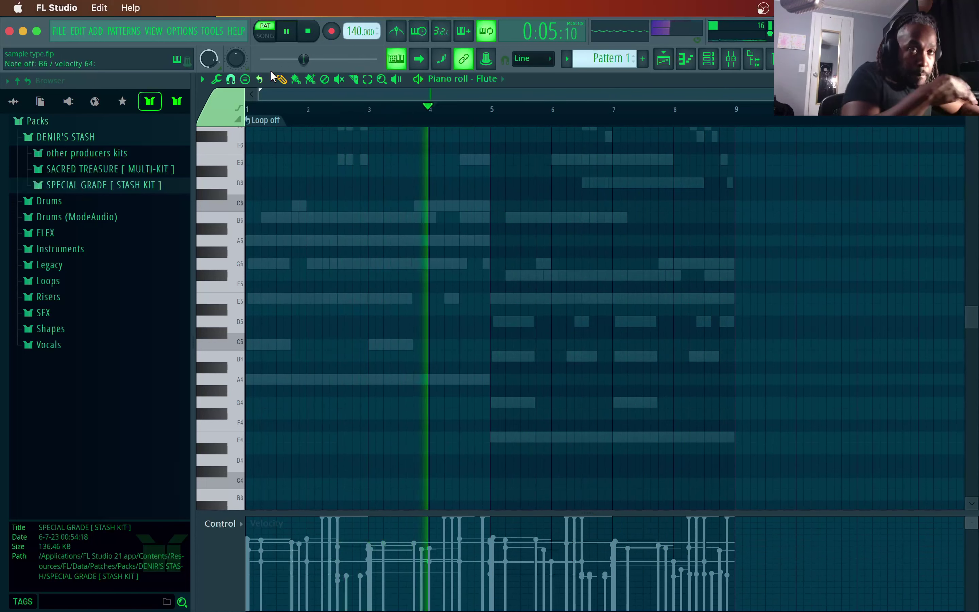
pyautogui.click(304, 32)
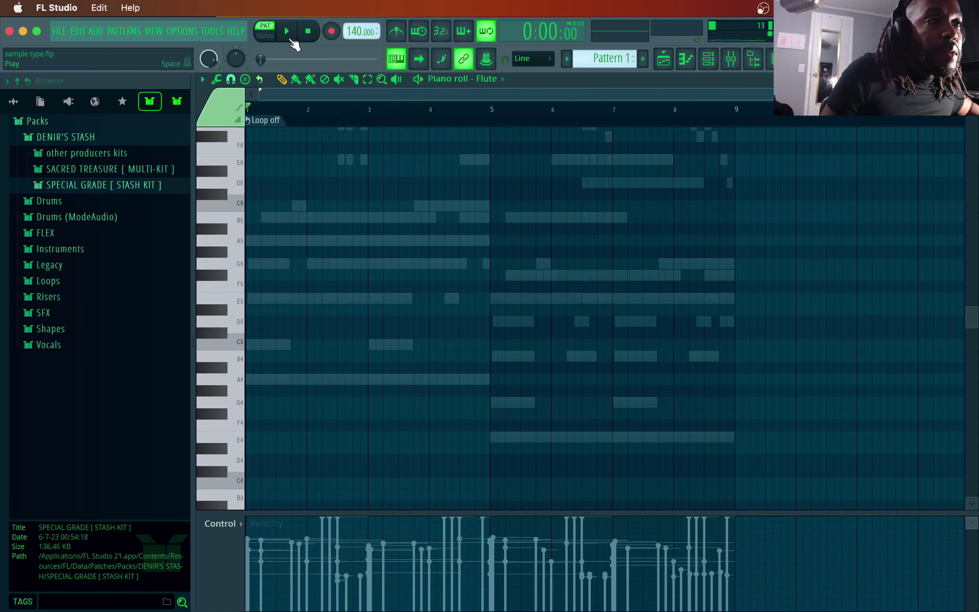
pyautogui.click(287, 33)
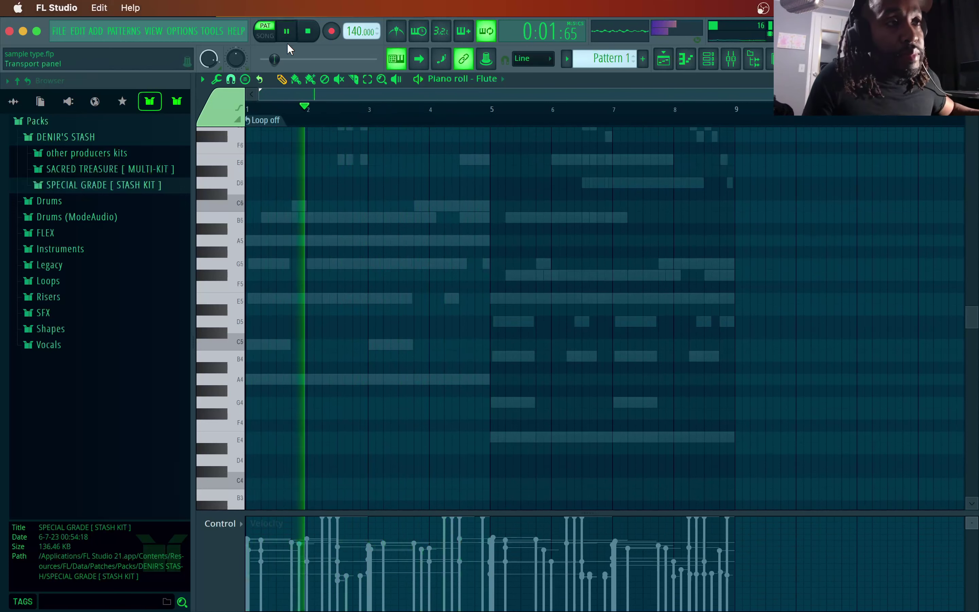
pyautogui.click(307, 32)
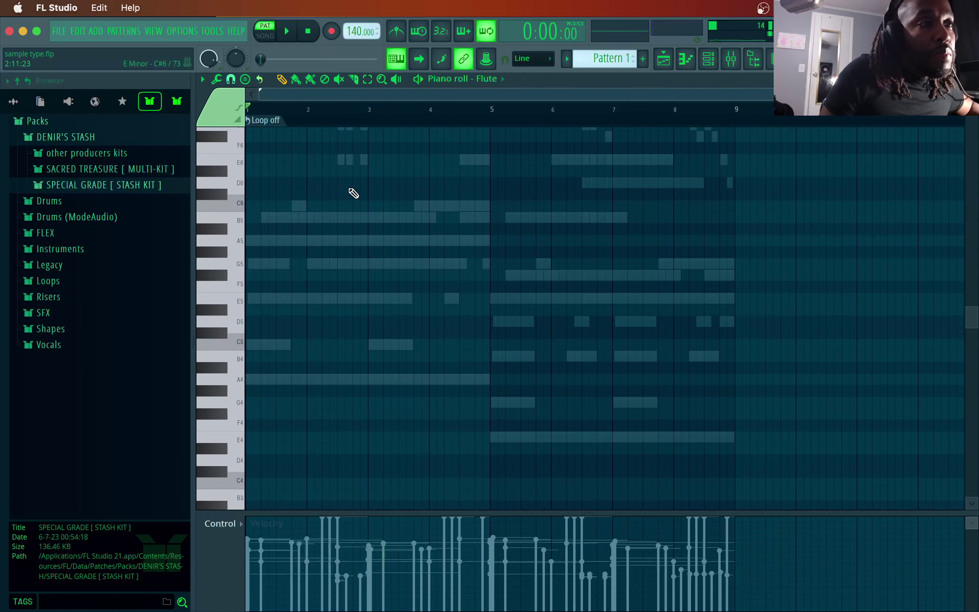
# - Draw an ascending run of short flute notes E6, F#6, G6 and A6 across the second half of bar 2
pyautogui.scroll(5, 347, 178)
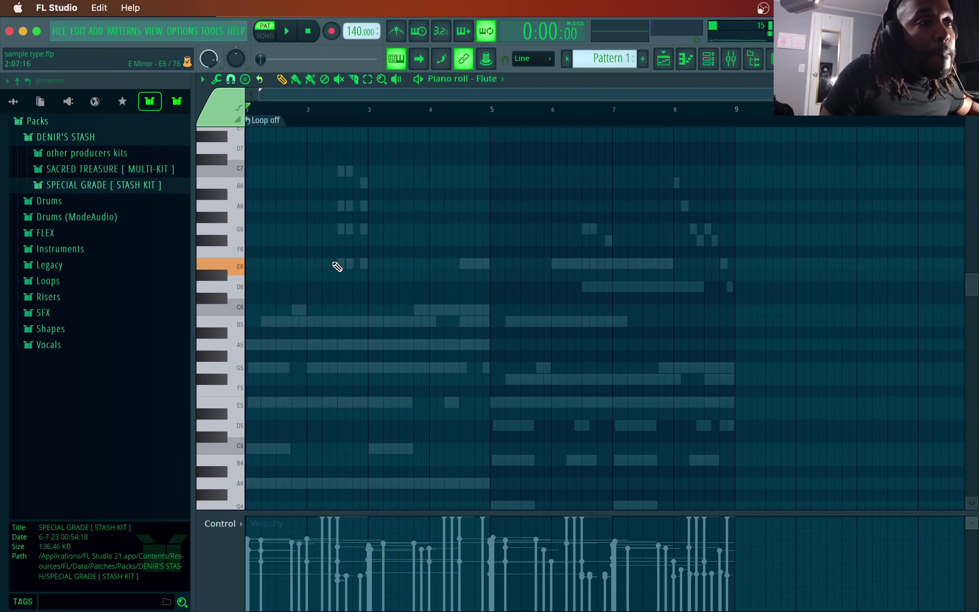
pyautogui.click(337, 265)
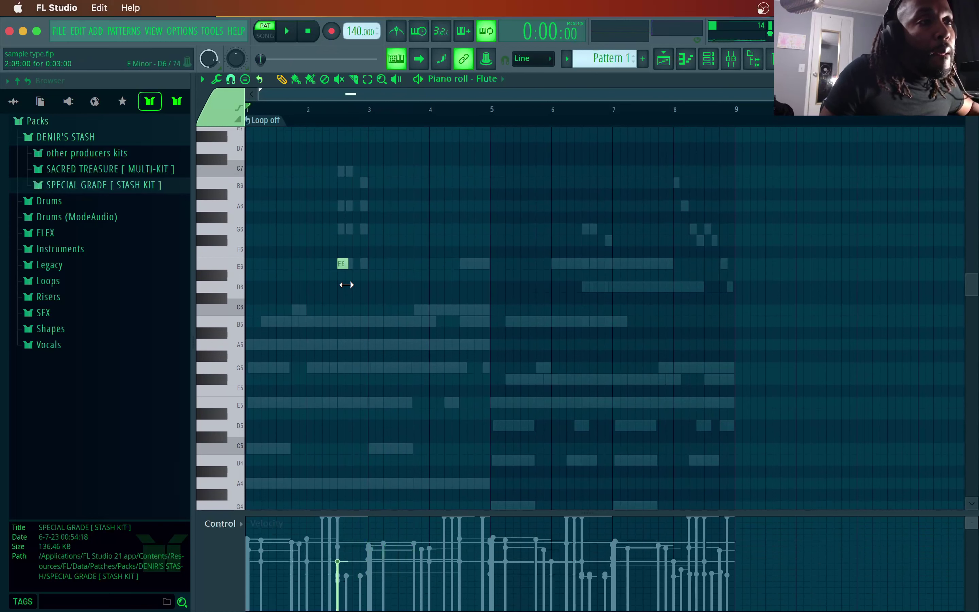
pyautogui.press('space')
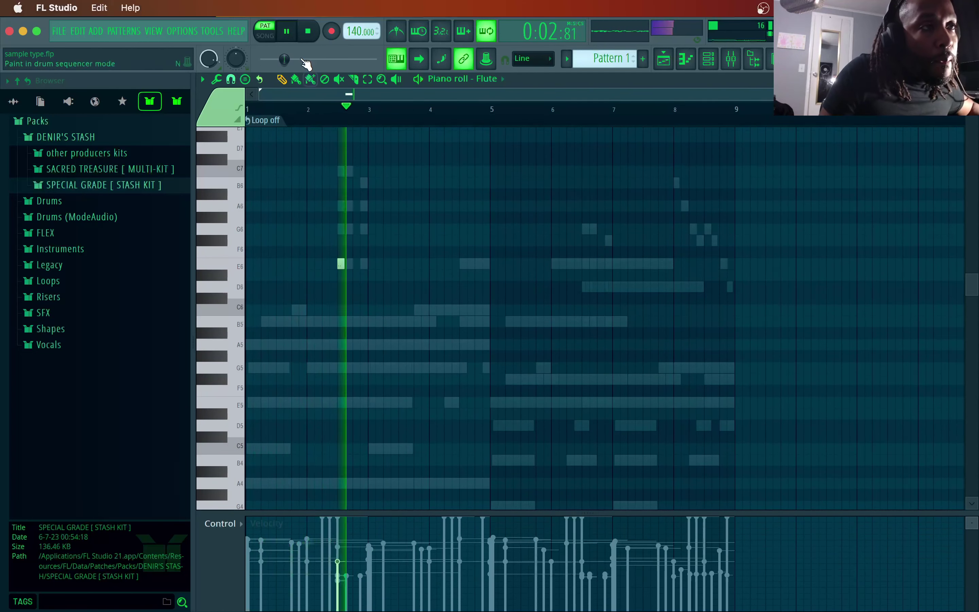
pyautogui.click(309, 34)
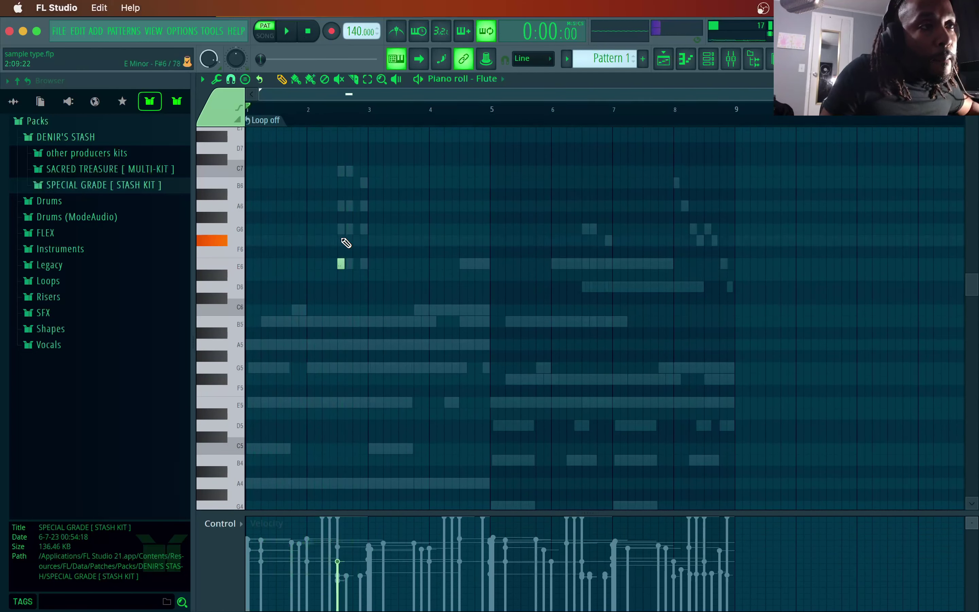
pyautogui.click(356, 241)
pyautogui.moveTo(355, 241); pyautogui.dragTo(348, 249)
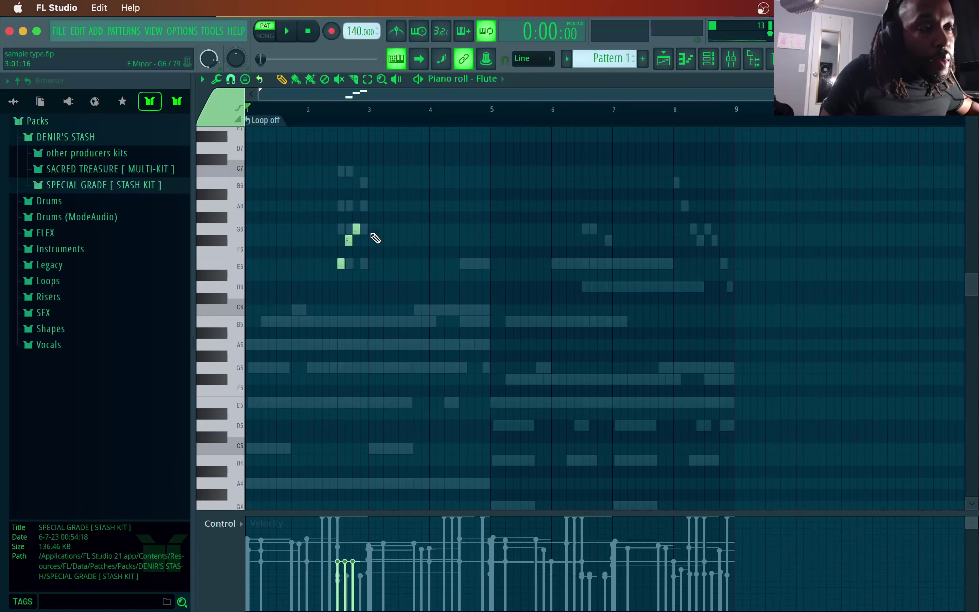
pyautogui.click(359, 206)
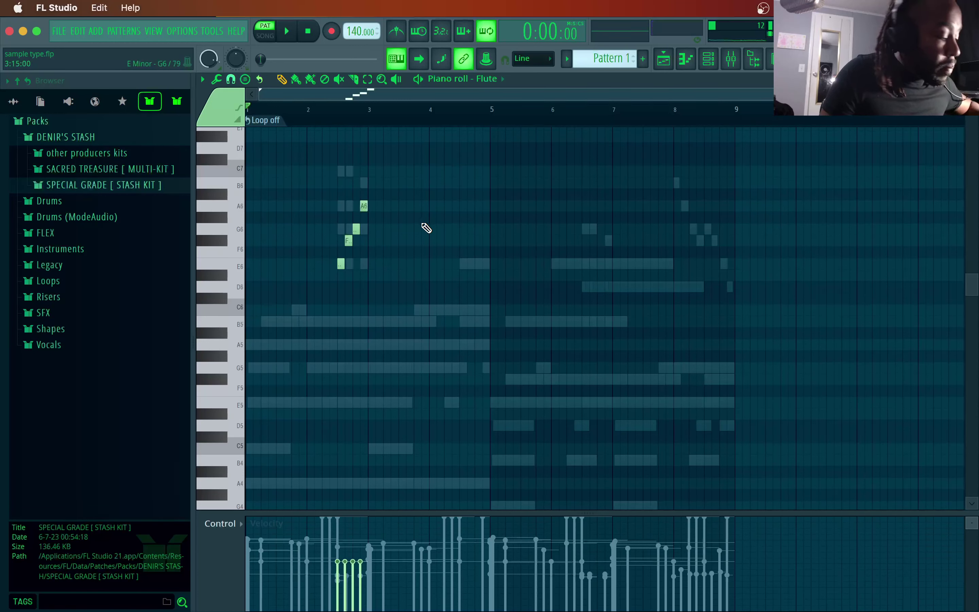
pyautogui.press('u')
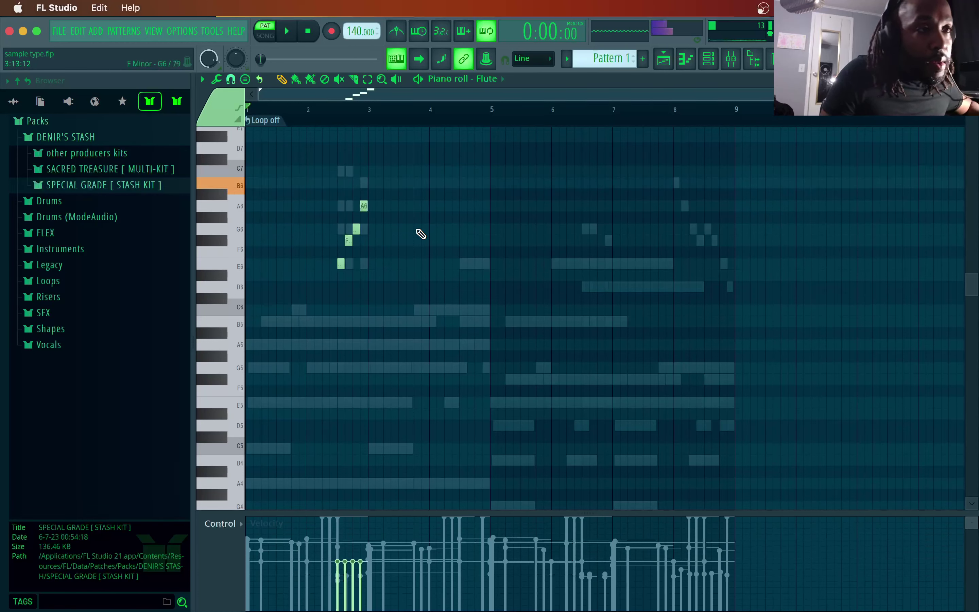
# - Add a B6 flute note at the start of bar 3, lengthen it to one bar, and play back the phrase
pyautogui.click(371, 183)
pyautogui.press('space')
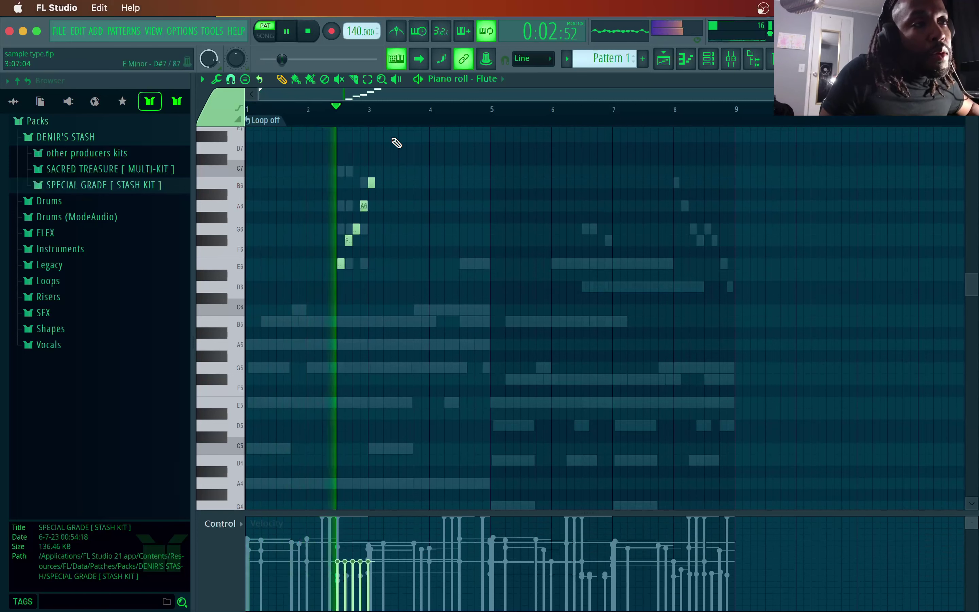
pyautogui.moveTo(374, 182); pyautogui.dragTo(429, 192)
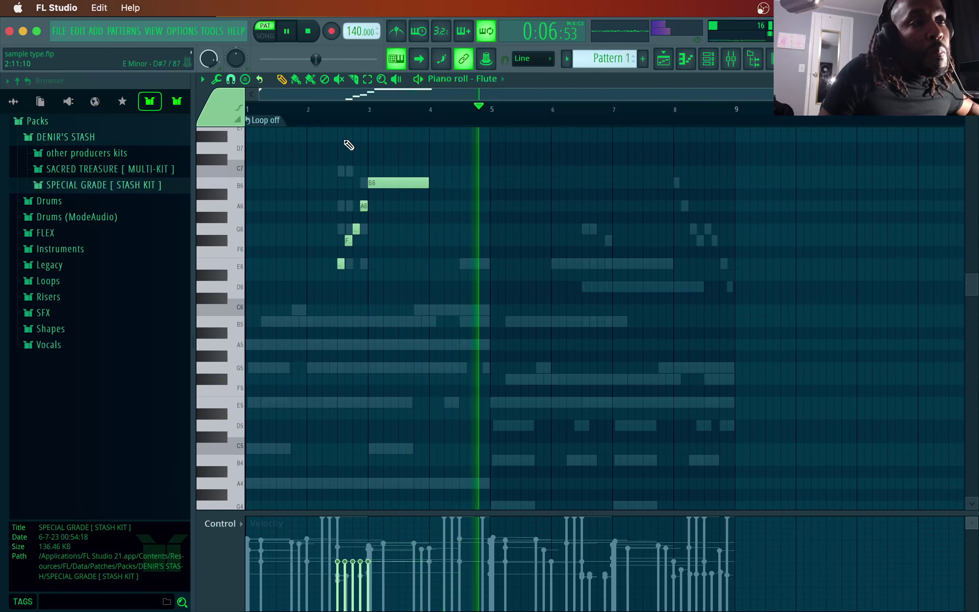
pyautogui.click(309, 31)
pyautogui.press('space')
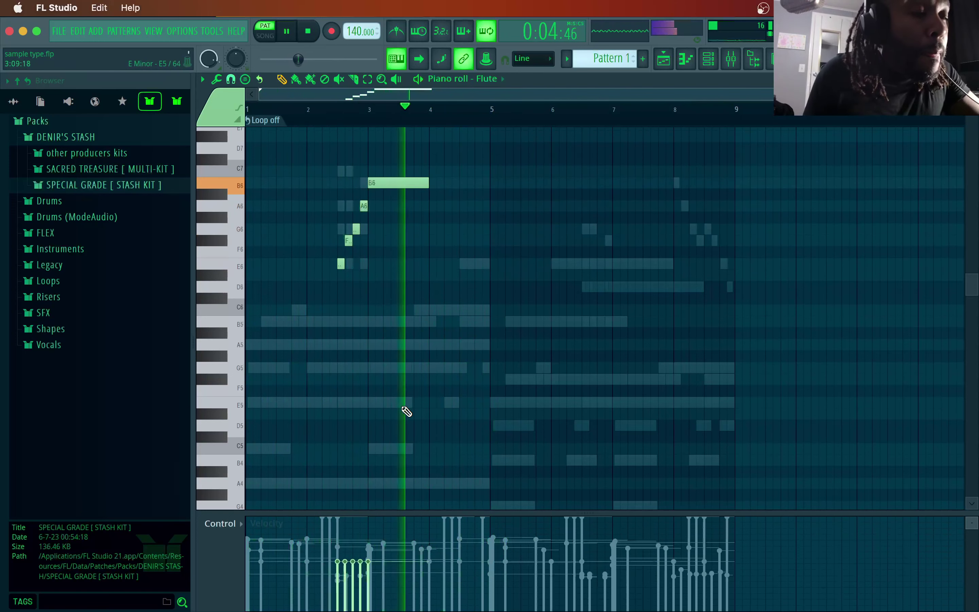
pyautogui.press('space')
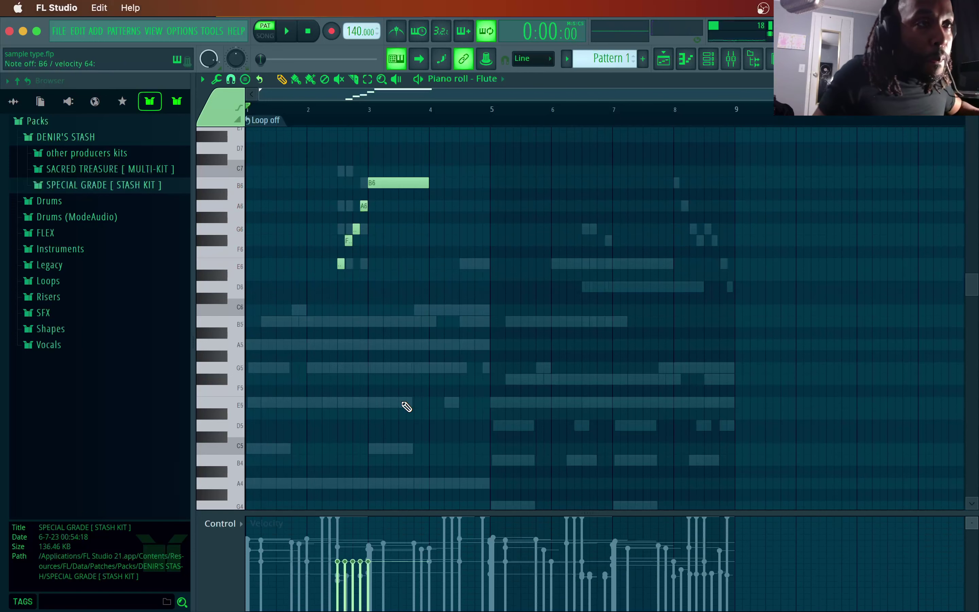
# - Shift the long B6 note slightly past the start of bar 3 and fill the gap with a second short A6 note
pyautogui.click(386, 183)
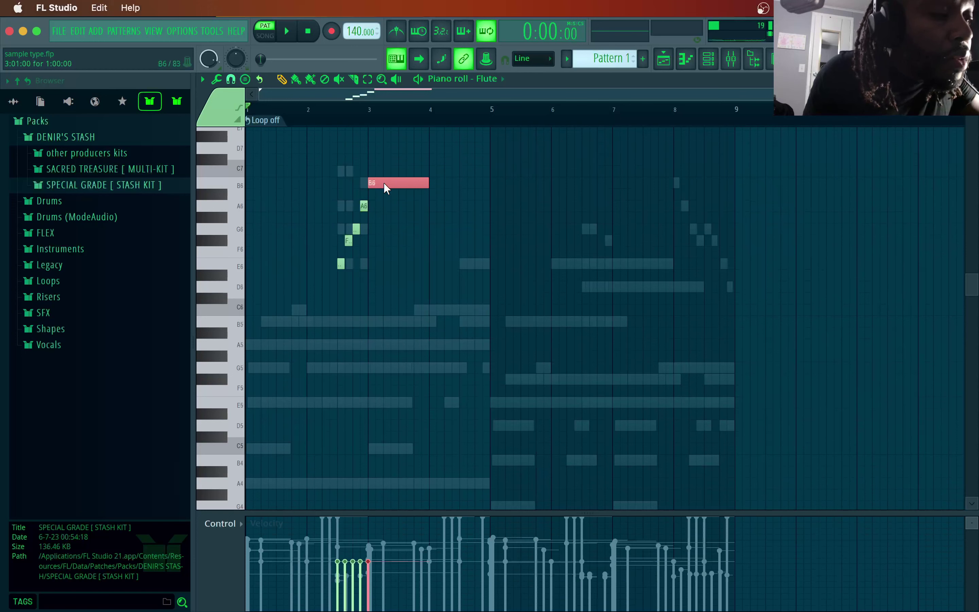
pyautogui.moveTo(384, 183); pyautogui.dragTo(387, 183)
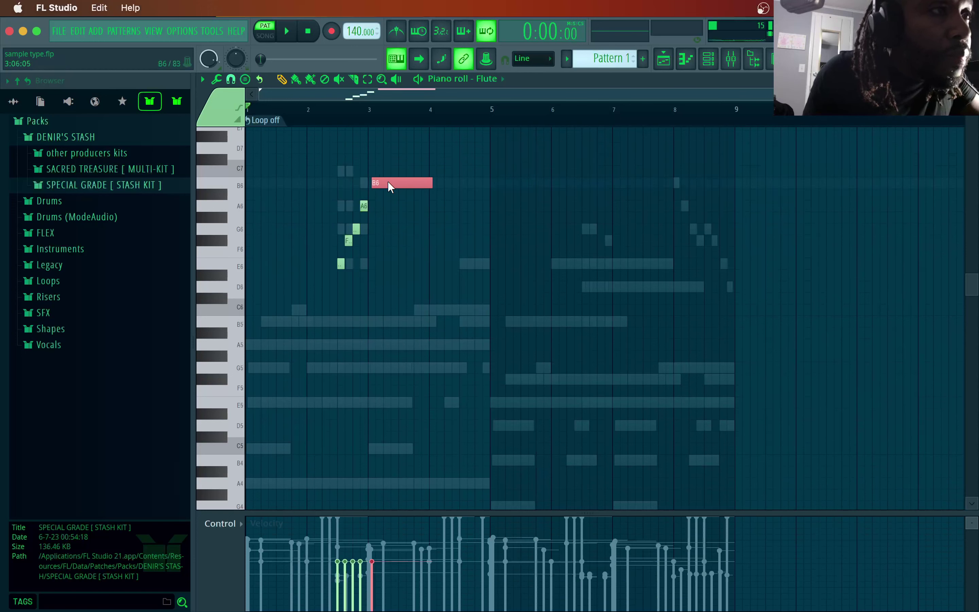
pyautogui.click(364, 207)
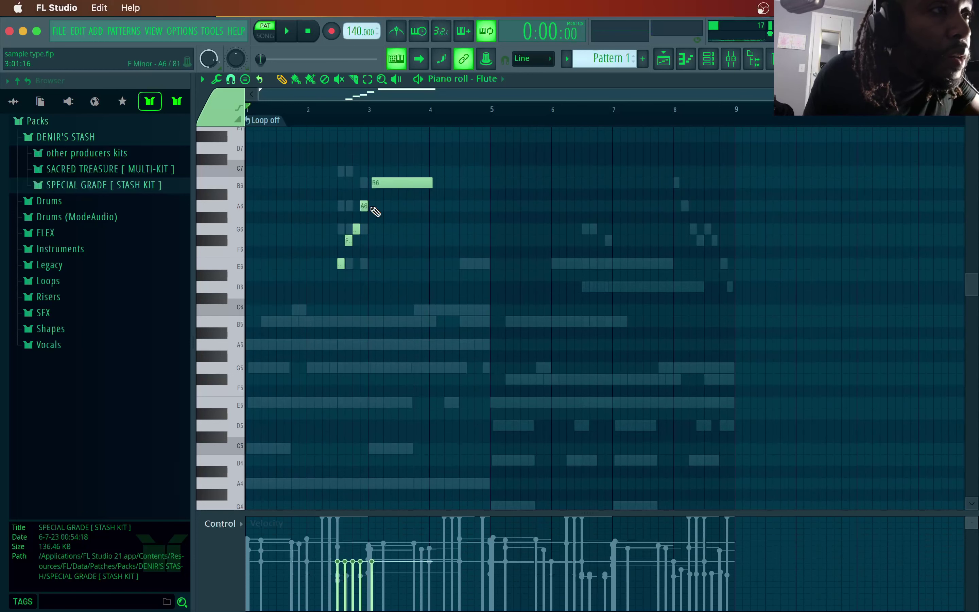
pyautogui.click(371, 208)
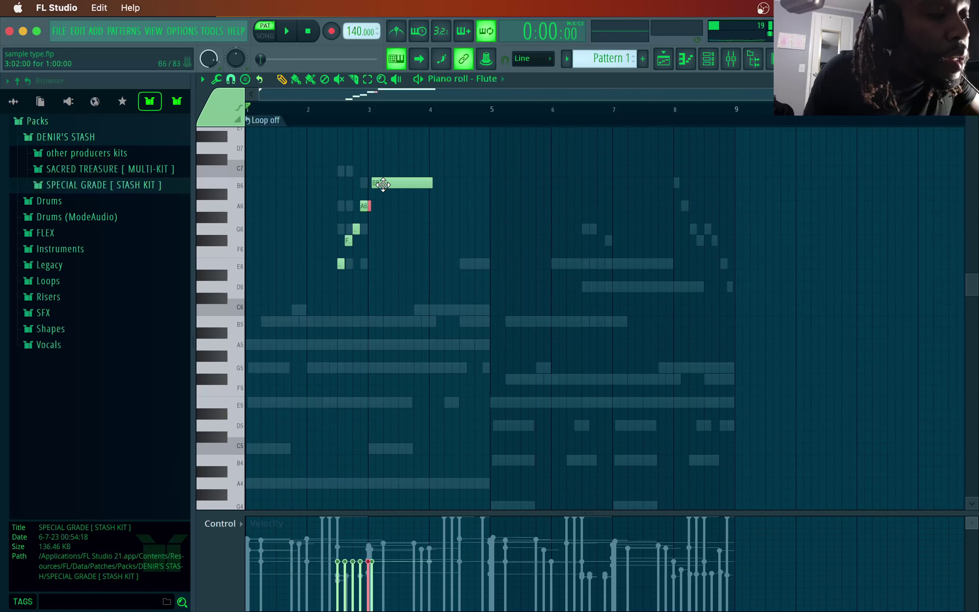
pyautogui.moveTo(385, 182); pyautogui.dragTo(385, 185)
pyautogui.press('space')
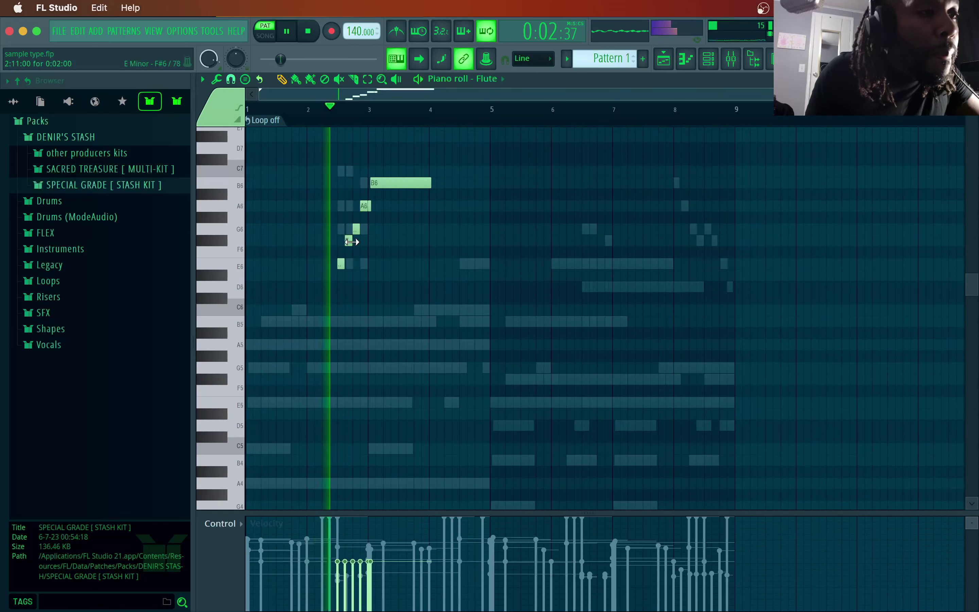
pyautogui.press('space')
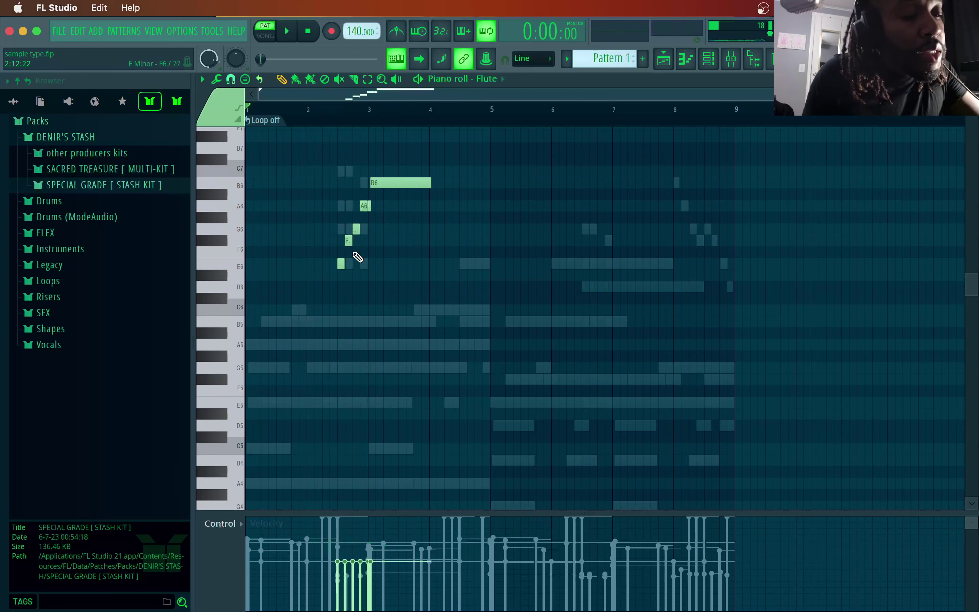
# - Randomize the velocity levels of the flute notes and play back the pattern
pyautogui.press('super+r')
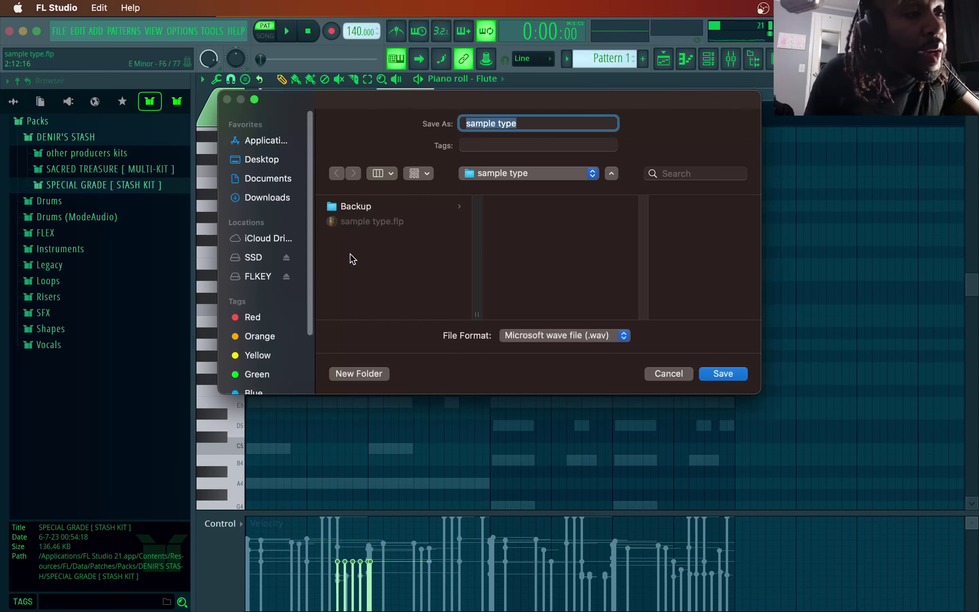
pyautogui.click(669, 376)
pyautogui.hotkey('alt', 'r')
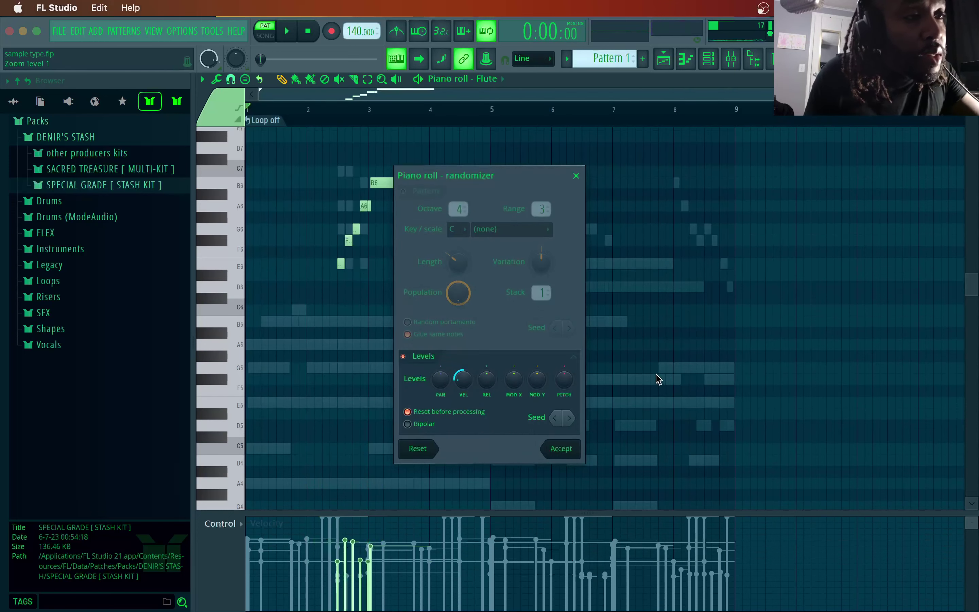
pyautogui.click(582, 450)
pyautogui.press('space')
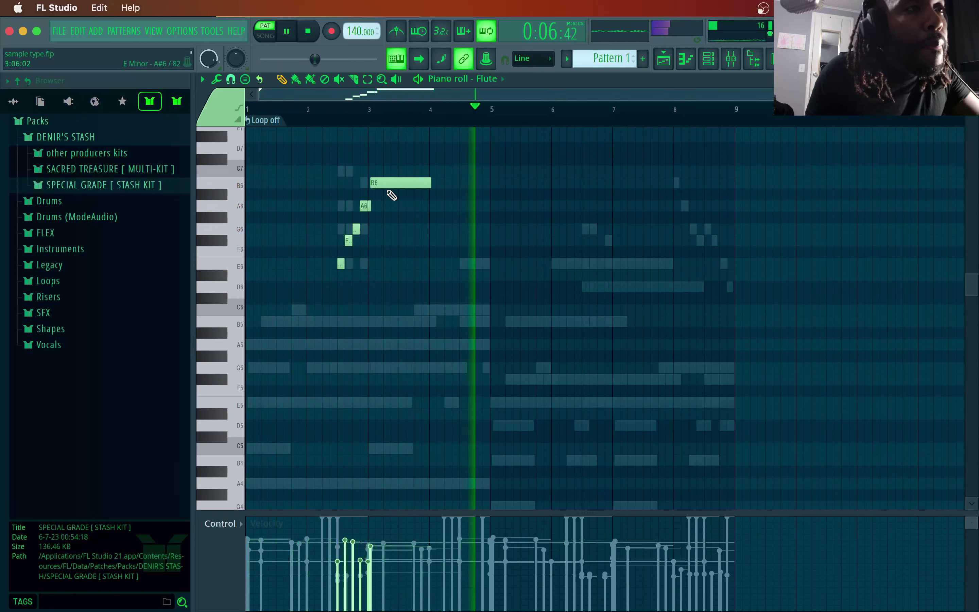
# - Nudge the B6 note a little later, extend the second A6 to reach it, and trim B6 to end just before bar 4
pyautogui.press('space')
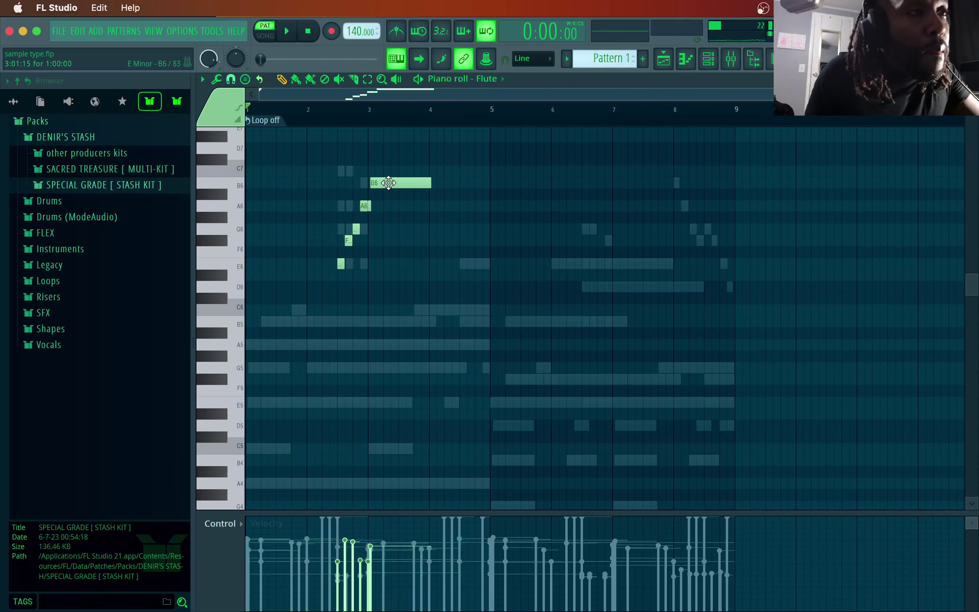
pyautogui.moveTo(388, 183); pyautogui.dragTo(391, 183)
pyautogui.press('space')
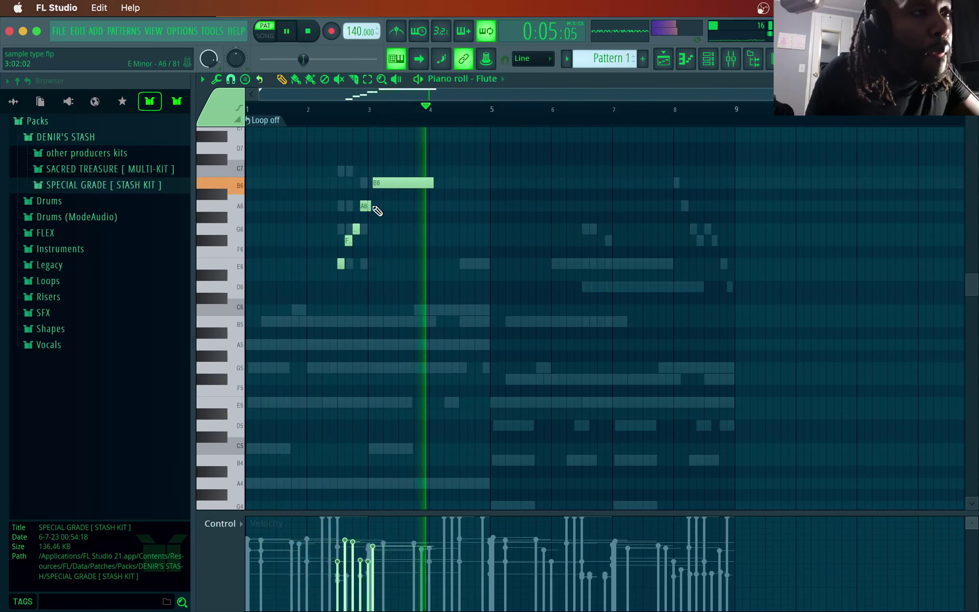
pyautogui.moveTo(370, 206); pyautogui.dragTo(374, 206)
pyautogui.press('space')
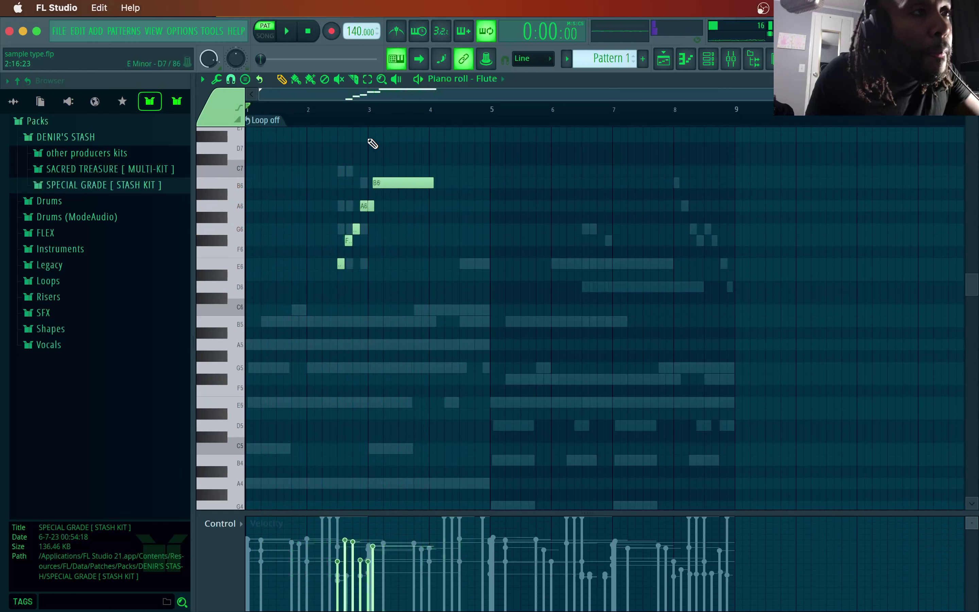
pyautogui.press('space')
pyautogui.press('space')
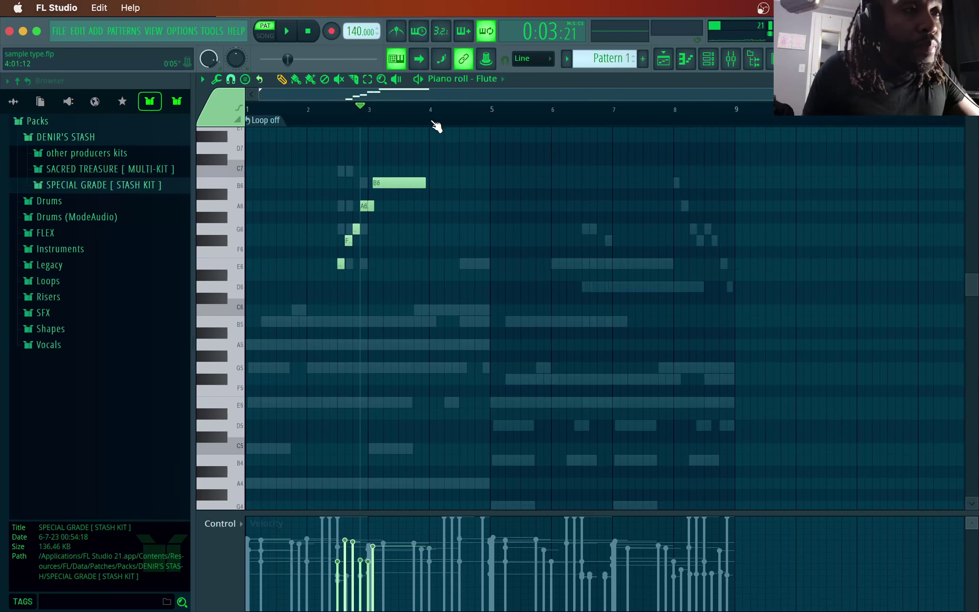
# - Duplicate the flute phrase from bars 1–4 into bars 5–8 and play it back from bar 3
pyautogui.hotkey('ctrl', 'a')
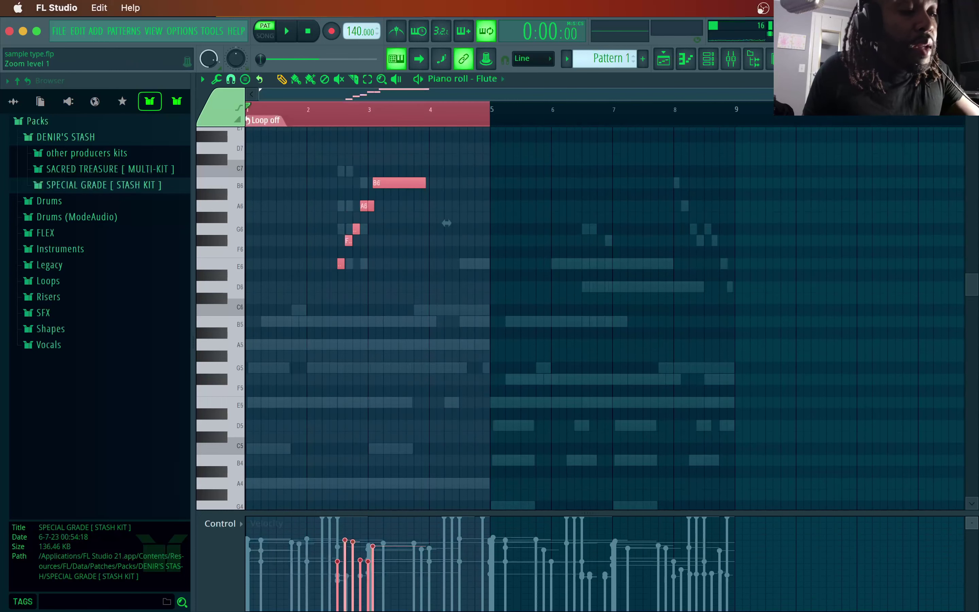
pyautogui.hotkey('ctrl', 'b')
pyautogui.press('space')
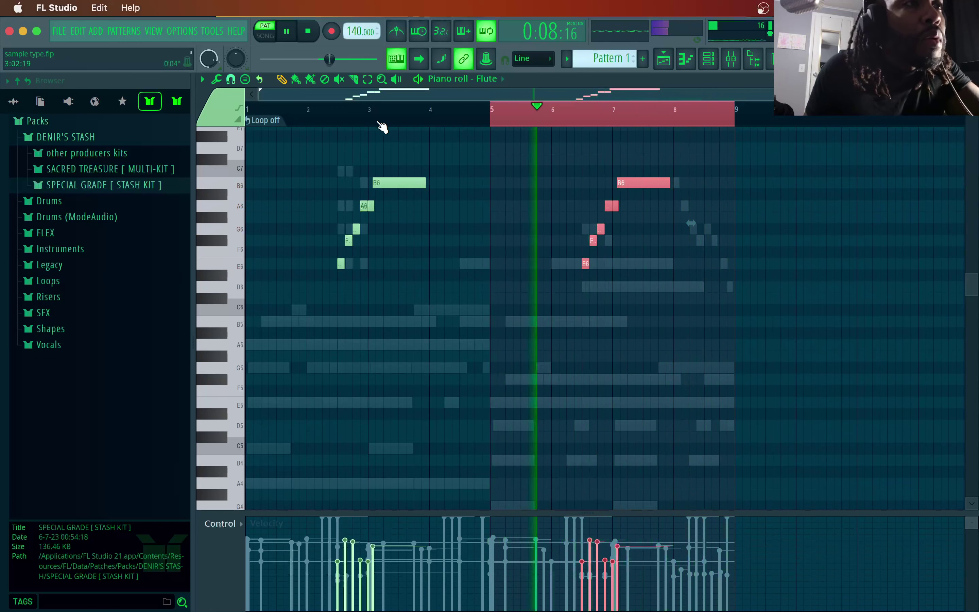
pyautogui.click(394, 115)
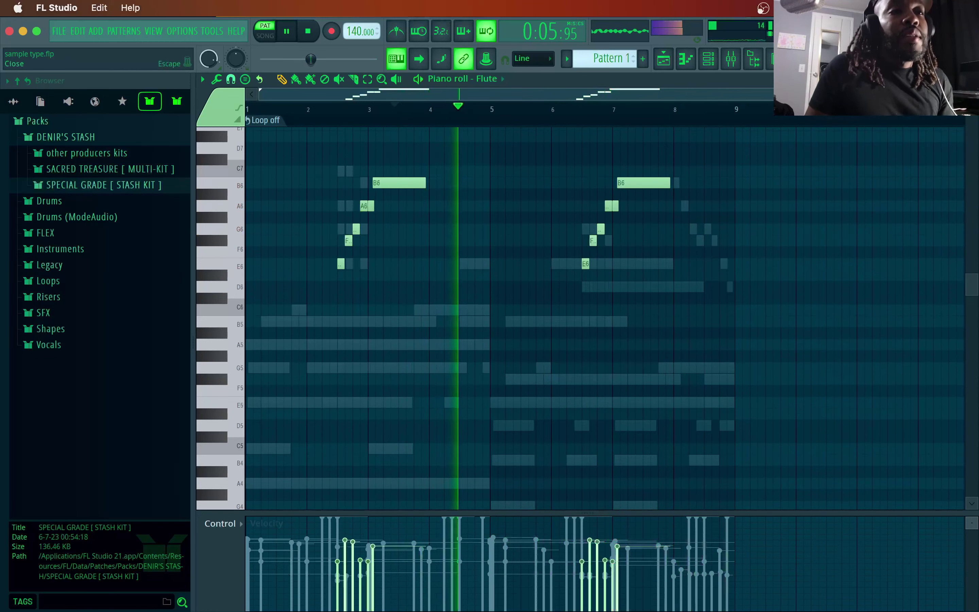
# - Close the piano roll and set the Flute channel's volume to 45%
pyautogui.press('Escape')
pyautogui.moveTo(322, 523); pyautogui.dragTo(322, 538)
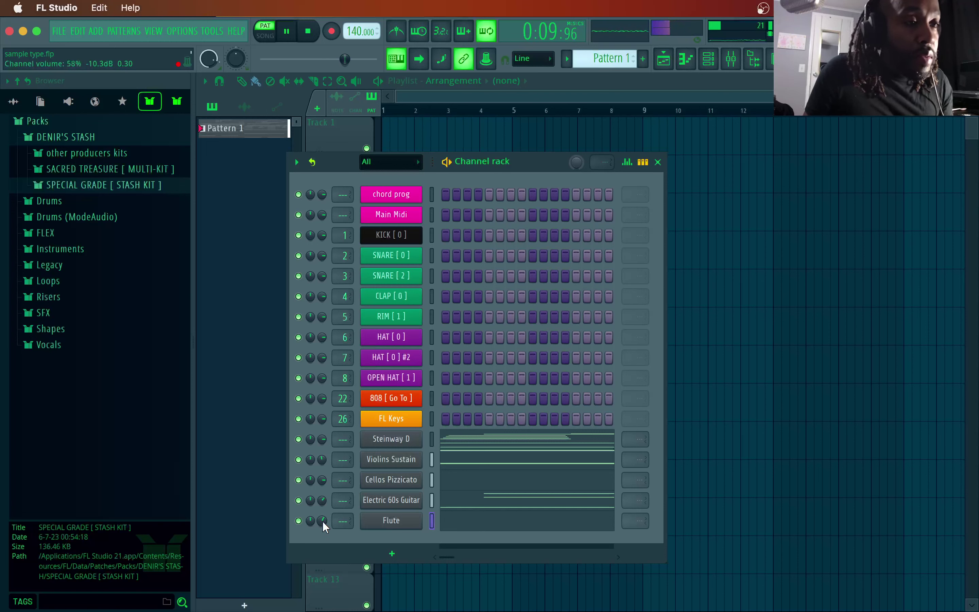
pyautogui.scroll(-3, 323, 464)
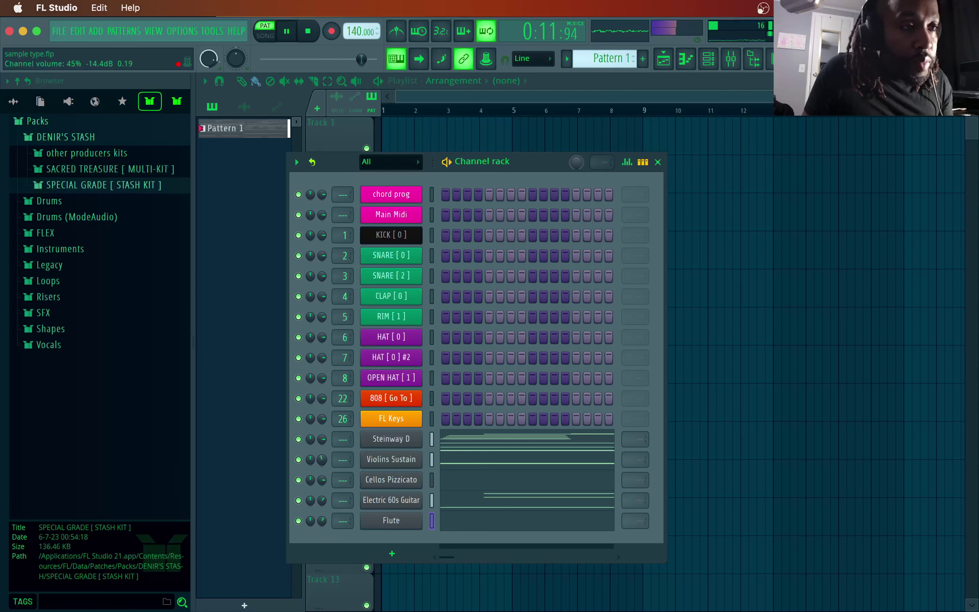
# - Select the five channels from Steinway D to Flute and route them to consecutive mixer tracks starting at Insert 26
pyautogui.doubleClick(432, 440)
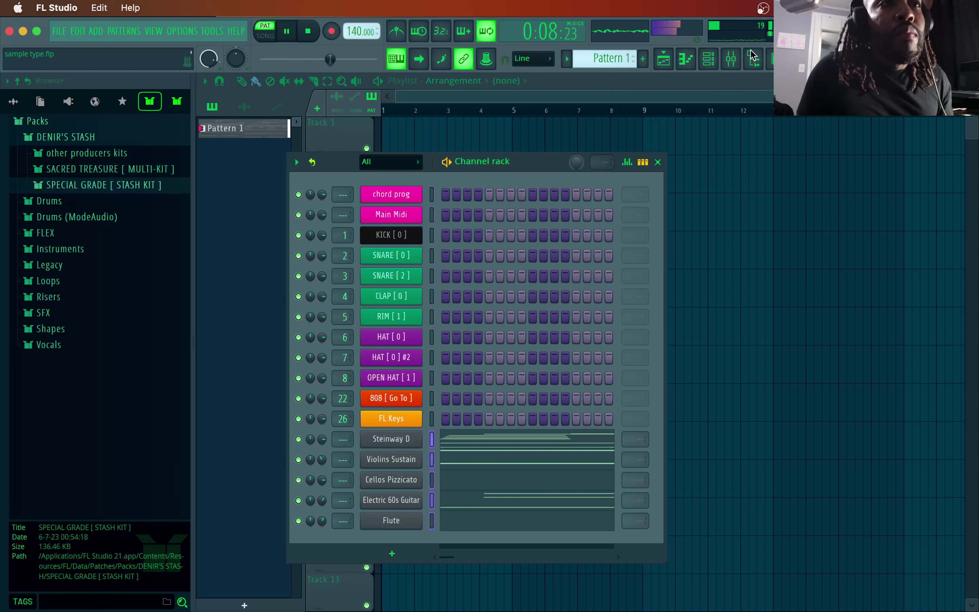
pyautogui.click(739, 64)
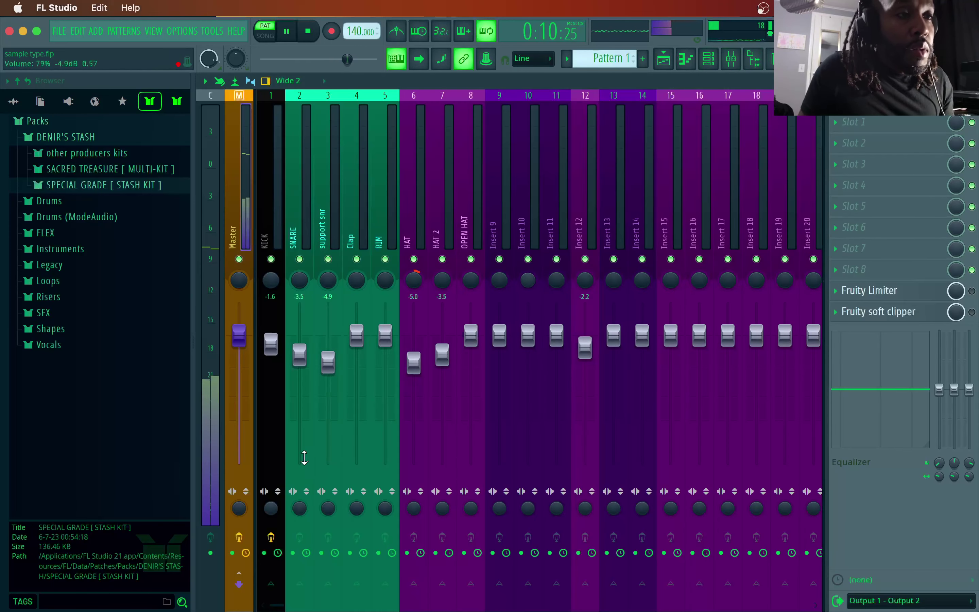
pyautogui.moveTo(279, 605); pyautogui.dragTo(390, 604)
pyautogui.rightClick(401, 135)
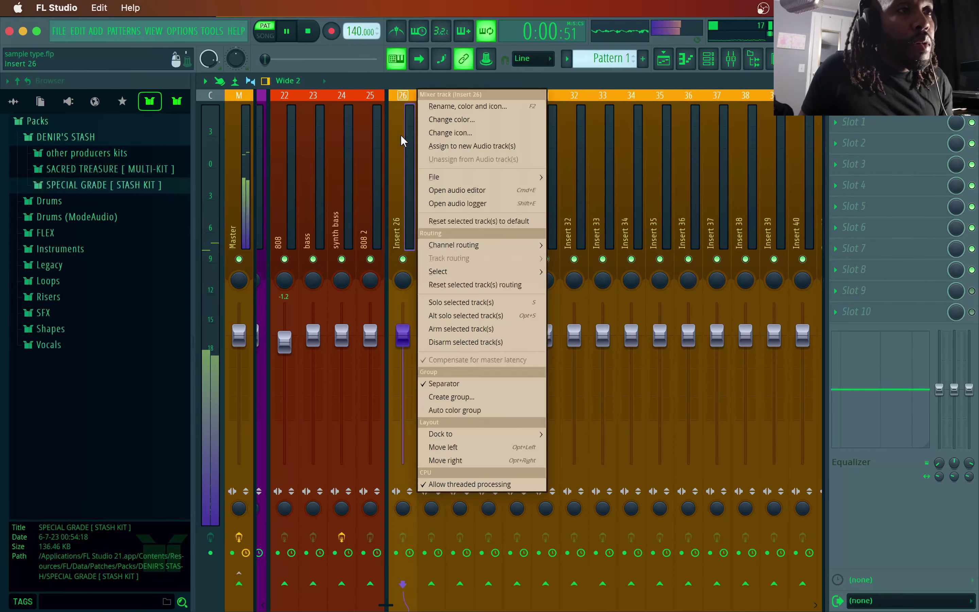
pyautogui.moveTo(506, 244)
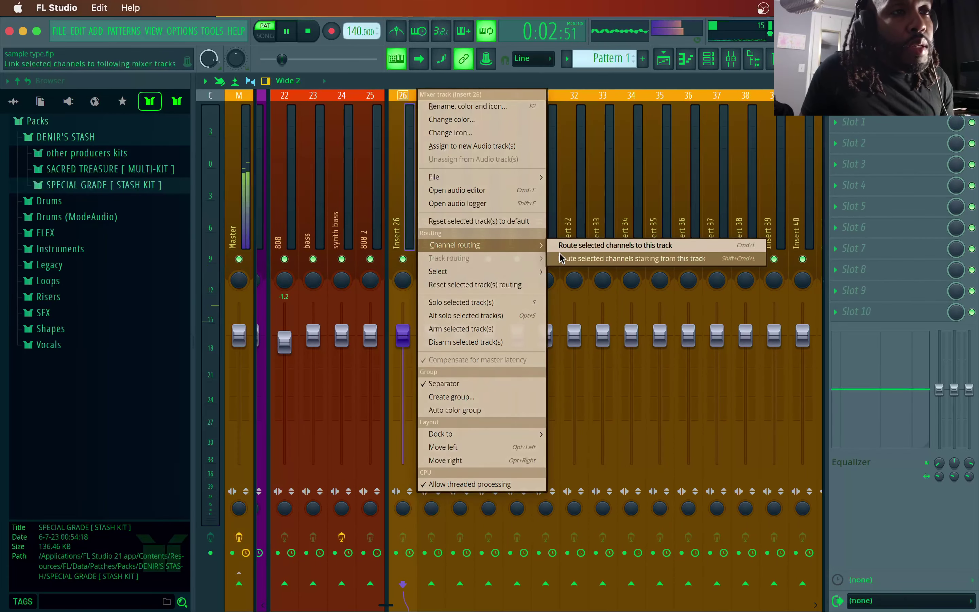
pyautogui.click(569, 259)
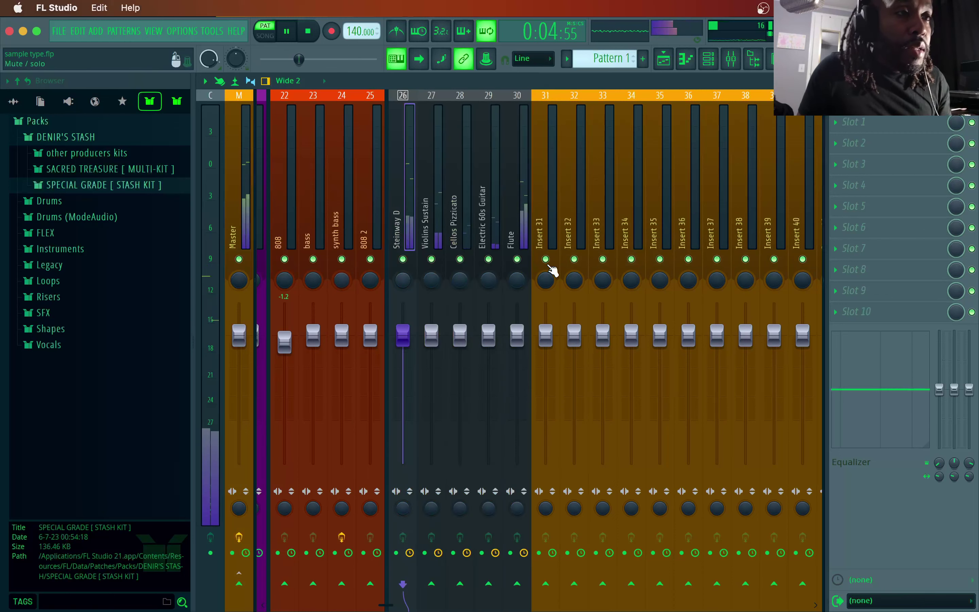
# - Solo the Steinway D mixer track and load Fruity Compressor into its first effect slot
pyautogui.rightClick(404, 260)
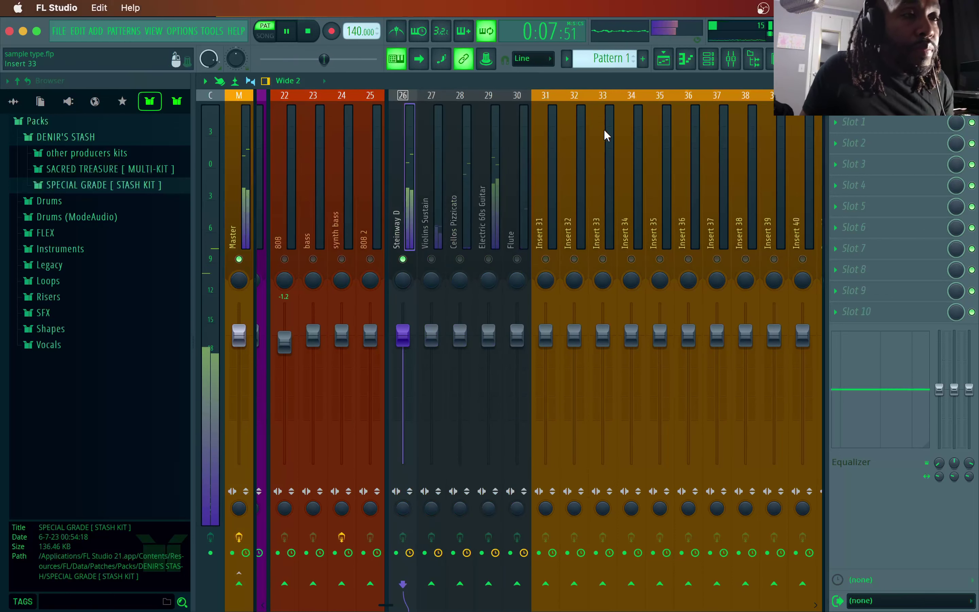
pyautogui.click(832, 122)
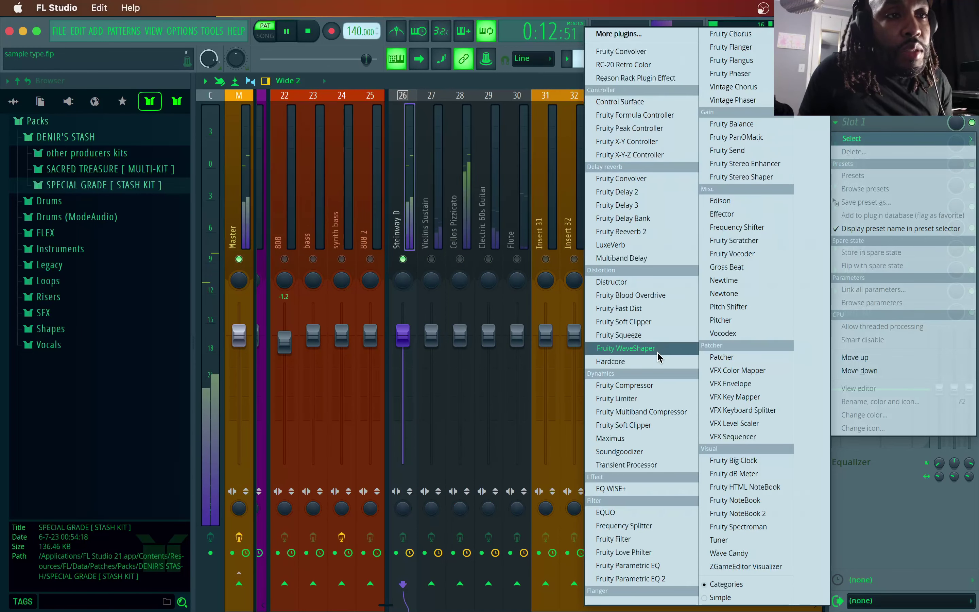
pyautogui.click(649, 387)
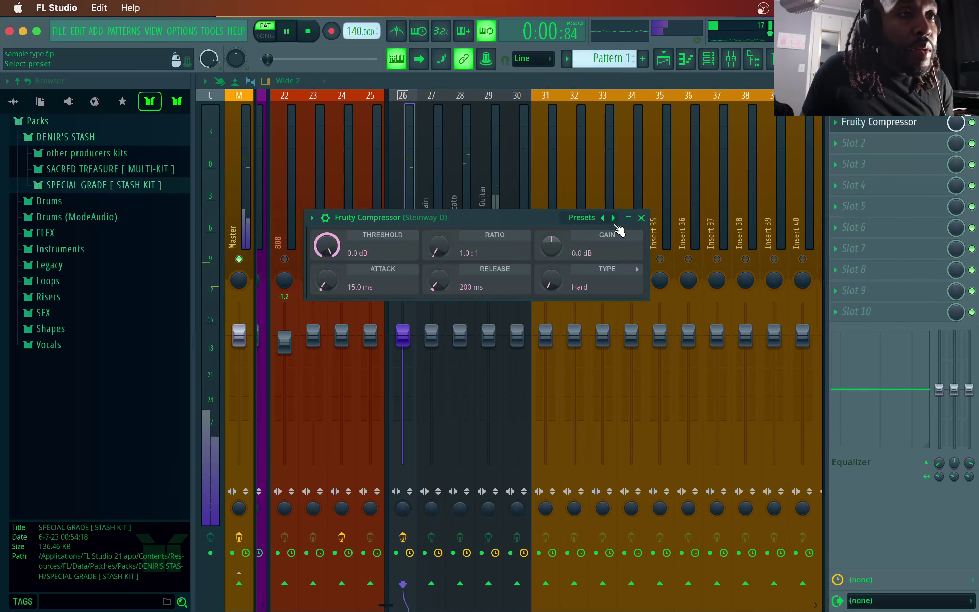
# - Try the Fruity Compressor presets on Steinway D, choose Leveler 1, and close the plugin window
pyautogui.click(611, 220)
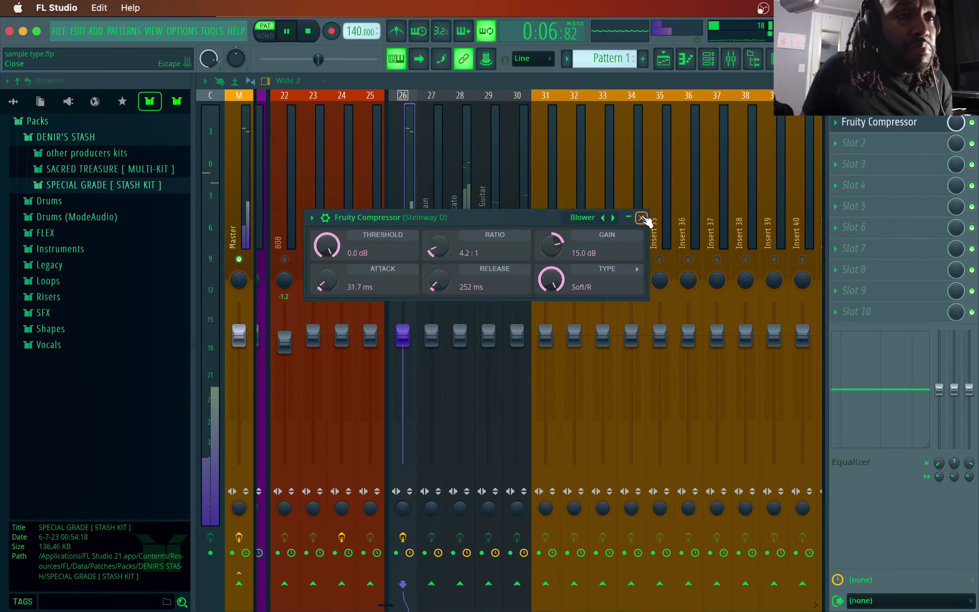
pyautogui.click(613, 217)
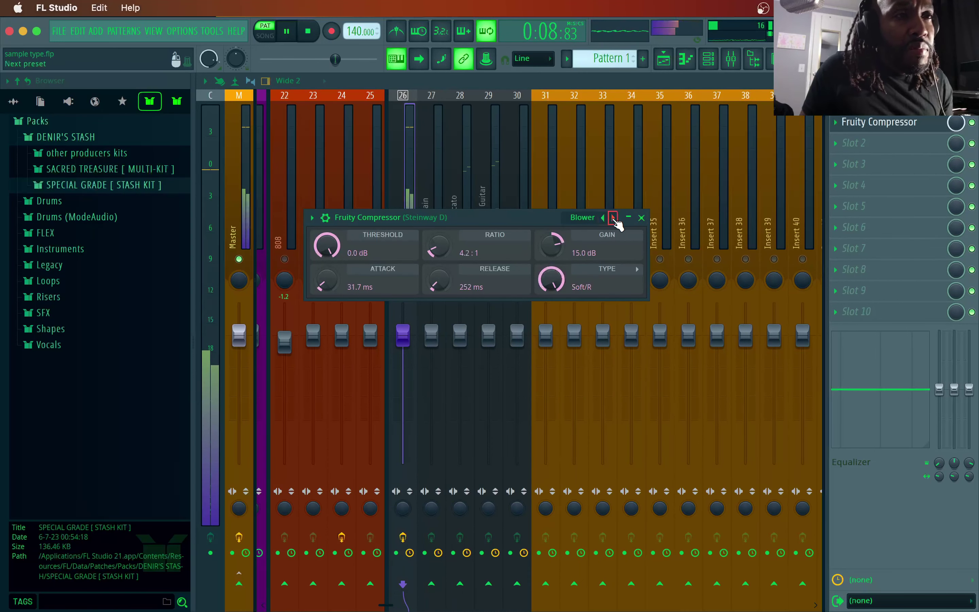
pyautogui.click(613, 218)
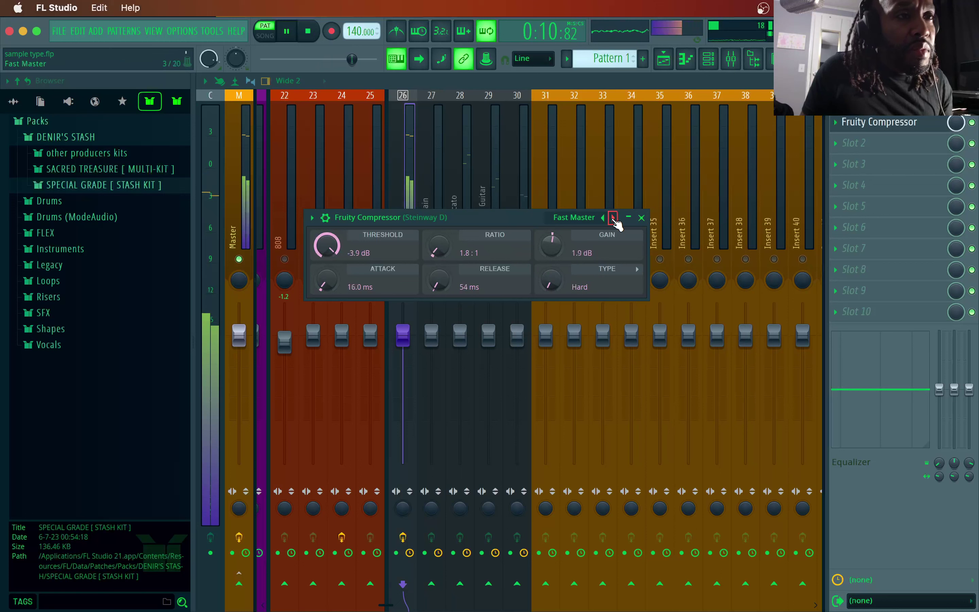
pyautogui.click(613, 218)
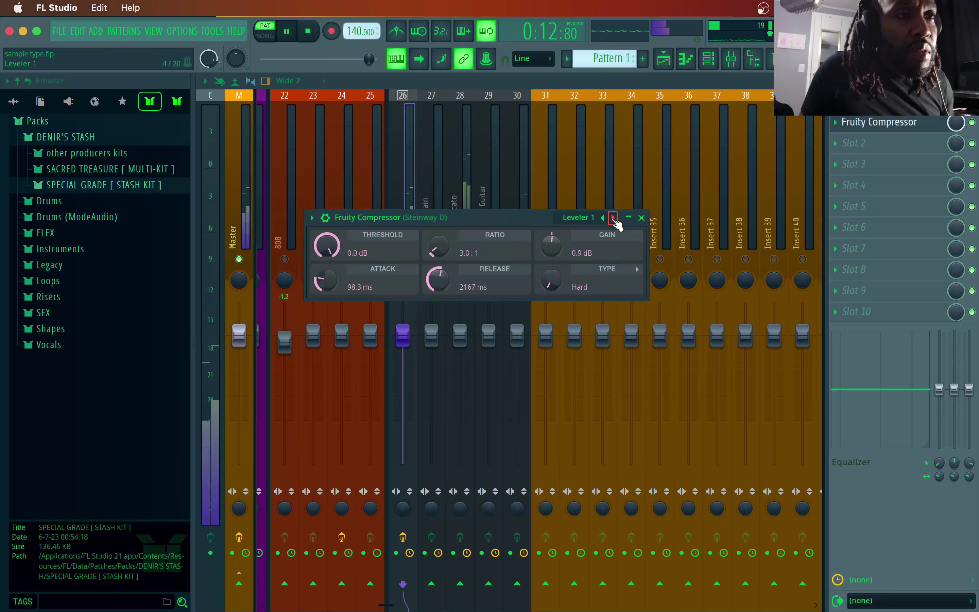
pyautogui.click(642, 219)
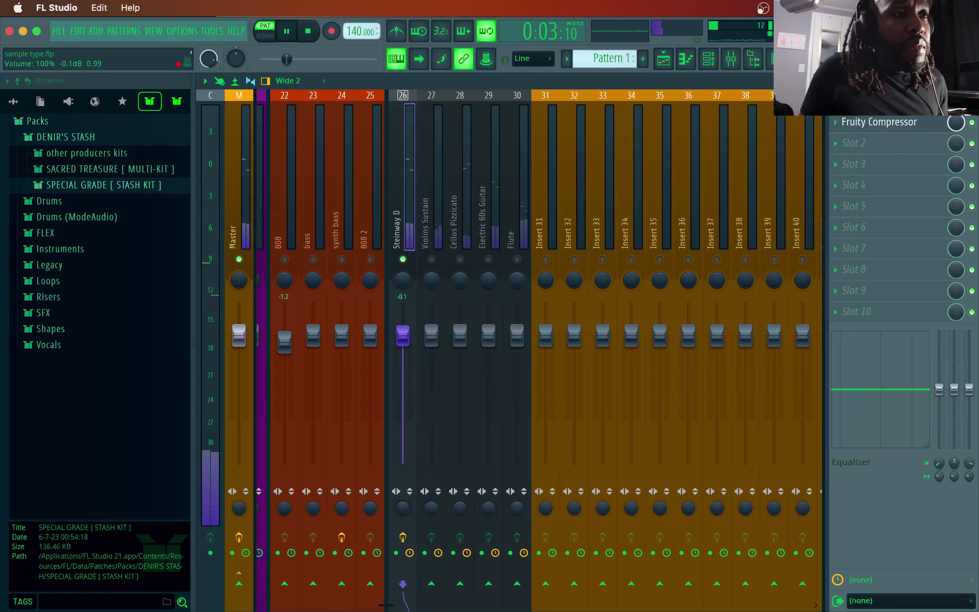
# - Move Fruity Compressor down to the second effect slot on Steinway D and load Fruity Delay 3 into the first slot
pyautogui.click(835, 123)
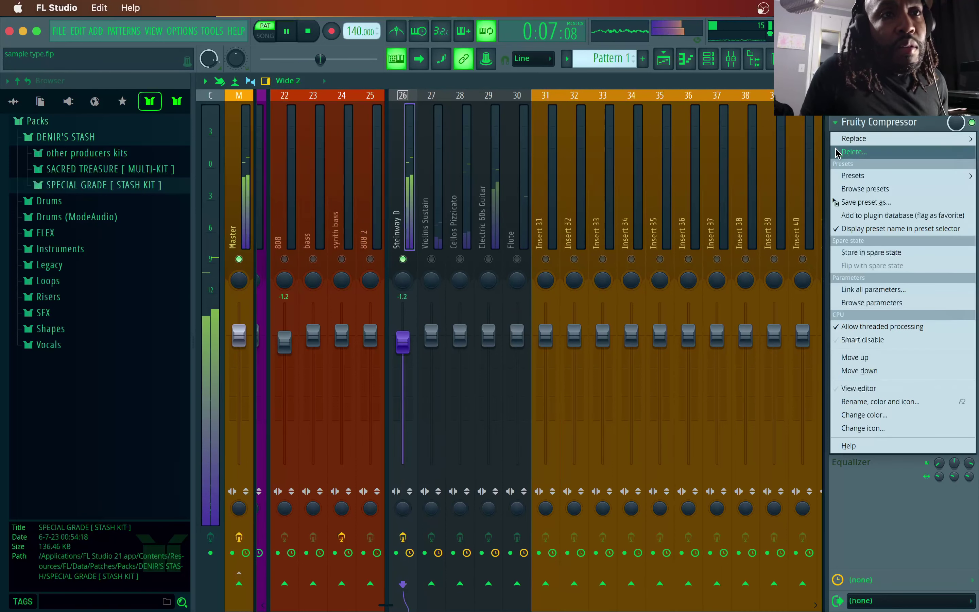
pyautogui.click(837, 124)
pyautogui.moveTo(844, 125)
pyautogui.mouseDown()
pyautogui.moveTo(843, 313)
pyautogui.moveTo(846, 145)
pyautogui.mouseUp()
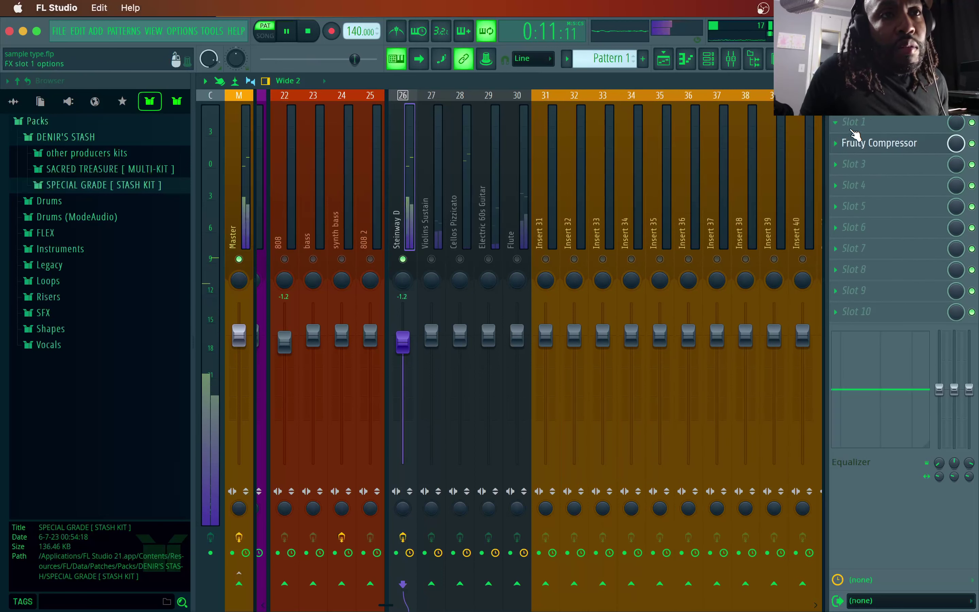
pyautogui.click(836, 123)
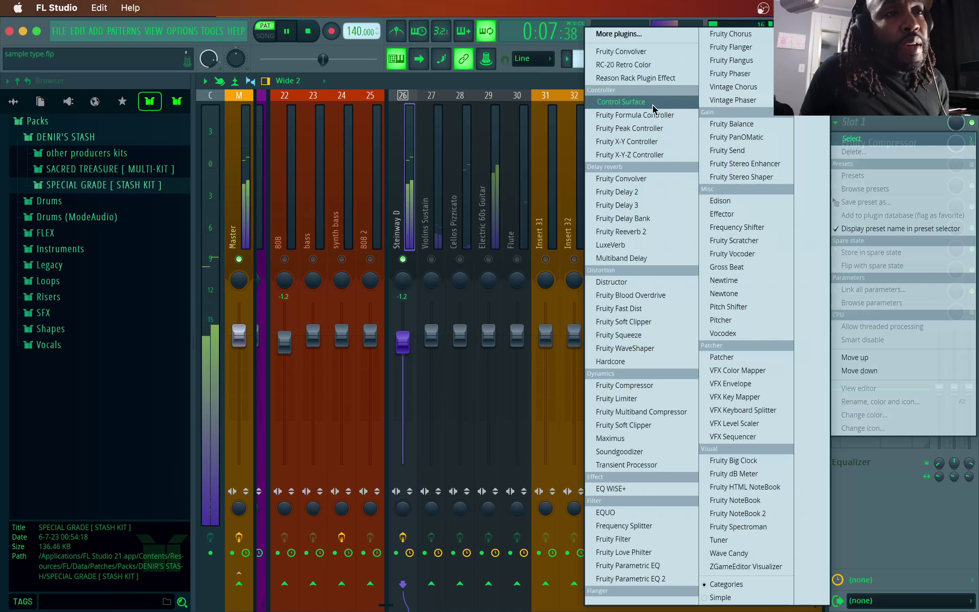
pyautogui.click(644, 206)
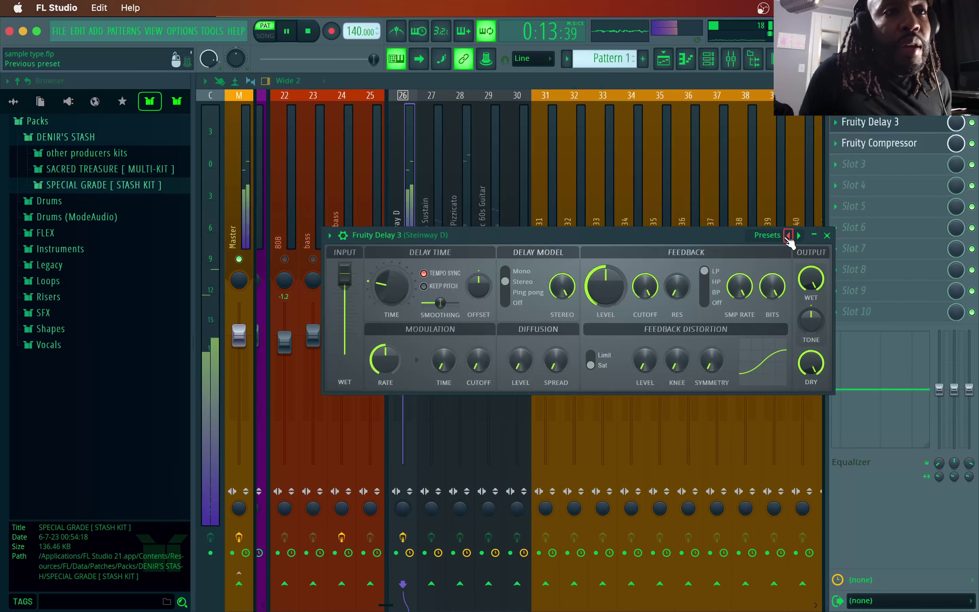
# - Apply the SM - Modulation preset to Fruity Delay 3 on Steinway D
pyautogui.click(789, 237)
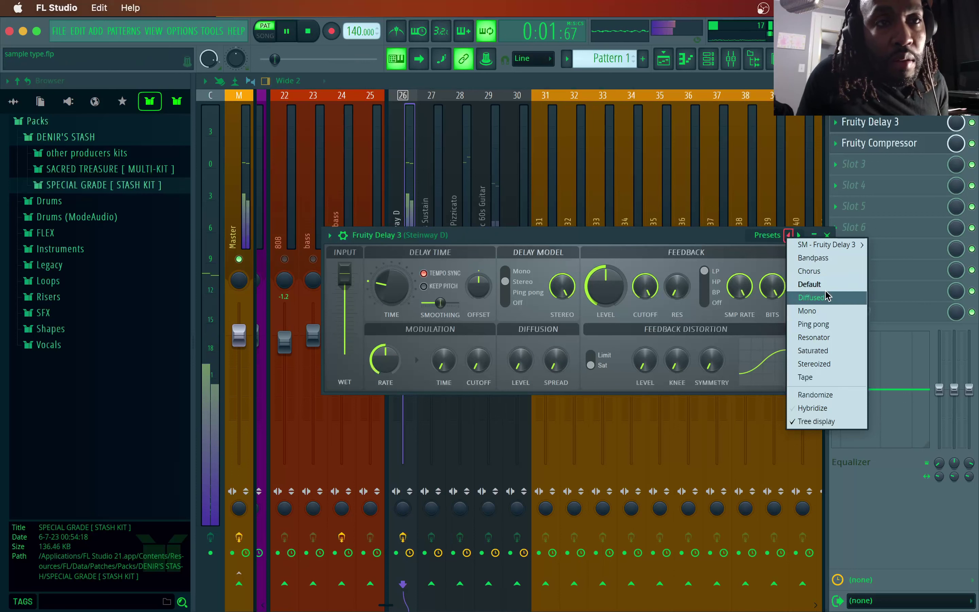
pyautogui.moveTo(836, 245)
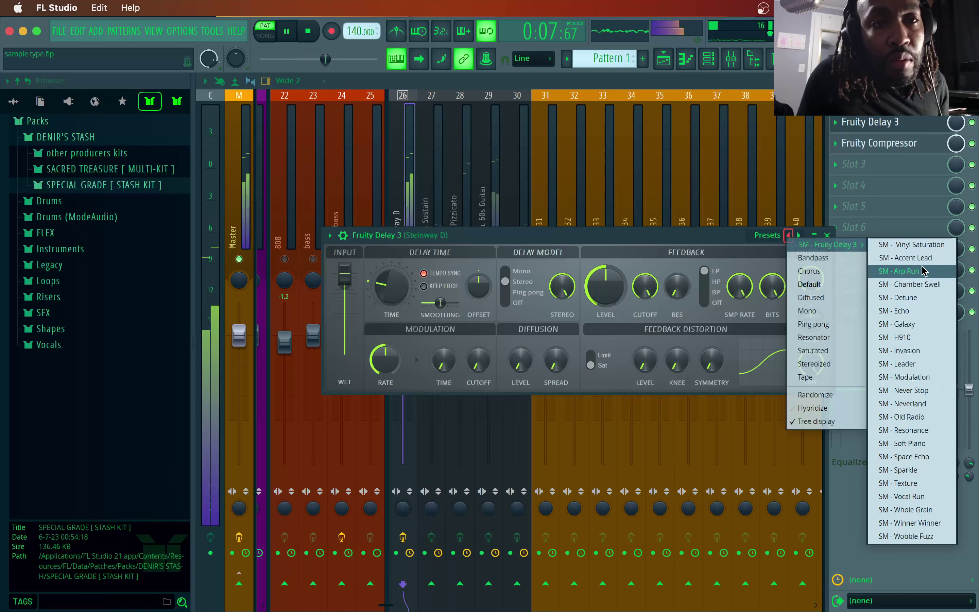
pyautogui.click(930, 376)
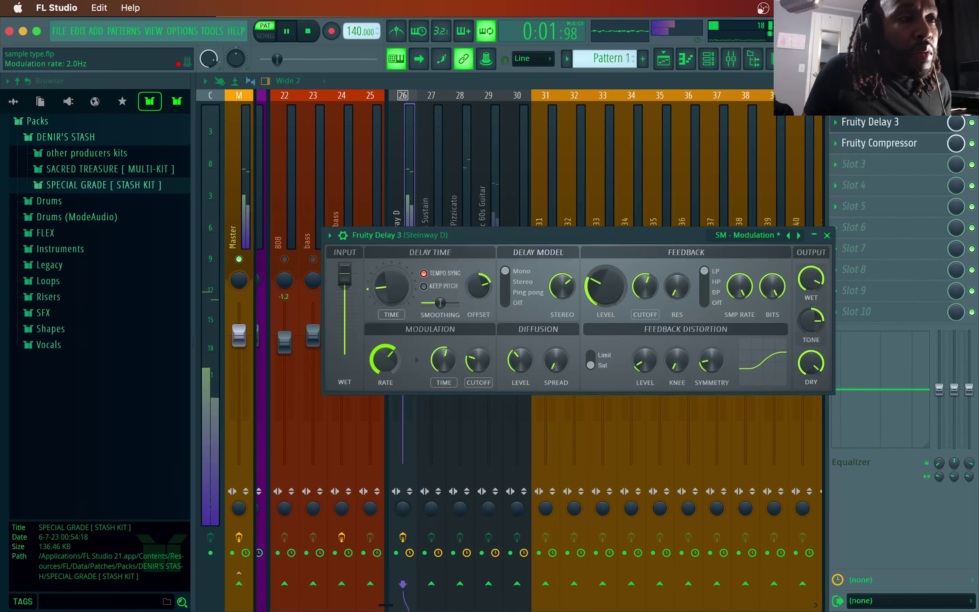
# - Try Fruity Delay 3 modulation rates from 0.3 Hz up to 20 Hz, leaving the rate near its maximum
pyautogui.moveTo(390, 364); pyautogui.dragTo(391, 367)
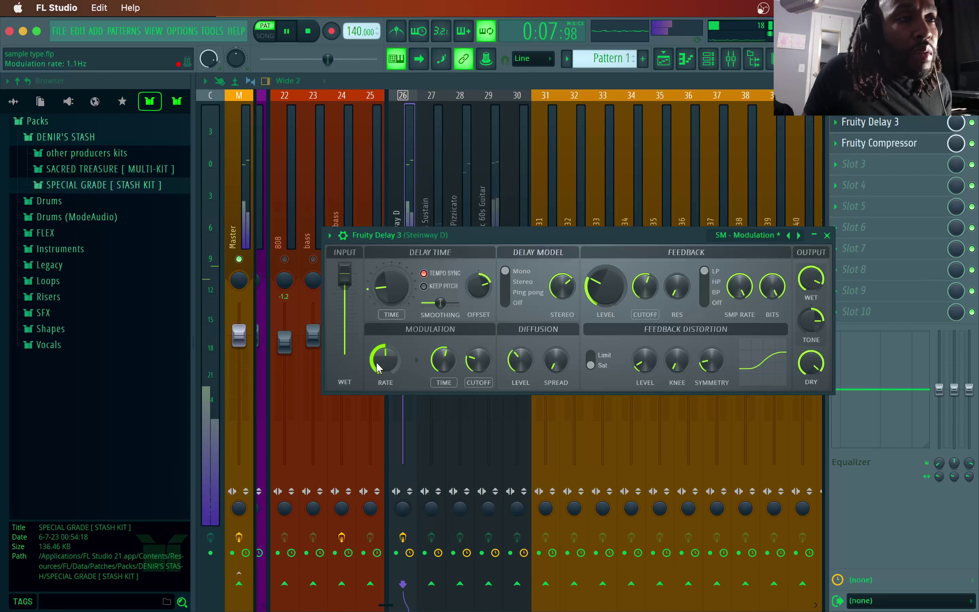
pyautogui.moveTo(415, 355); pyautogui.dragTo(415, 365)
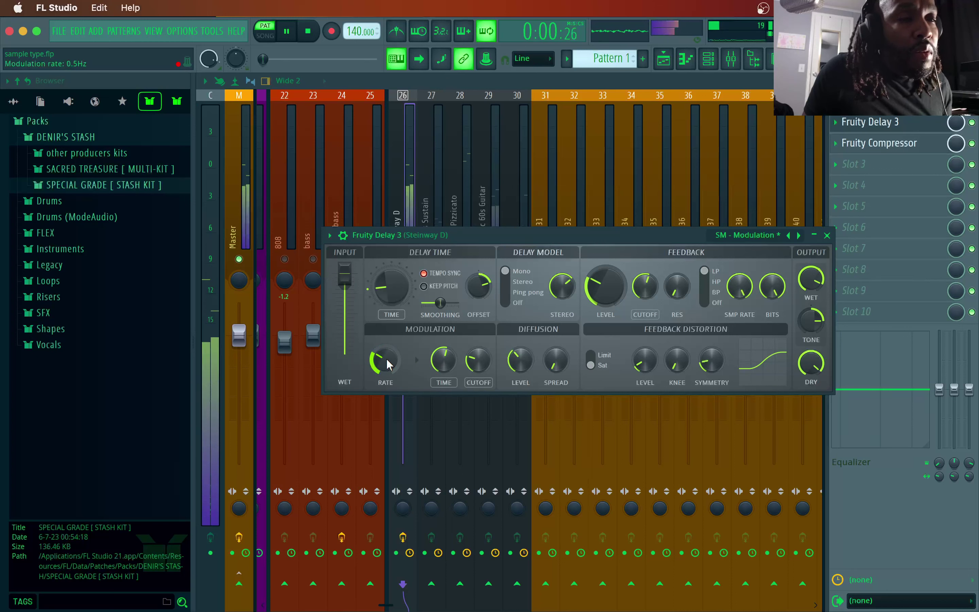
pyautogui.moveTo(387, 362); pyautogui.dragTo(386, 365)
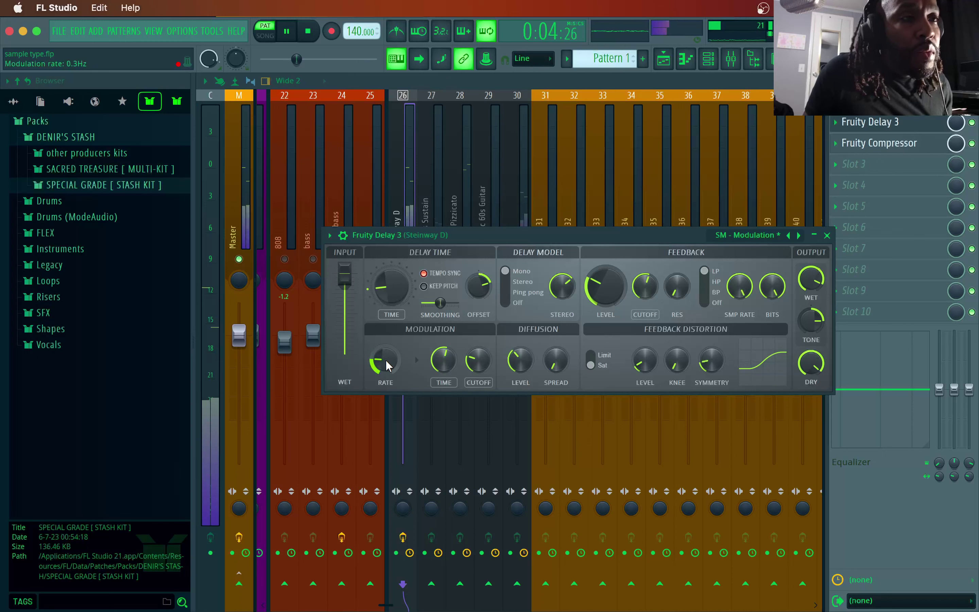
pyautogui.moveTo(386, 366); pyautogui.dragTo(391, 366)
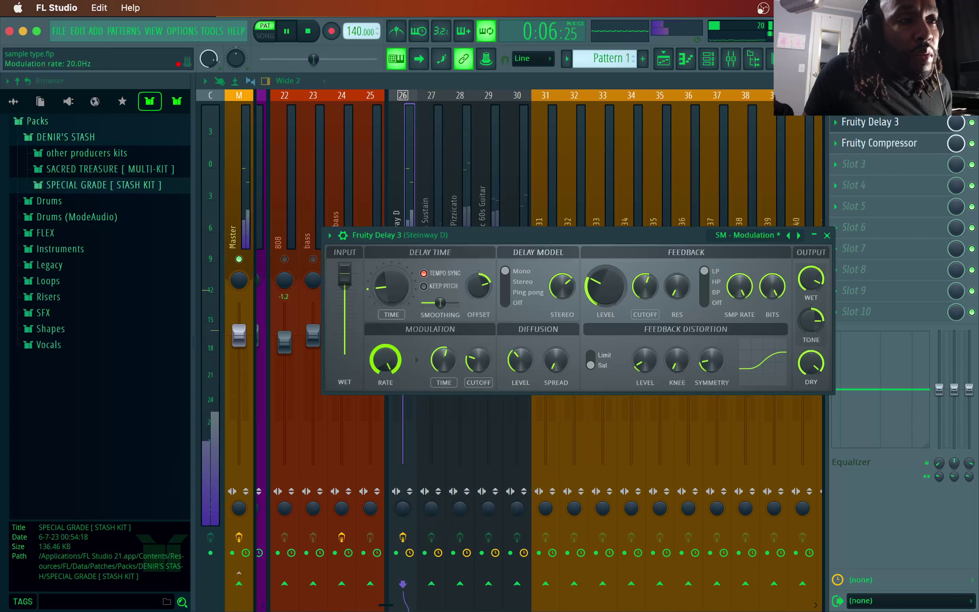
pyautogui.scroll(-3, 392, 366)
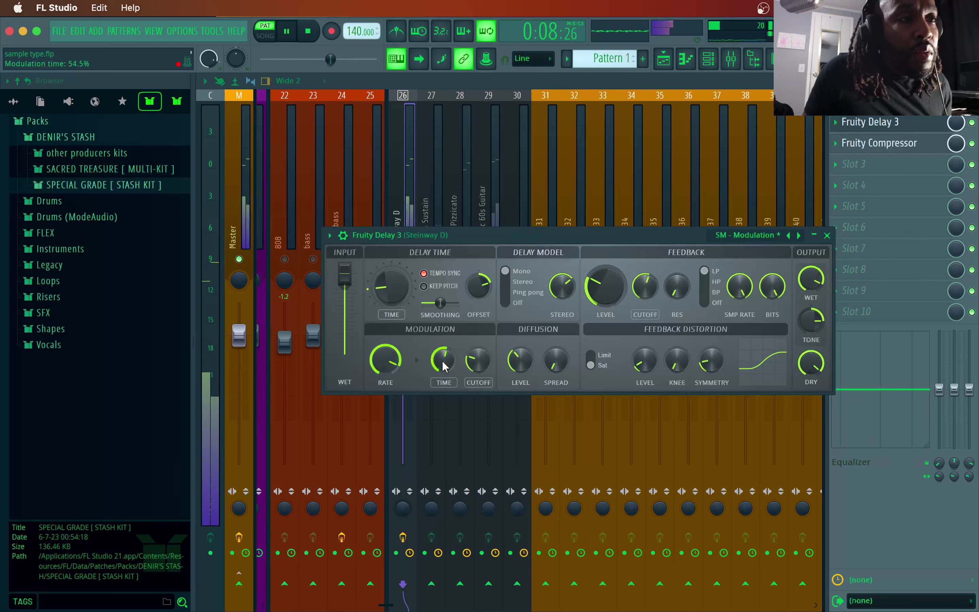
# - Set the delay's modulation time to 33.6%, trim its modulation rate slightly, set the output wet to 48.3%, and close the plugin
pyautogui.moveTo(444, 360); pyautogui.dragTo(445, 376)
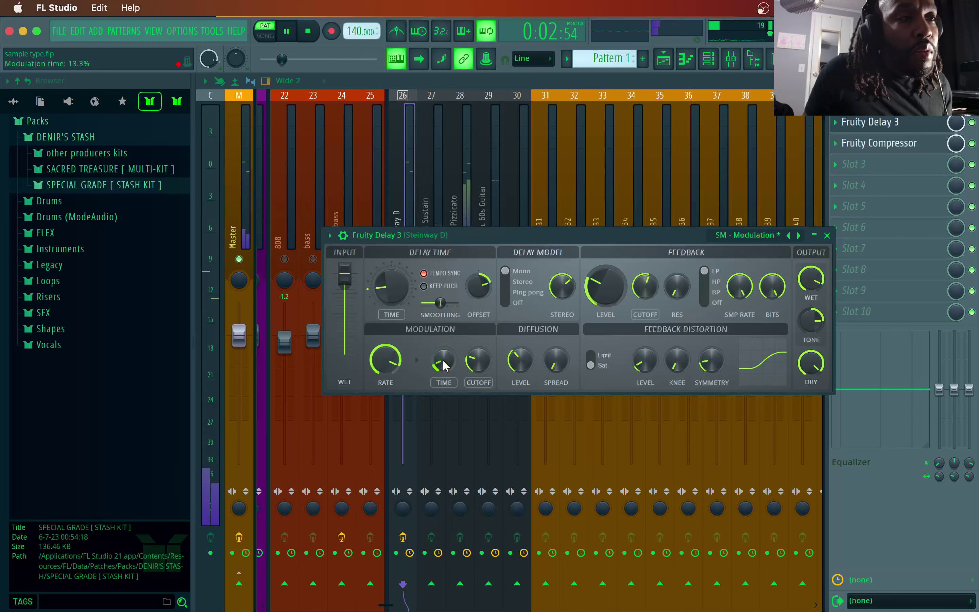
pyautogui.moveTo(444, 364); pyautogui.dragTo(444, 342)
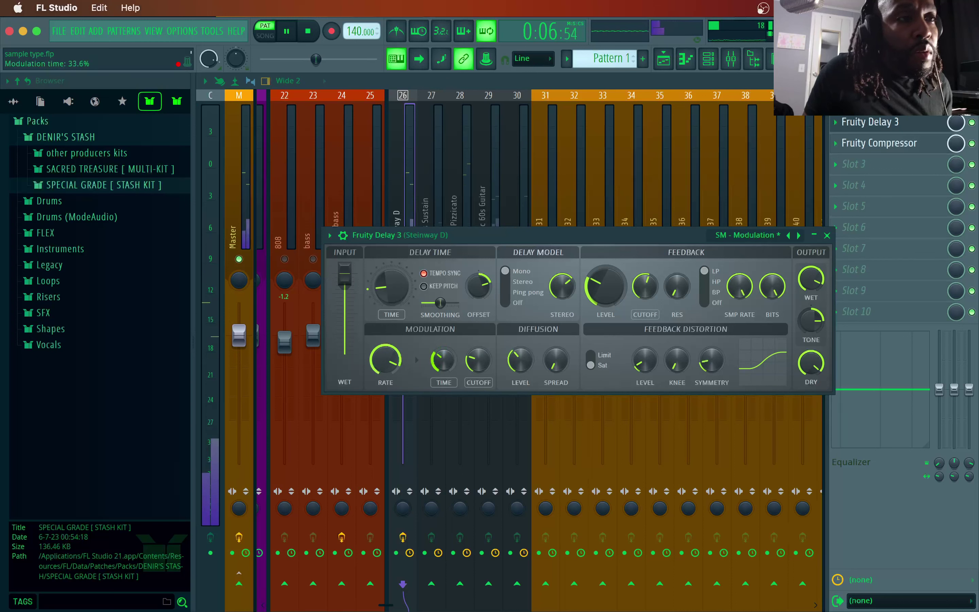
pyautogui.moveTo(380, 359); pyautogui.dragTo(381, 365)
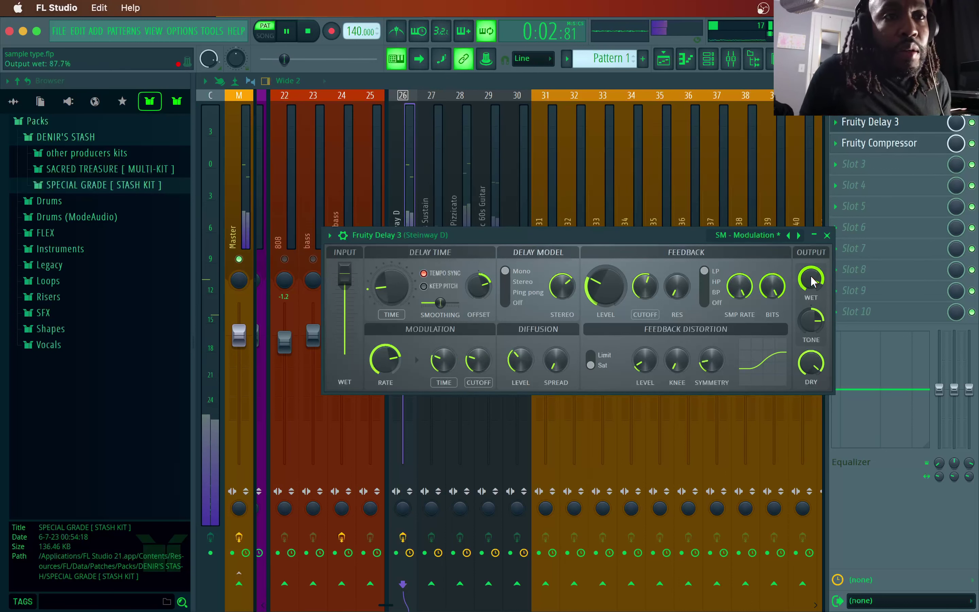
pyautogui.moveTo(810, 279); pyautogui.dragTo(810, 289)
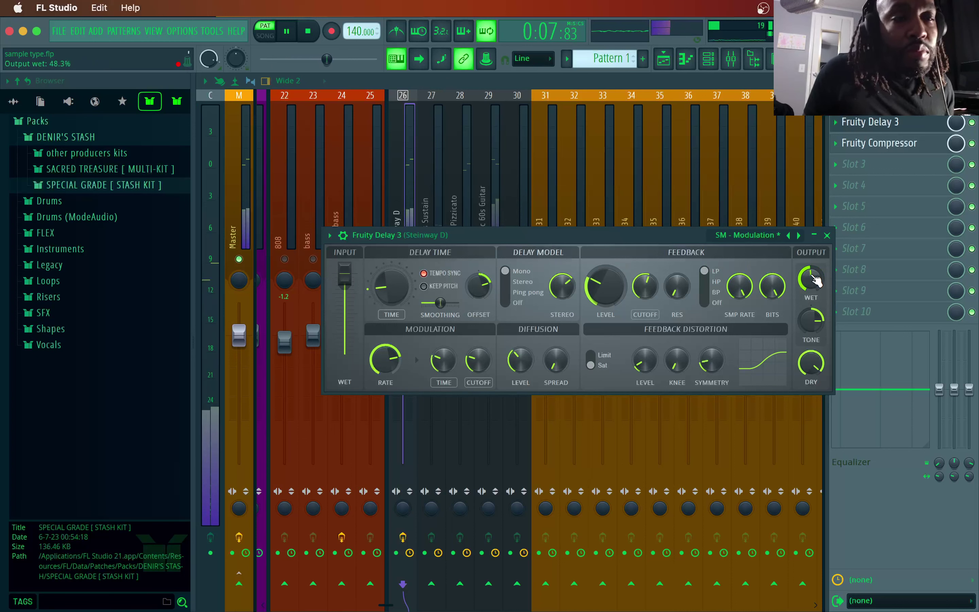
pyautogui.click(827, 235)
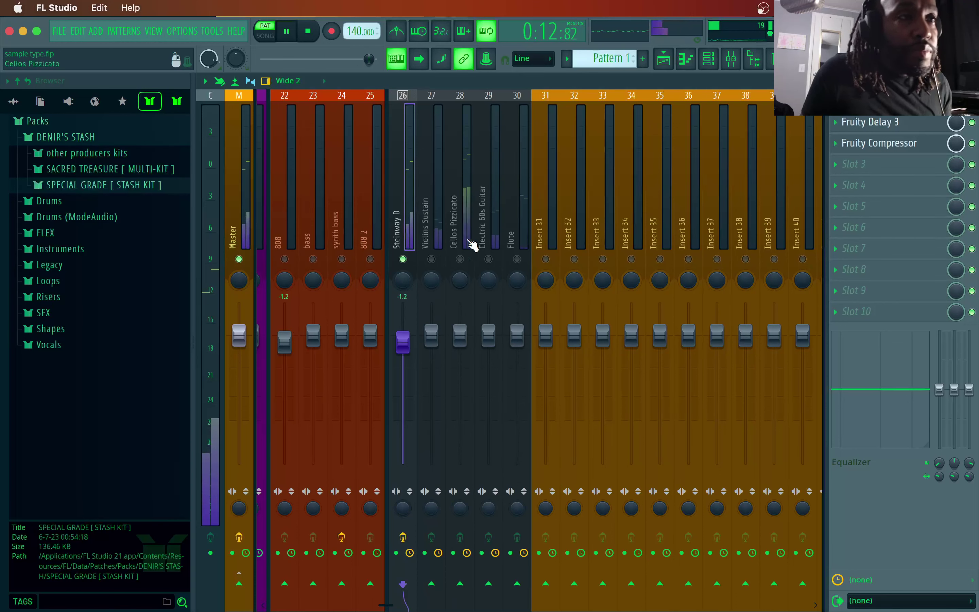
# - Lower the Steinway D track volume to -1.9 dB and unmute the Violins Sustain track
pyautogui.click(432, 96)
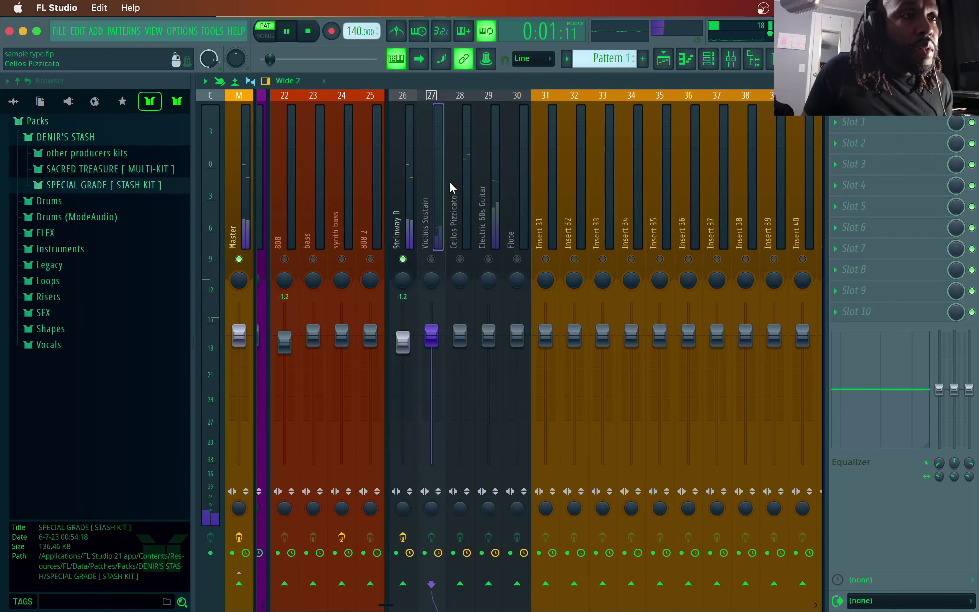
pyautogui.moveTo(404, 343); pyautogui.dragTo(405, 347)
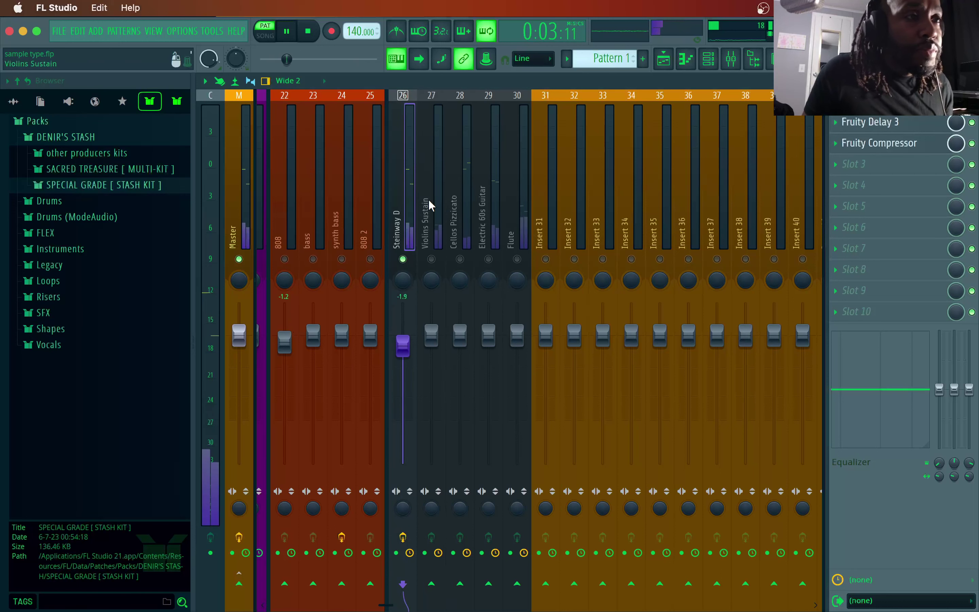
pyautogui.click(431, 259)
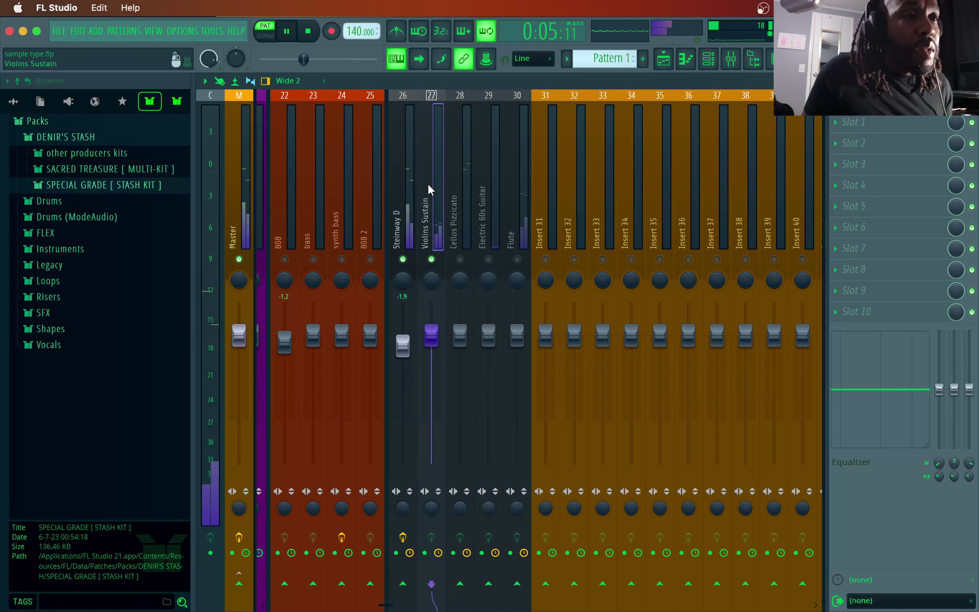
# - Cut the Violins Sustain track's low-shelf EQ to -18 dB at 327 Hz and lower its volume to -1.8 dB
pyautogui.moveTo(432, 334); pyautogui.dragTo(431, 338)
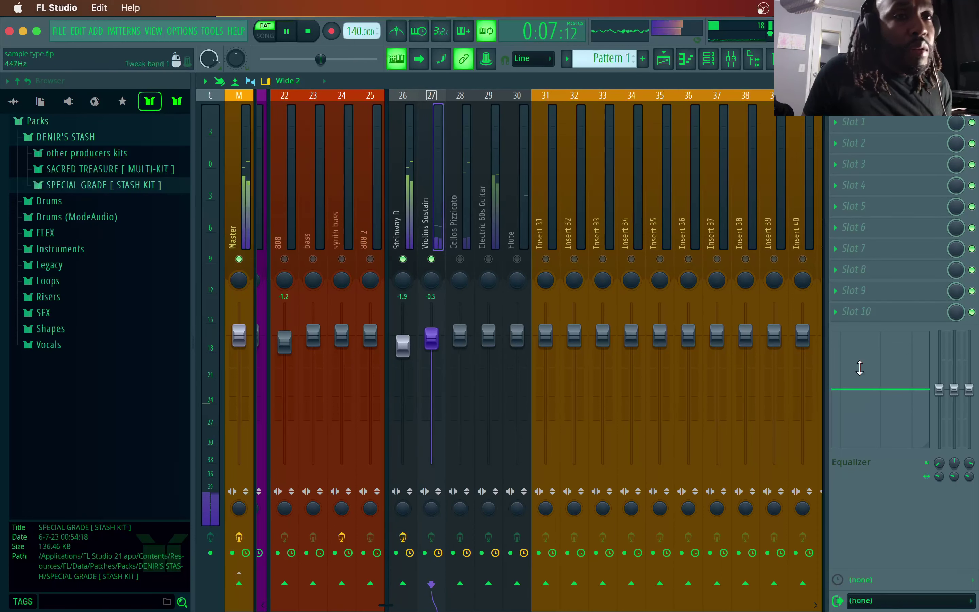
pyautogui.moveTo(940, 390); pyautogui.dragTo(939, 447)
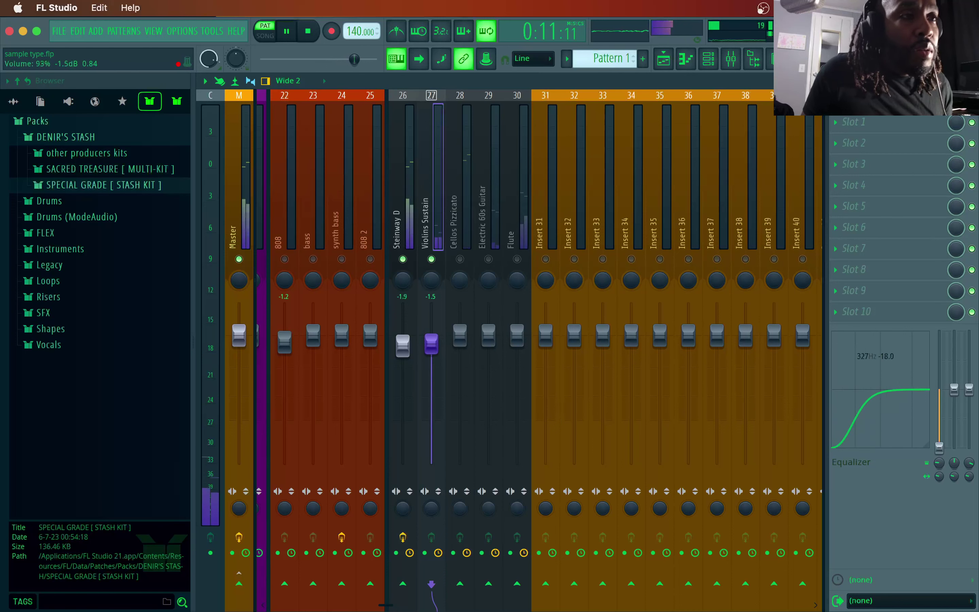
pyautogui.moveTo(432, 344); pyautogui.dragTo(431, 347)
# - Cut the Steinway D track's low-shelf EQ to -15.6 dB at 154 Hz
pyautogui.click(403, 99)
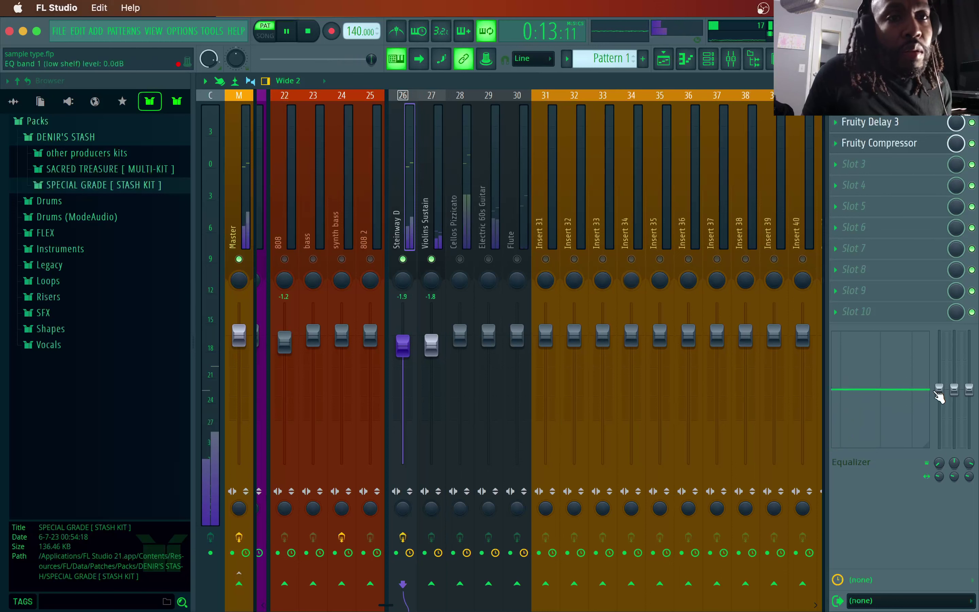
pyautogui.moveTo(939, 397); pyautogui.dragTo(939, 456)
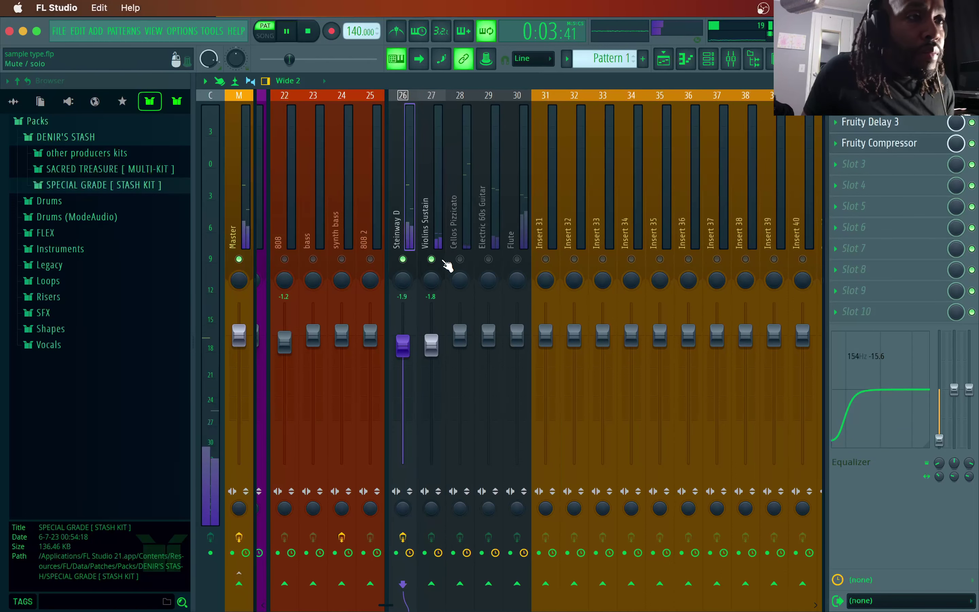
# - Unmute the Cellos Pizzicato track and cut its low-shelf EQ to -16.9 dB at 475 Hz
pyautogui.click(460, 259)
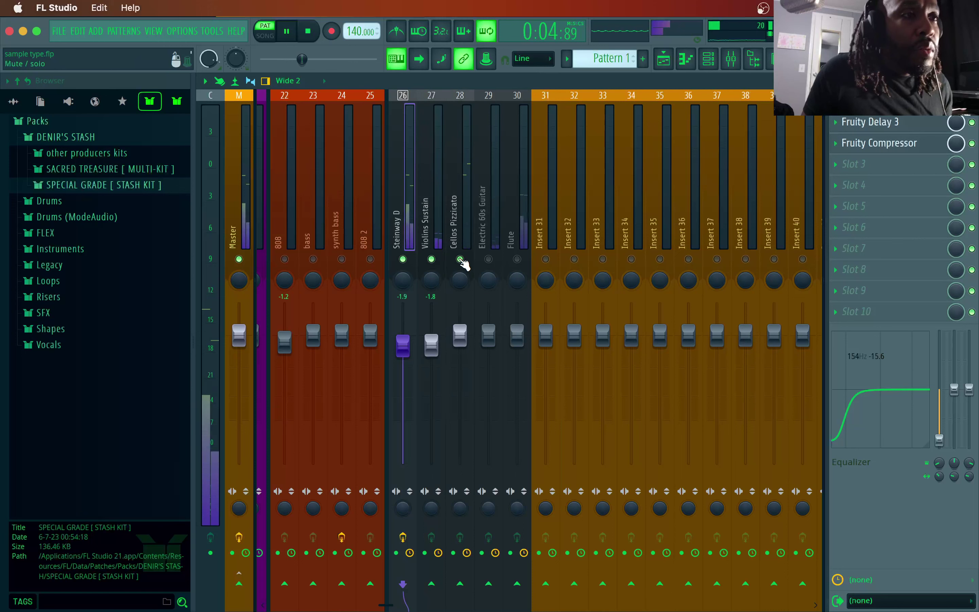
pyautogui.click(456, 101)
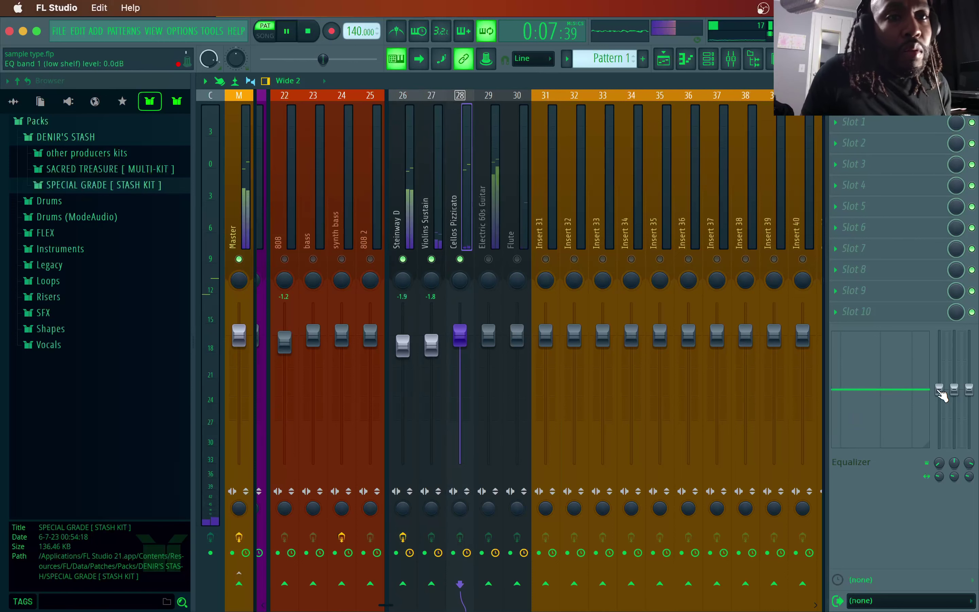
pyautogui.moveTo(939, 391); pyautogui.dragTo(939, 438)
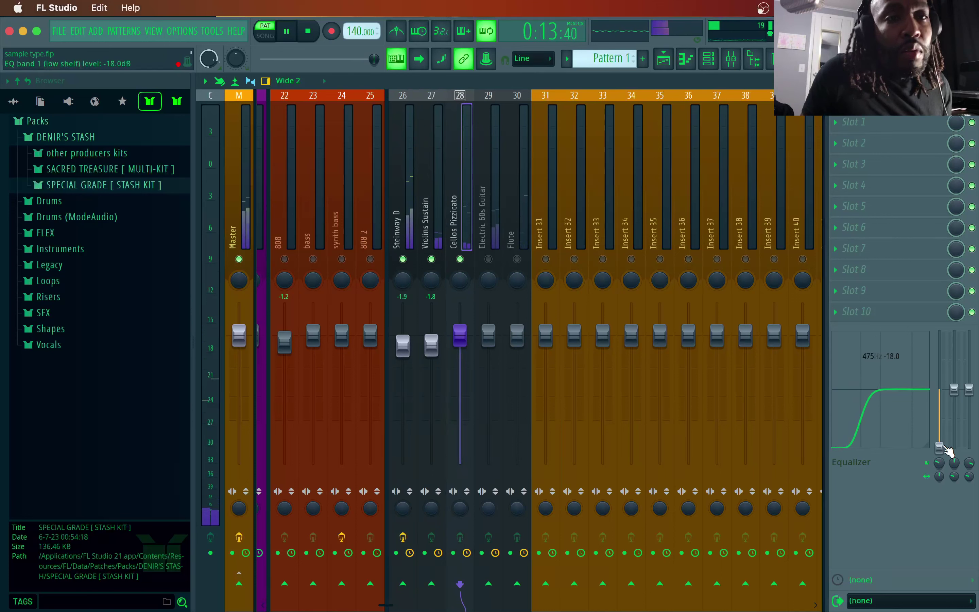
pyautogui.moveTo(940, 447); pyautogui.dragTo(940, 444)
# - Load Fruity Delay 3 into the first slot of Cellos Pizzicato, reduce its input wet to about 36%, and close the plugin
pyautogui.click(840, 124)
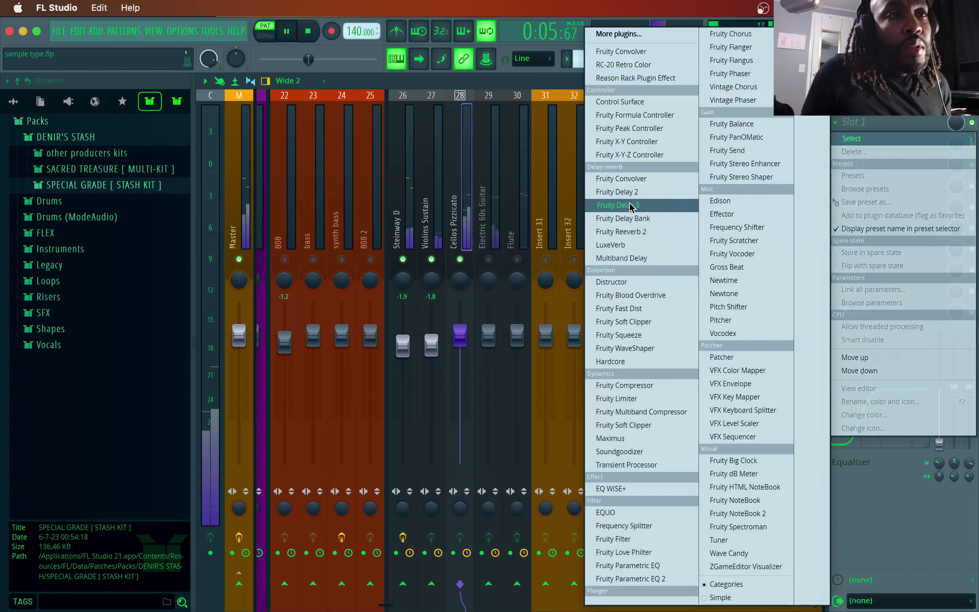
pyautogui.click(637, 206)
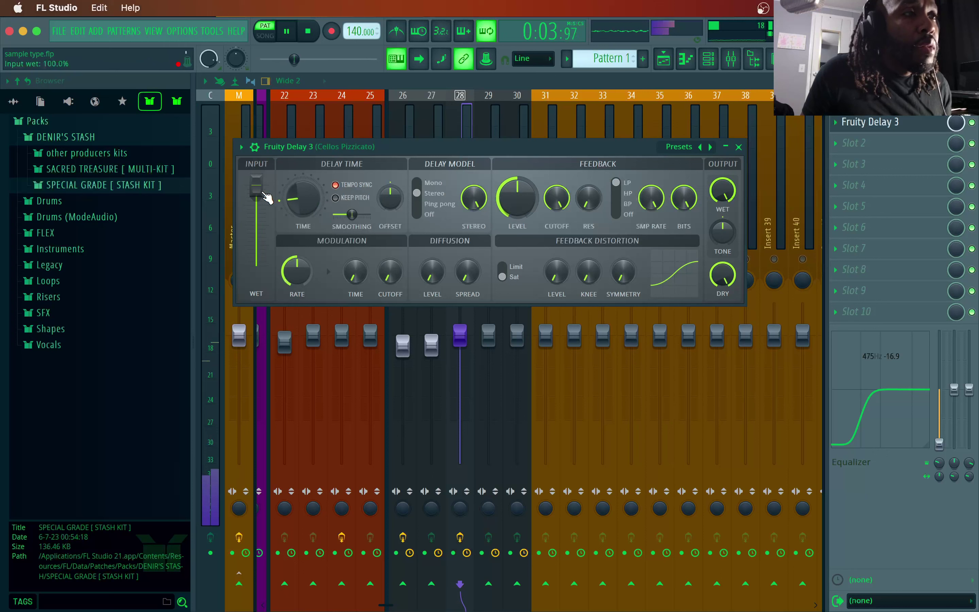
pyautogui.moveTo(256, 253); pyautogui.dragTo(256, 227)
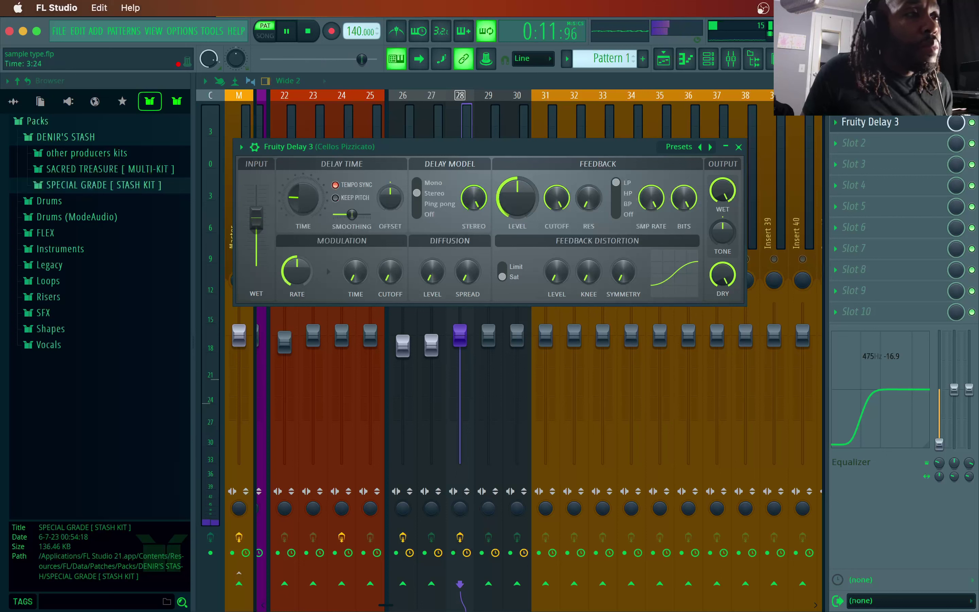
pyautogui.moveTo(258, 219); pyautogui.dragTo(259, 240)
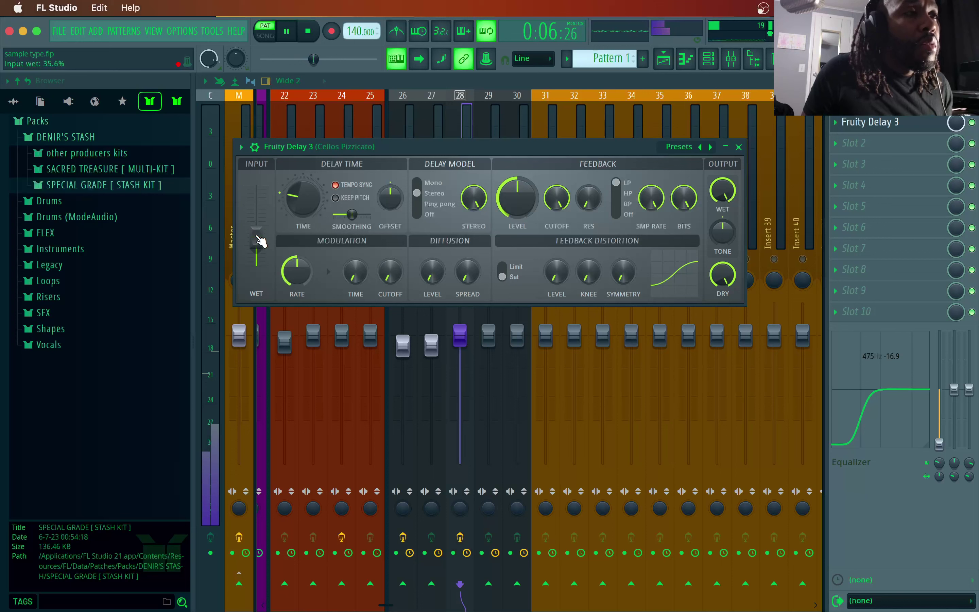
pyautogui.moveTo(259, 240); pyautogui.dragTo(260, 241)
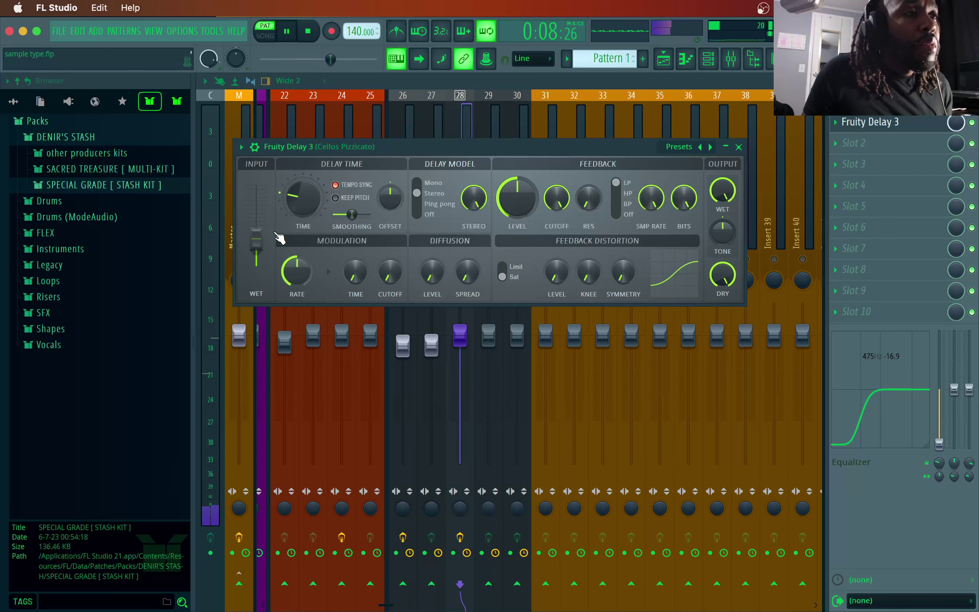
pyautogui.click(739, 147)
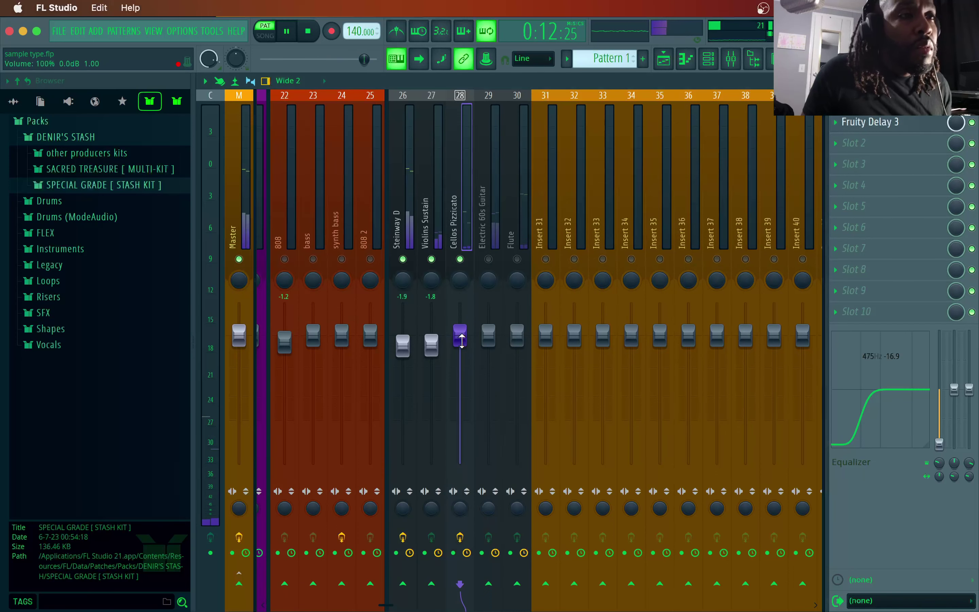
# - Lower the Cellos Pizzicato track volume to -3.4 dB and set its stereo separation to 56% separated
pyautogui.moveTo(459, 335); pyautogui.dragTo(459, 344)
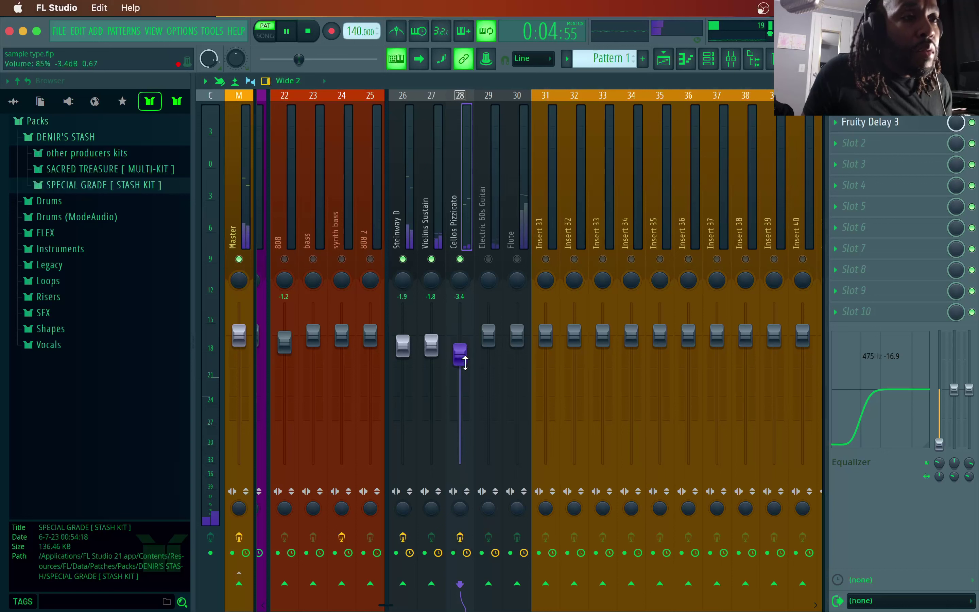
pyautogui.moveTo(460, 508); pyautogui.dragTo(460, 499)
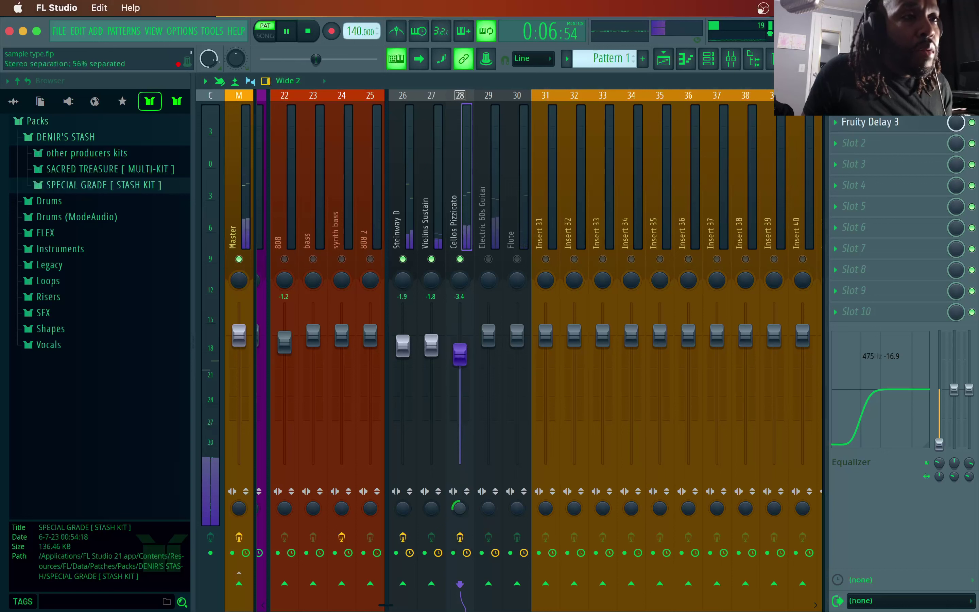
# - Unmute the Electric 60s Guitar track and load Fruity Parametric EQ 2 into its first effect slot
pyautogui.click(488, 259)
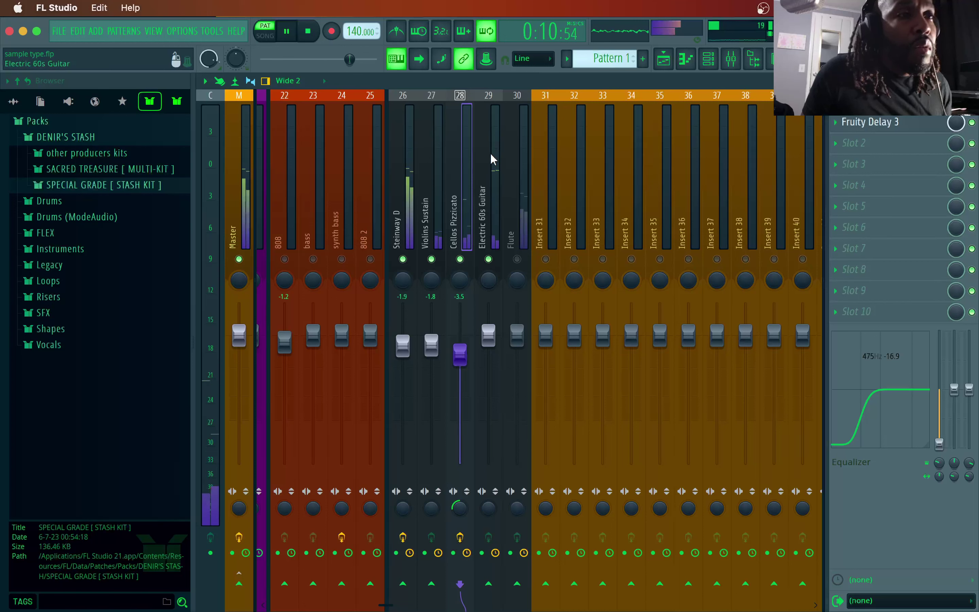
pyautogui.click(494, 113)
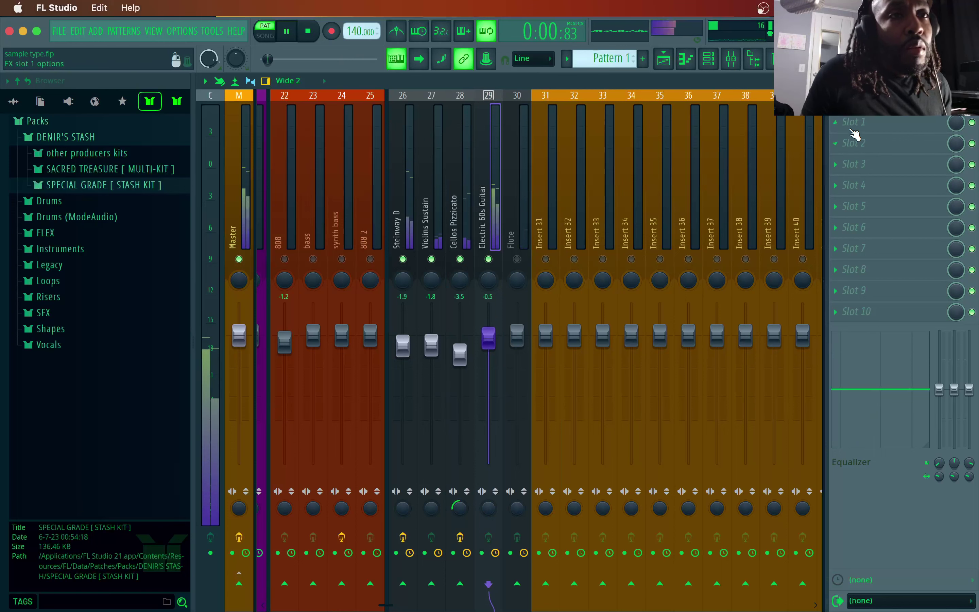
pyautogui.click(836, 128)
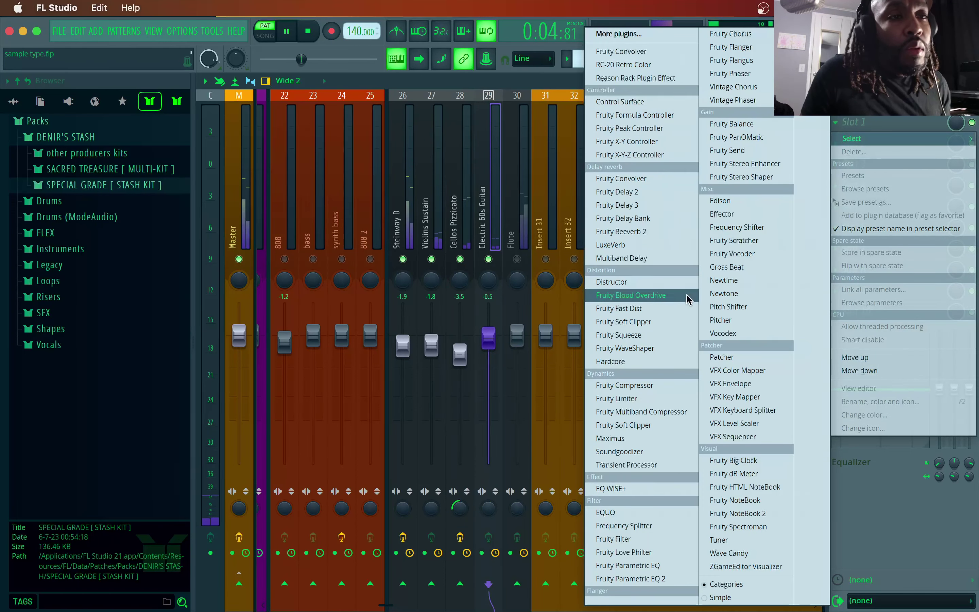
pyautogui.click(631, 578)
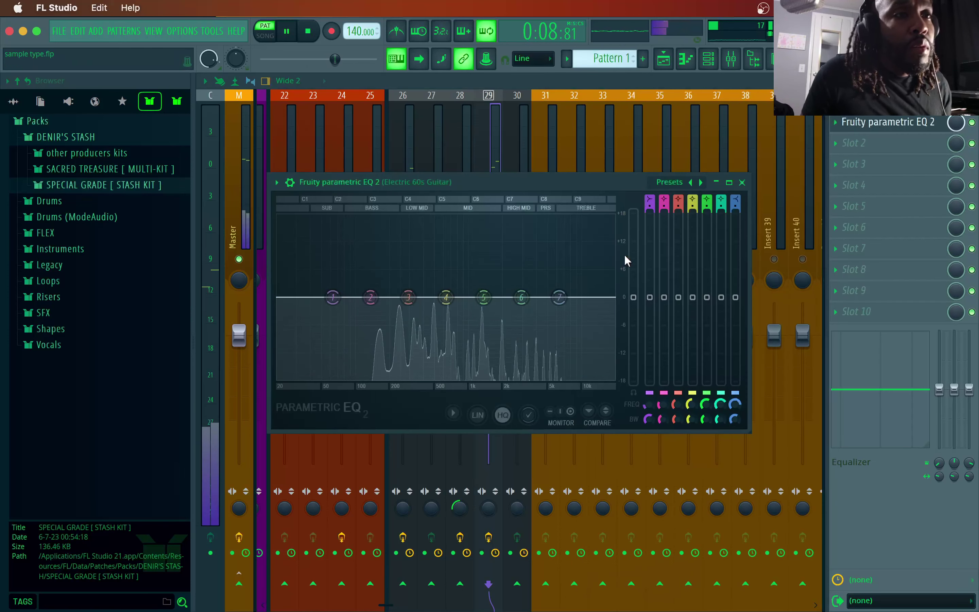
# - Cut the guitar EQ's lows, dip band 3 about 5 dB near 505 Hz, raise band 4, and boost band 7 to 9.2 dB at 3073 Hz
pyautogui.moveTo(559, 298); pyautogui.dragTo(522, 239)
pyautogui.moveTo(333, 297); pyautogui.dragTo(347, 378)
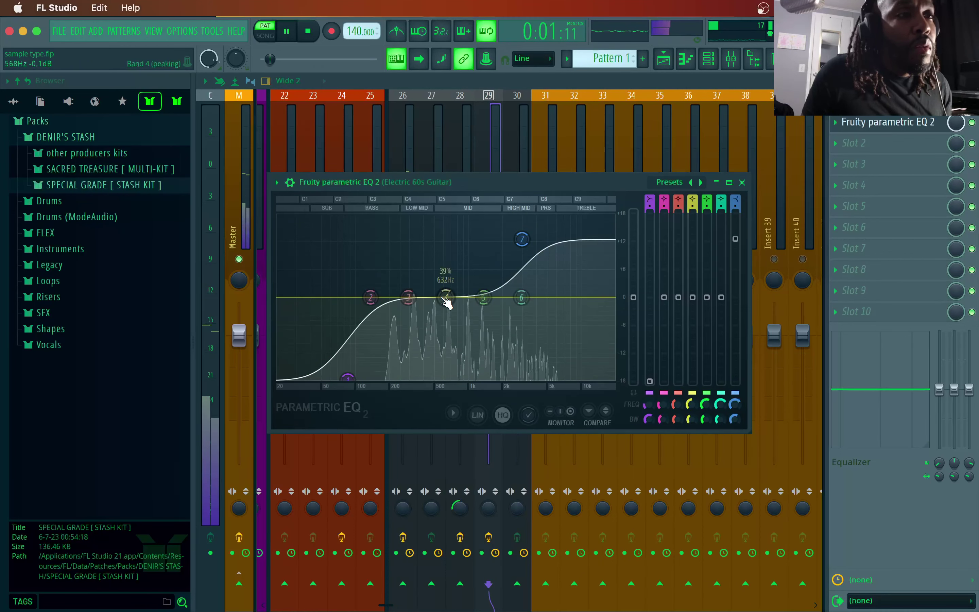
pyautogui.moveTo(447, 298); pyautogui.dragTo(492, 278)
pyautogui.moveTo(408, 298); pyautogui.dragTo(434, 314)
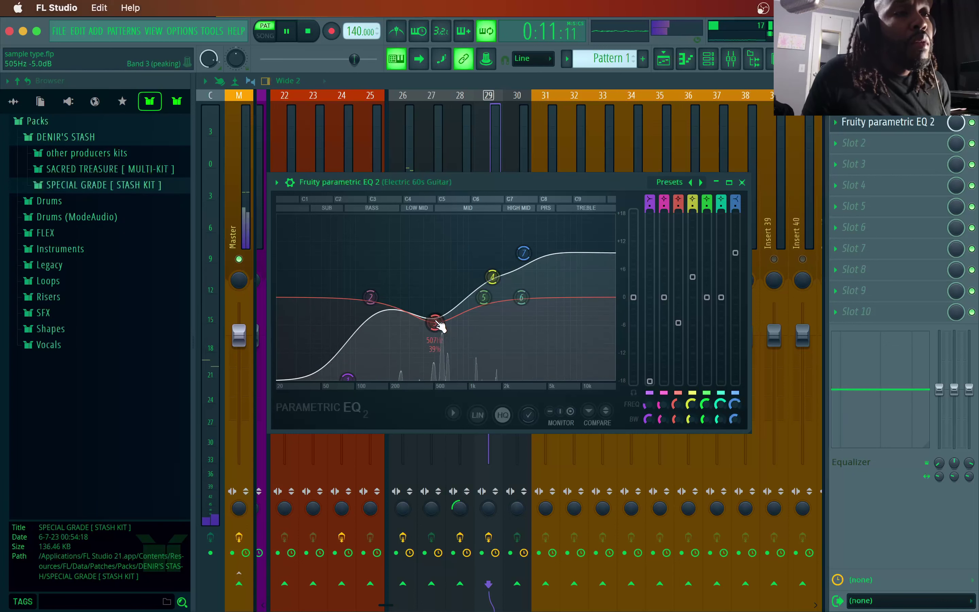
pyautogui.moveTo(496, 279); pyautogui.dragTo(521, 259)
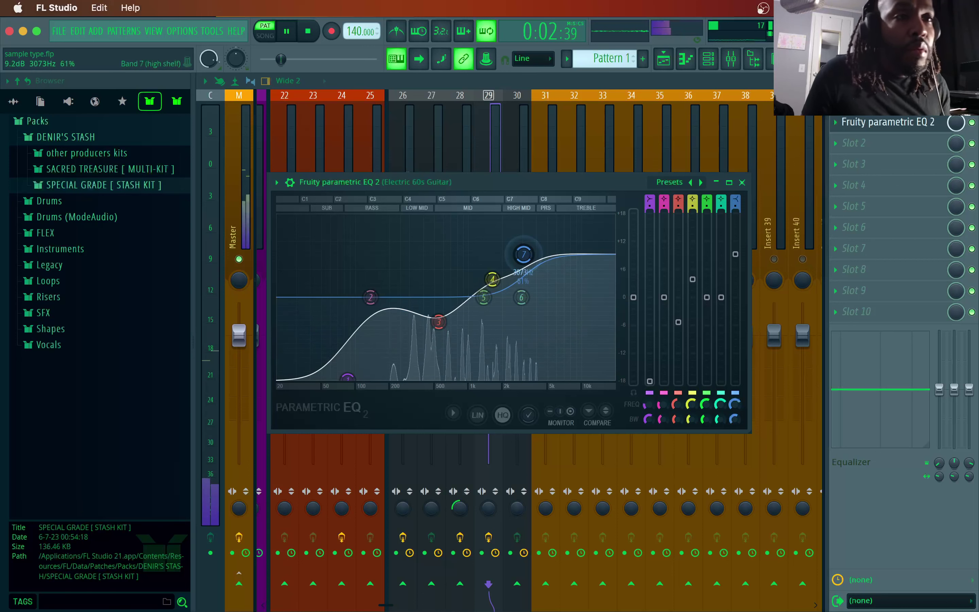
pyautogui.click(742, 183)
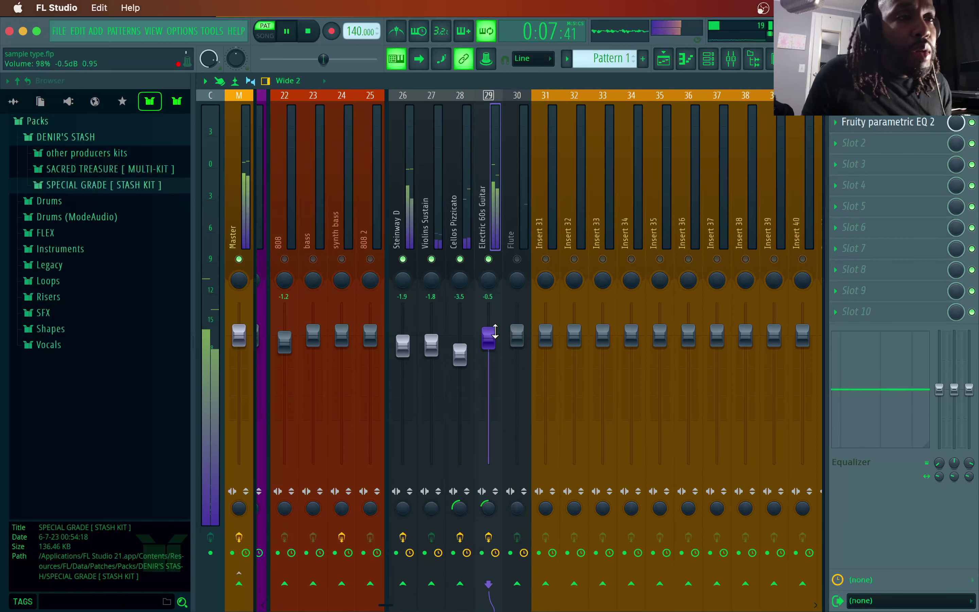
# - Widen the Electric 60s Guitar track's stereo separation and lower its volume to -3.7 dB
pyautogui.moveTo(479, 299); pyautogui.dragTo(479, 314)
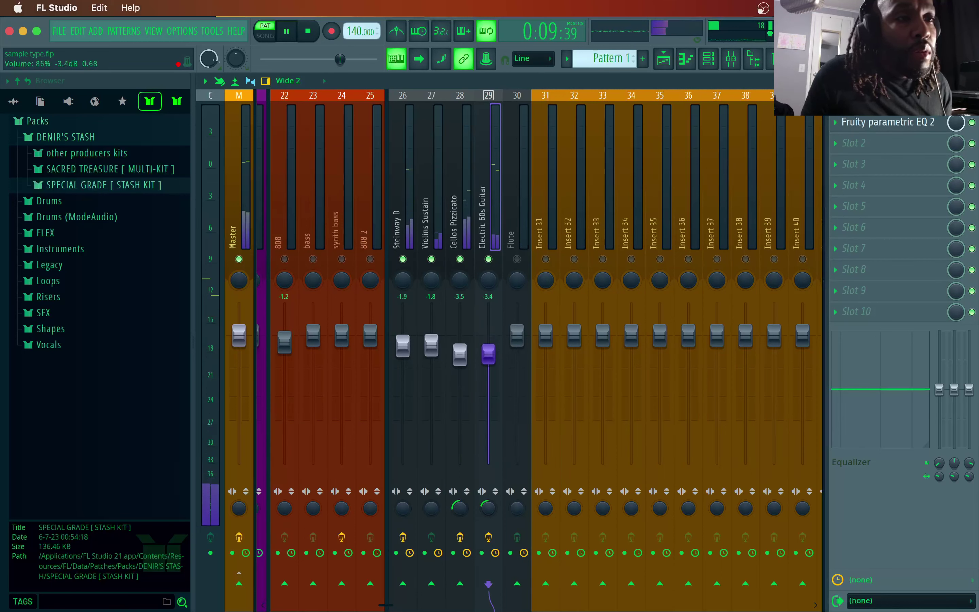
pyautogui.moveTo(488, 352); pyautogui.dragTo(508, 349)
# - Unmute the Flute track and load Fruity Reeverb 2 into its first effect slot with the Cathedral preset
pyautogui.click(517, 259)
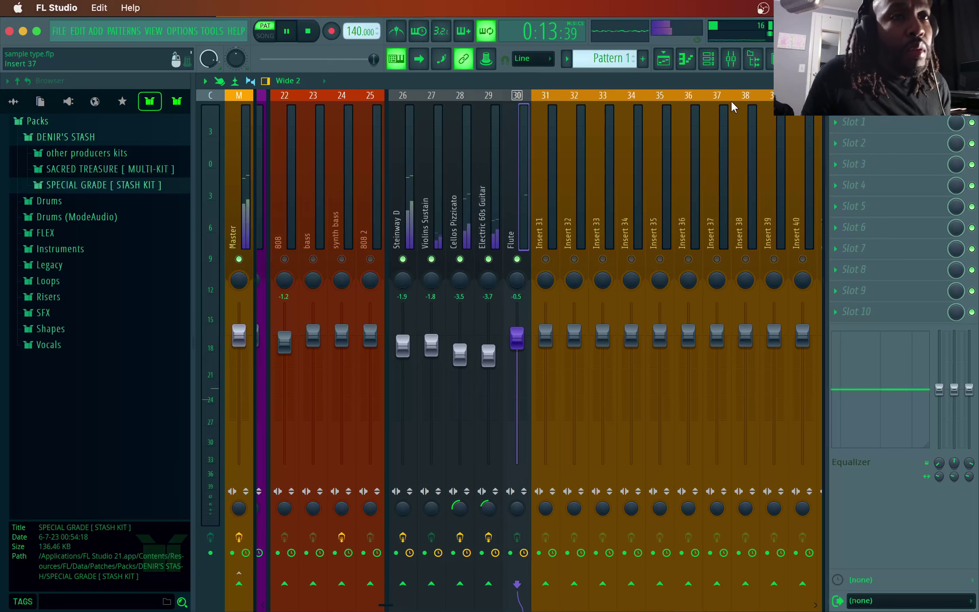
pyautogui.click(839, 124)
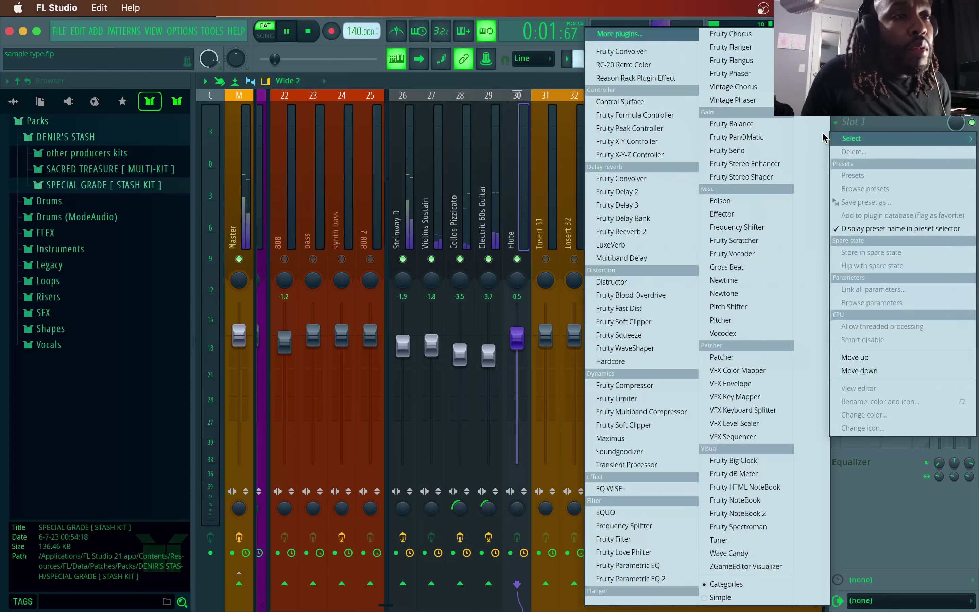
pyautogui.click(658, 231)
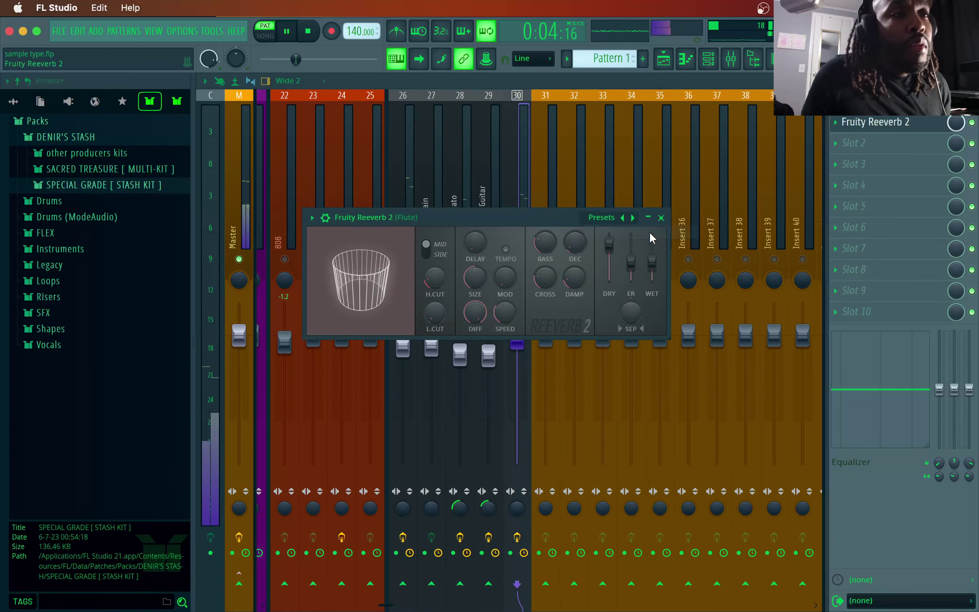
pyautogui.click(633, 218)
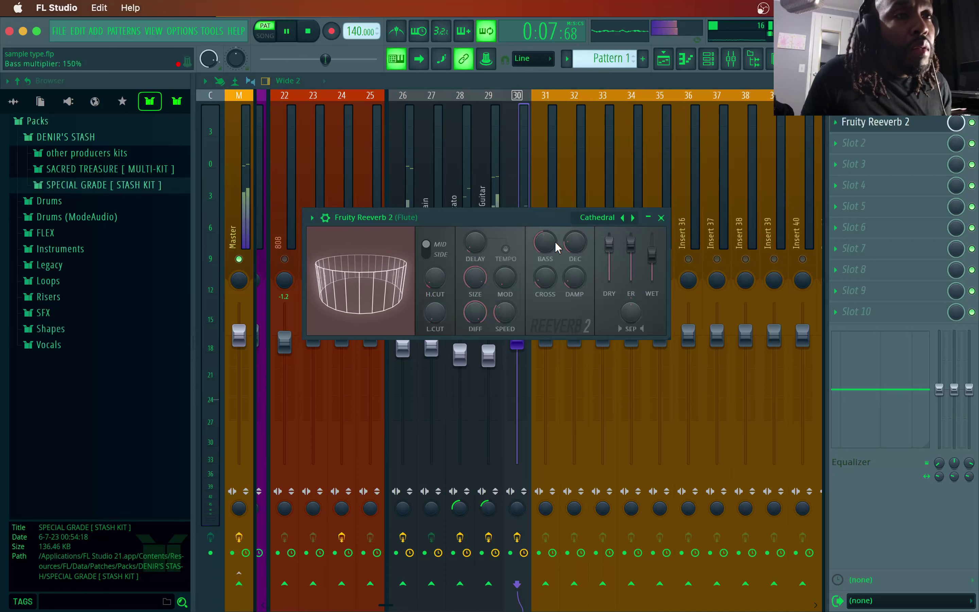
# - Reduce the flute reverb's bass multiplier and dry level, and close the plugin
pyautogui.moveTo(546, 243); pyautogui.dragTo(546, 301)
pyautogui.moveTo(610, 242); pyautogui.dragTo(617, 258)
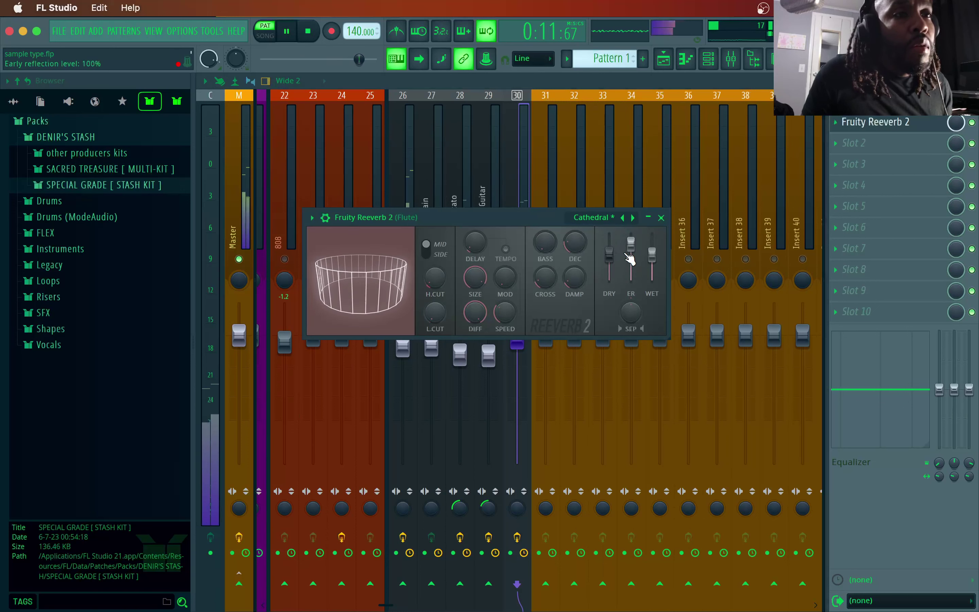
pyautogui.click(662, 218)
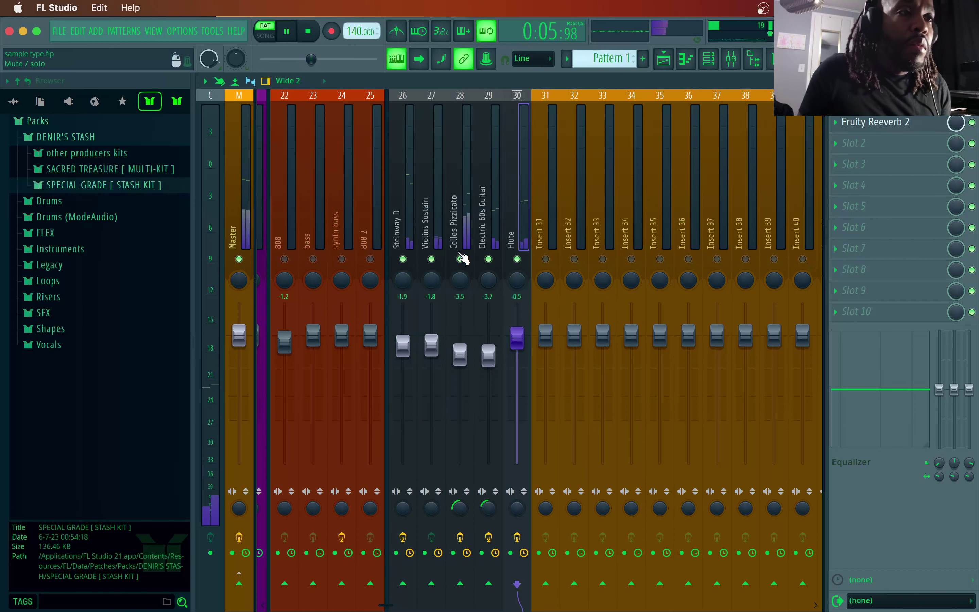
# - Lower the Cellos Pizzicato track volume to -5.1 dB and re-enable all muted mixer tracks
pyautogui.click(477, 106)
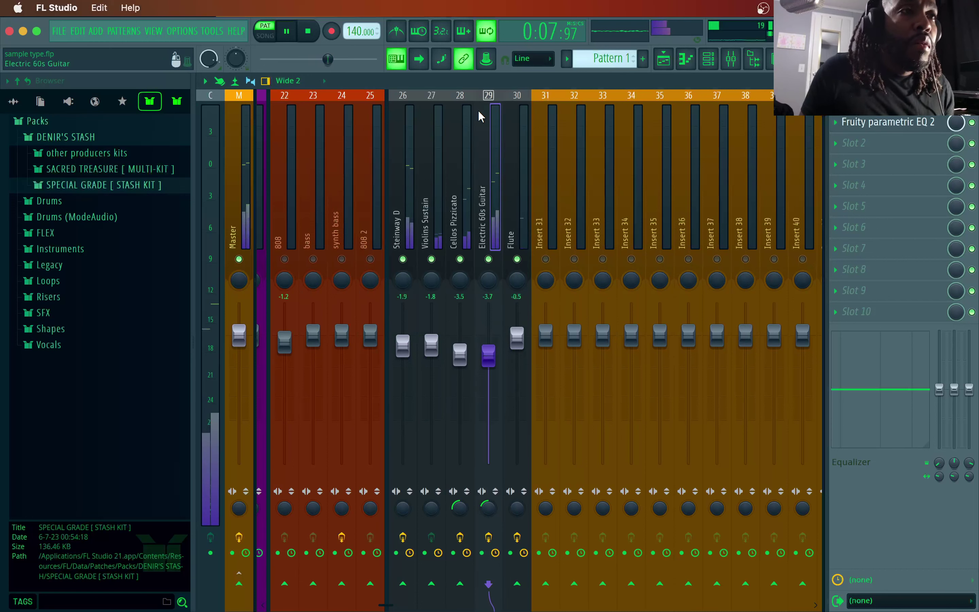
pyautogui.click(462, 354)
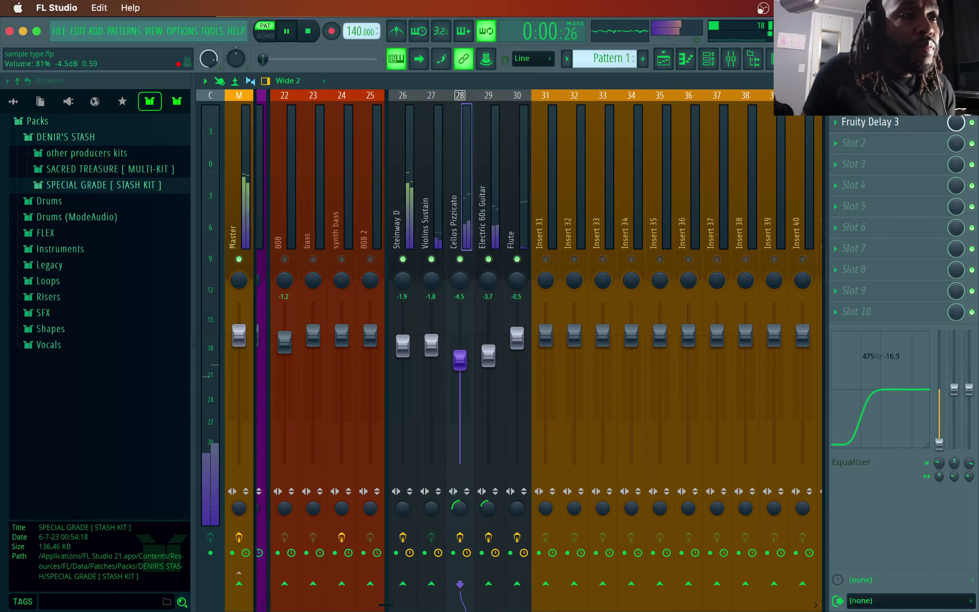
pyautogui.rightClick(518, 260)
pyautogui.rightClick(518, 260)
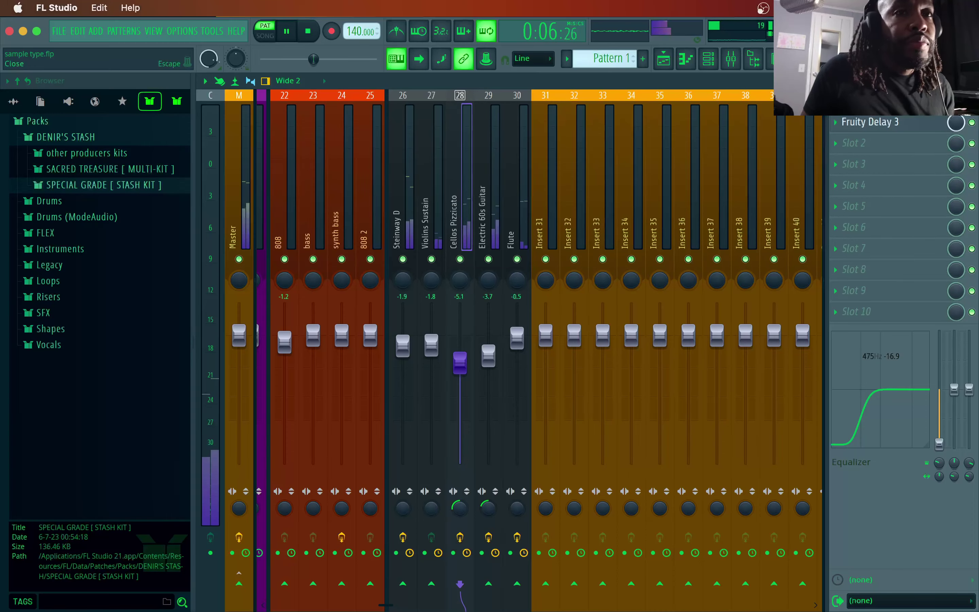
pyautogui.click(972, 81)
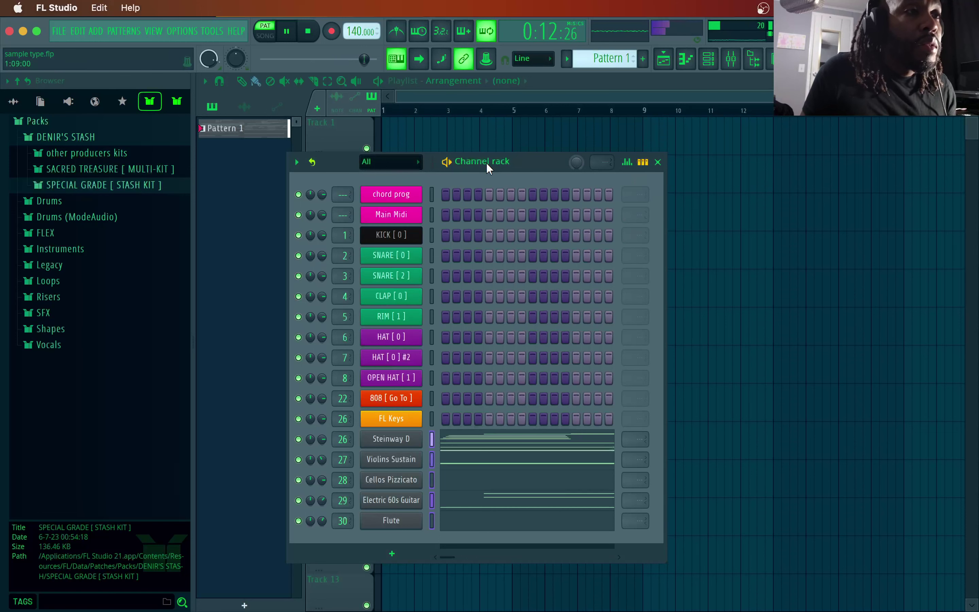
# - Split Pattern 1 by channel into separate instrument patterns and move the channel rack clear of the first playlist tracks
pyautogui.click(567, 59)
pyautogui.click(668, 279)
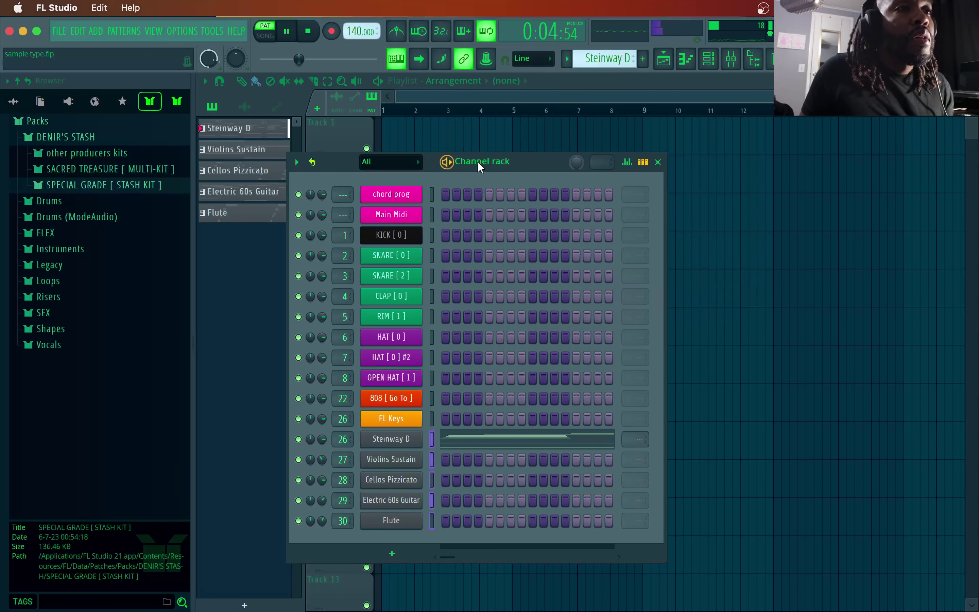
pyautogui.moveTo(523, 161); pyautogui.dragTo(669, 198)
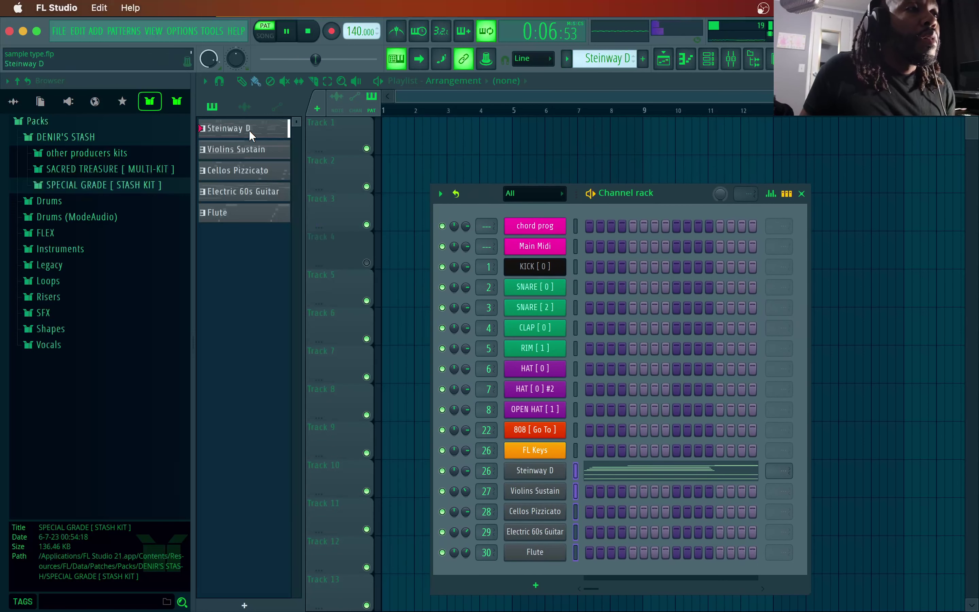
# - Place the Steinway D pattern at bar 1 of Track 1 and switch playback to song mode
pyautogui.moveTo(248, 129); pyautogui.dragTo(391, 134)
pyautogui.moveTo(460, 147); pyautogui.dragTo(453, 148)
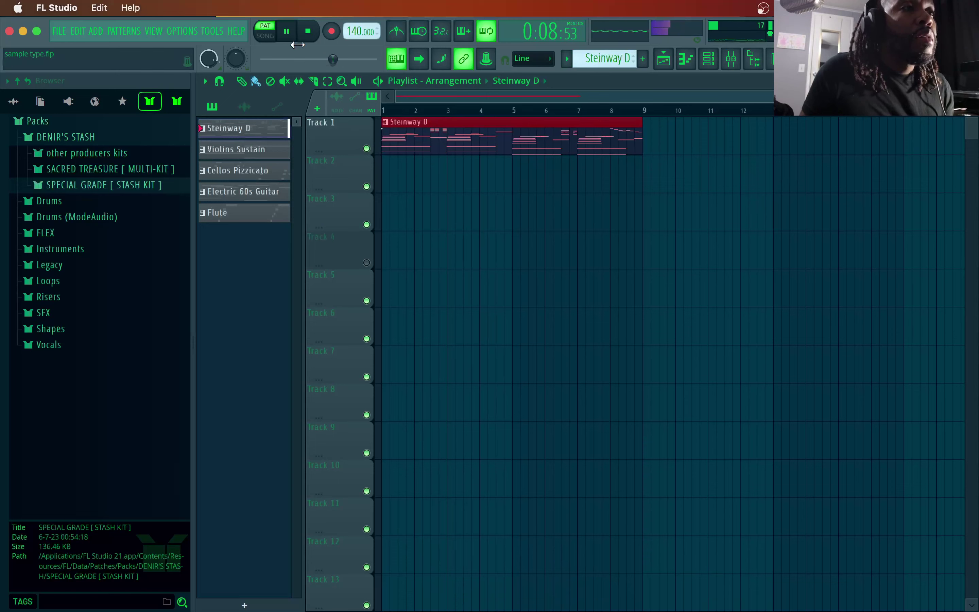
pyautogui.click(275, 37)
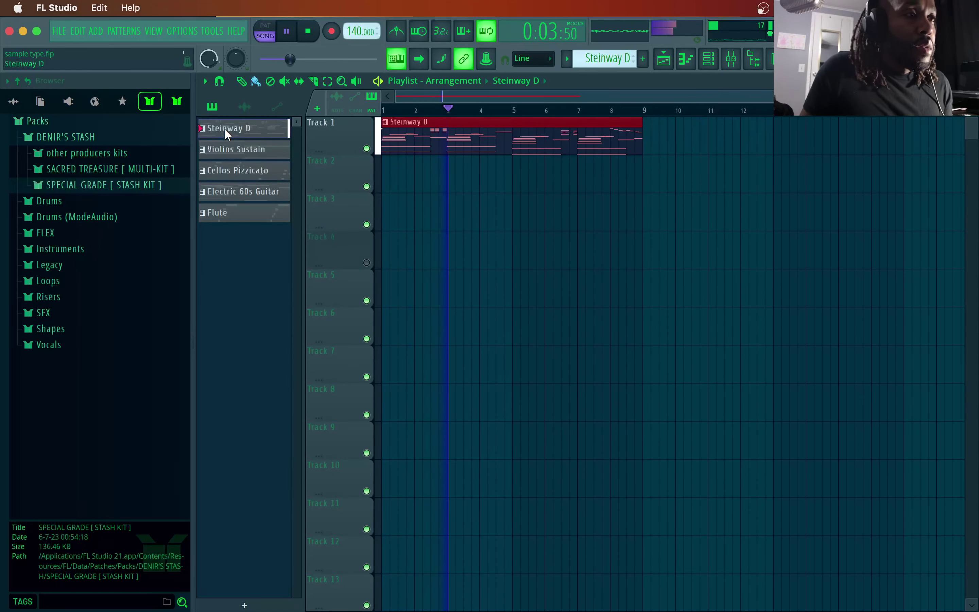
# - Add a second Steinway D clip at bar 9 and place Violins Sustain at bar 9 on the second track
pyautogui.moveTo(224, 129); pyautogui.dragTo(645, 138)
pyautogui.moveTo(259, 150); pyautogui.dragTo(344, 182)
pyautogui.moveTo(441, 177); pyautogui.dragTo(698, 185)
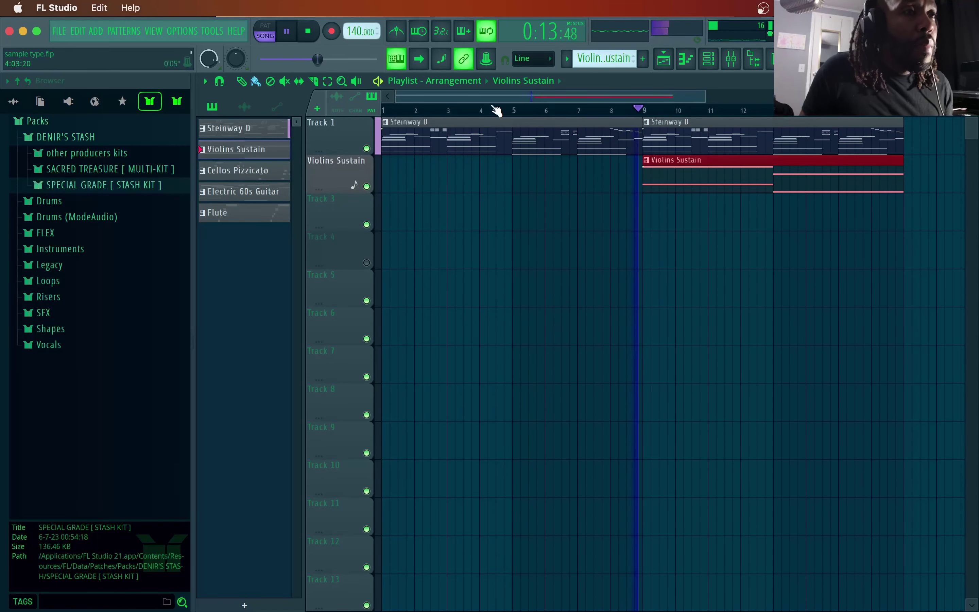
# - Place Cellos Pizzicato at bar 17 on the third track and add another Steinway D clip at bar 17
pyautogui.moveTo(705, 96); pyautogui.dragTo(786, 96)
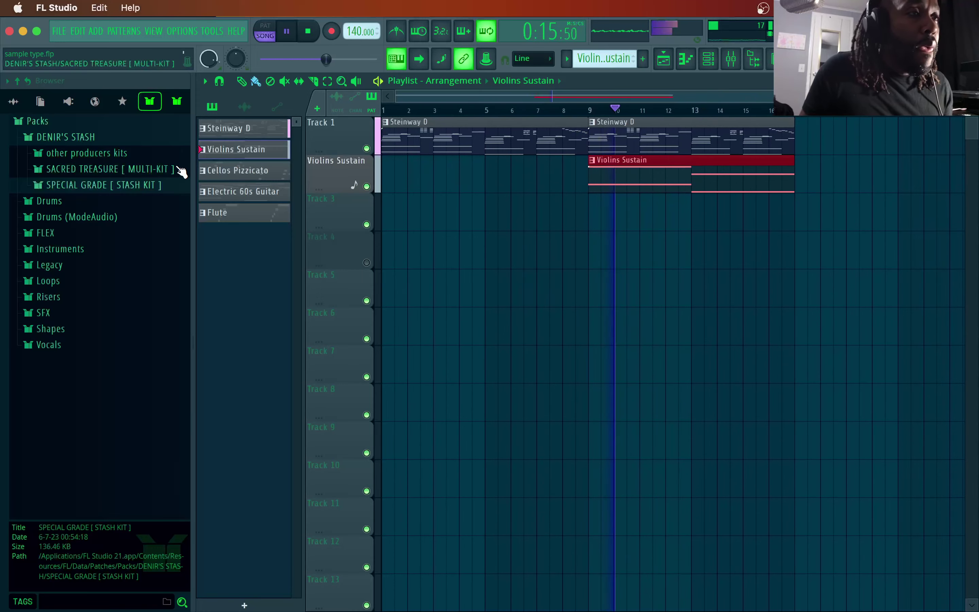
pyautogui.moveTo(211, 171); pyautogui.dragTo(361, 213)
pyautogui.moveTo(426, 212); pyautogui.dragTo(838, 221)
pyautogui.click(769, 140)
pyautogui.click(805, 142)
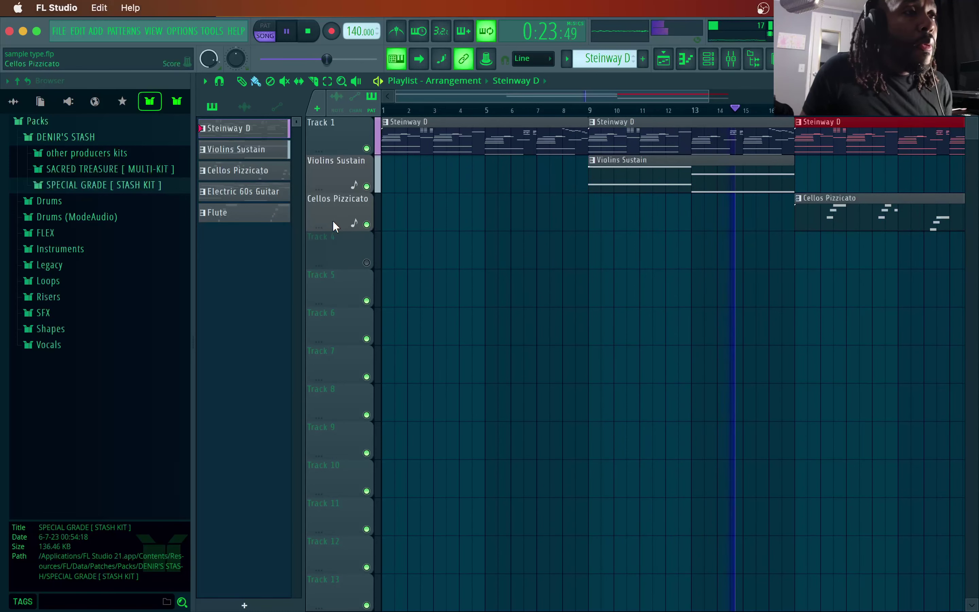
# - Enable Track 4 and place the Electric 60s Guitar pattern on it at bar 25
pyautogui.click(369, 264)
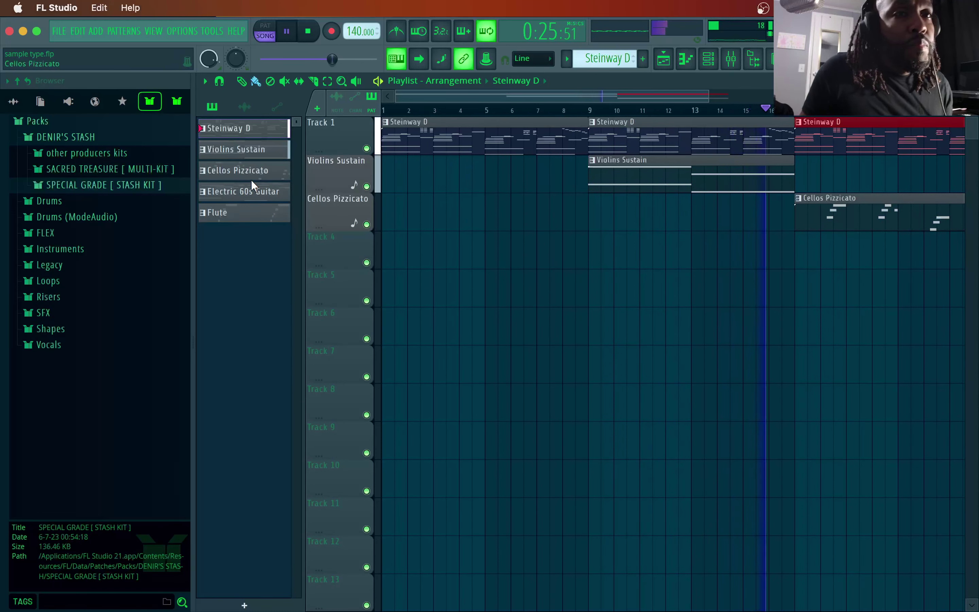
pyautogui.moveTo(249, 189); pyautogui.dragTo(345, 254)
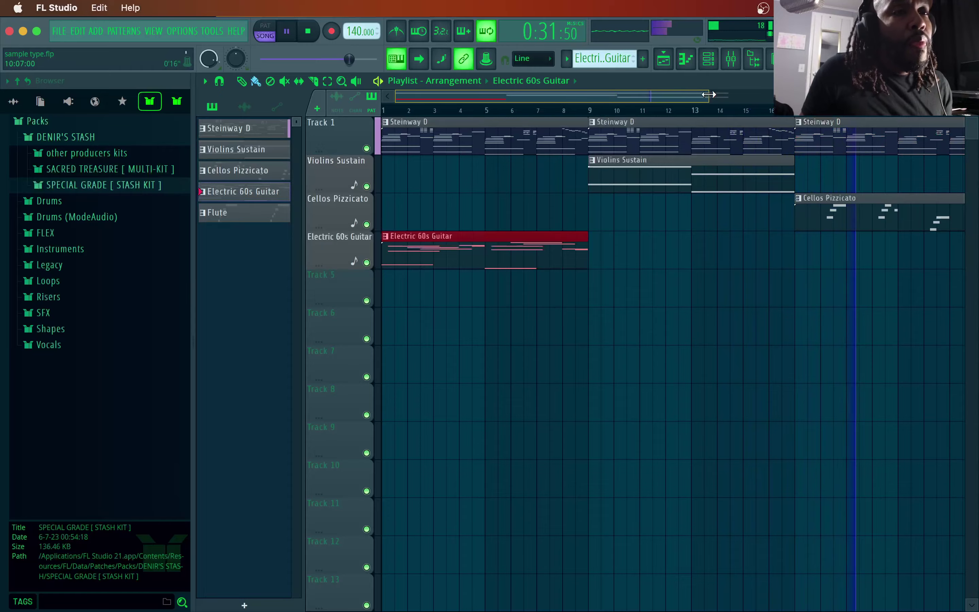
pyautogui.scroll(-3, 704, 97)
pyautogui.moveTo(462, 245); pyautogui.dragTo(840, 245)
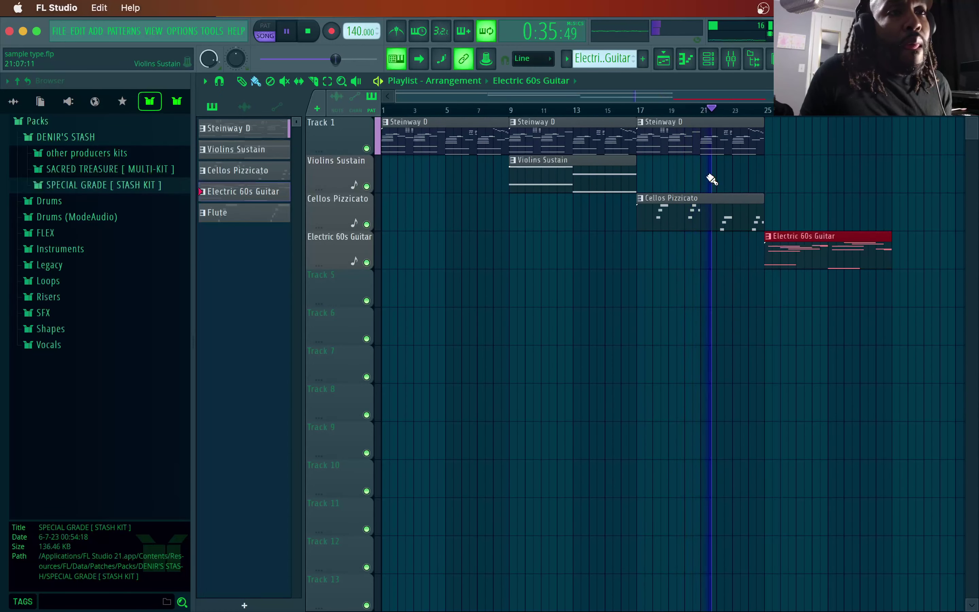
# - Add a Violins Sustain clip at bar 25 on its track and place the Flute pattern at bar 25 on Track 5
pyautogui.click(610, 183)
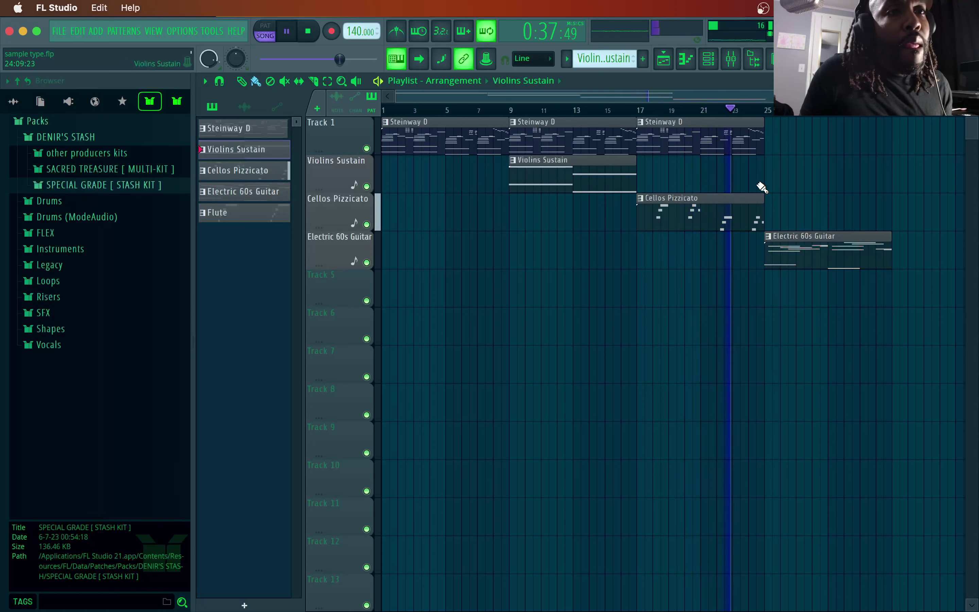
pyautogui.click(766, 187)
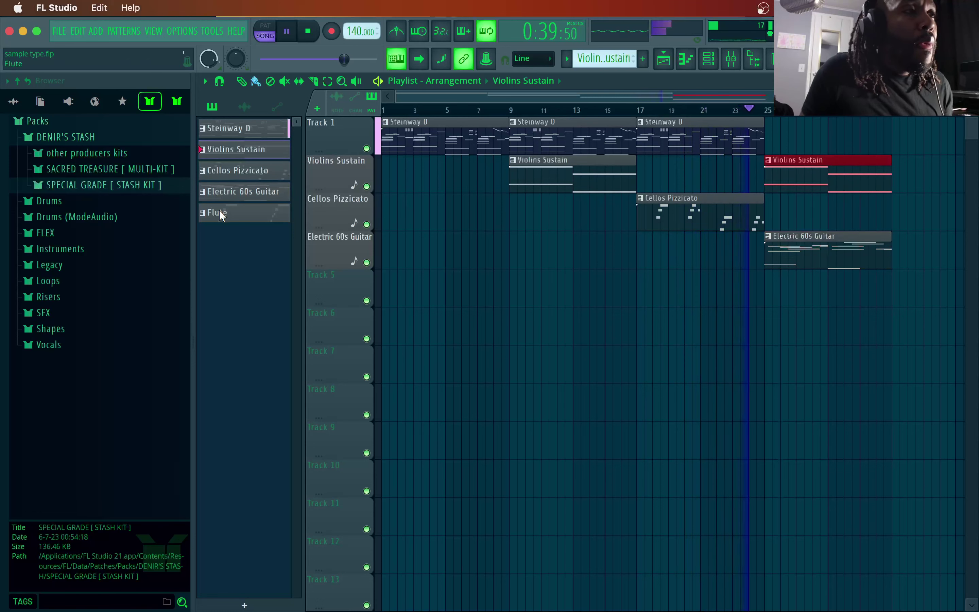
pyautogui.moveTo(219, 210)
pyautogui.mouseDown()
pyautogui.moveTo(607, 290)
pyautogui.moveTo(766, 300)
pyautogui.mouseUp()
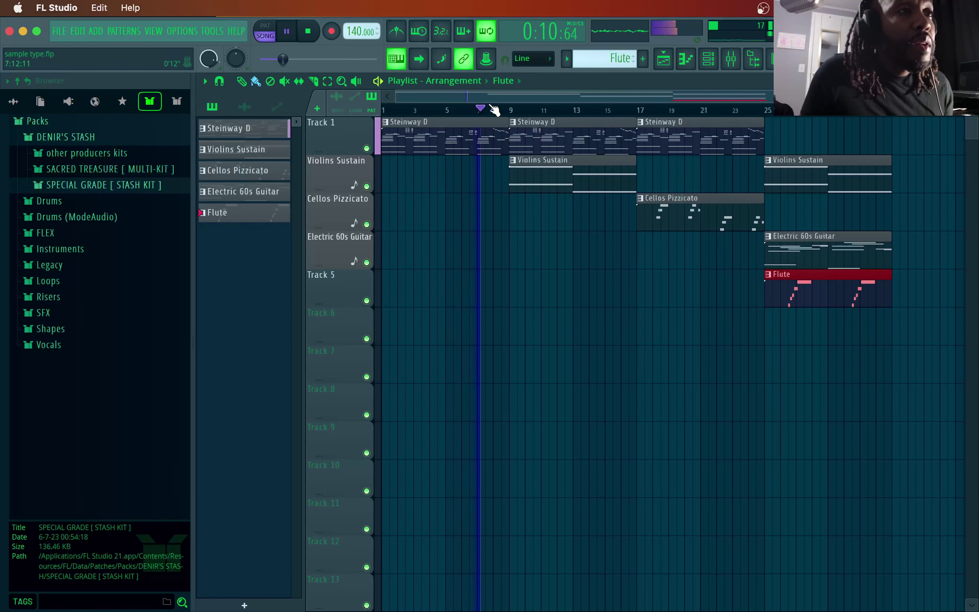
# - Create the empty Pattern 6, place it at bar 1 of Track 6, and extend the clip to 8 bars
pyautogui.click(643, 60)
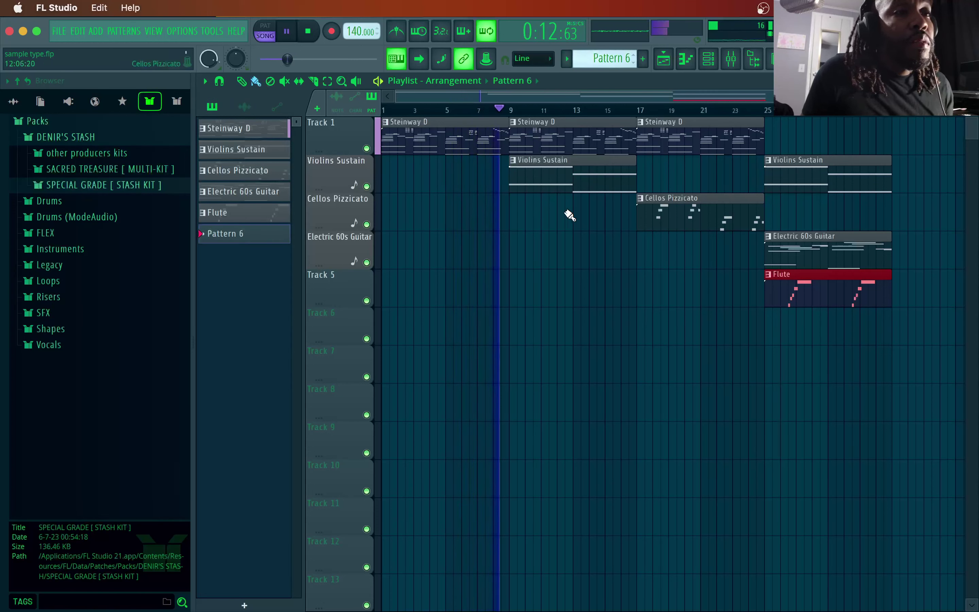
pyautogui.click(401, 342)
pyautogui.moveTo(402, 332); pyautogui.dragTo(394, 332)
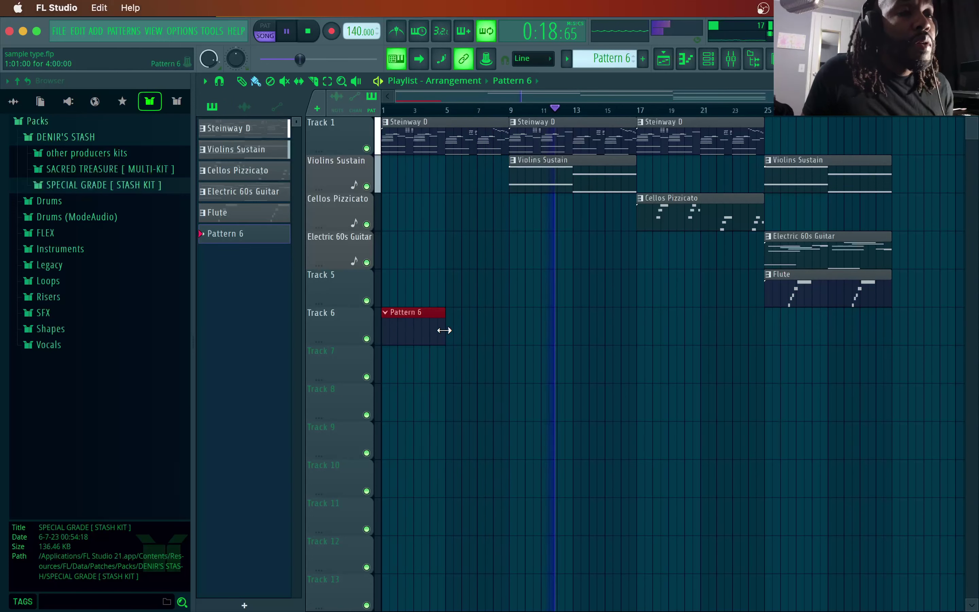
pyautogui.moveTo(432, 328); pyautogui.dragTo(500, 336)
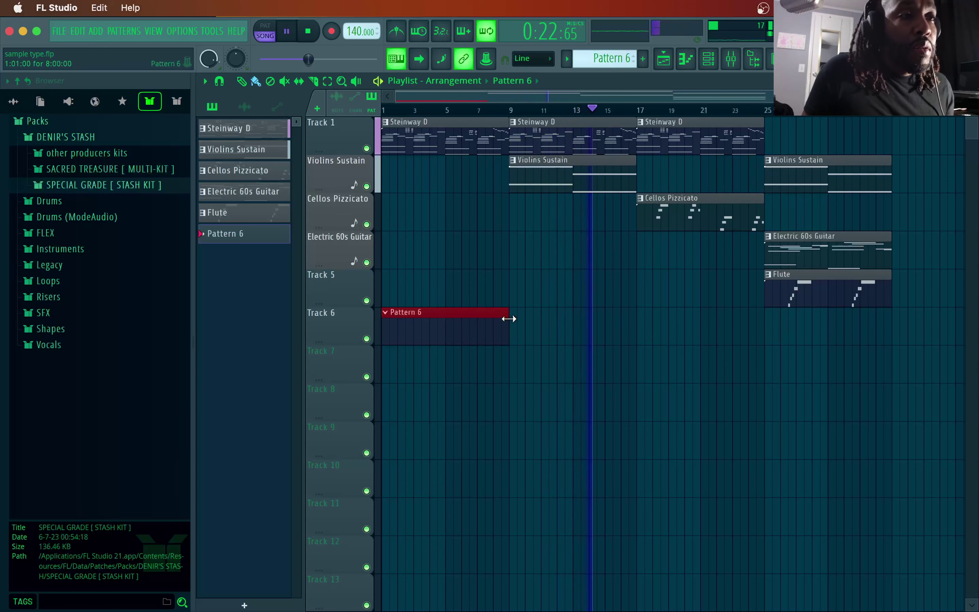
# - Place three more 8-bar Pattern 6 clips on Track 6 at bars 9, 17 and 25
pyautogui.click(543, 325)
pyautogui.moveTo(543, 325); pyautogui.dragTo(528, 327)
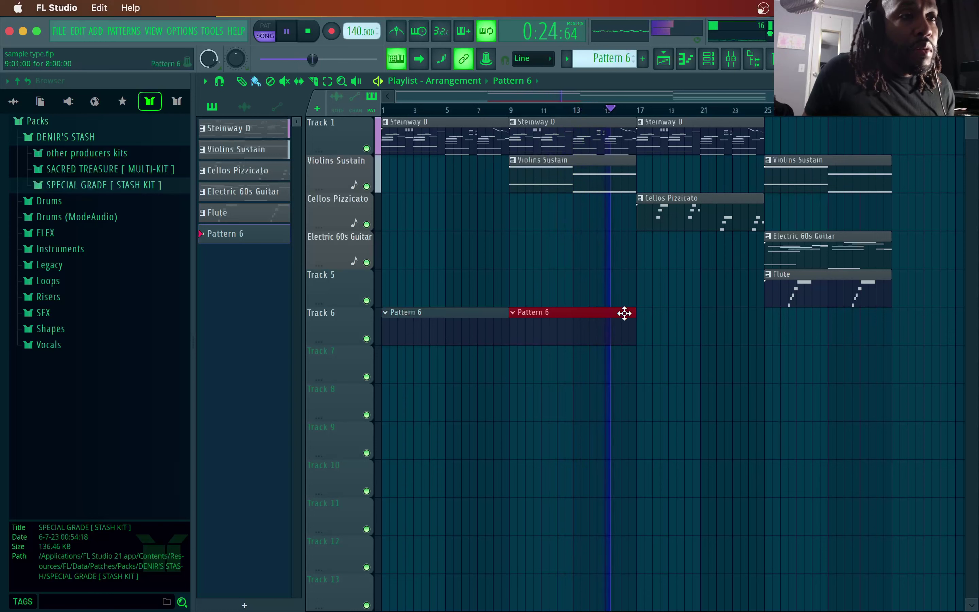
pyautogui.click(649, 323)
pyautogui.moveTo(665, 325); pyautogui.dragTo(660, 326)
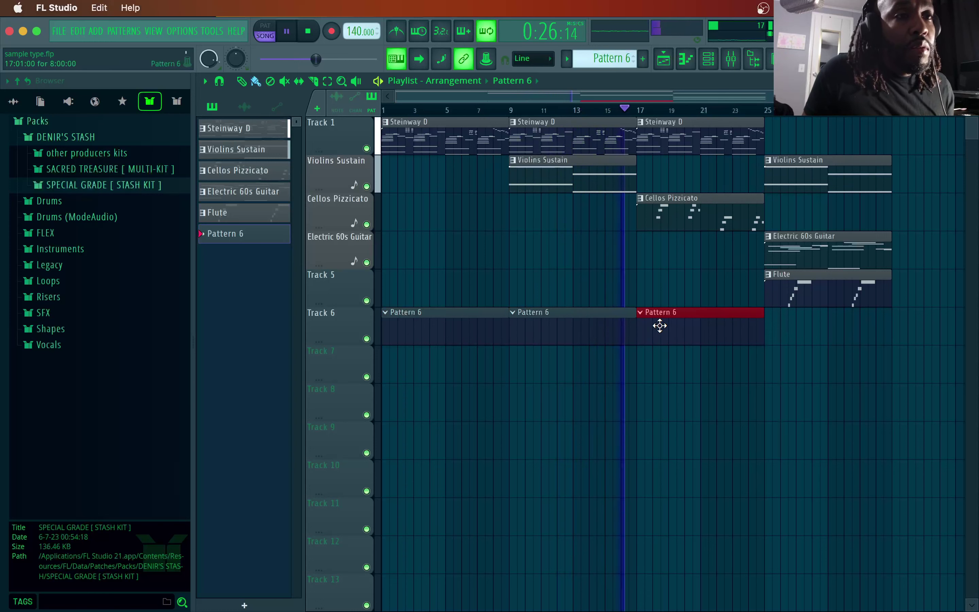
pyautogui.click(776, 333)
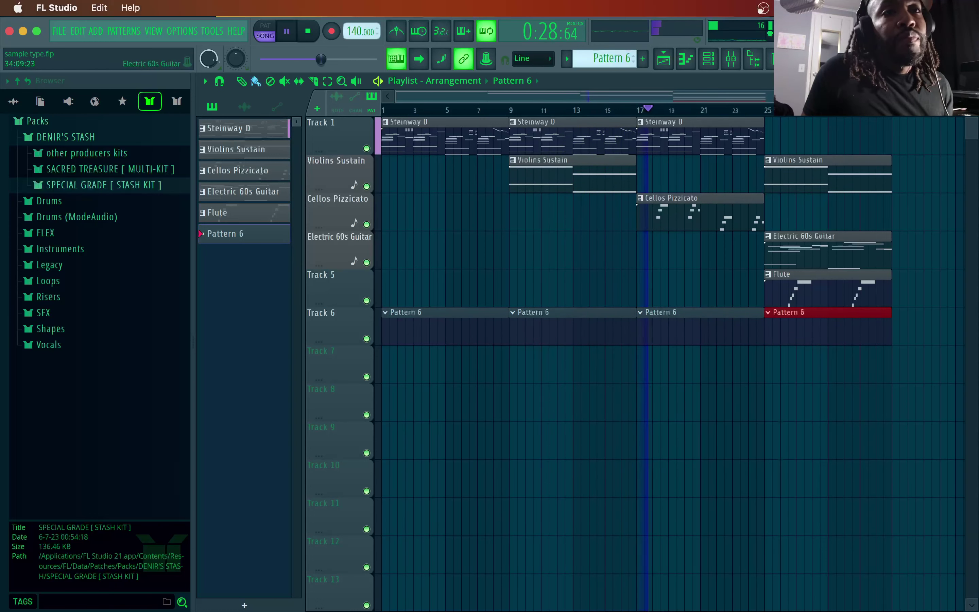
# - Close the playlist, move the channel rack up, and widen it to reveal more steps
pyautogui.click(970, 81)
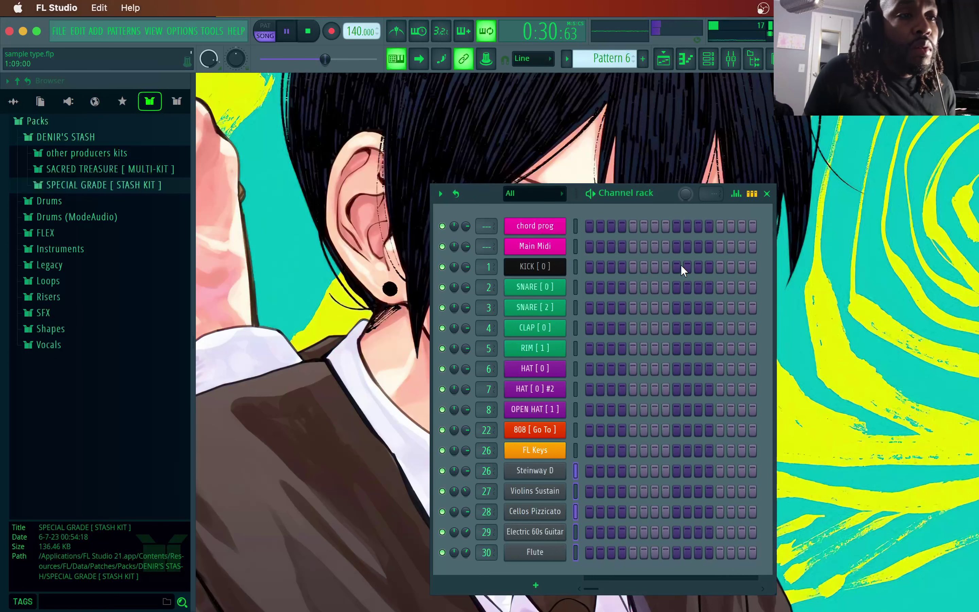
pyautogui.moveTo(660, 199); pyautogui.dragTo(658, 177)
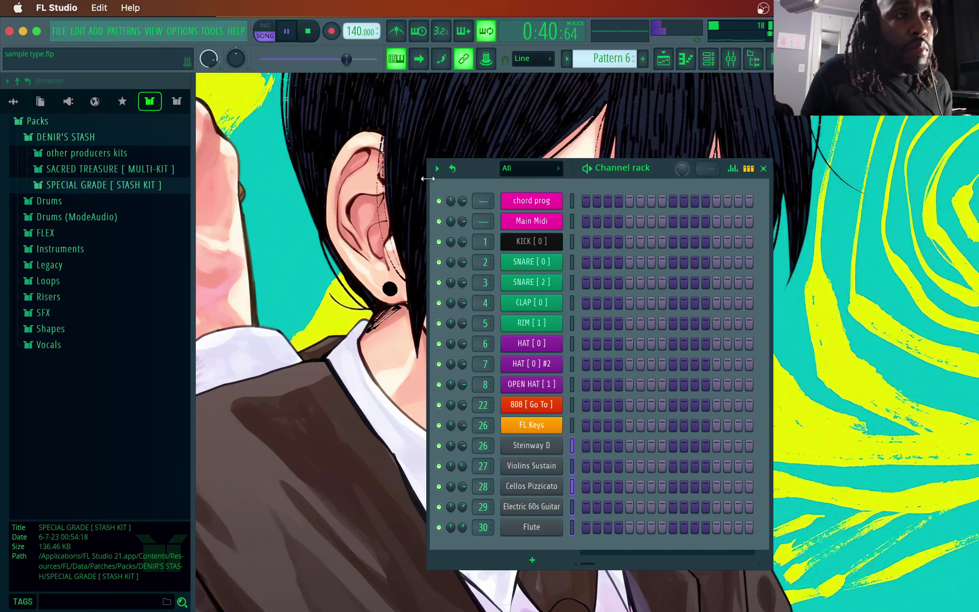
pyautogui.moveTo(428, 178); pyautogui.dragTo(340, 179)
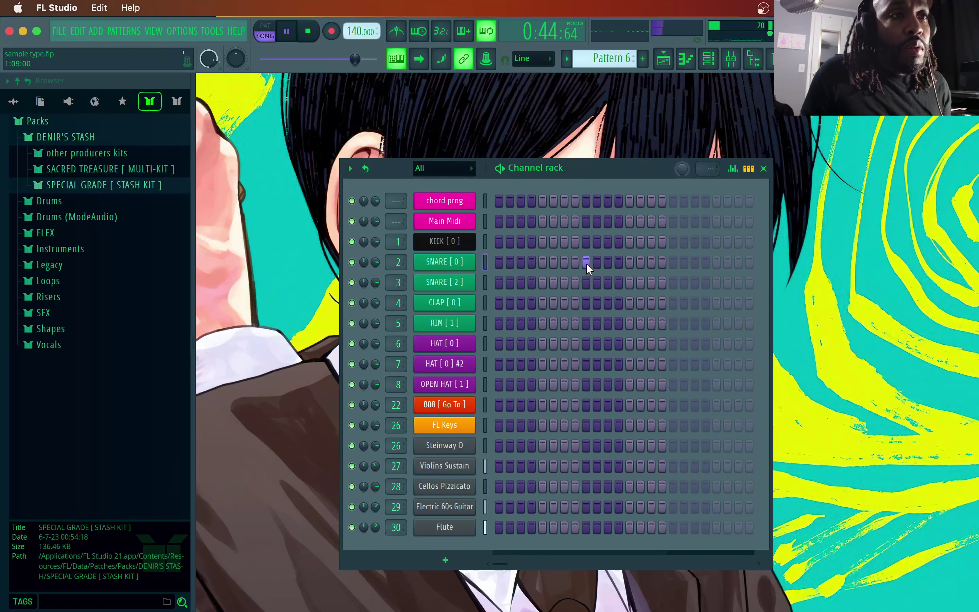
# - Add a SNARE [ 0 ] hit on step 9 of bar 1 and, in its piano roll, C5 hits on steps 9 and 11 of bar 2
pyautogui.rightClick(456, 264)
pyautogui.click(491, 263)
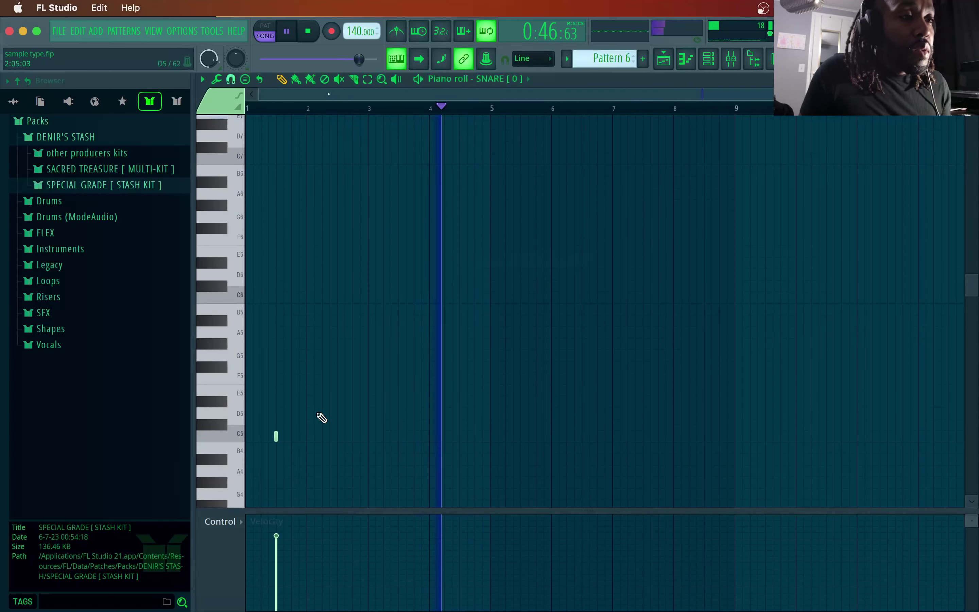
pyautogui.click(338, 438)
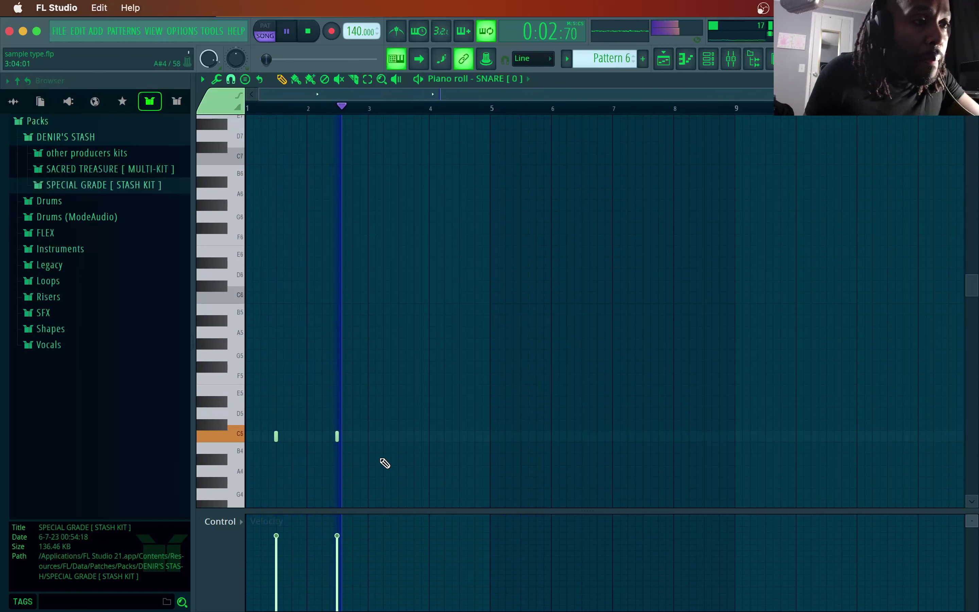
pyautogui.press('space')
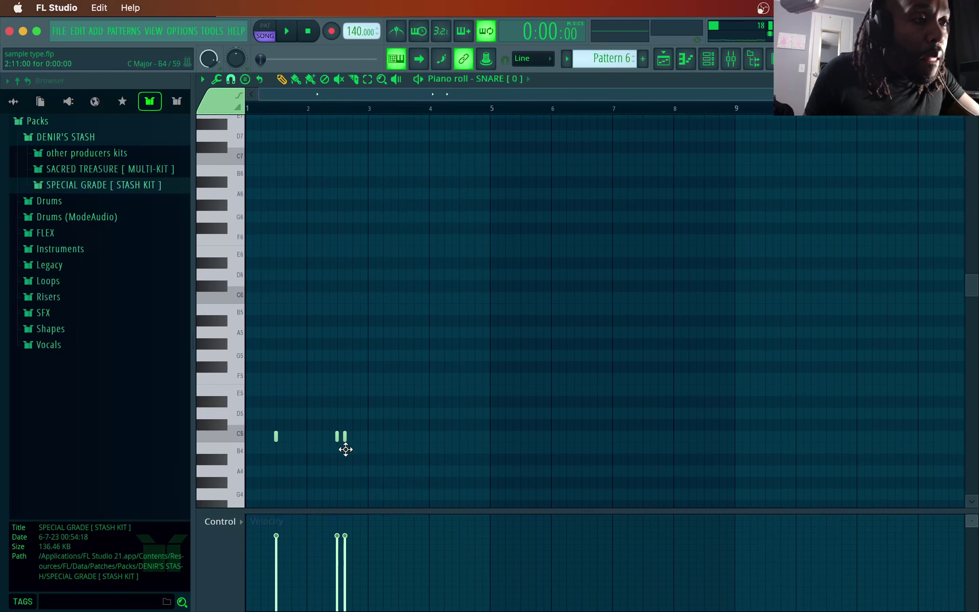
pyautogui.press('space')
# - Lower the velocity of the step 11 snare in bar 2 and add another quieter hit on step 15
pyautogui.click(348, 566)
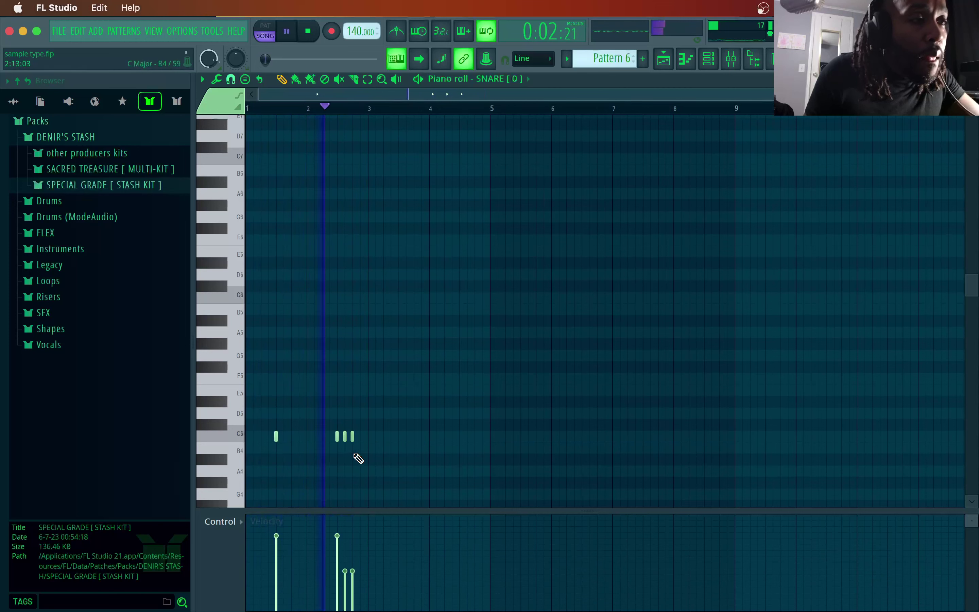
pyautogui.moveTo(352, 437); pyautogui.dragTo(359, 444)
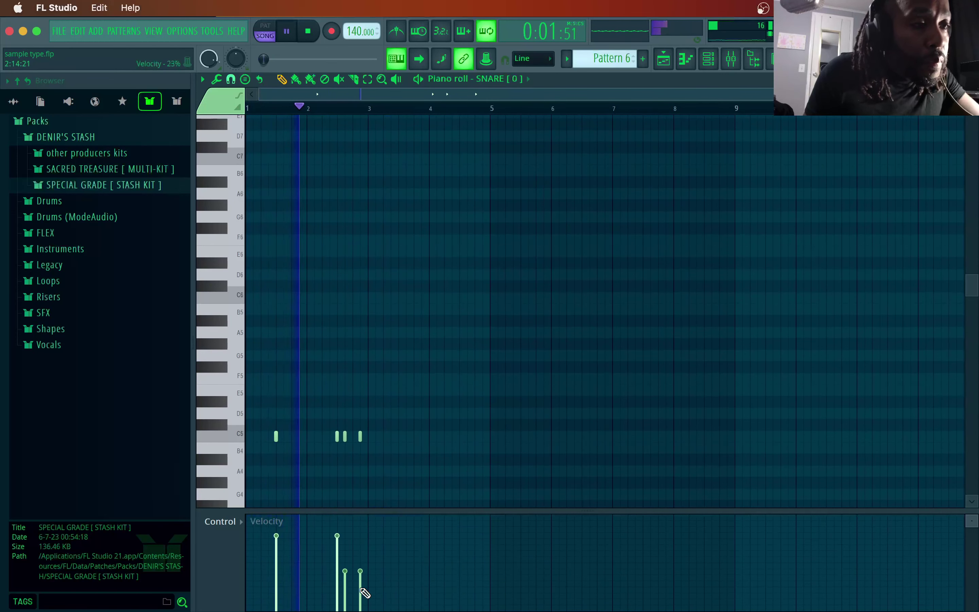
pyautogui.click(360, 562)
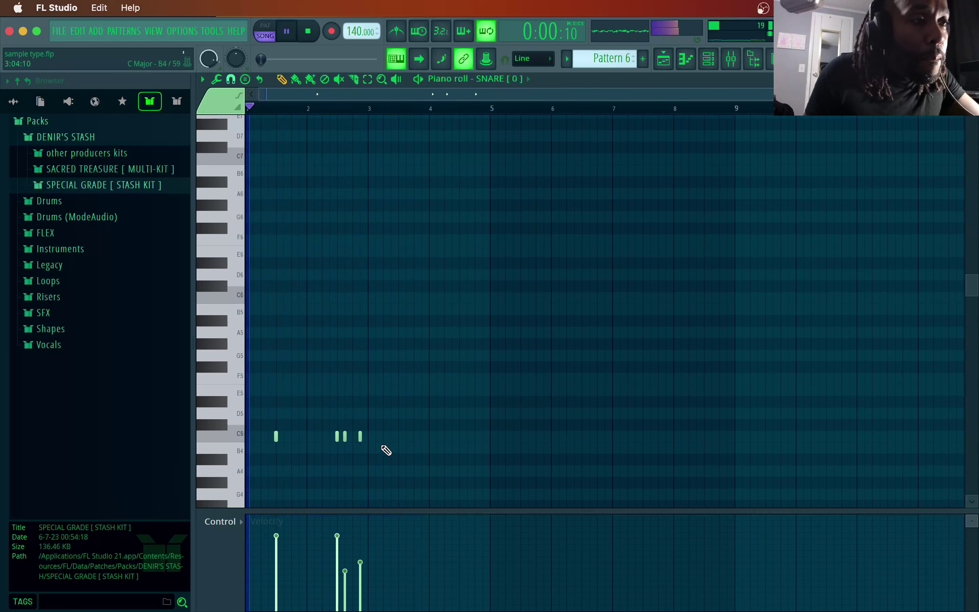
# - Add full-velocity C5 snare hits on step 9 of bars 3 and 4, and duplicate the four-bar snare pattern into bars 5 to 8
pyautogui.click(399, 437)
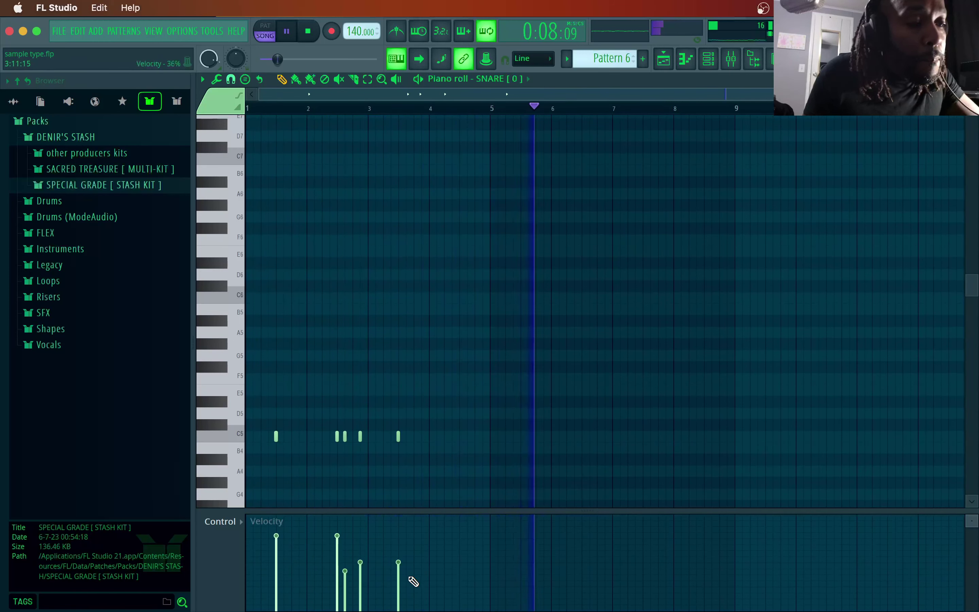
pyautogui.press('super+z')
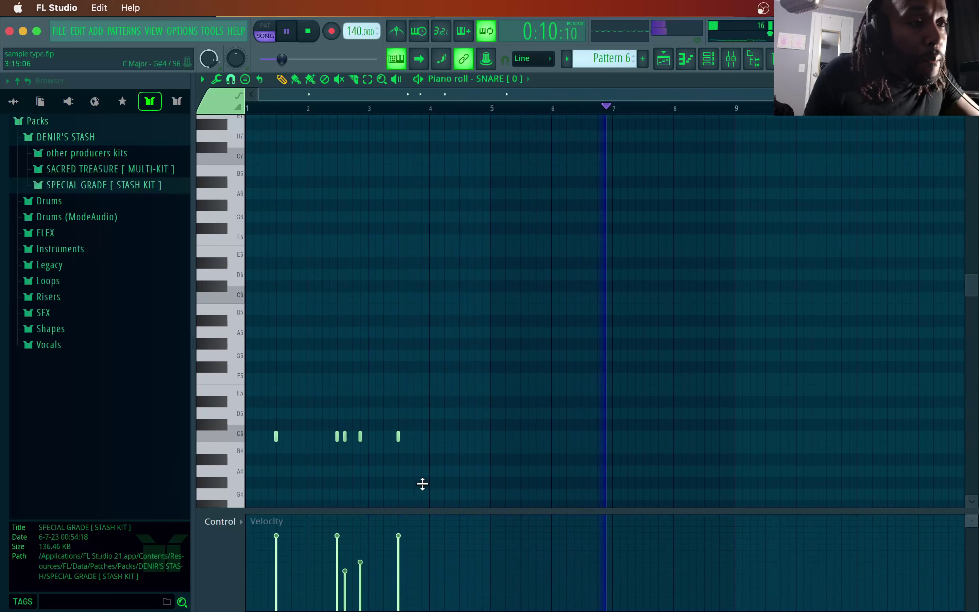
pyautogui.press('space')
pyautogui.press('space')
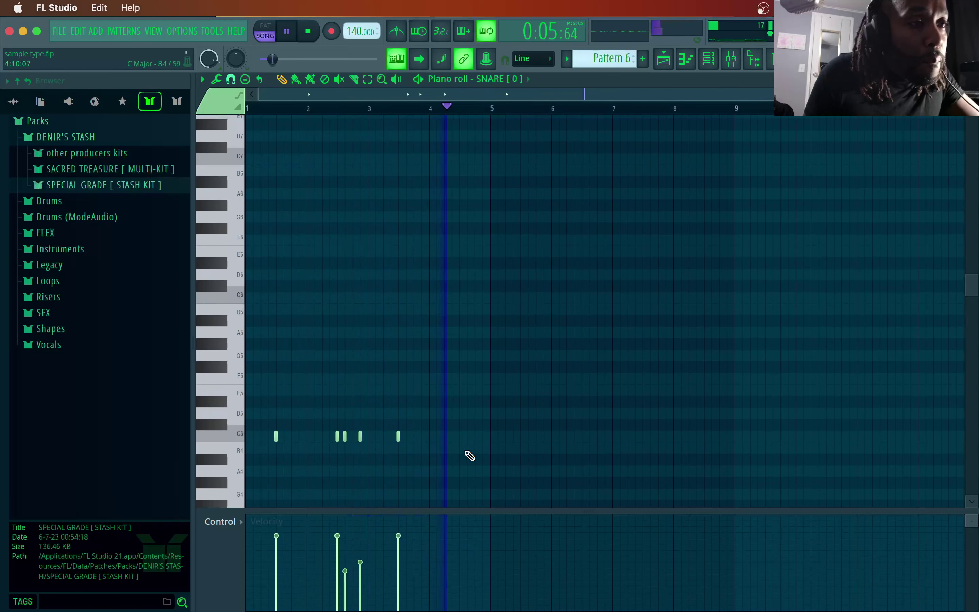
pyautogui.click(459, 436)
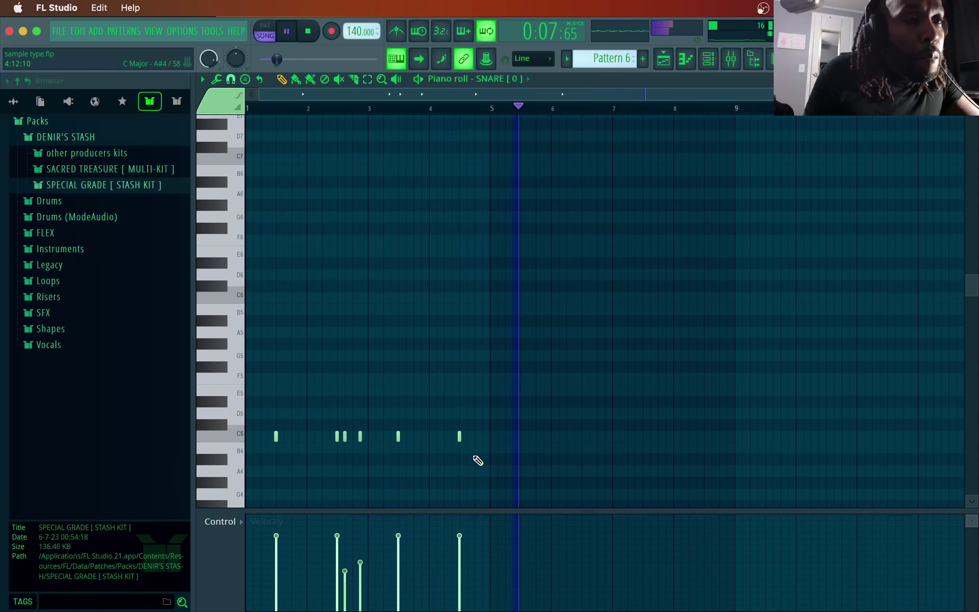
pyautogui.moveTo(491, 109); pyautogui.dragTo(248, 108)
pyautogui.press('super+b')
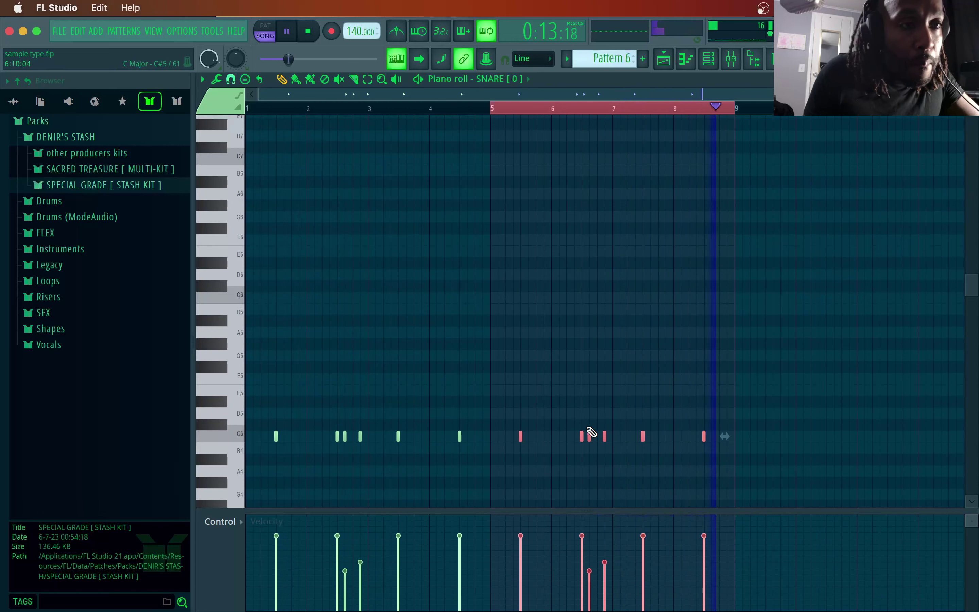
# - Raise the two quieter snare hits in bar 6 to D5 and play back the result
pyautogui.moveTo(586, 420)
pyautogui.mouseDown()
pyautogui.moveTo(609, 454)
pyautogui.moveTo(607, 440)
pyautogui.mouseUp()
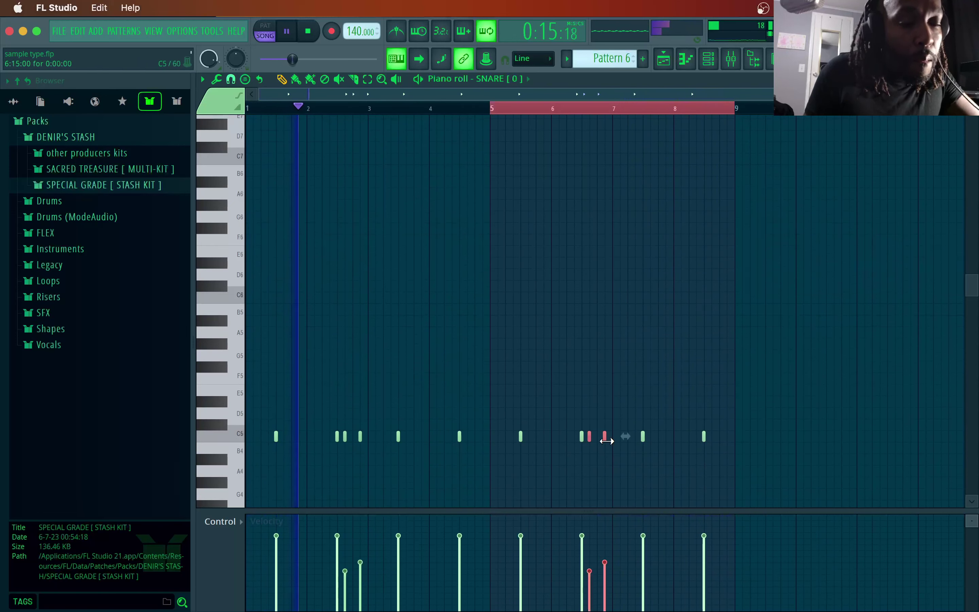
pyautogui.hotkey('shift', 'Up')
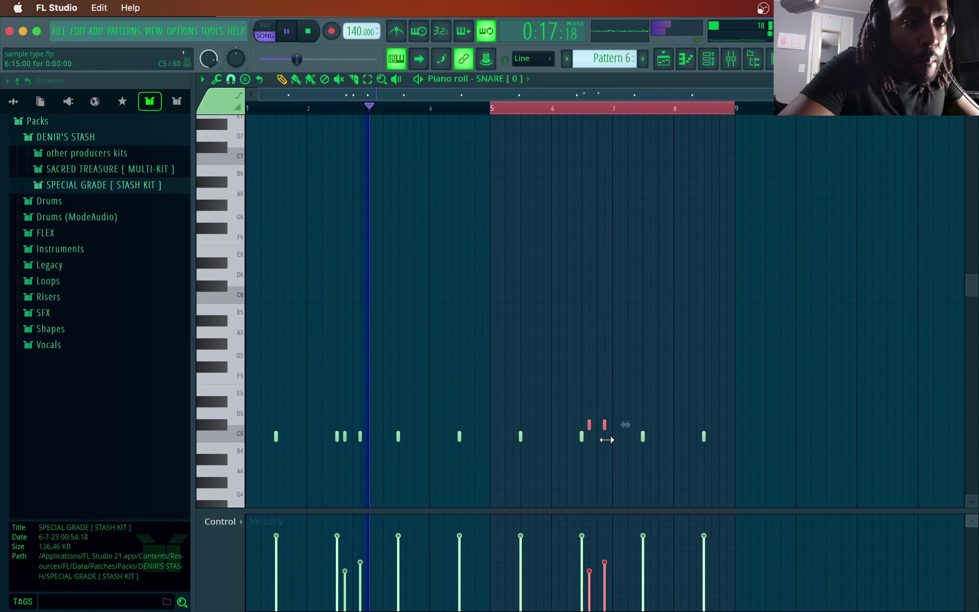
pyautogui.hotkey('shift', 'Up')
pyautogui.hotkey('shift', 'Up')
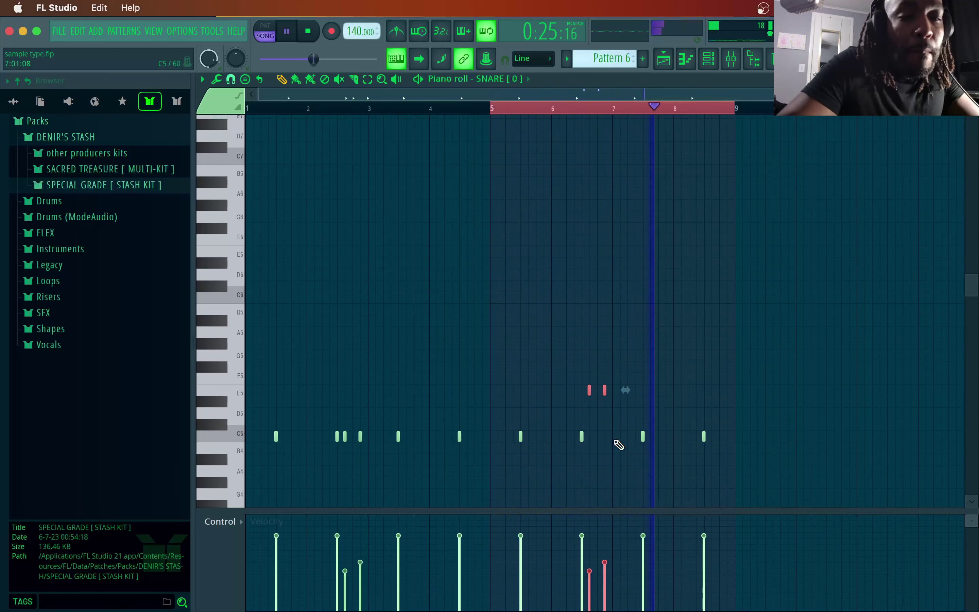
pyautogui.press('Down')
pyautogui.press('Down')
pyautogui.press('space')
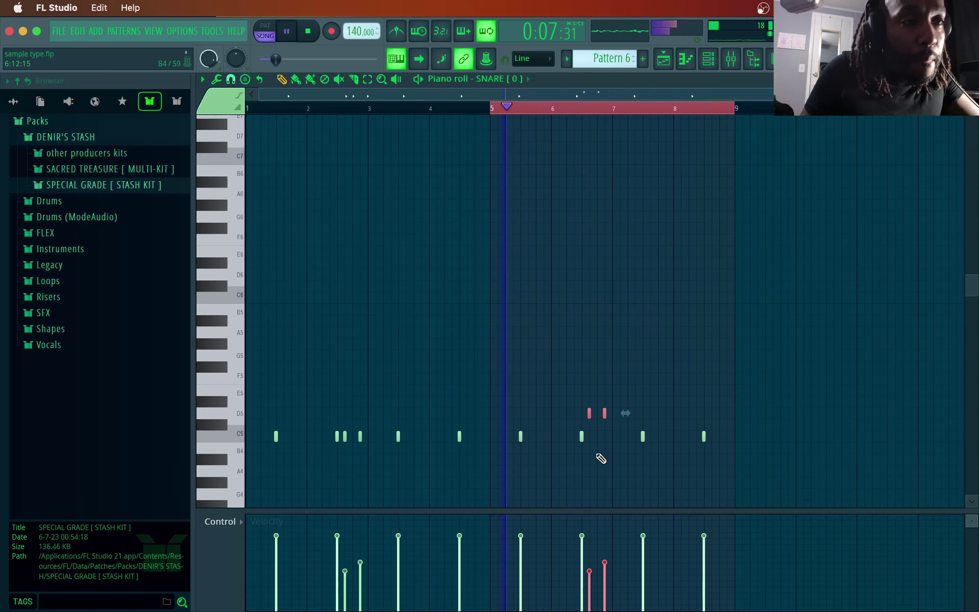
# - Raise the two quieter snare hits in bar 2 to D5, clear the selection, and close the snare's piano roll
pyautogui.moveTo(368, 440); pyautogui.dragTo(350, 449)
pyautogui.rightClick(350, 450)
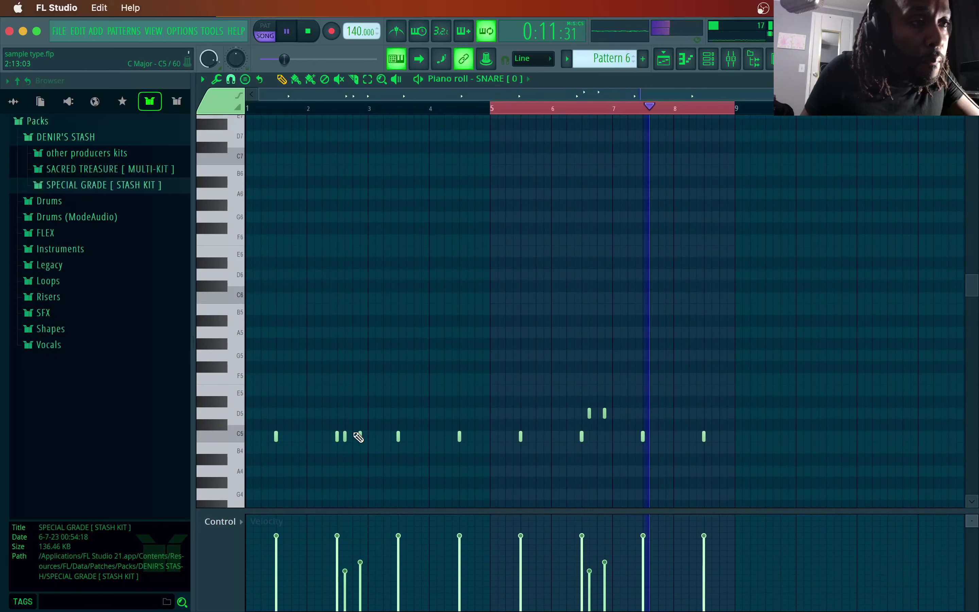
pyautogui.moveTo(353, 434)
pyautogui.mouseDown()
pyautogui.moveTo(360, 453)
pyautogui.moveTo(349, 458)
pyautogui.moveTo(342, 446)
pyautogui.mouseUp()
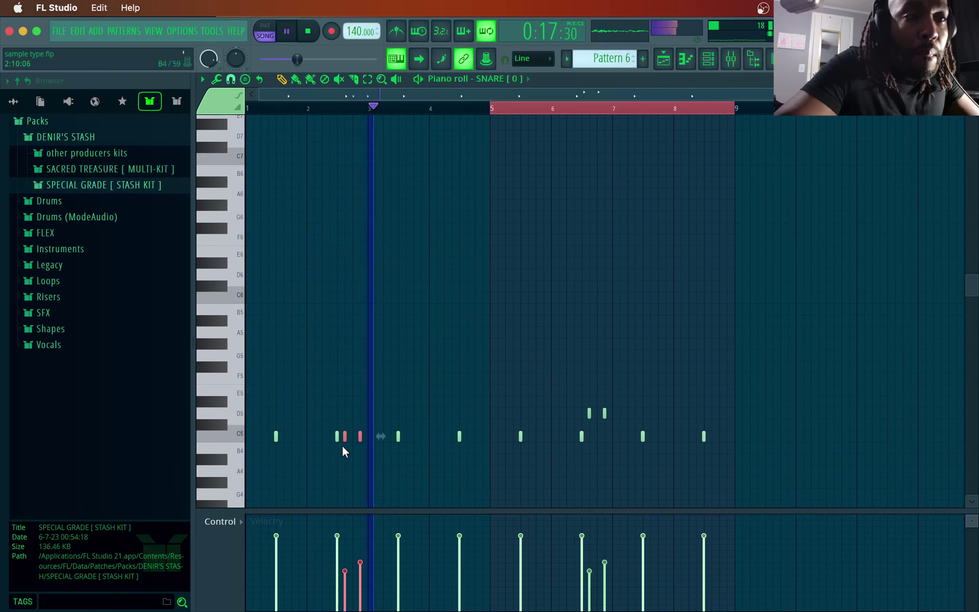
pyautogui.press('Up')
pyautogui.press('Up')
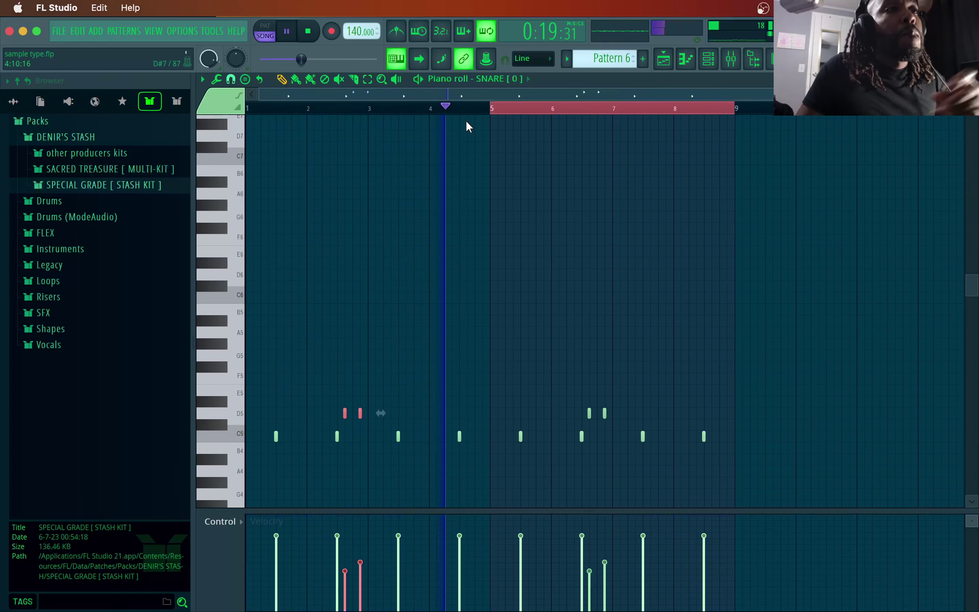
pyautogui.click(457, 108)
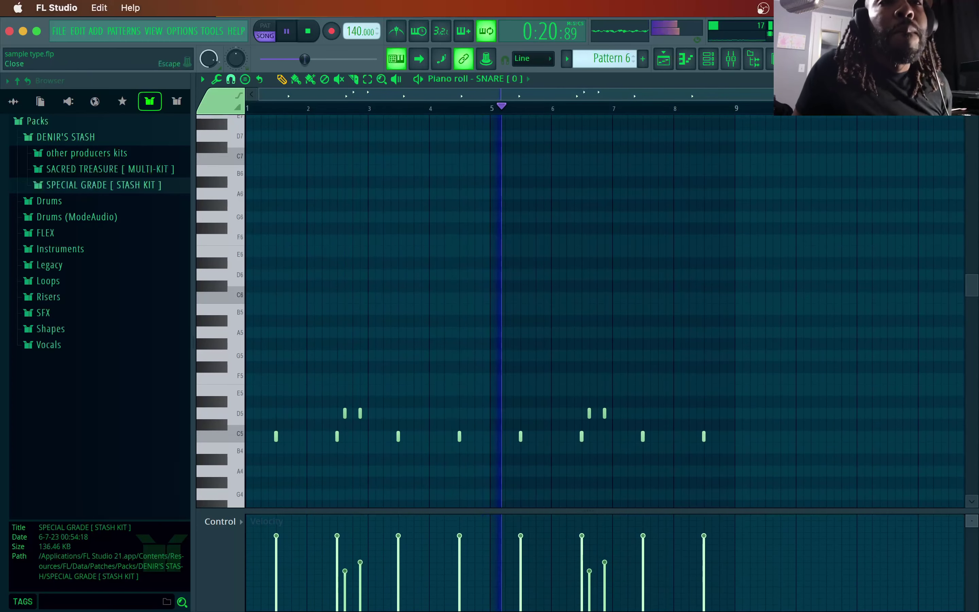
pyautogui.press('F7')
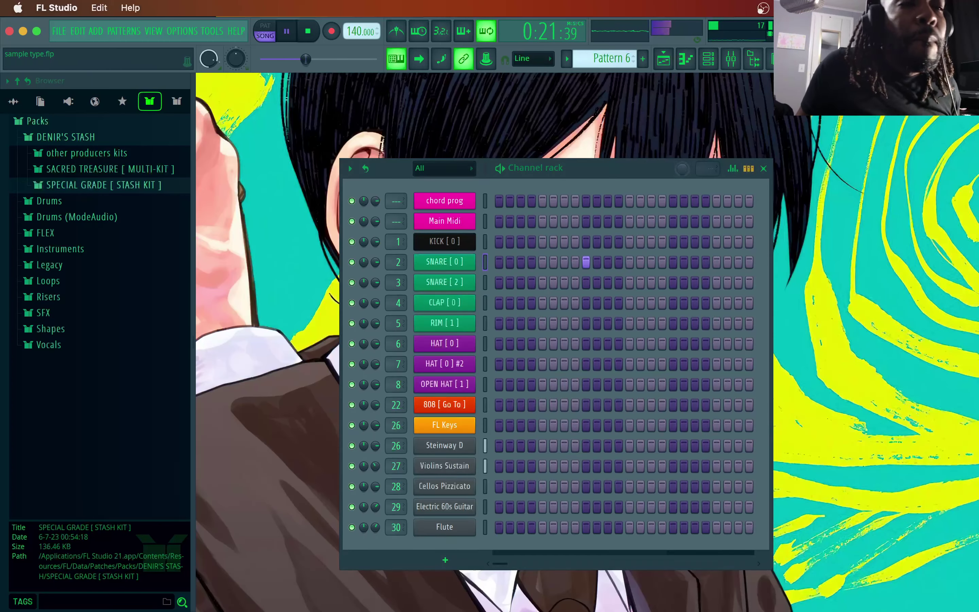
# - Add a KICK [ 0 ] hit on step 1 of bar 1 and, in its piano roll, C5 hits on steps 5 and 13 of bar 2
pyautogui.click(499, 242)
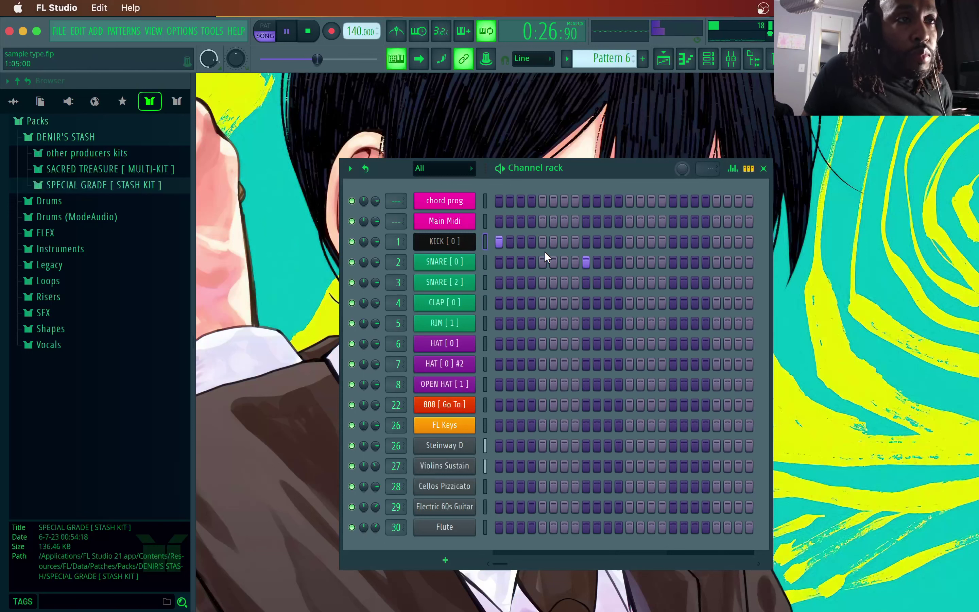
pyautogui.rightClick(456, 247)
pyautogui.click(485, 240)
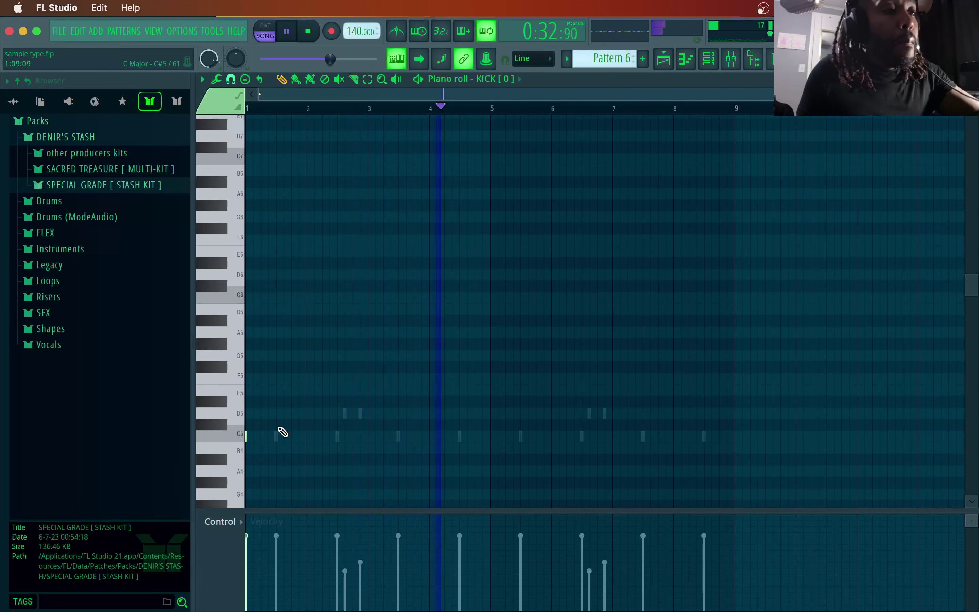
pyautogui.press('space')
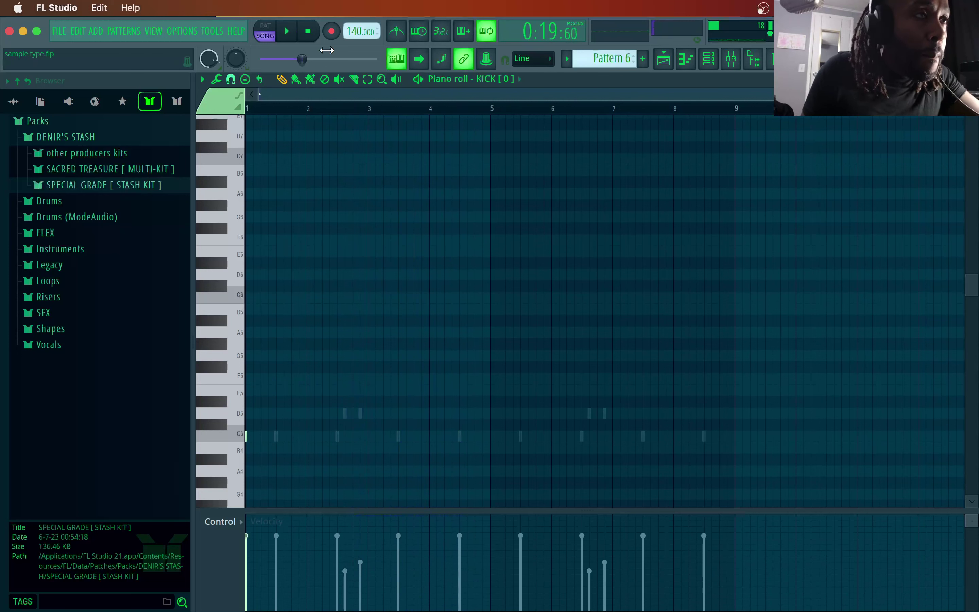
pyautogui.press('space')
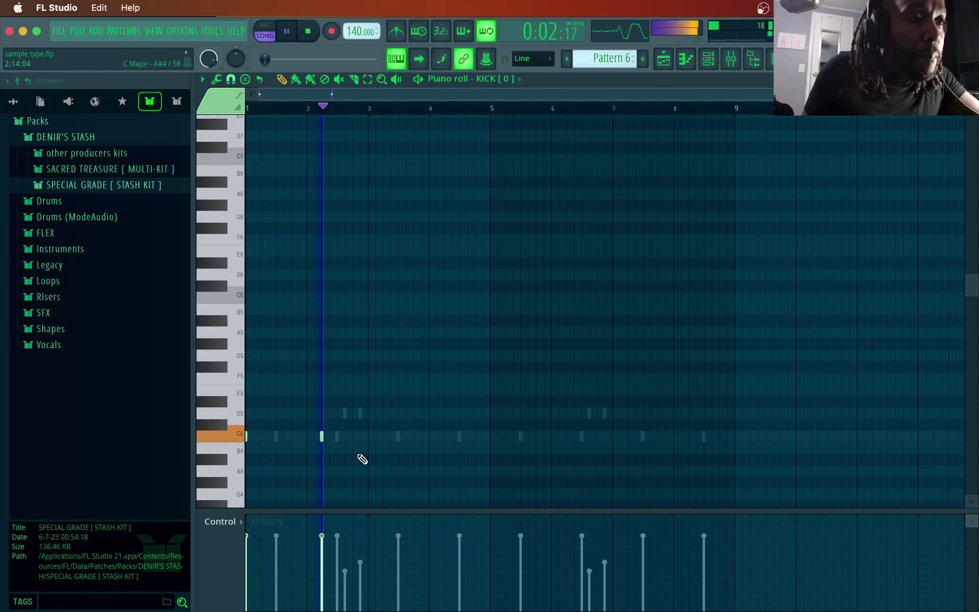
pyautogui.click(354, 440)
pyautogui.press('space')
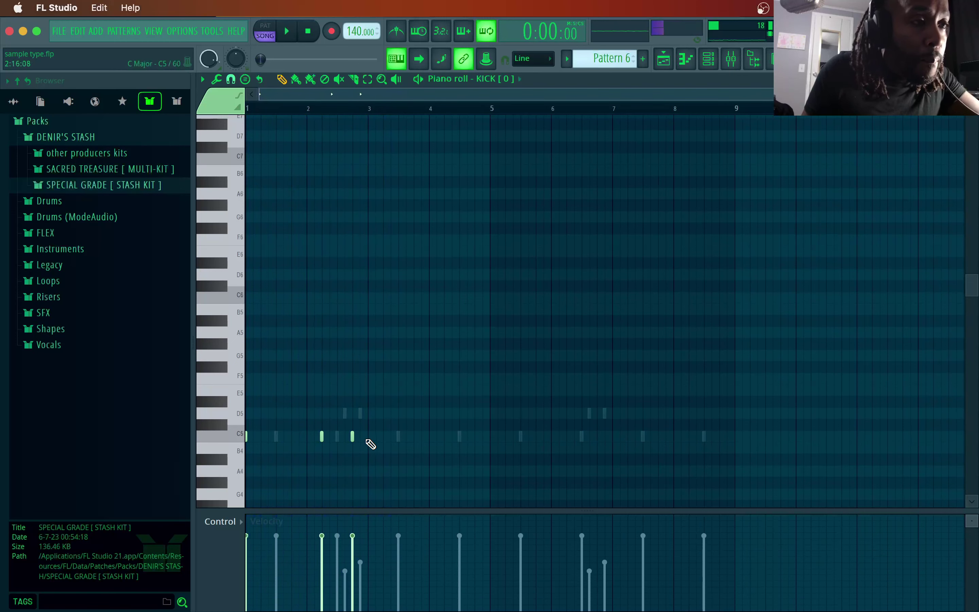
# - Add C5 kick hits on step 1 of bar 3 and step 5 of bar 4, checking them against playback
pyautogui.press('space')
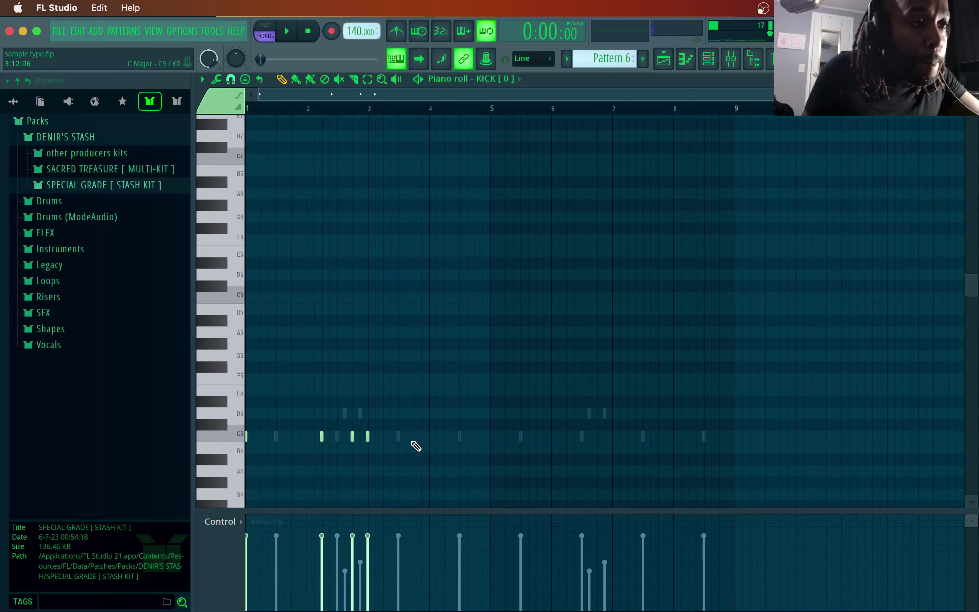
pyautogui.press('space')
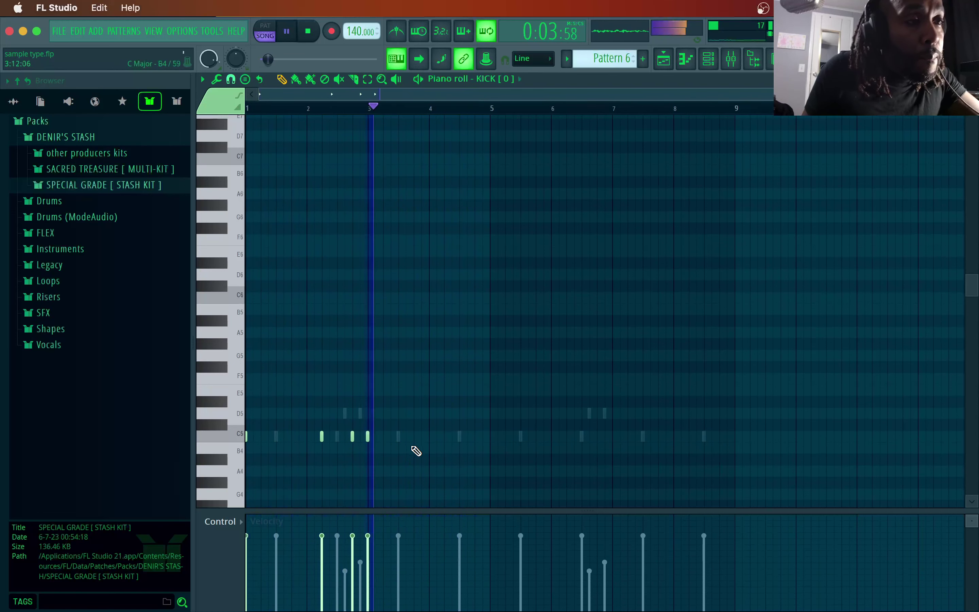
pyautogui.click(444, 437)
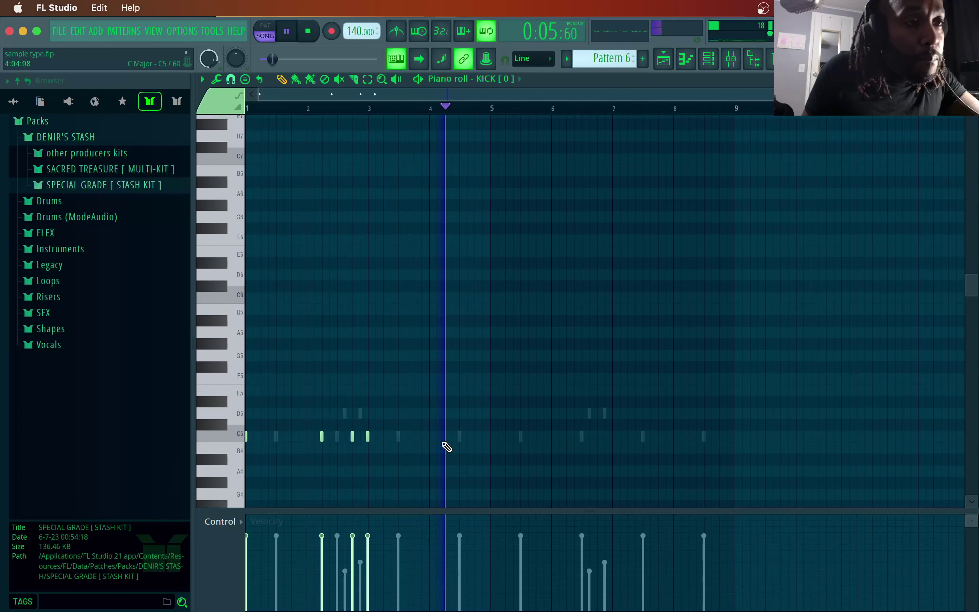
pyautogui.press('space')
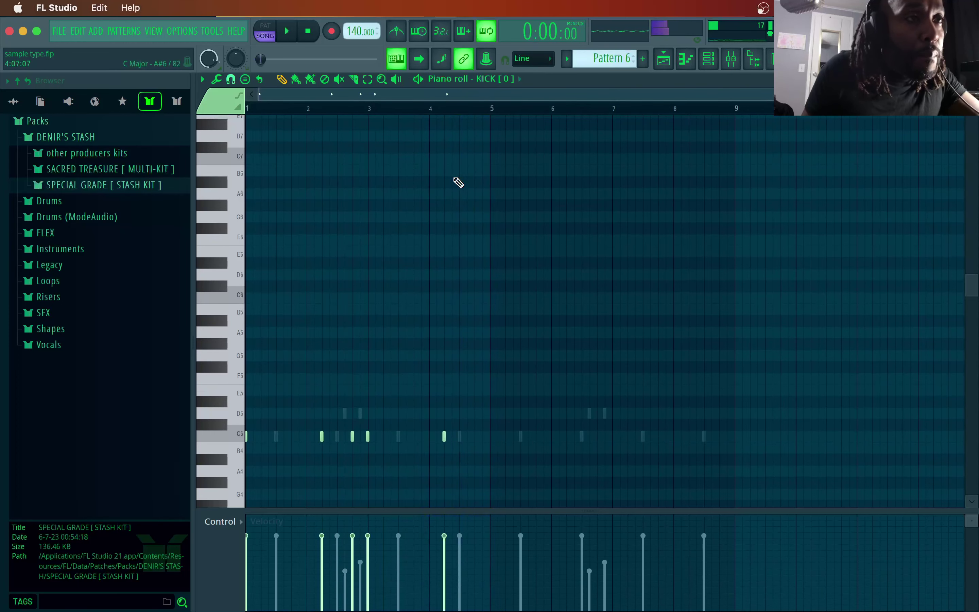
# - Duplicate the kick notes of bars 1–4 into bars 5–8, play the result, and close the kick's piano roll
pyautogui.moveTo(490, 111); pyautogui.dragTo(246, 111)
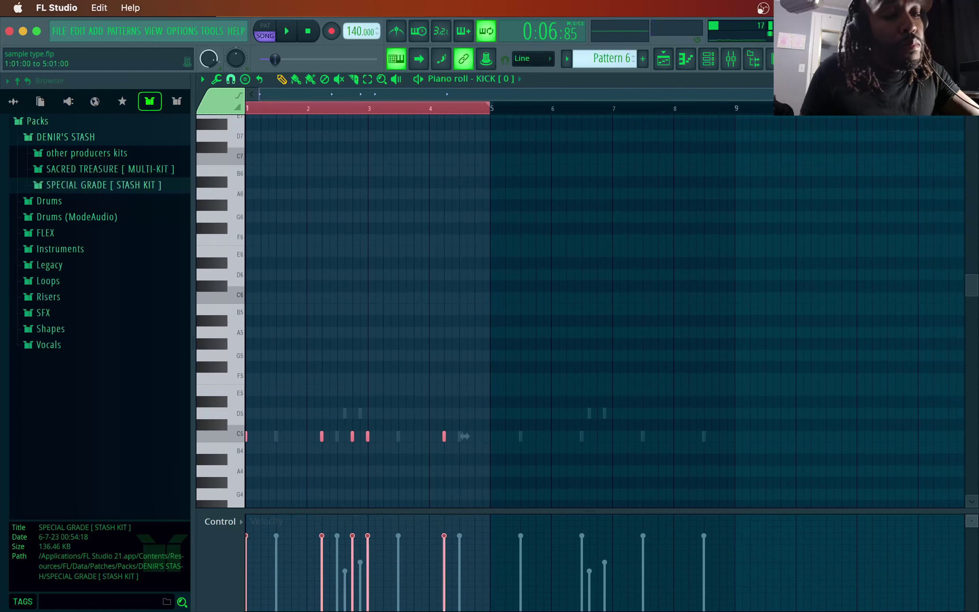
pyautogui.hotkey('ctrl', 'b')
pyautogui.press('space')
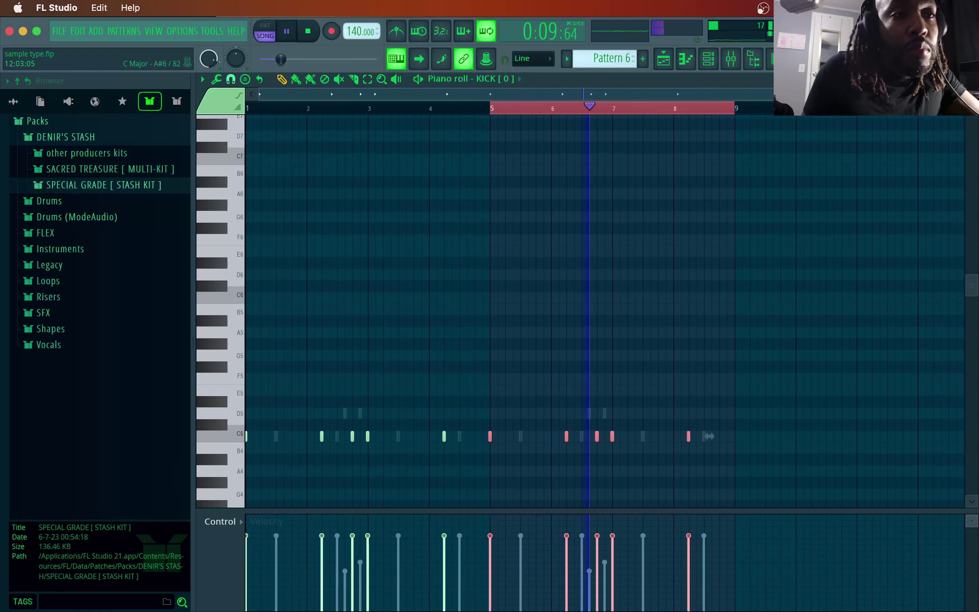
pyautogui.press('Escape')
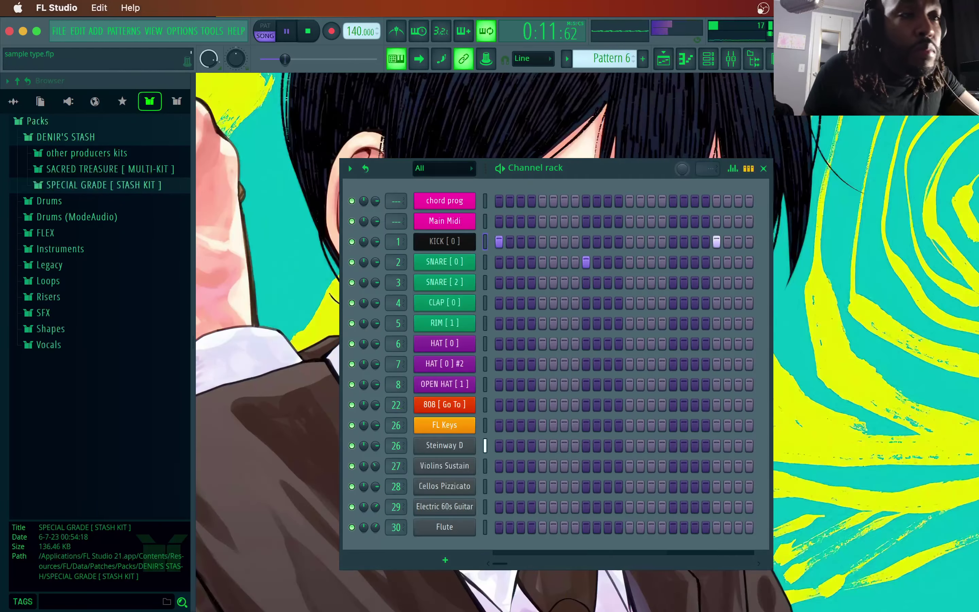
# - Program 808 [ Go To ] notes at A5 on step 1 of bars 1 and 3 in its piano roll, checking against playback
pyautogui.rightClick(462, 411)
pyautogui.click(513, 404)
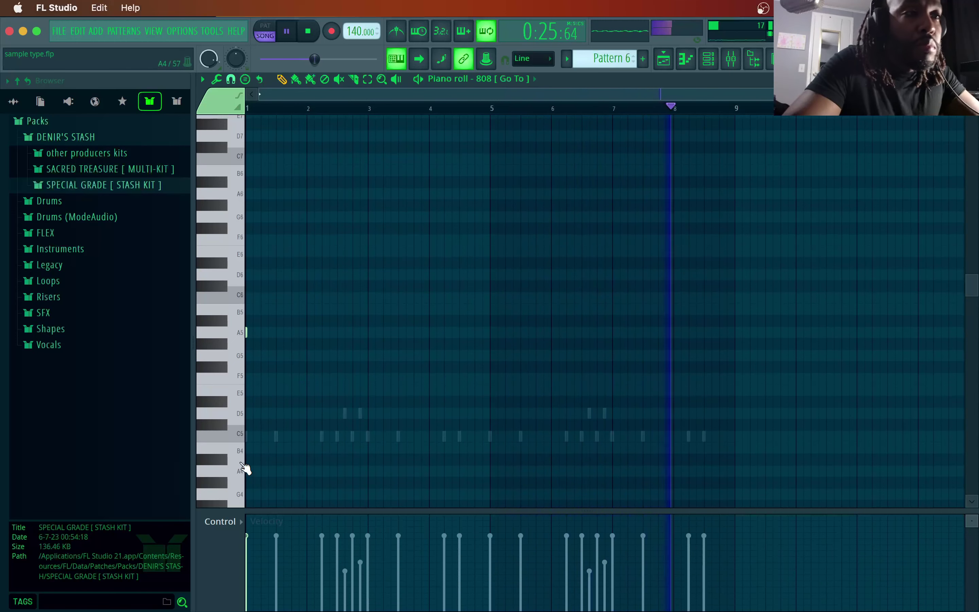
pyautogui.press('space')
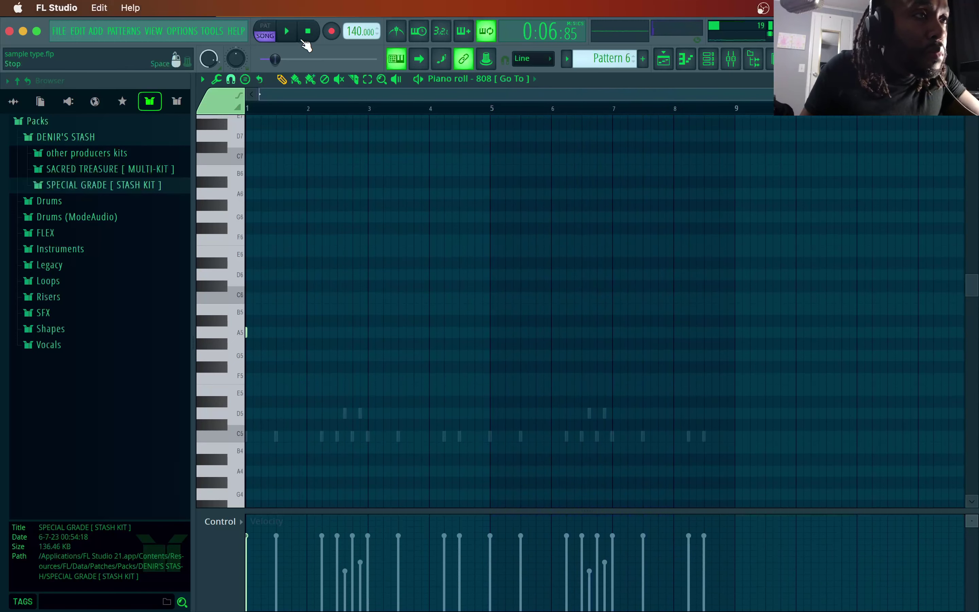
pyautogui.press('space')
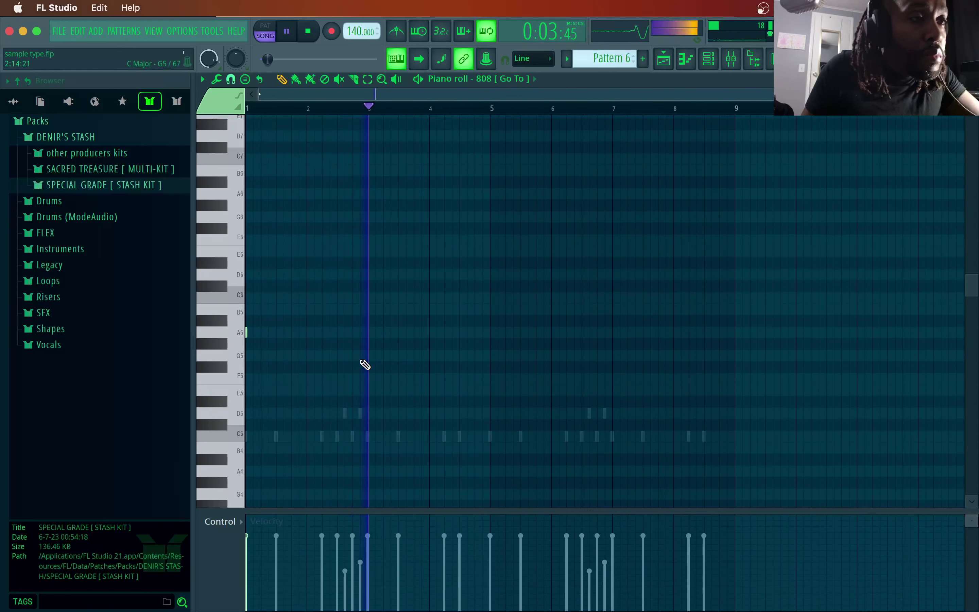
pyautogui.click(367, 333)
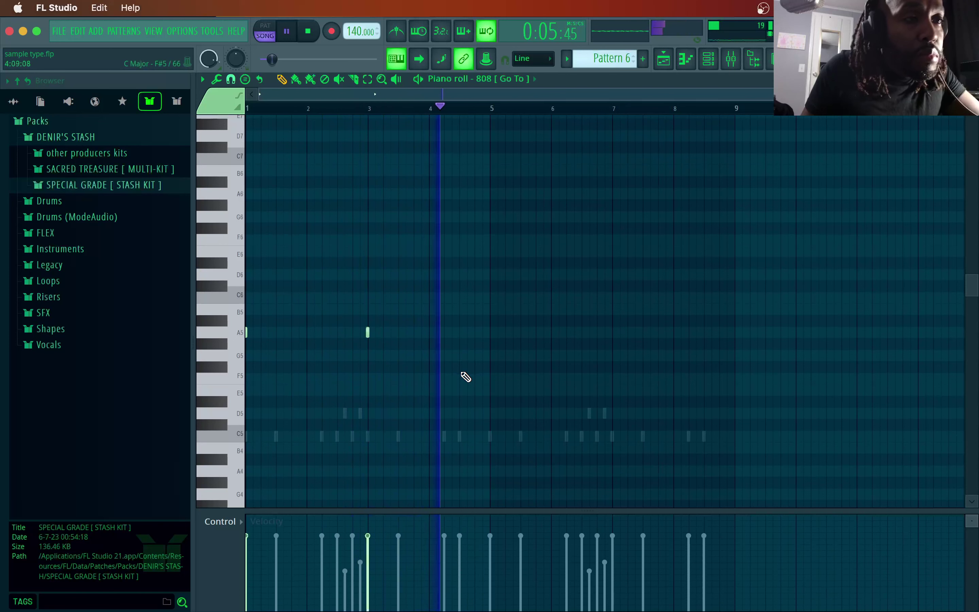
pyautogui.press('space')
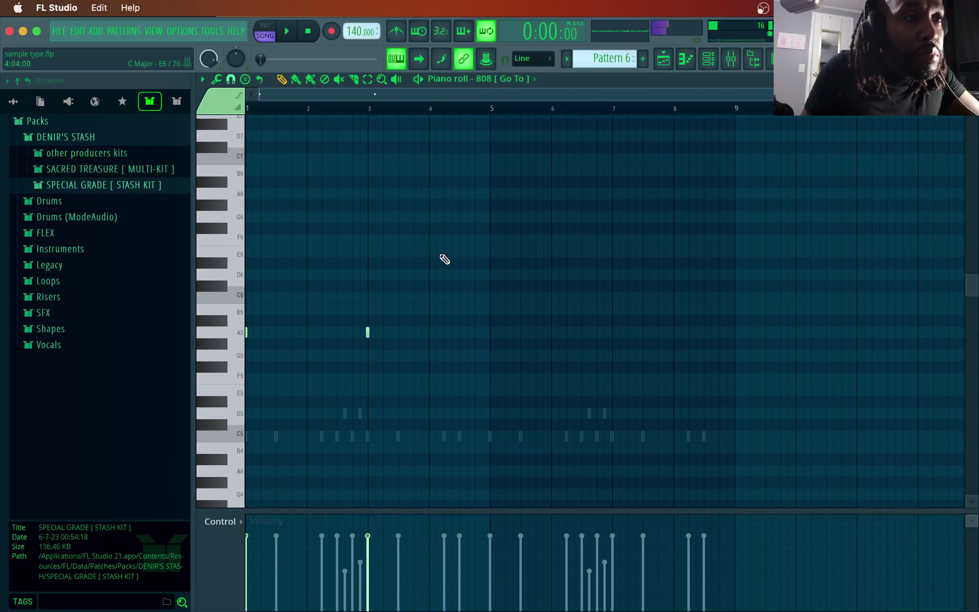
# - Duplicate the two 808 notes into bars 5–8, lower the copies to E5, and clear the selection
pyautogui.hotkey('ctrl', 'a')
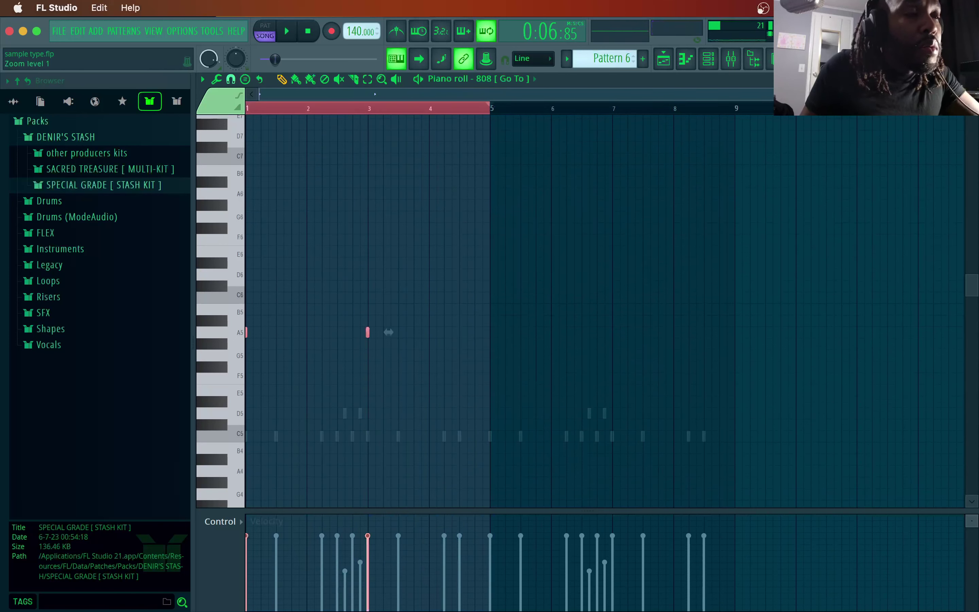
pyautogui.hotkey('ctrl', 'b')
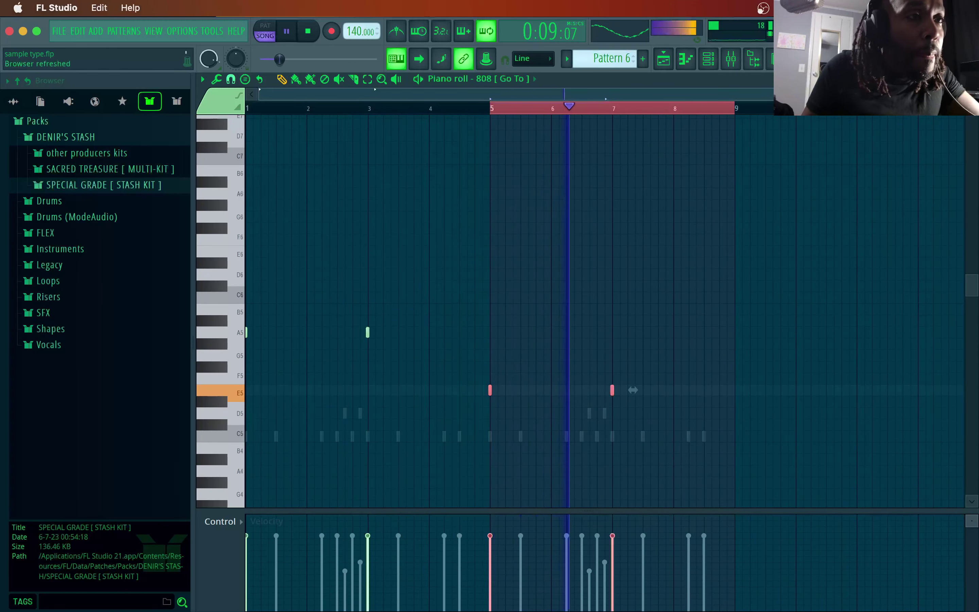
pyautogui.doubleClick(264, 108)
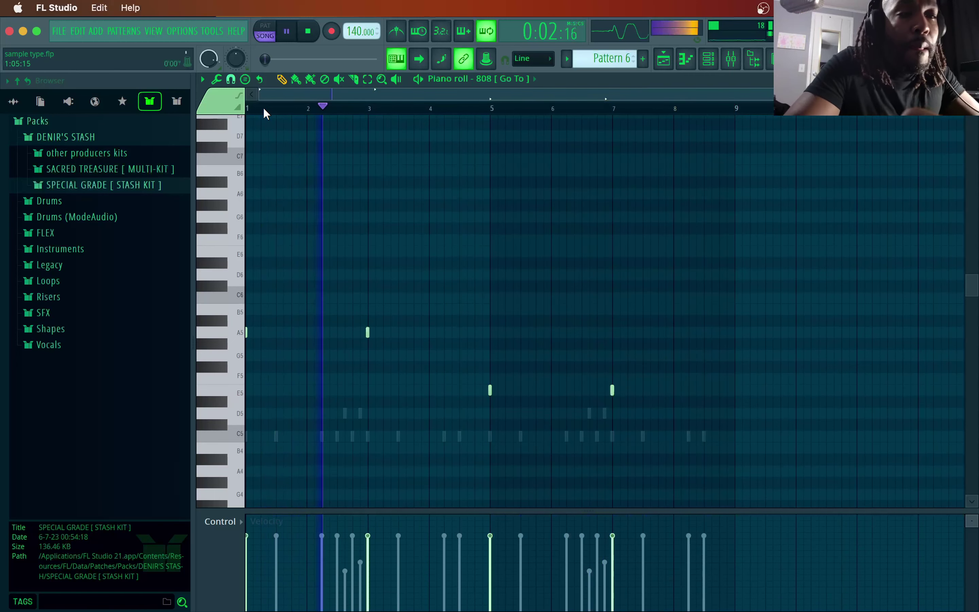
# - Lower all the 808 notes by one octave and play back the pattern
pyautogui.press('super+Down')
pyautogui.click(264, 108)
pyautogui.press('space')
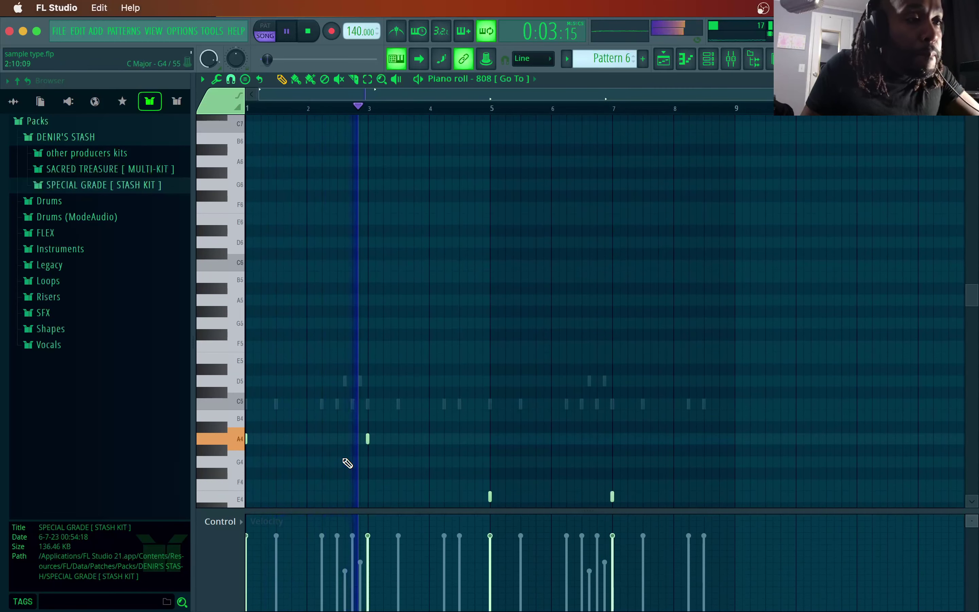
pyautogui.press('space')
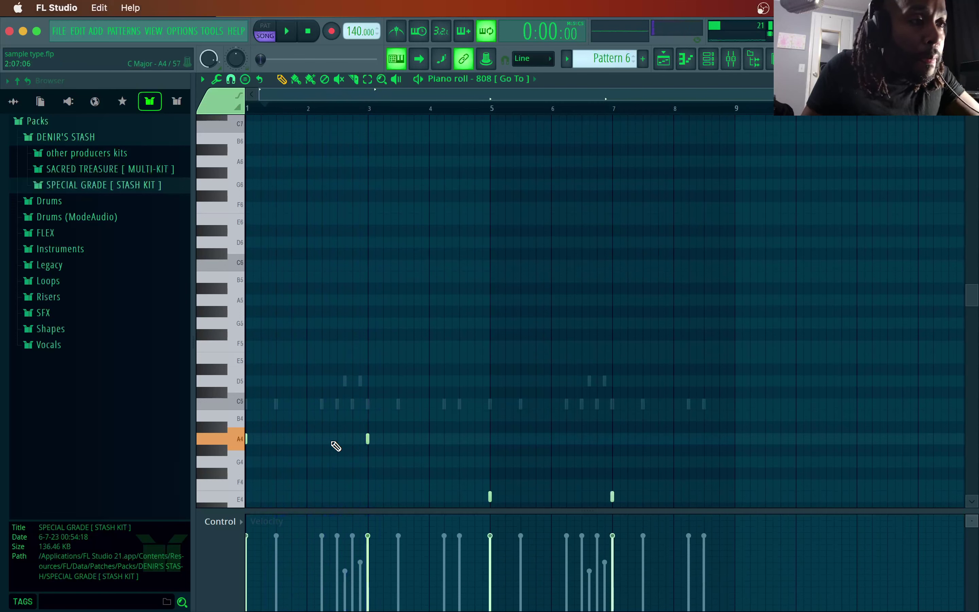
# - Add 808 notes in bar 2 at A4 on step 5 and E4 on step 11, checking them against playback
pyautogui.press('space')
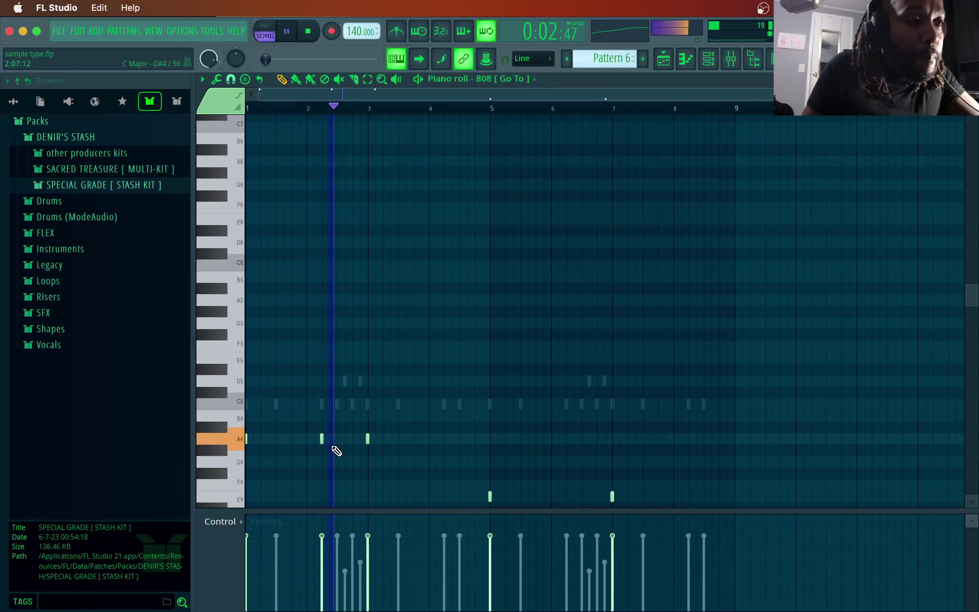
pyautogui.press('space')
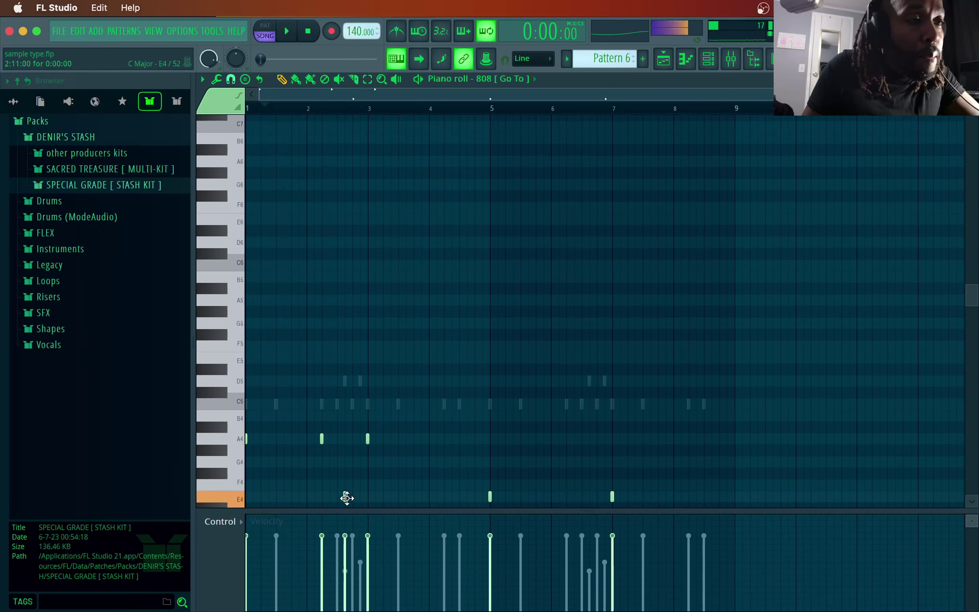
pyautogui.press('space')
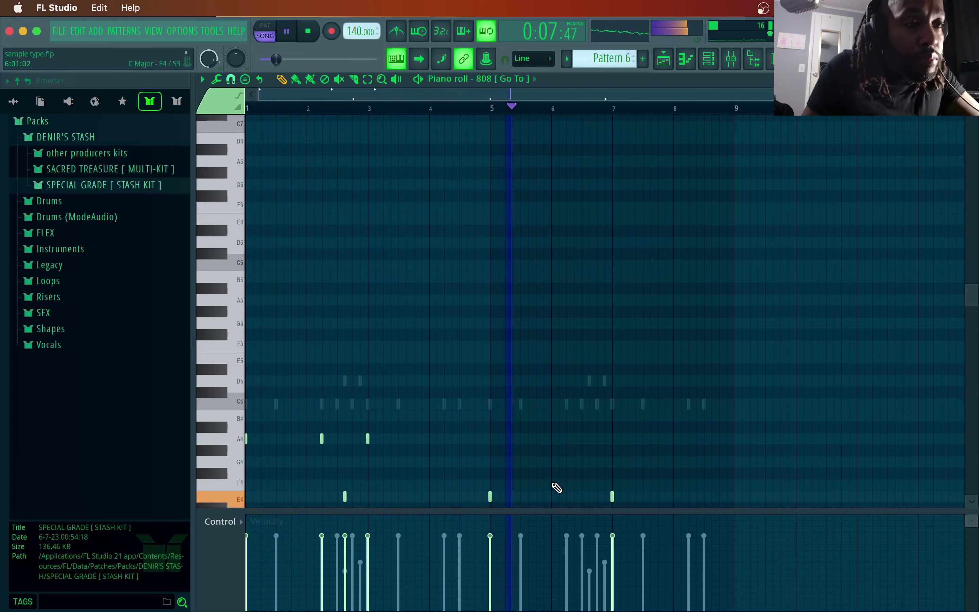
# - Select the three E4 notes of the 808 and raise them one octave to E5
pyautogui.scroll(2, 554, 485)
pyautogui.scroll(-5, 555, 486)
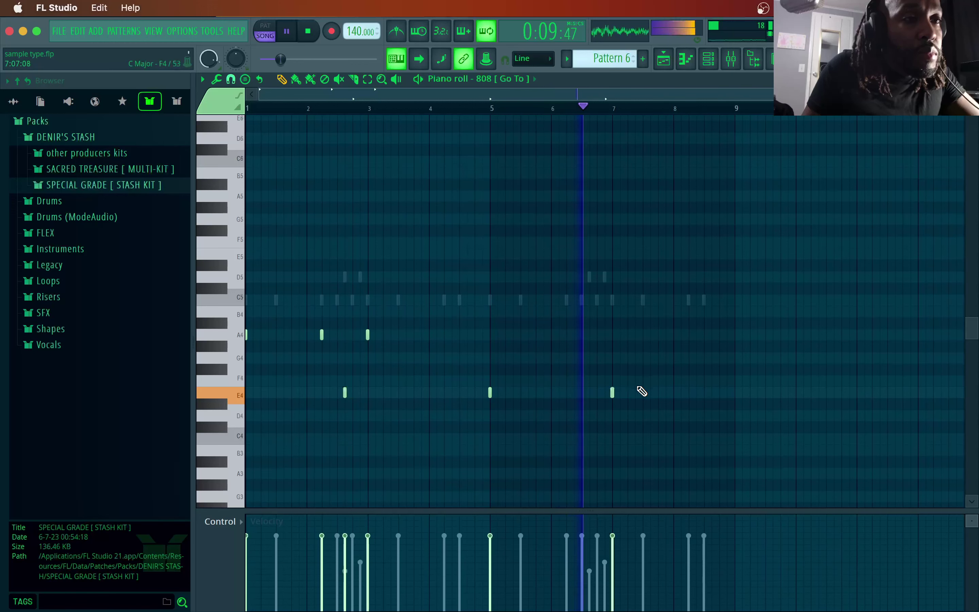
pyautogui.moveTo(636, 389); pyautogui.dragTo(299, 423)
pyautogui.hotkey('ctrl', 'Up')
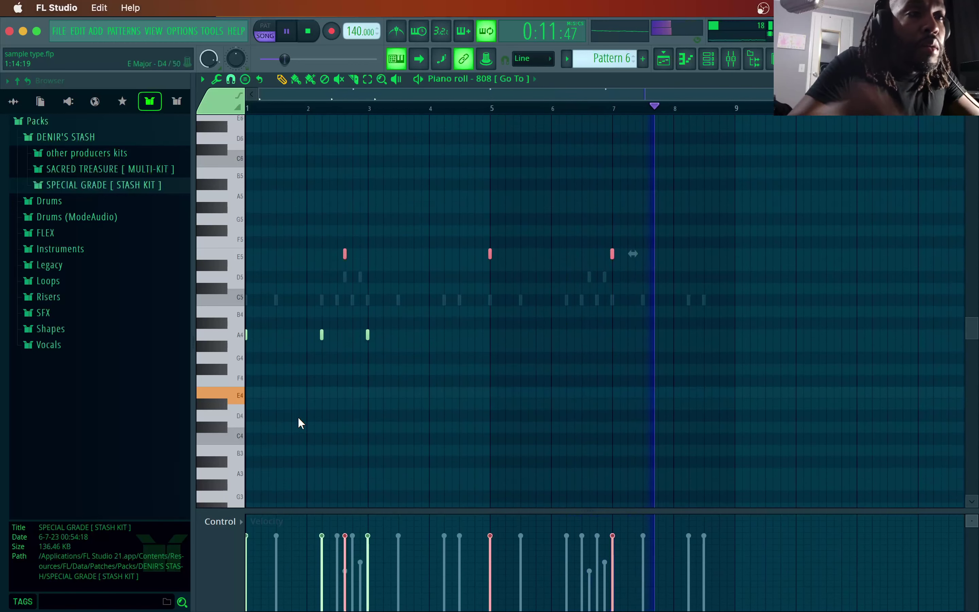
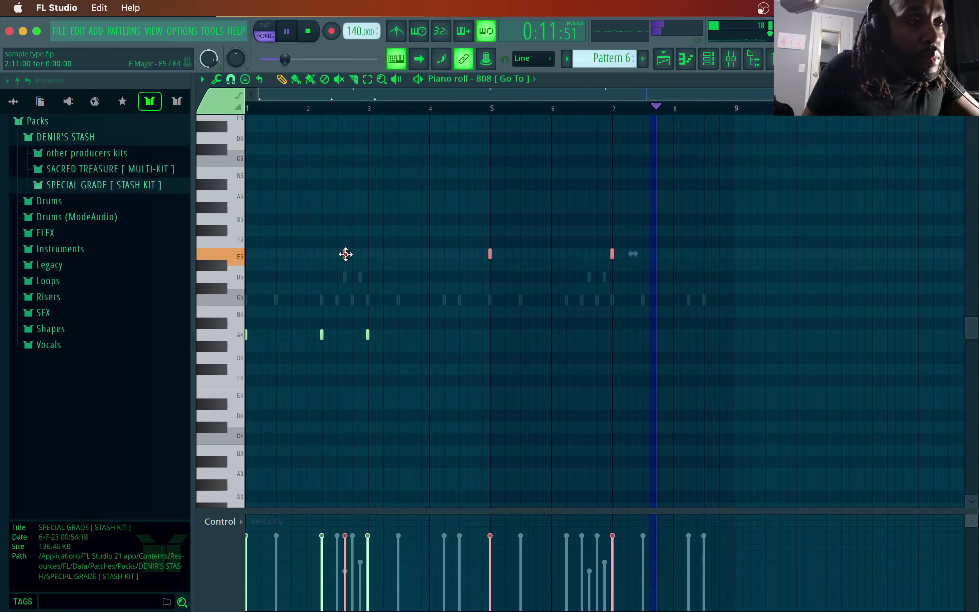
# - Try the three E5 notes of the 808 at D#5 and return them to E5
pyautogui.moveTo(345, 255); pyautogui.dragTo(346, 266)
pyautogui.rightClick(374, 282)
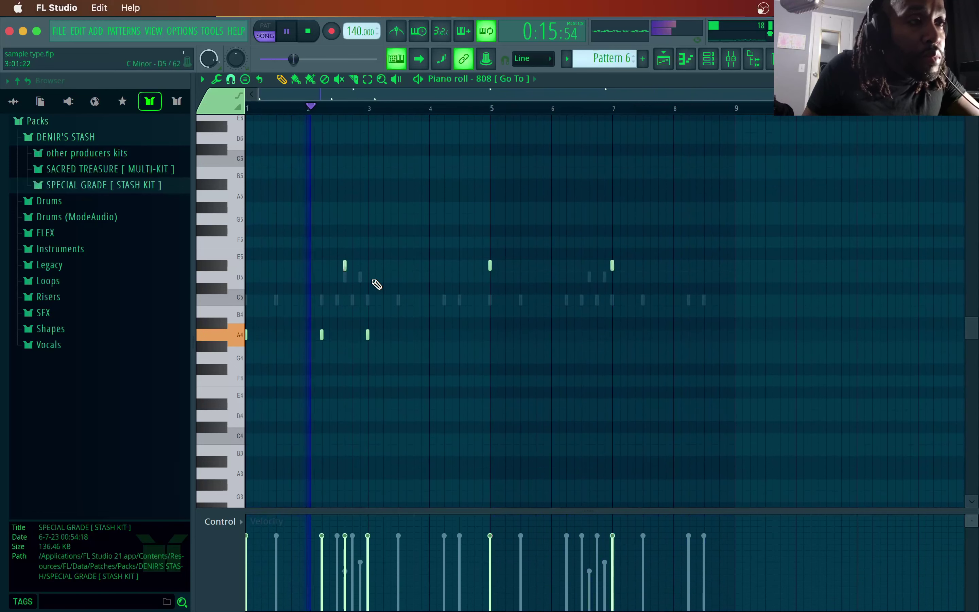
pyautogui.press('space')
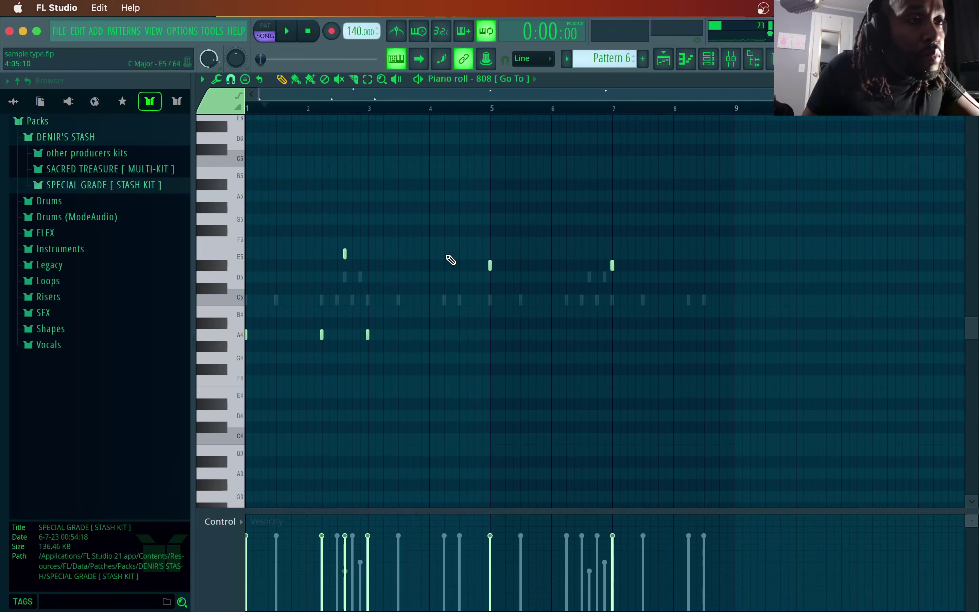
pyautogui.moveTo(464, 249); pyautogui.dragTo(620, 272)
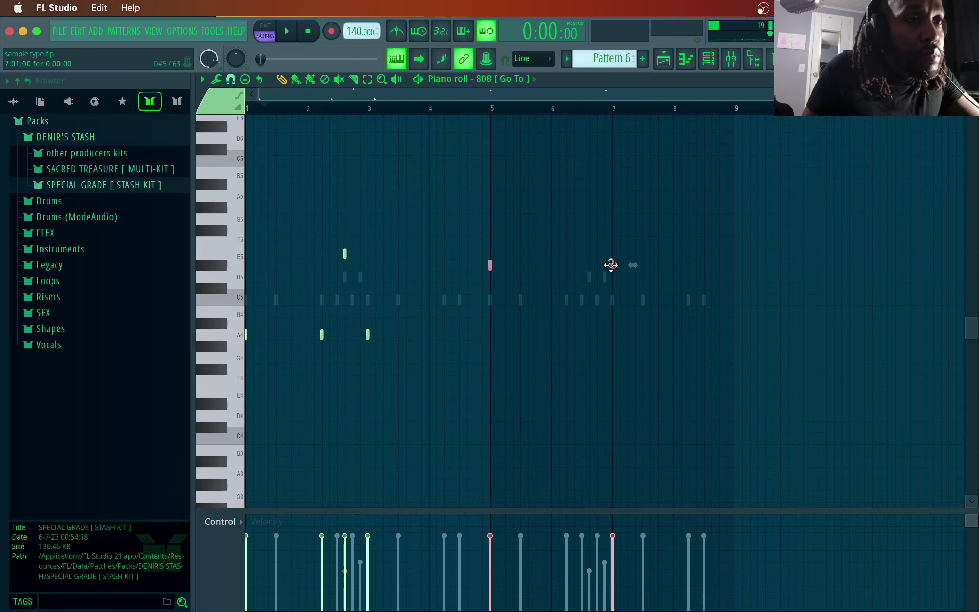
# - Add 808 notes at E5 on step 13 of bar 2 and A4 on step 5 of bar 4
pyautogui.press('space')
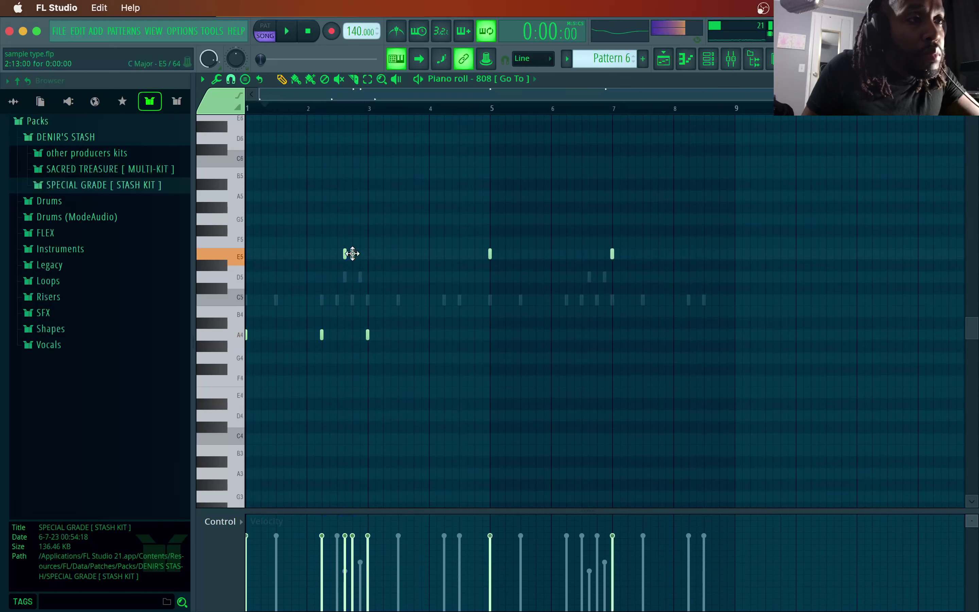
pyautogui.press('space')
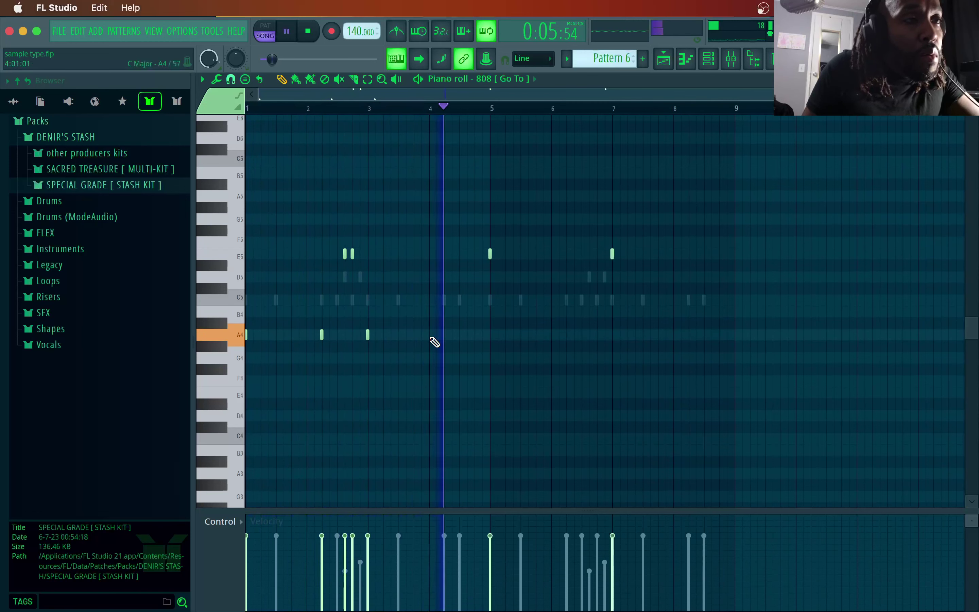
pyautogui.click(441, 336)
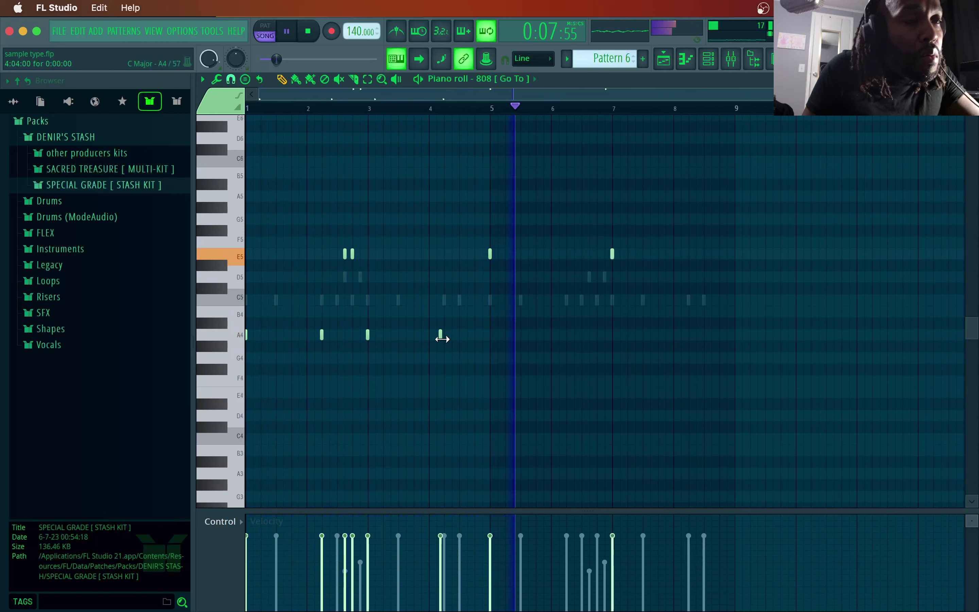
pyautogui.moveTo(441, 335); pyautogui.dragTo(444, 335)
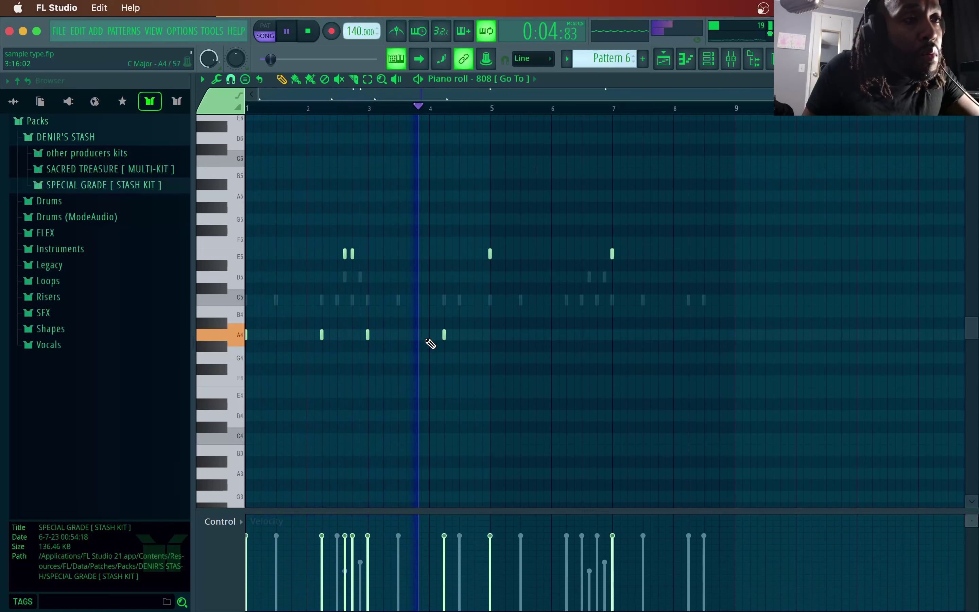
# - Add another A4 808 note in bar 4 and settle its position on step 11 while playing back
pyautogui.press('space')
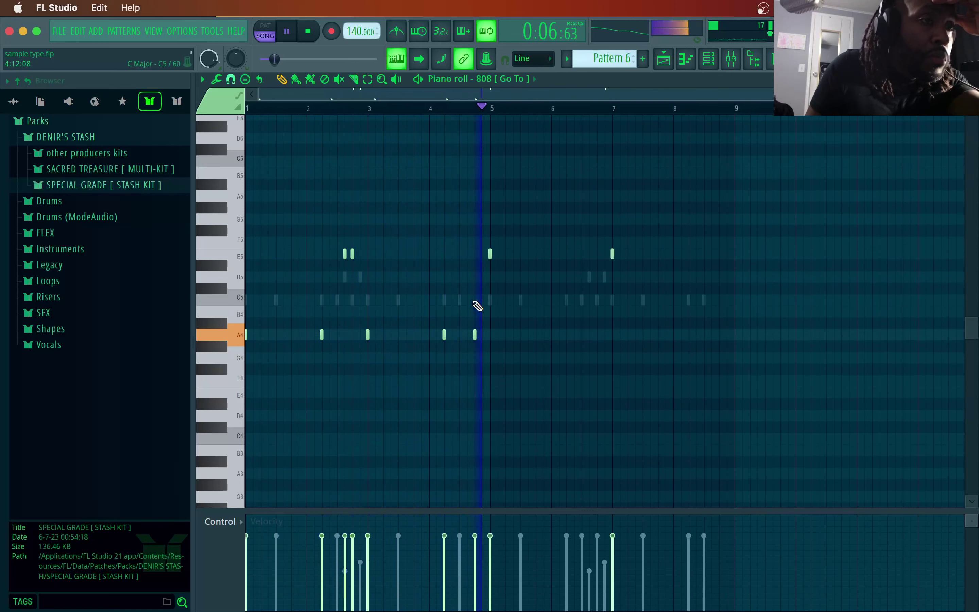
pyautogui.press('space')
pyautogui.click(471, 335)
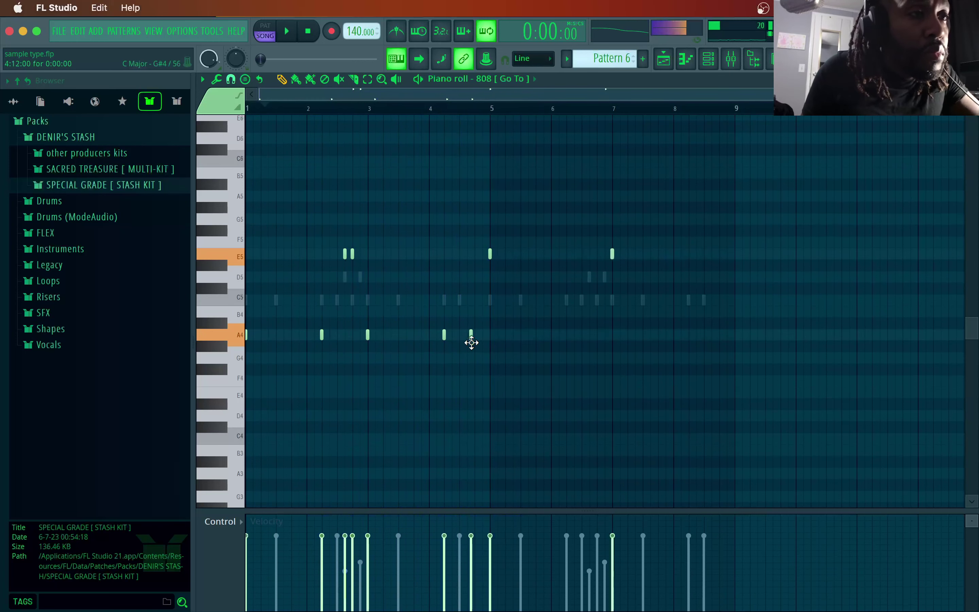
pyautogui.click(433, 115)
pyautogui.press('space')
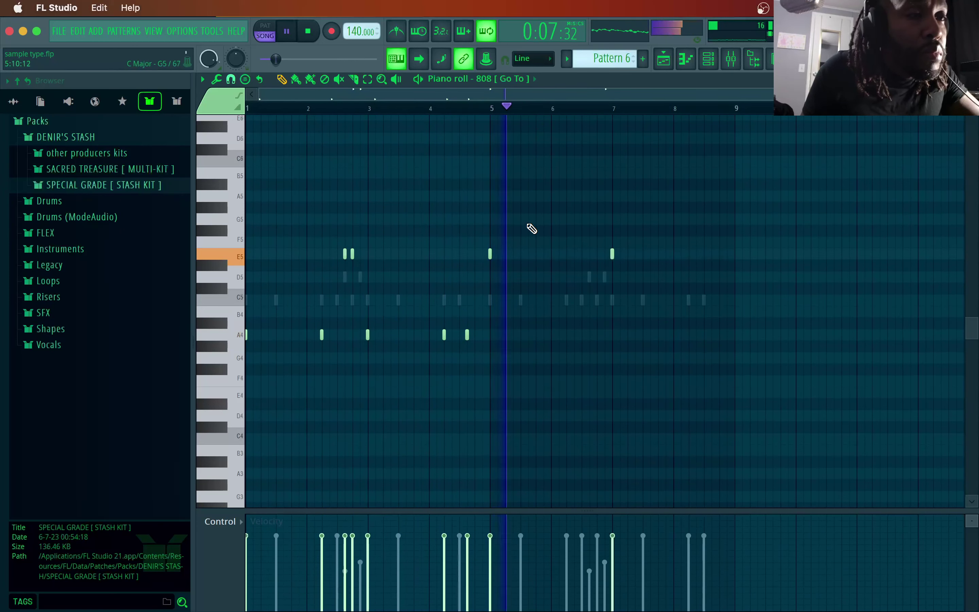
# - Add 808 notes at E5 on step 5 of bars 6 and 8, and at B4 on steps 11 and 13 of bar 8
pyautogui.press('space')
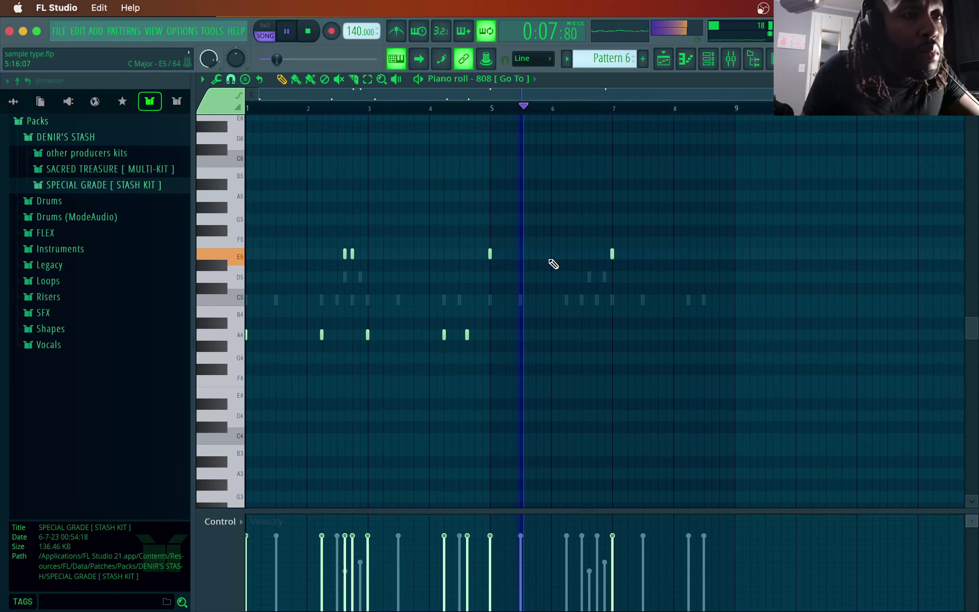
pyautogui.click(567, 254)
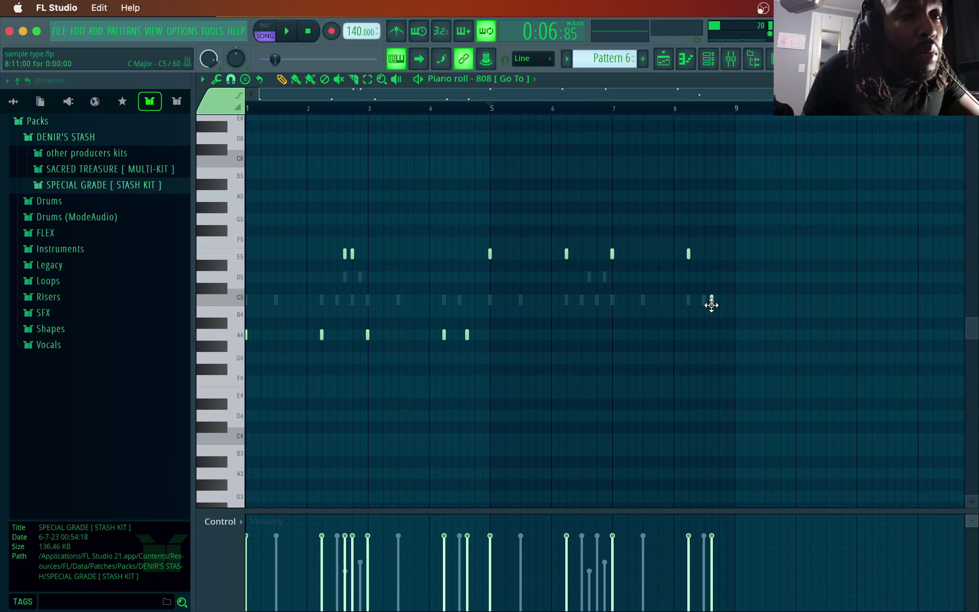
pyautogui.press('space')
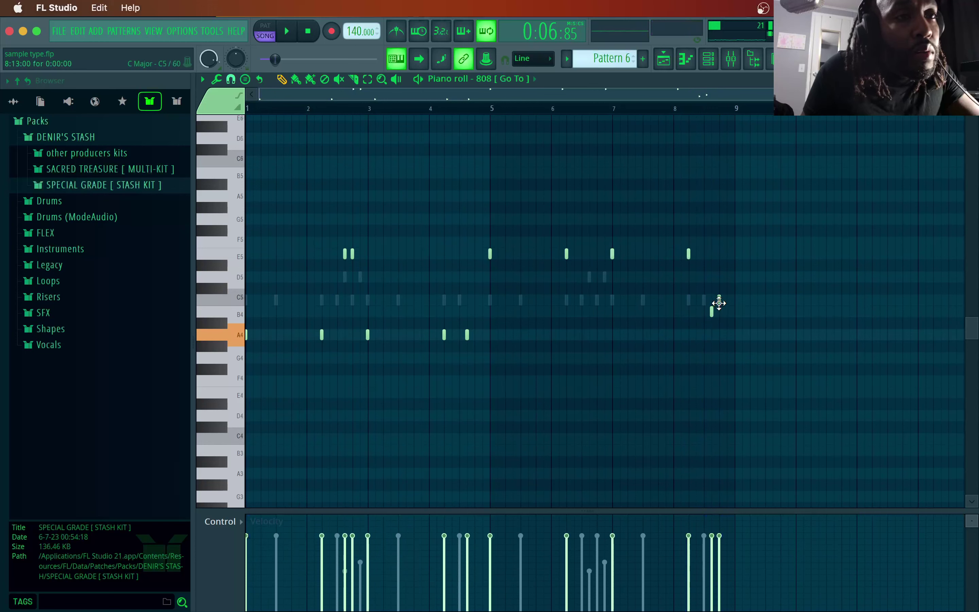
pyautogui.click(719, 310)
pyautogui.press('space')
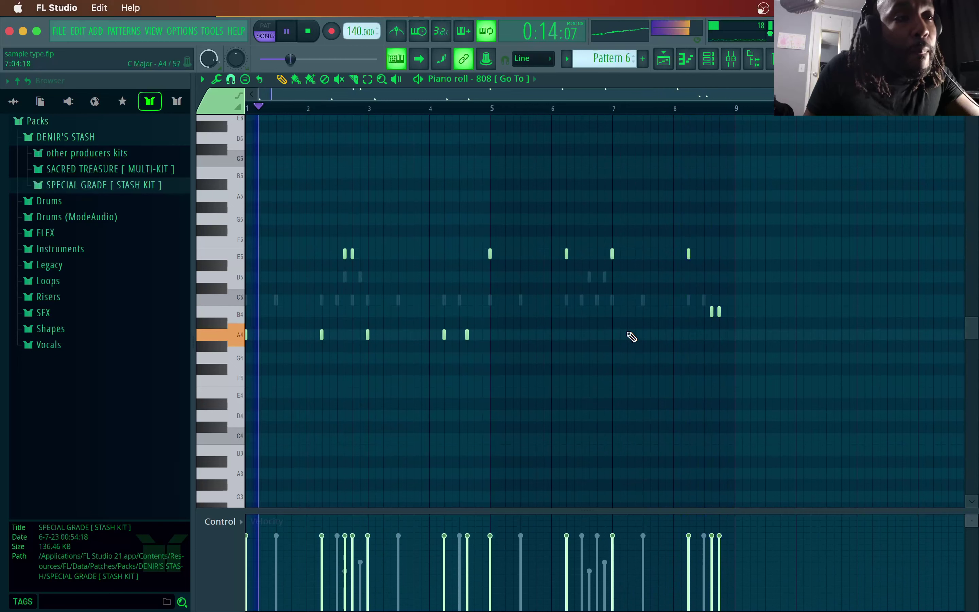
# - Close the 808's piano roll, add an OPEN HAT [ 1 ] hit on step 1 of bar 1, and open its piano roll
pyautogui.press('Escape')
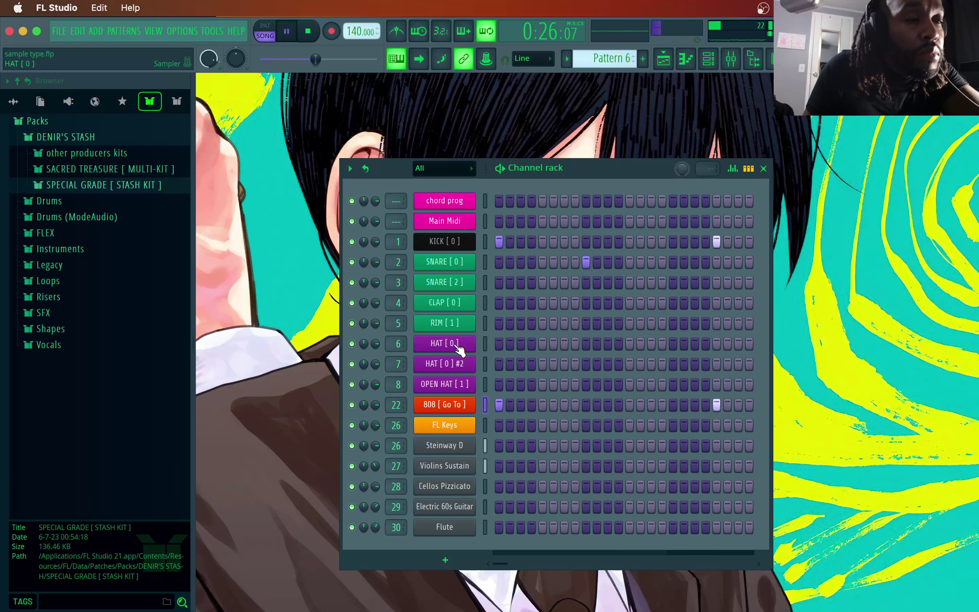
pyautogui.rightClick(461, 386)
pyautogui.click(501, 383)
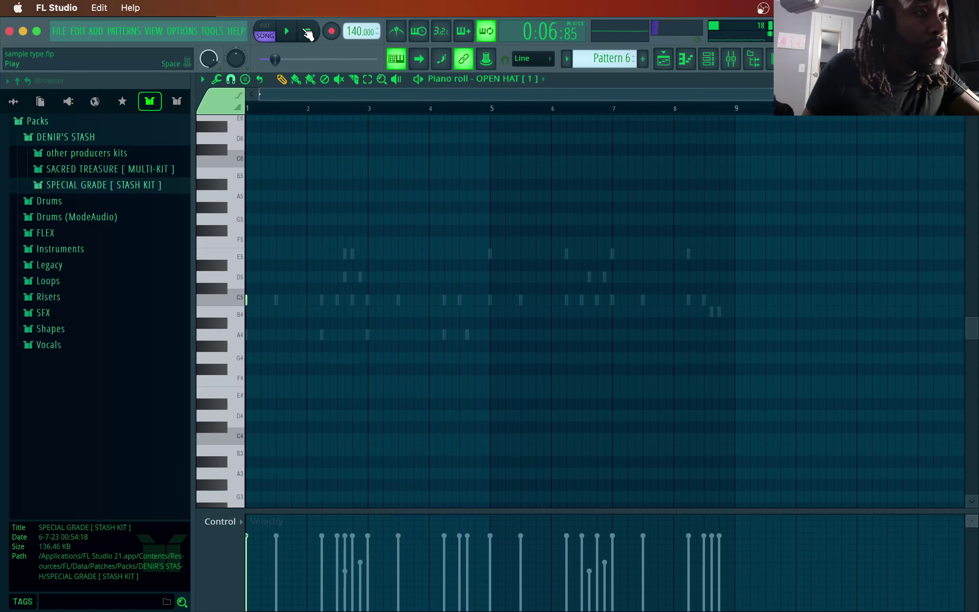
# - Lower the velocity of the first open hat and add a softer C5 hit on step 5 of bar 1
pyautogui.press('space')
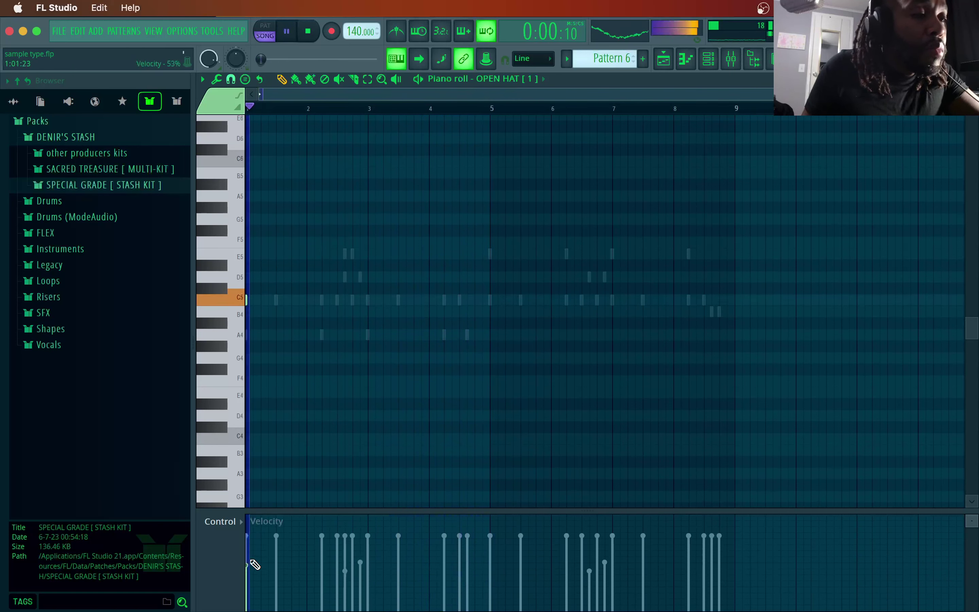
pyautogui.moveTo(255, 565); pyautogui.dragTo(254, 574)
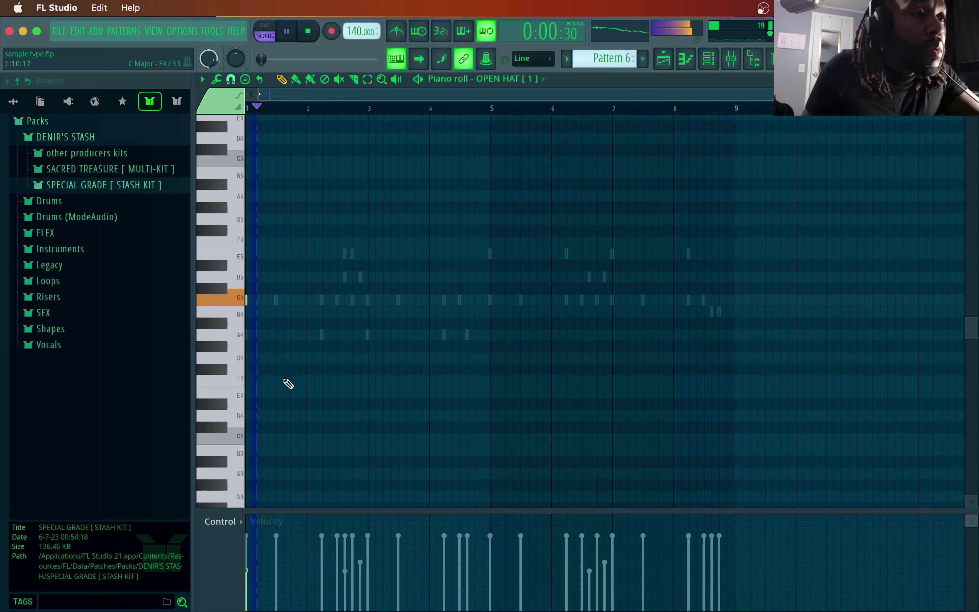
pyautogui.click(254, 300)
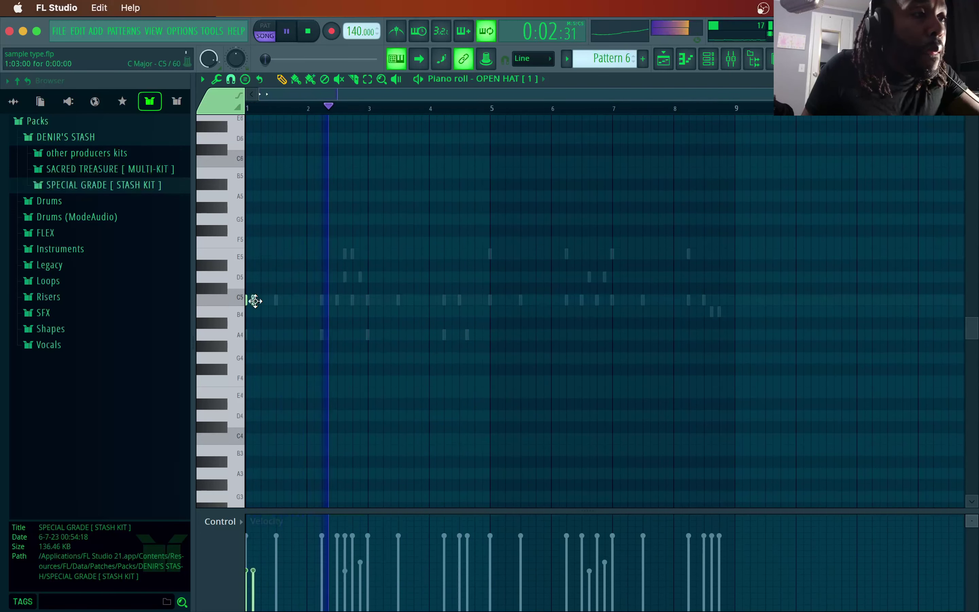
pyautogui.moveTo(253, 570); pyautogui.dragTo(261, 598)
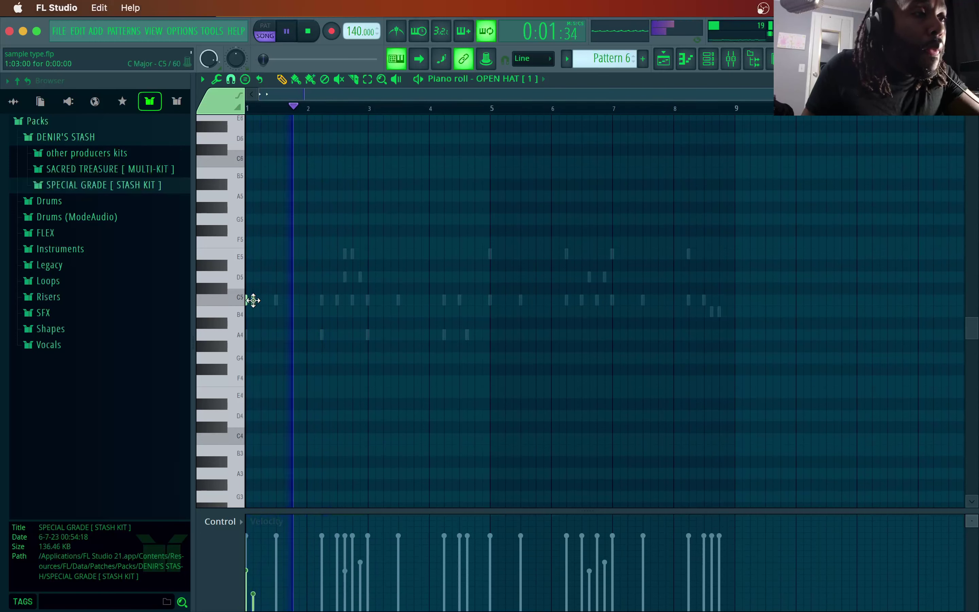
pyautogui.moveTo(255, 301); pyautogui.dragTo(262, 304)
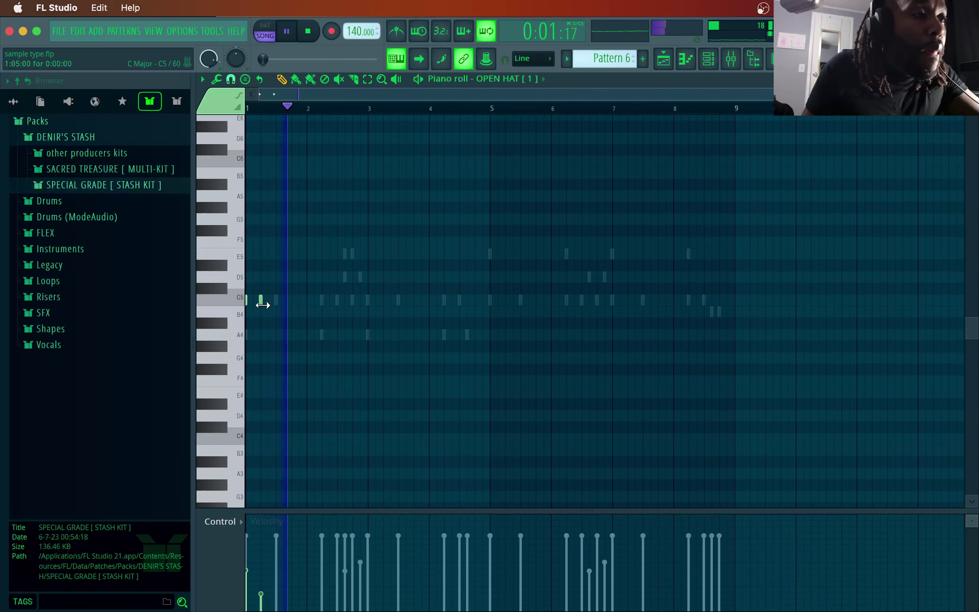
pyautogui.press('space')
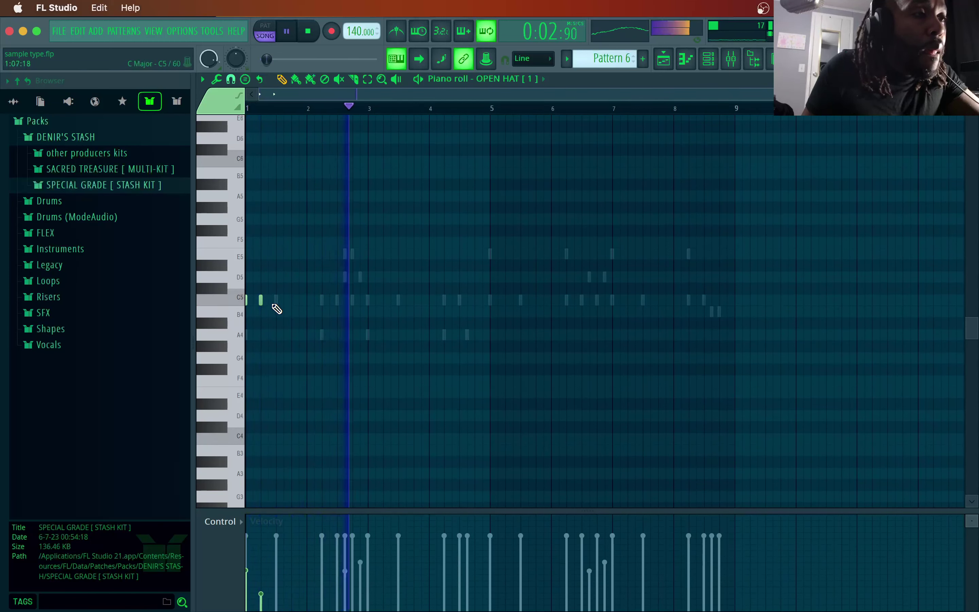
# - Add soft C5 open hats on step 9 of bar 1 and steps 1 and 5 of bar 3, with bar 3's first hit slightly louder
pyautogui.click(273, 301)
pyautogui.moveTo(272, 301); pyautogui.dragTo(276, 302)
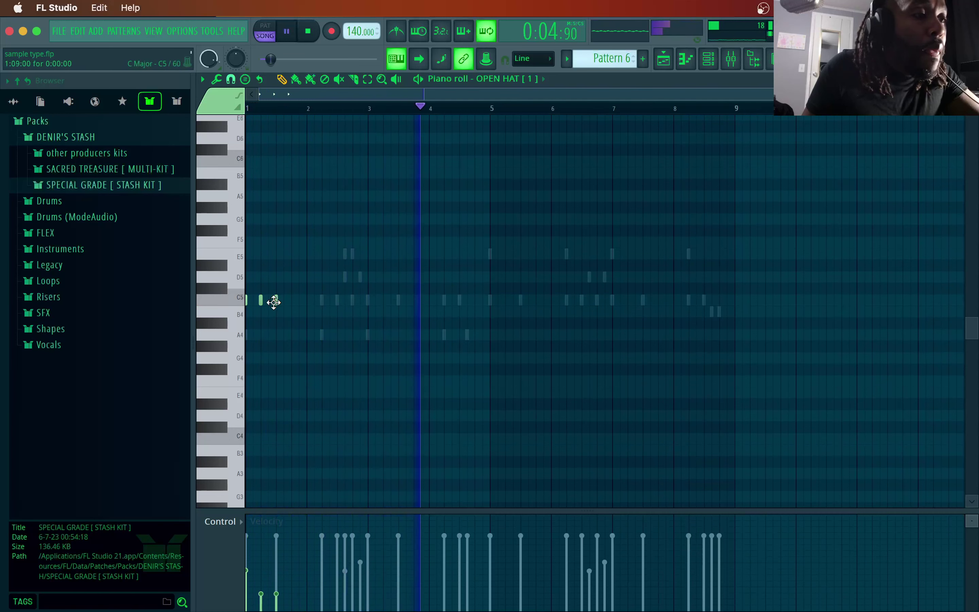
pyautogui.click(277, 608)
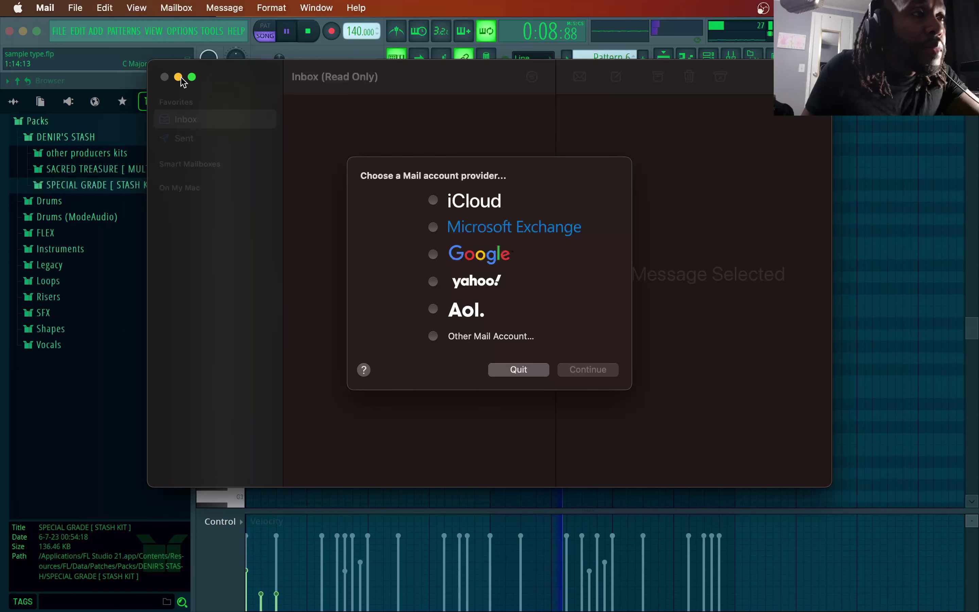
pyautogui.click(514, 376)
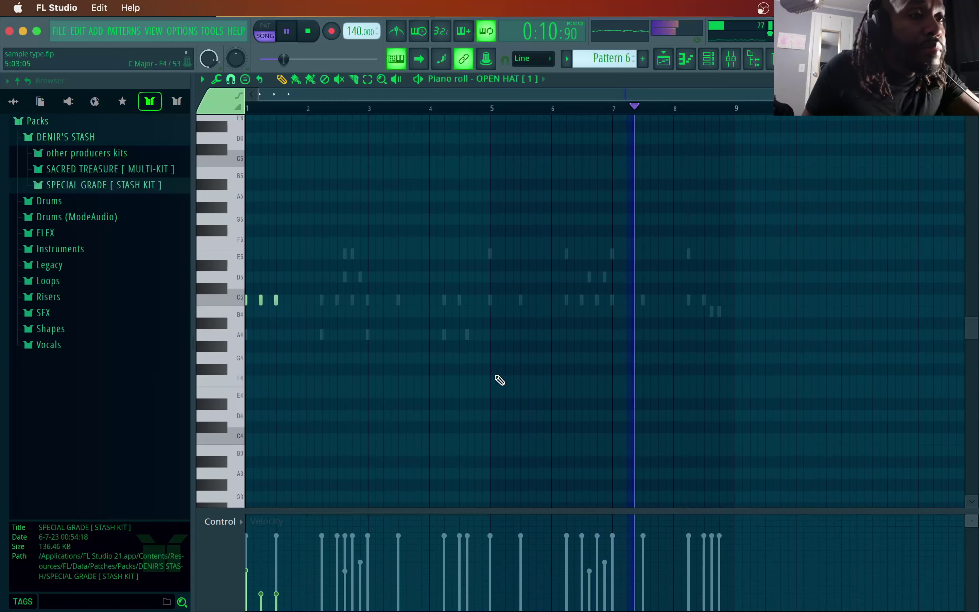
pyautogui.moveTo(276, 593); pyautogui.dragTo(282, 605)
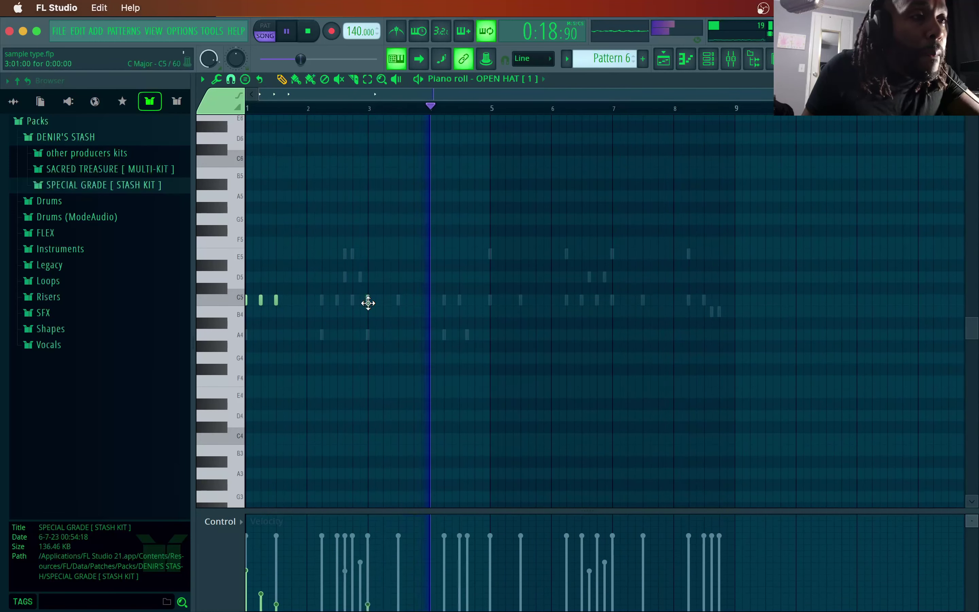
pyautogui.click(383, 302)
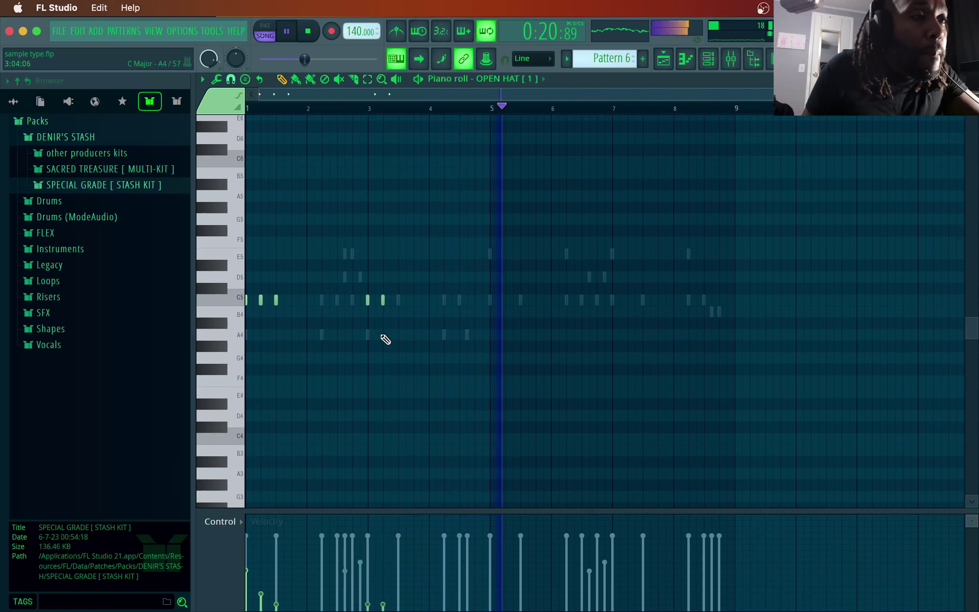
pyautogui.click(367, 591)
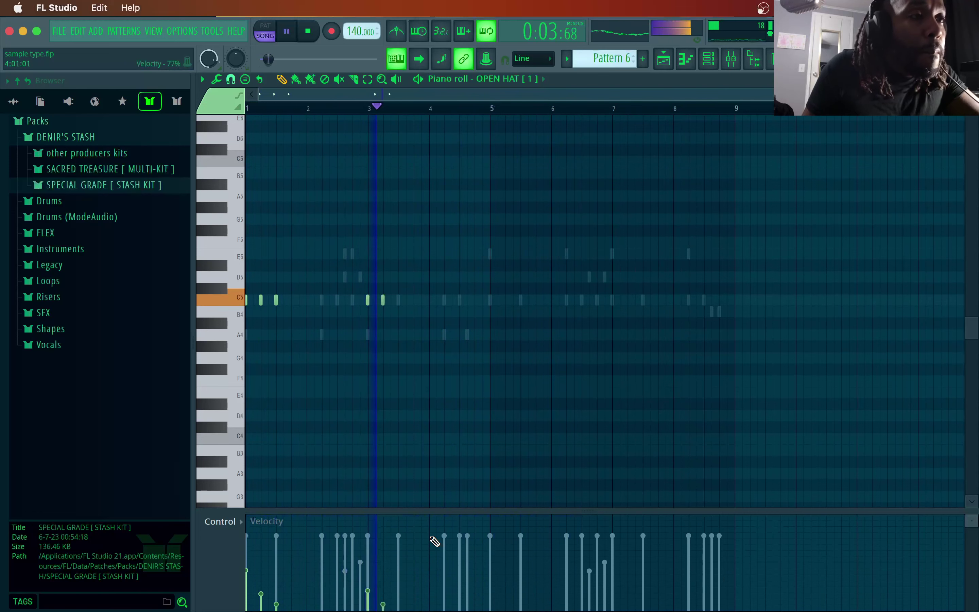
# - Duplicate the four-bar open hat phrase into bars 5 to 8 and close its piano roll
pyautogui.click(494, 110)
pyautogui.press('super+a')
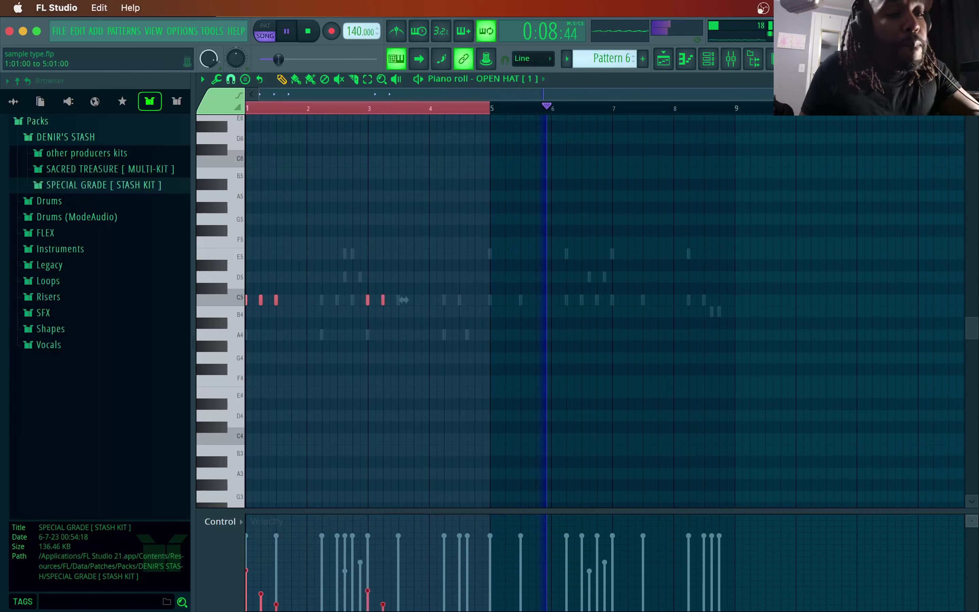
pyautogui.press('super+b')
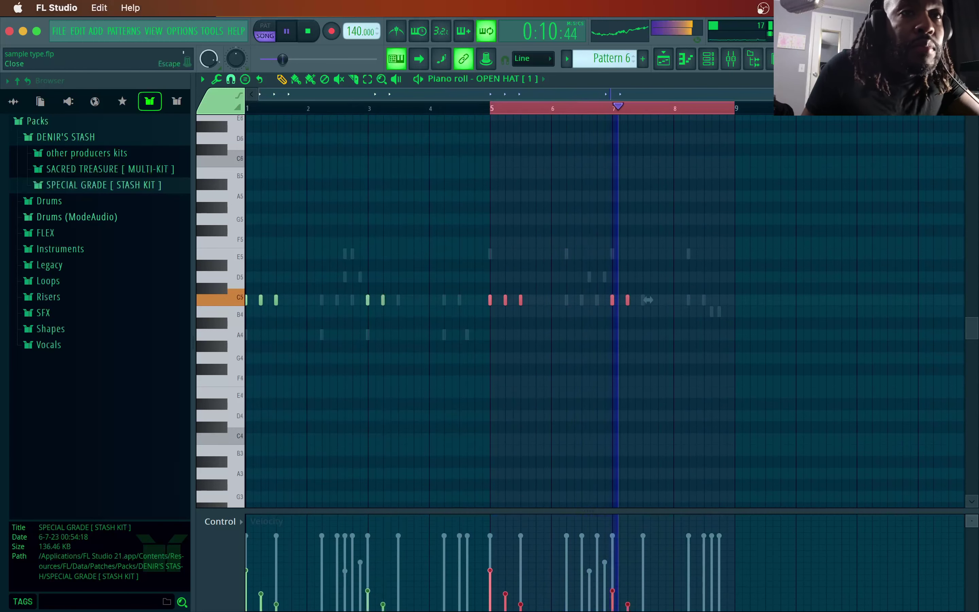
pyautogui.press('Escape')
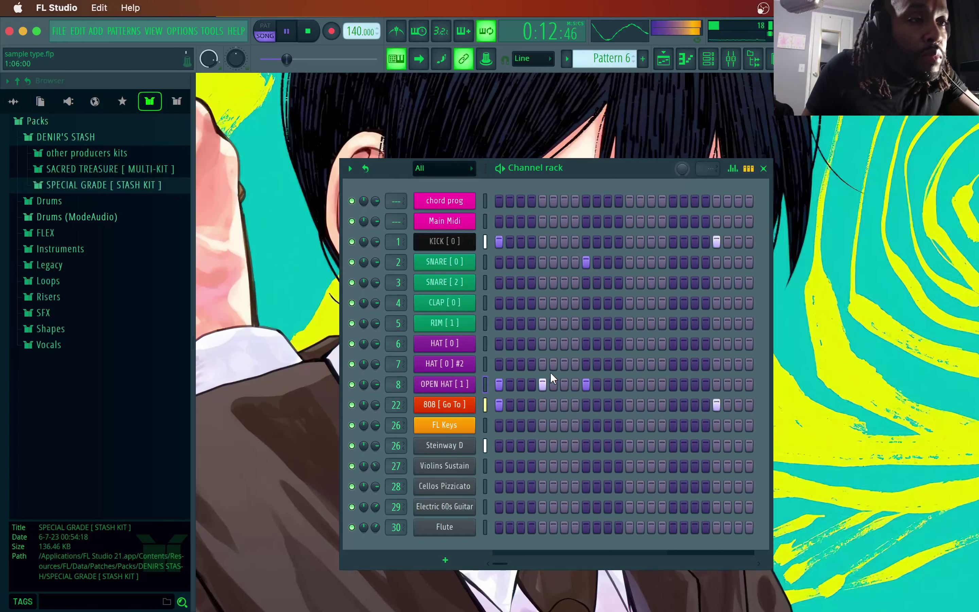
# - Open the piano roll of HAT [ 0 ] and add full-velocity C5 hats on steps 1, 3, 5 and 7 of bar 1
pyautogui.rightClick(461, 343)
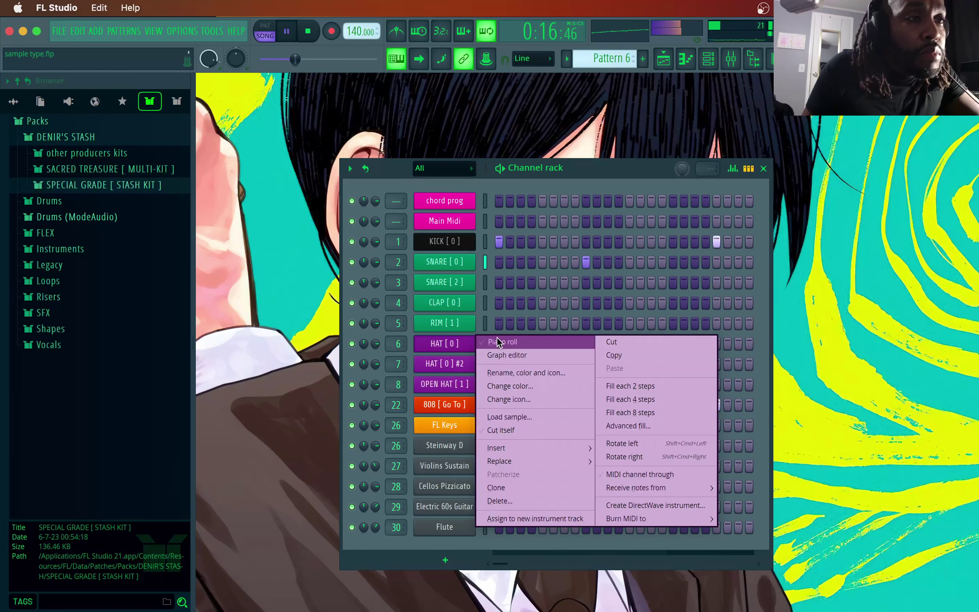
pyautogui.click(496, 343)
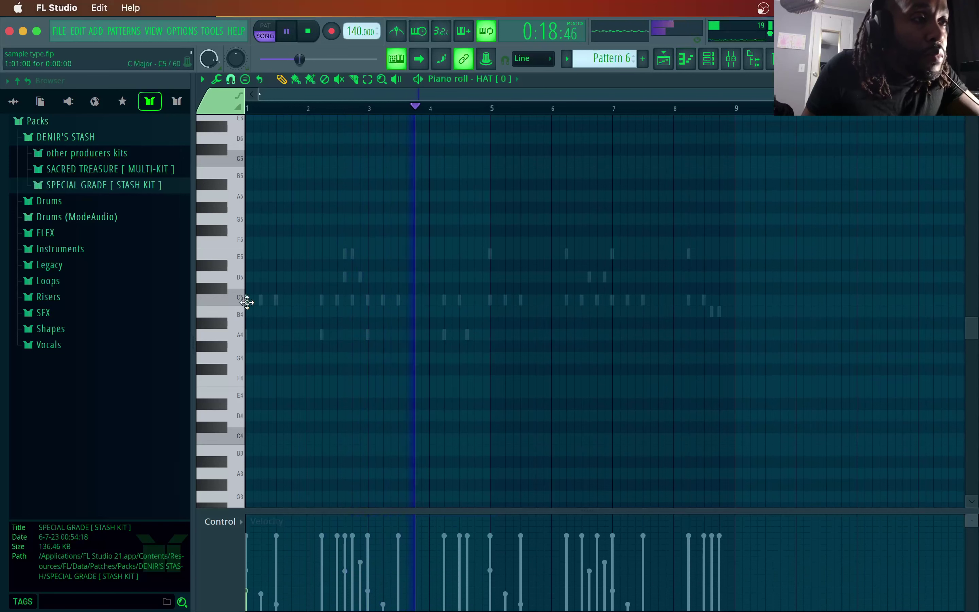
pyautogui.click(253, 300)
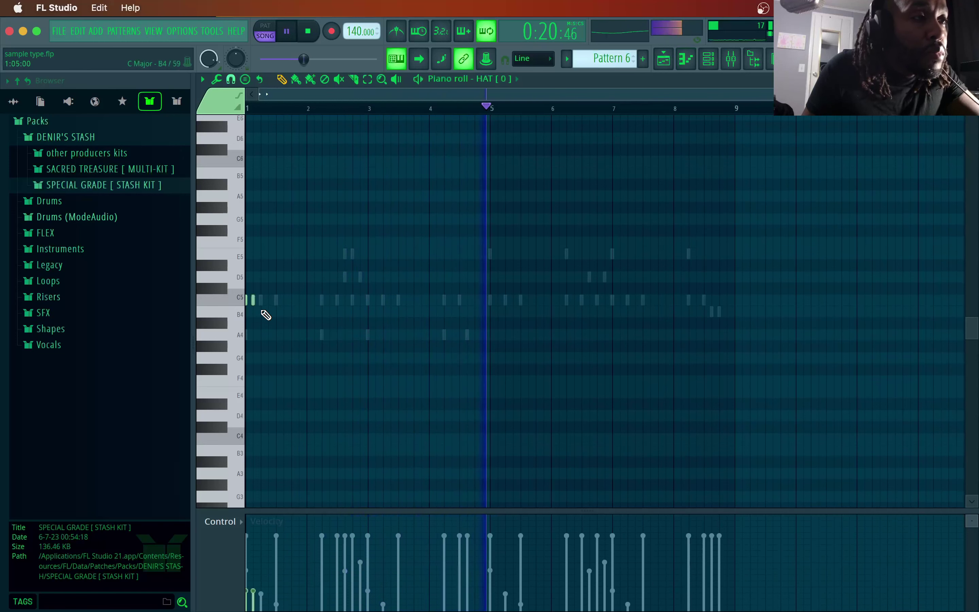
pyautogui.click(250, 573)
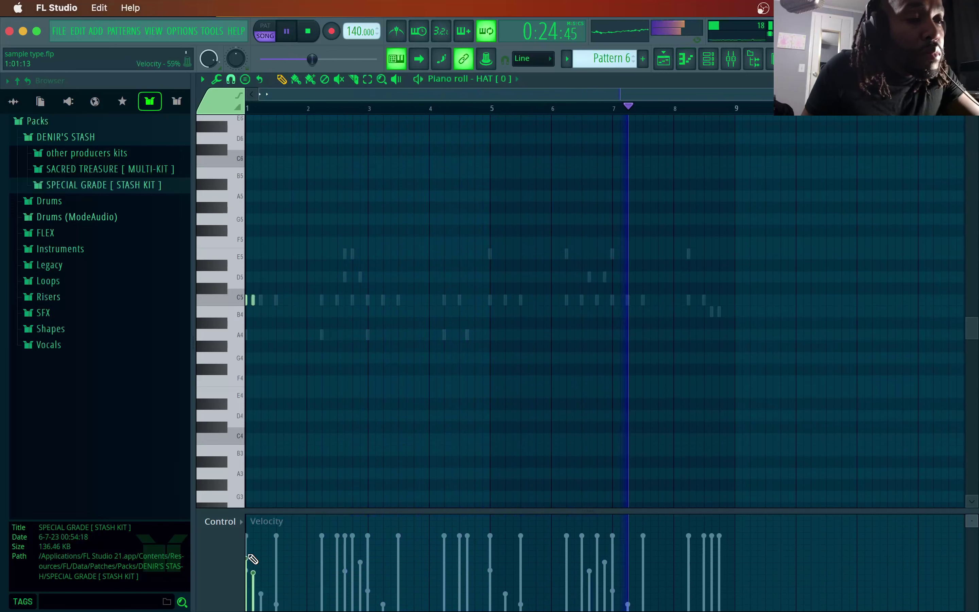
pyautogui.press('super+z')
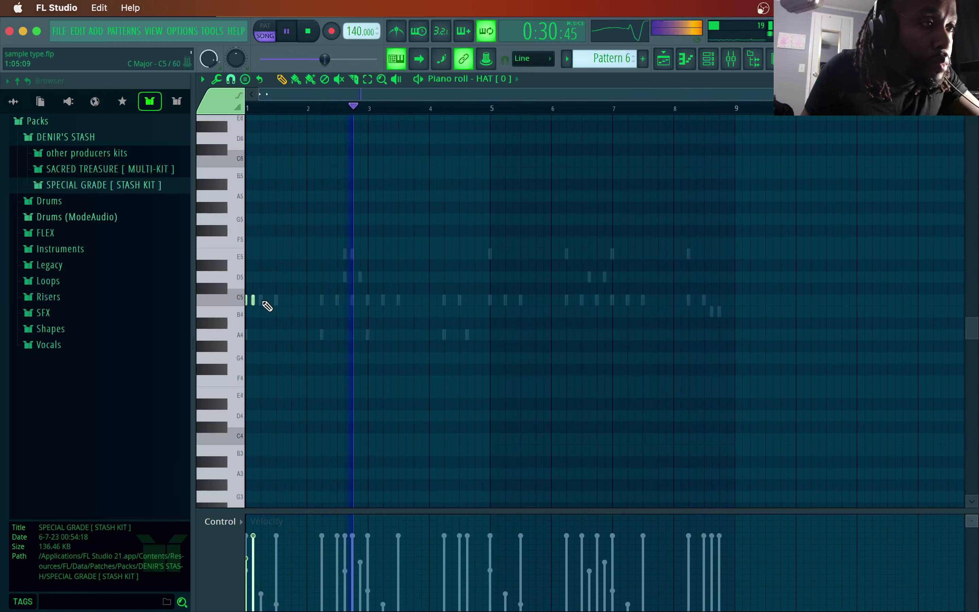
pyautogui.click(262, 301)
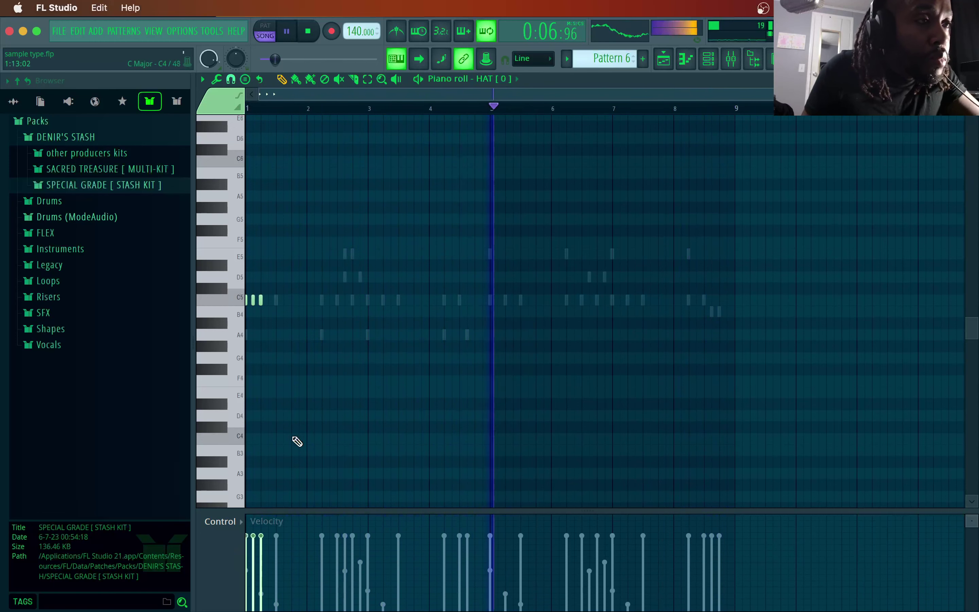
pyautogui.press('space')
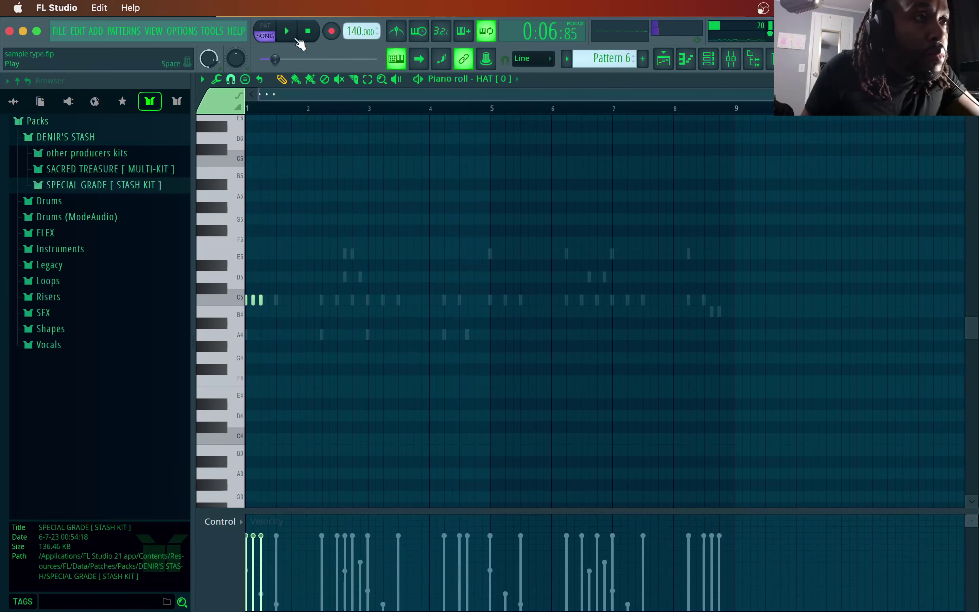
pyautogui.press('space')
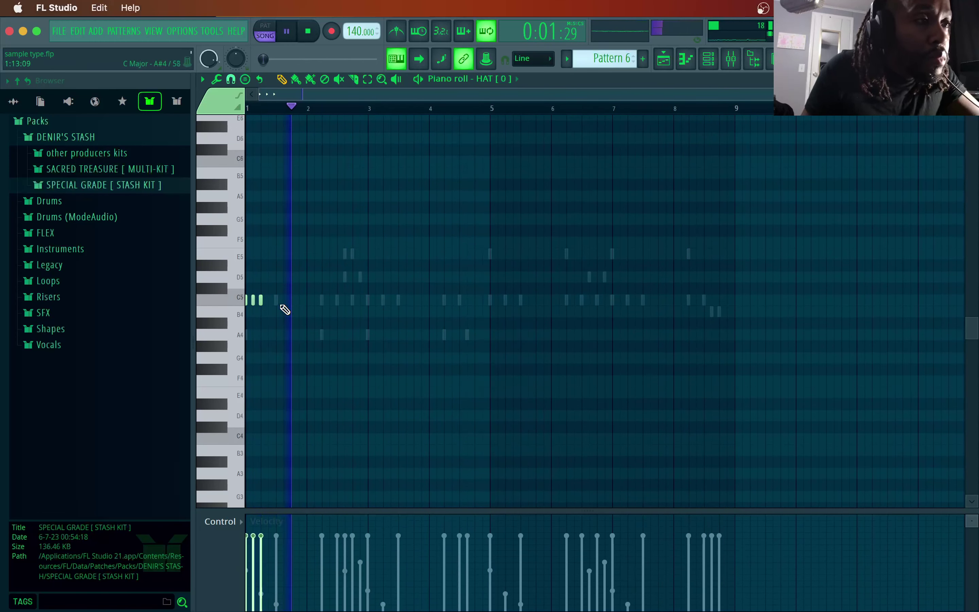
pyautogui.press('space')
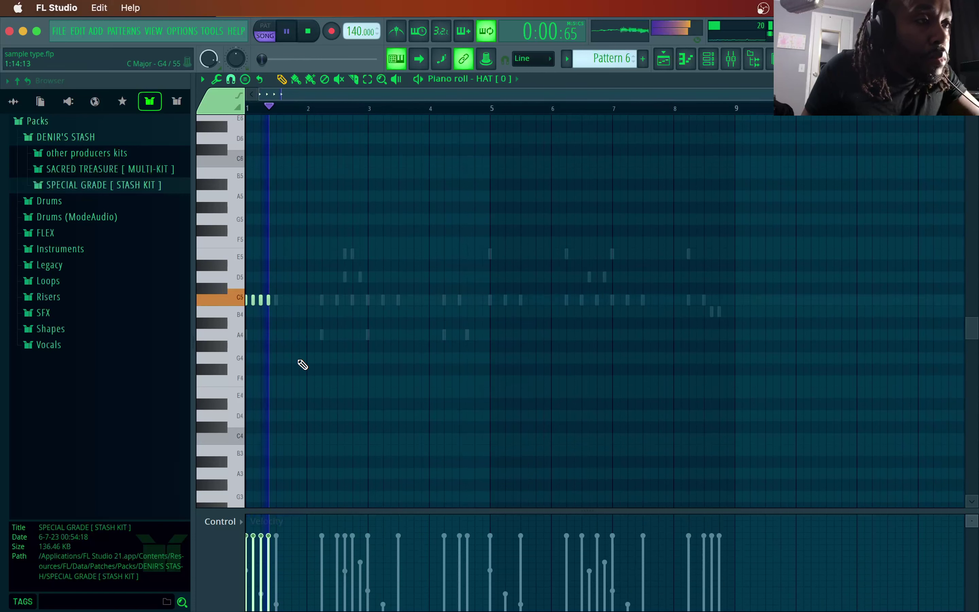
# - Place a four-step C5 hat note at the start of bar 2 and chop it into a fast roll with the default chopper pattern
pyautogui.press('space')
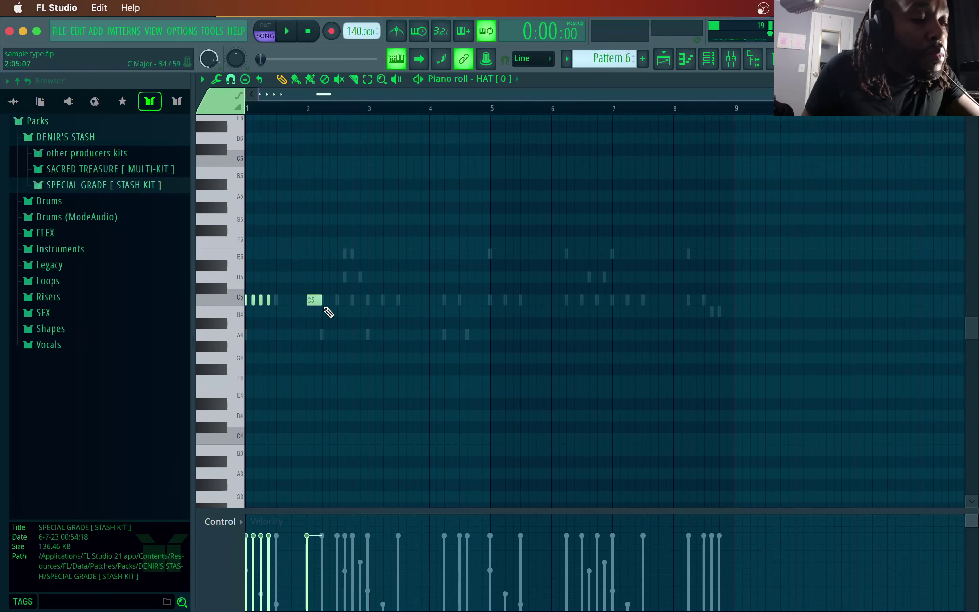
pyautogui.moveTo(328, 299); pyautogui.dragTo(299, 329)
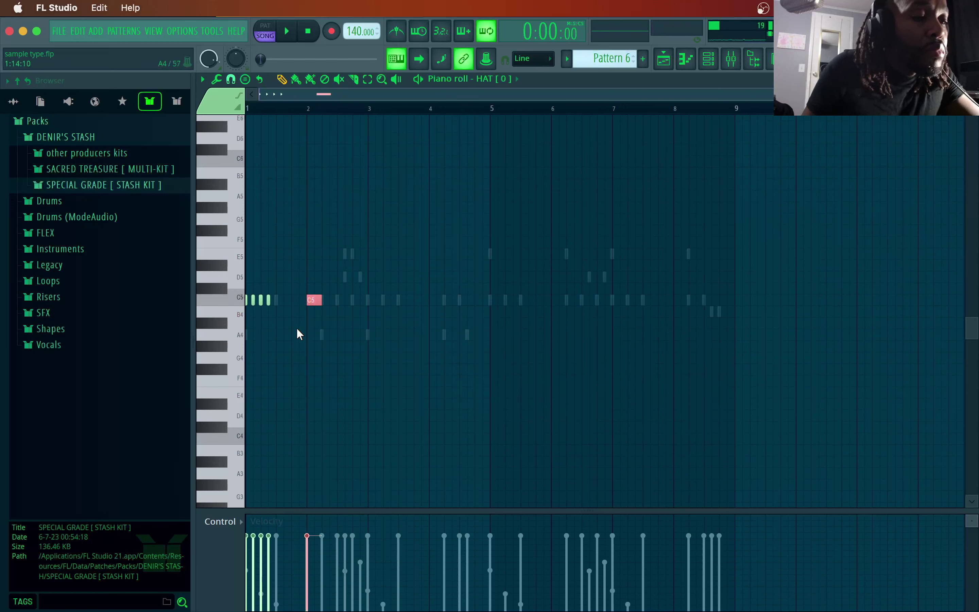
pyautogui.press('super+u')
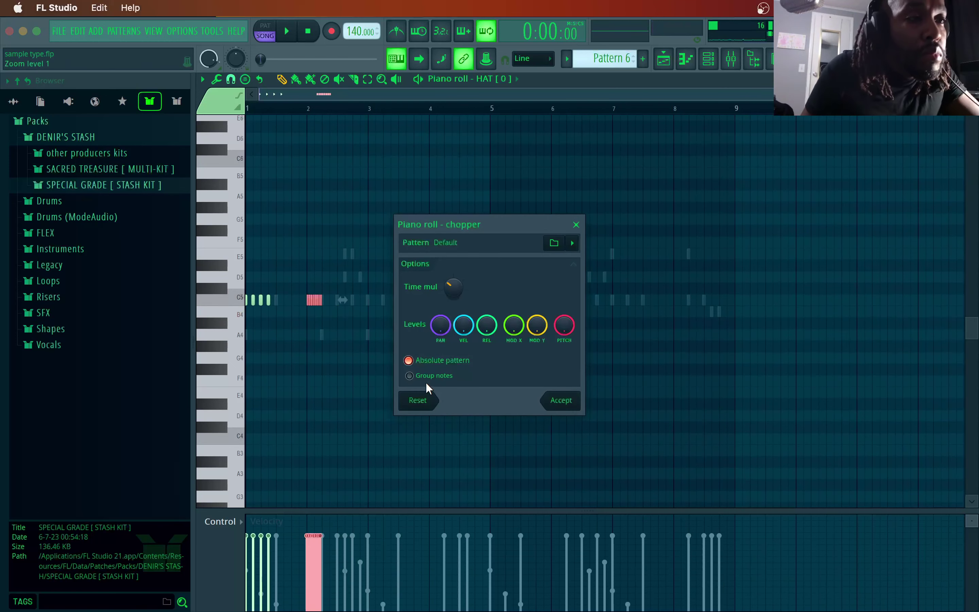
pyautogui.click(561, 400)
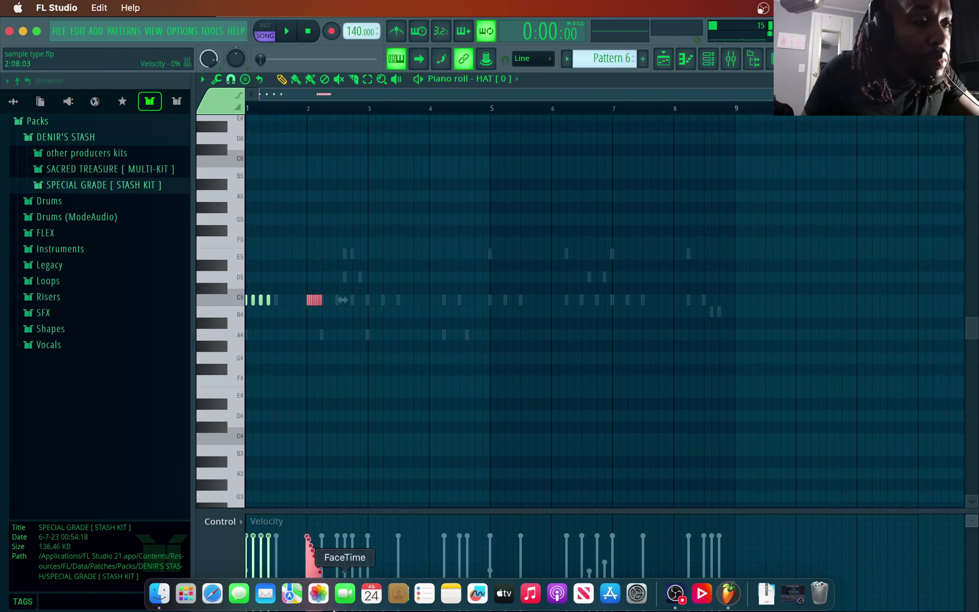
# - Shape the velocities of the chopped hat roll in bar 2 into a rising ramp
pyautogui.press('space')
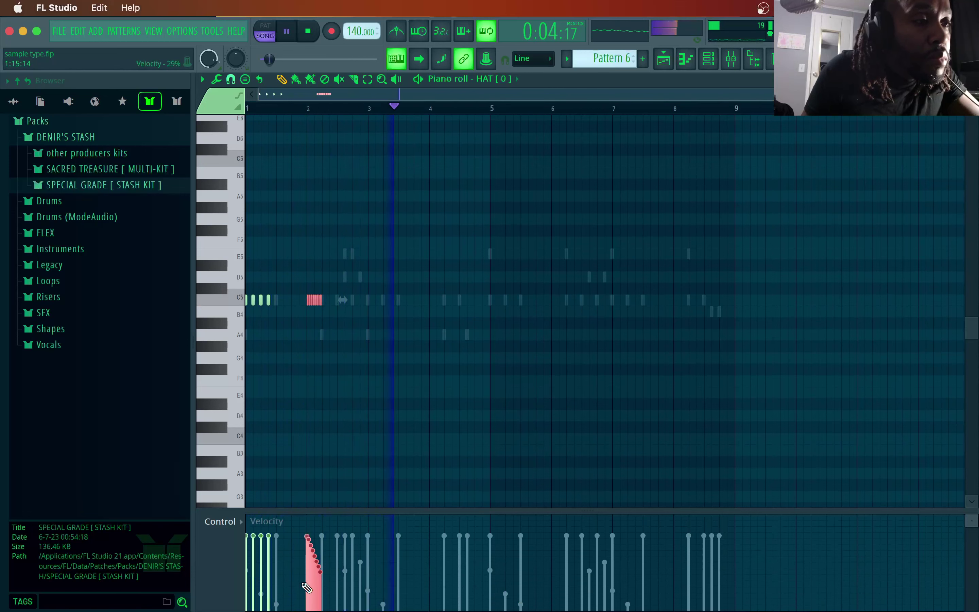
pyautogui.moveTo(305, 598); pyautogui.dragTo(332, 537)
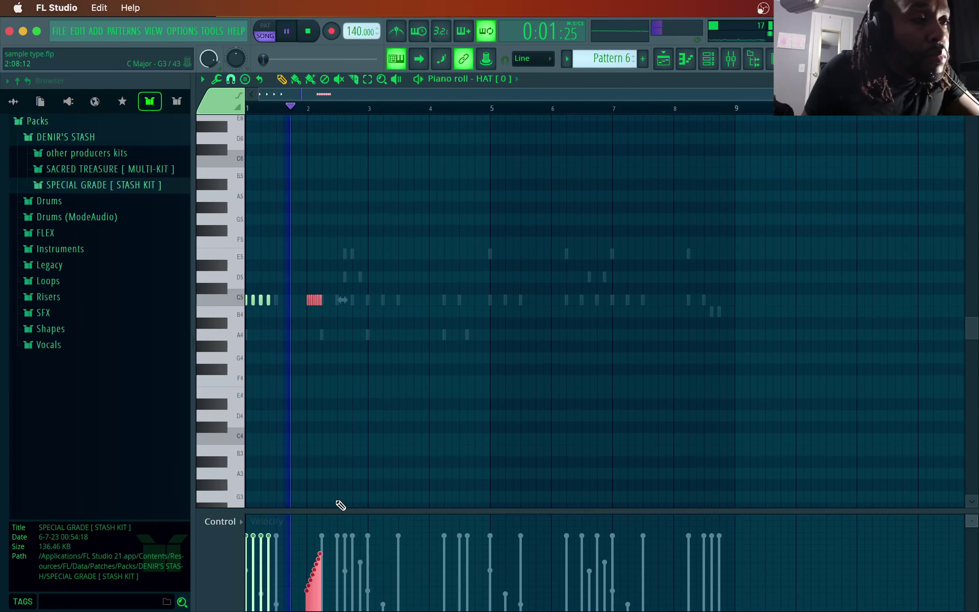
pyautogui.press('space')
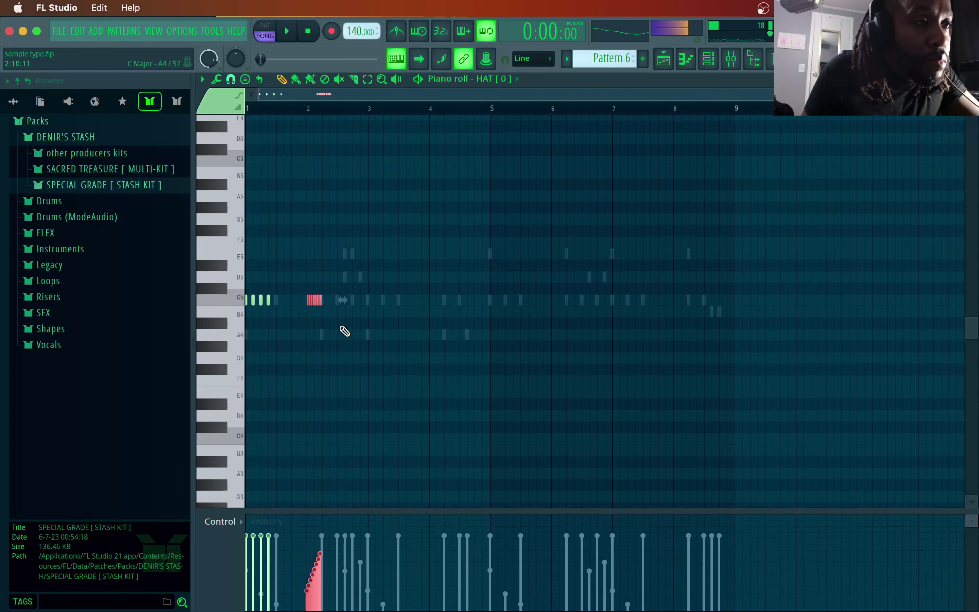
# - Add C5 hats on steps 13 and 15 of bar 2 and duplicate the two-bar hat phrase into bars 3 and 4
pyautogui.click(353, 300)
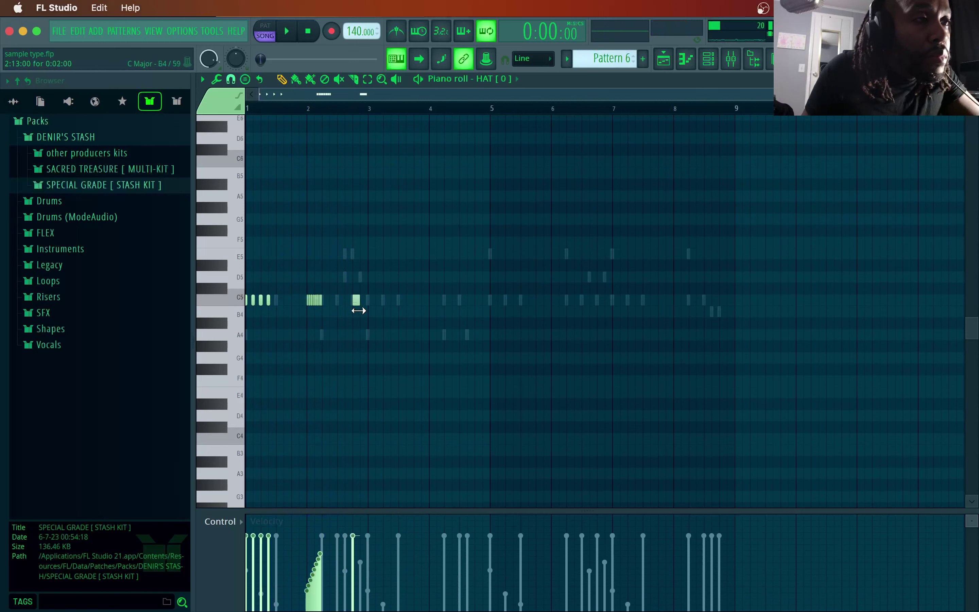
pyautogui.press('space')
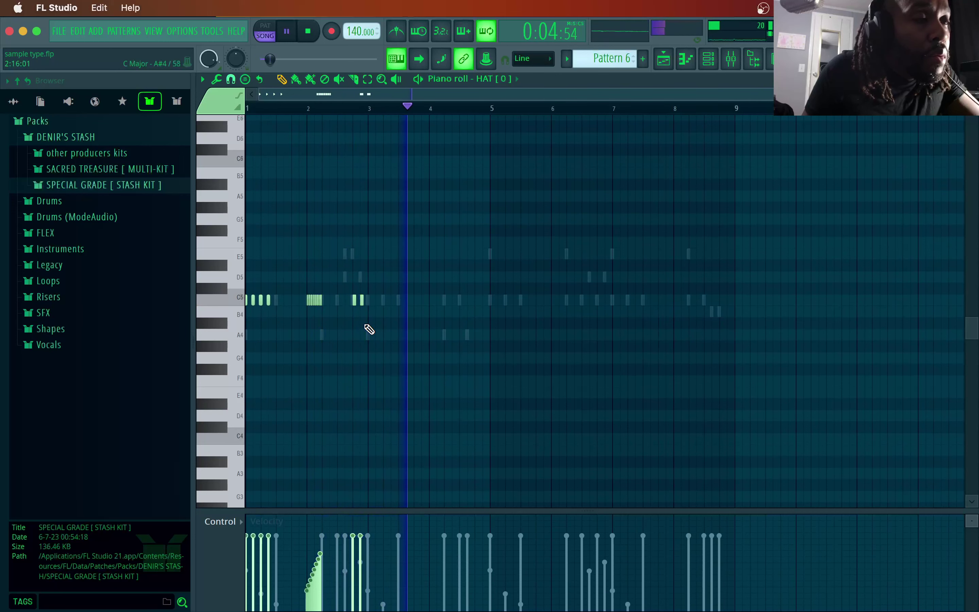
pyautogui.press('space')
pyautogui.moveTo(369, 110); pyautogui.dragTo(246, 109)
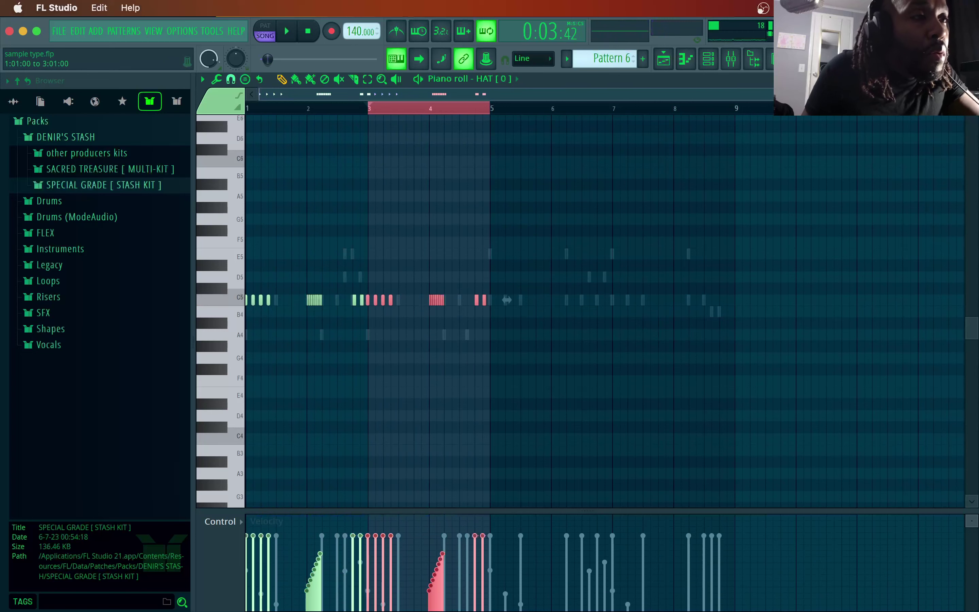
pyautogui.press('space')
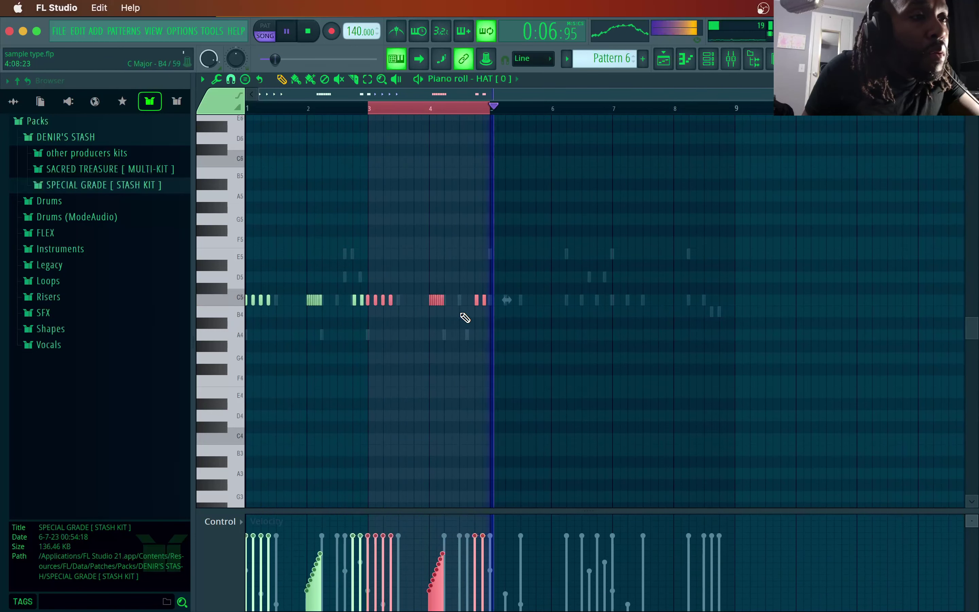
# - Duplicate the hat notes of bars 1 to 4 into bars 5 to 8 and play the pattern back
pyautogui.press('space')
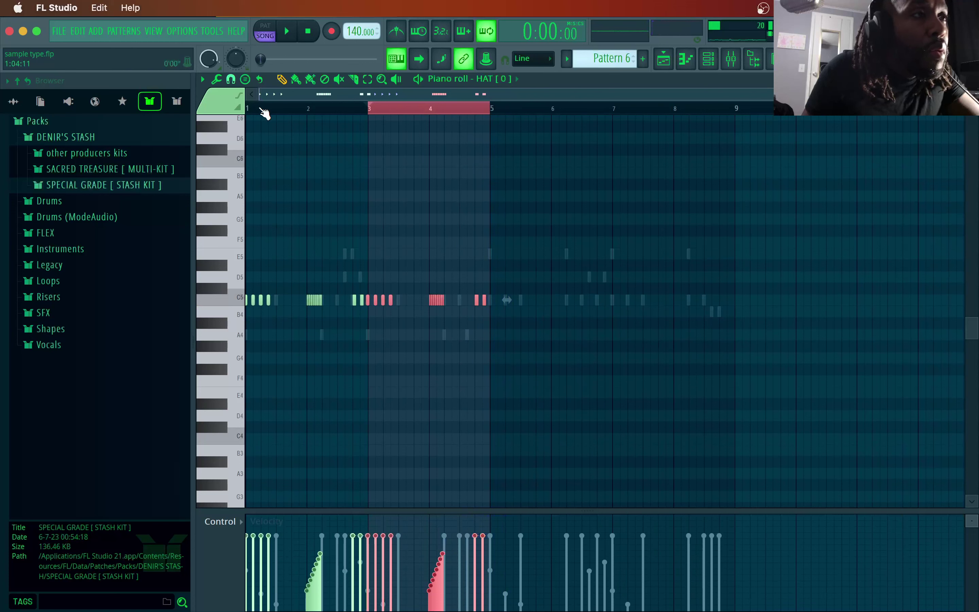
pyautogui.press('space')
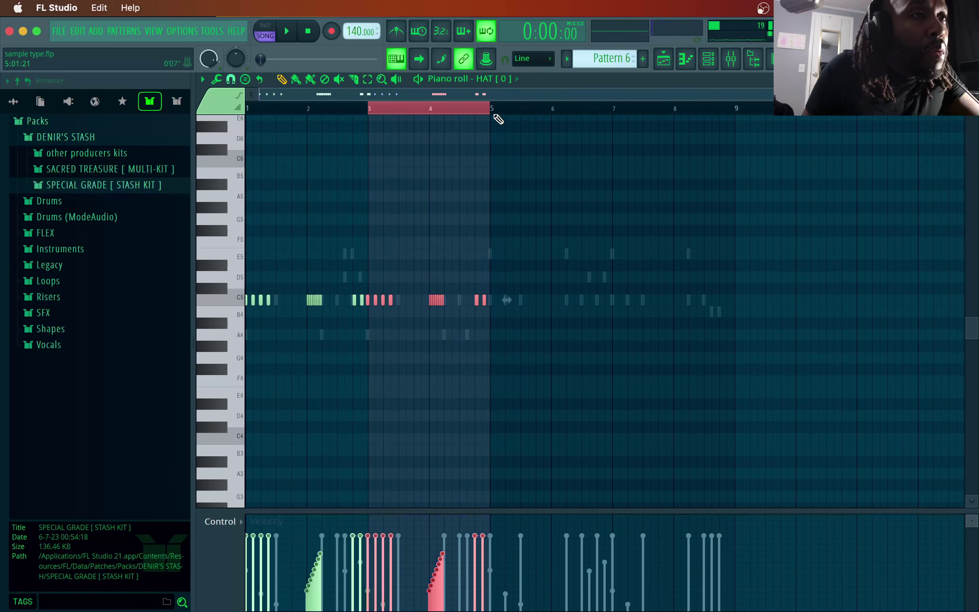
pyautogui.moveTo(492, 111); pyautogui.dragTo(247, 110)
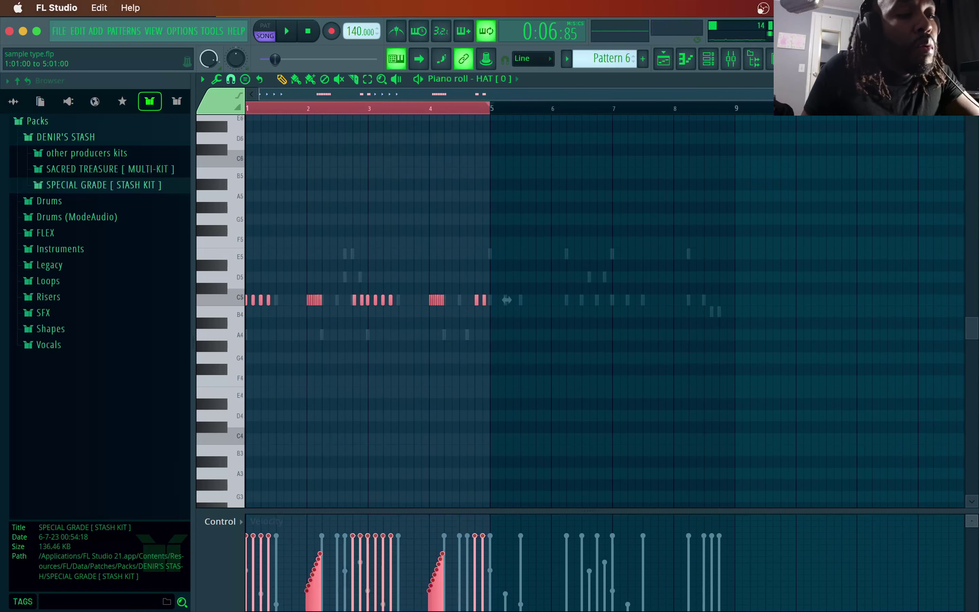
pyautogui.hotkey('ctrl', 'b')
pyautogui.press('space')
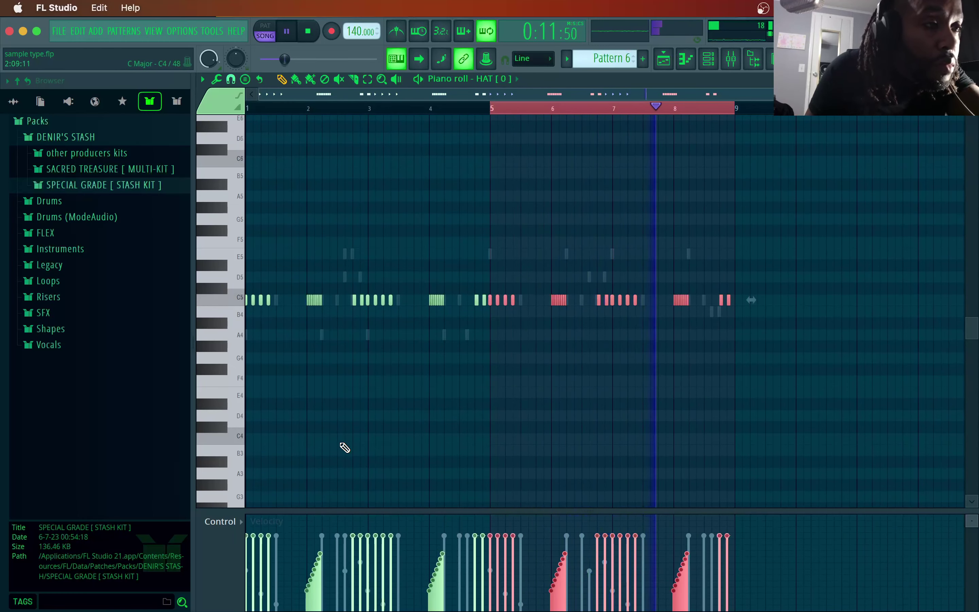
# - Add low hat notes in the second half of bar 3: A3 on step 9, G3 on step 11, F3 on steps 13 and 15
pyautogui.click(371, 108)
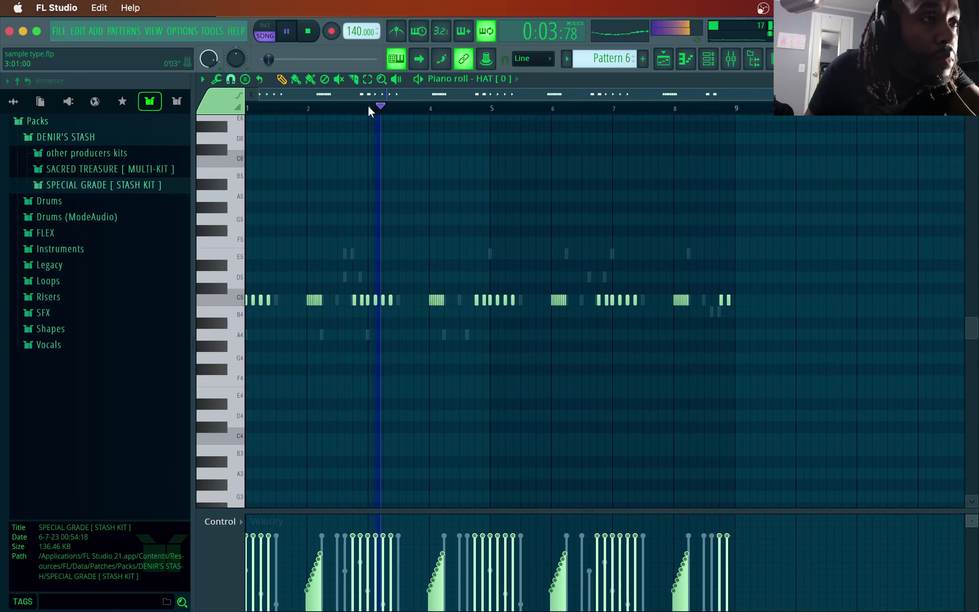
pyautogui.click(405, 476)
pyautogui.moveTo(405, 476); pyautogui.dragTo(400, 476)
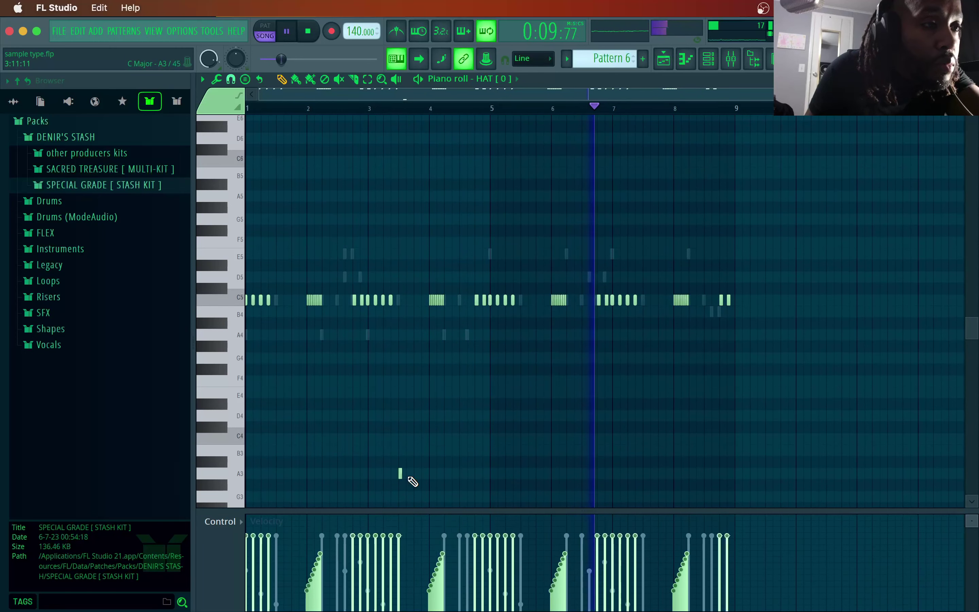
pyautogui.click(408, 497)
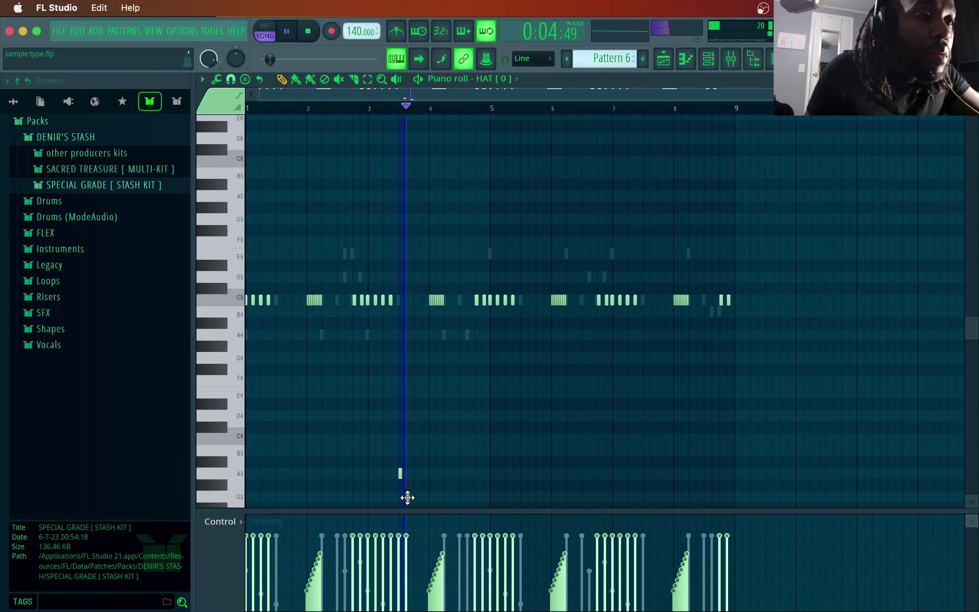
pyautogui.scroll(-4, 421, 503)
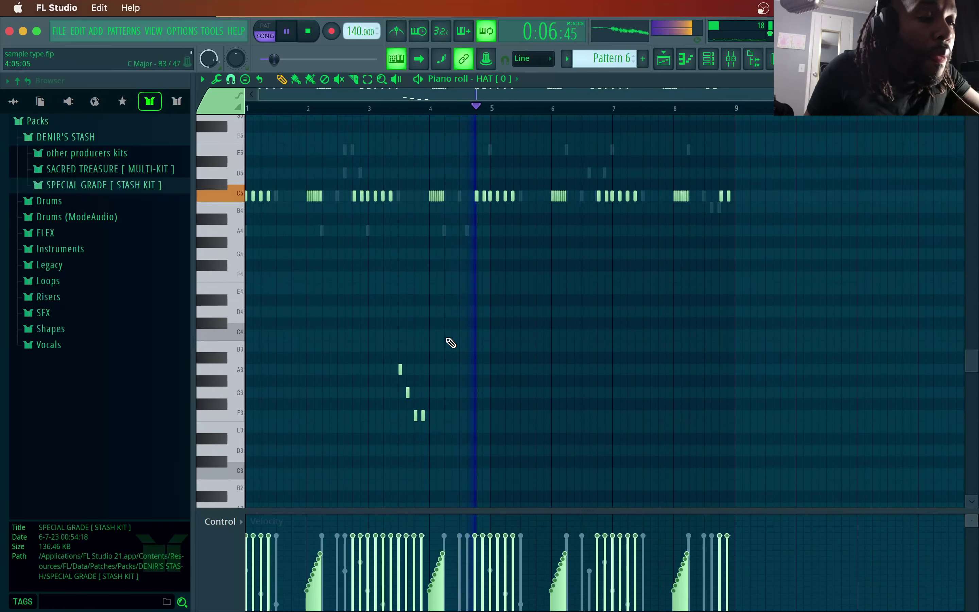
# - Select the four low hat notes in bar 3 and lower their velocities to uneven levels
pyautogui.moveTo(442, 338); pyautogui.dragTo(391, 467)
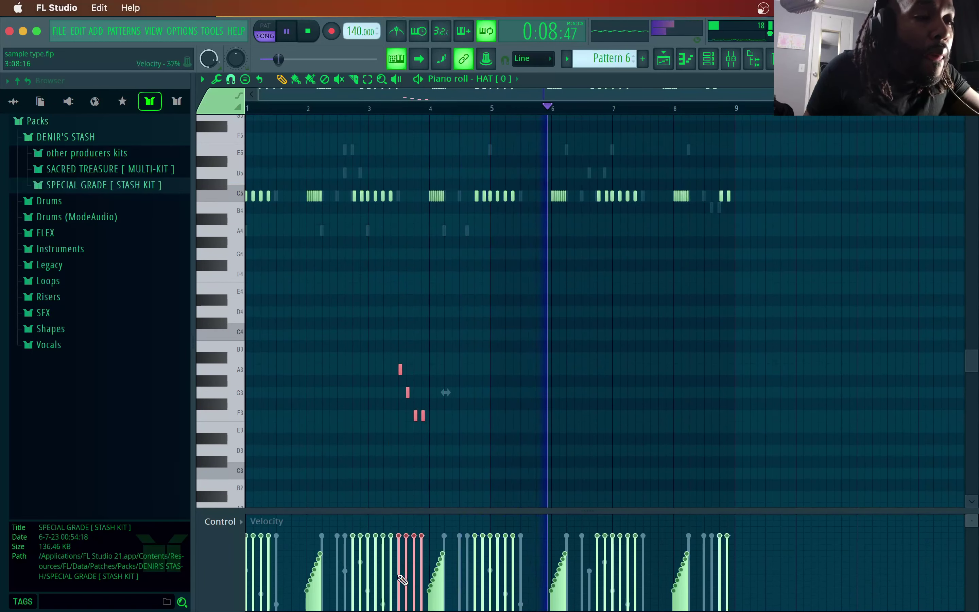
pyautogui.moveTo(398, 577); pyautogui.dragTo(406, 563)
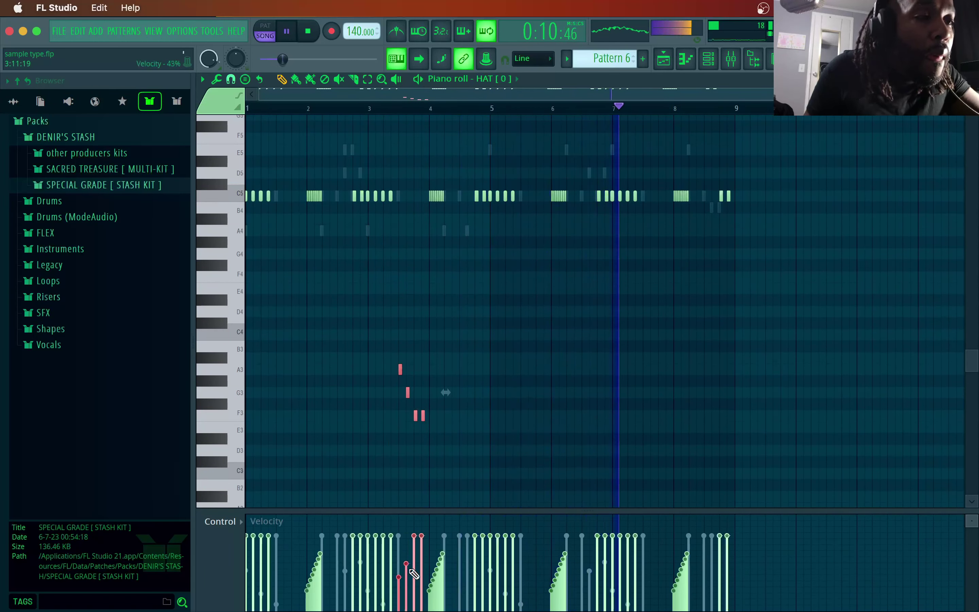
pyautogui.click(413, 577)
pyautogui.click(422, 570)
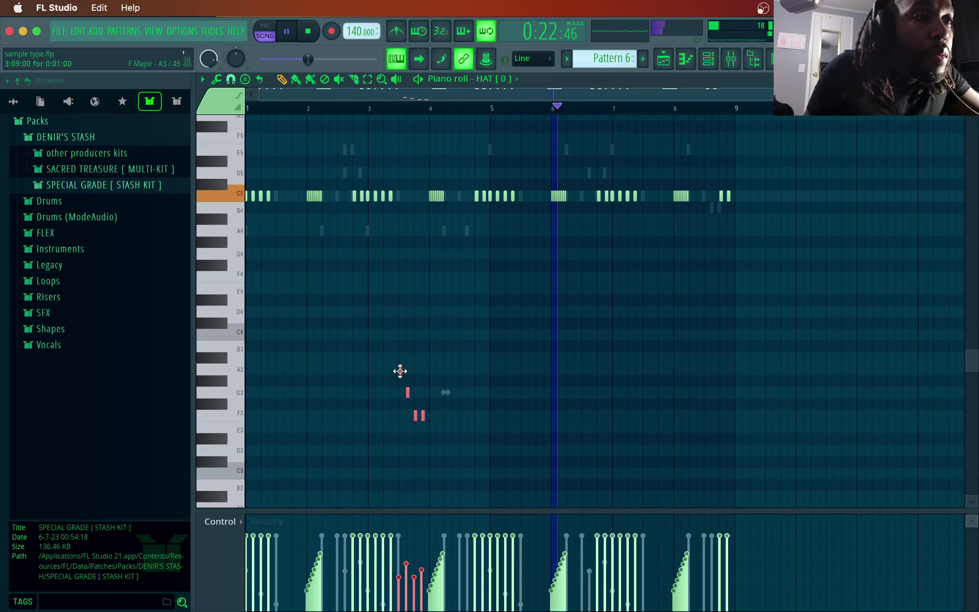
# - Raise the low hat run one semitone, move it to bar 4, and copy it to start on step 9 of bar 8
pyautogui.moveTo(400, 373)
pyautogui.mouseDown()
pyautogui.moveTo(446, 383)
pyautogui.moveTo(447, 358)
pyautogui.mouseUp()
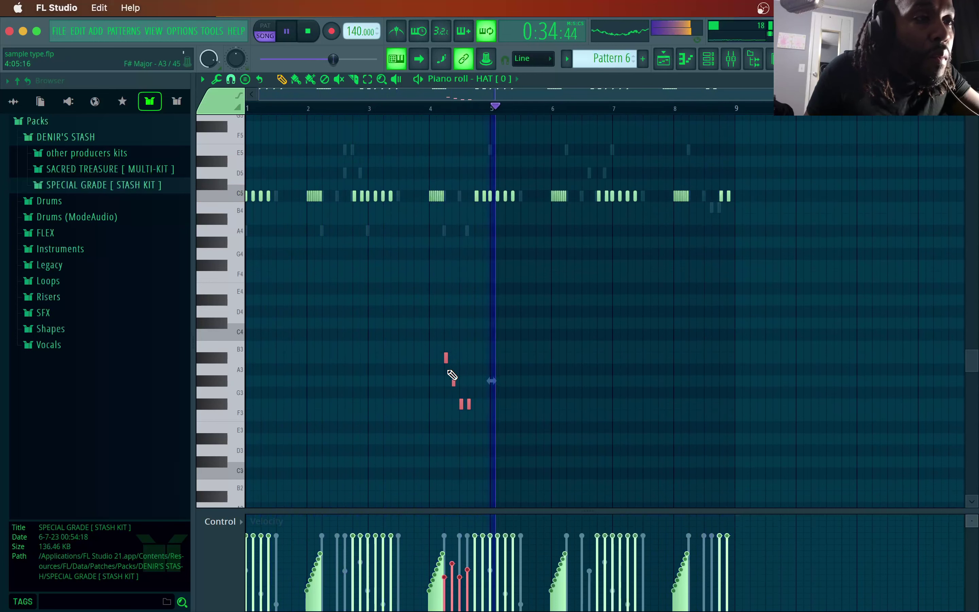
pyautogui.moveTo(446, 359); pyautogui.dragTo(454, 359)
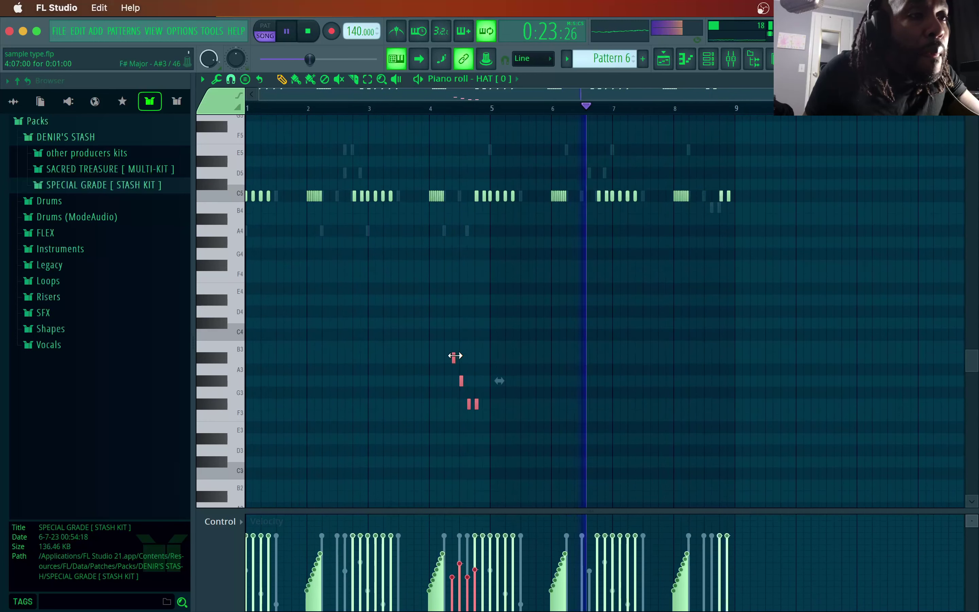
pyautogui.moveTo(455, 357); pyautogui.dragTo(709, 356)
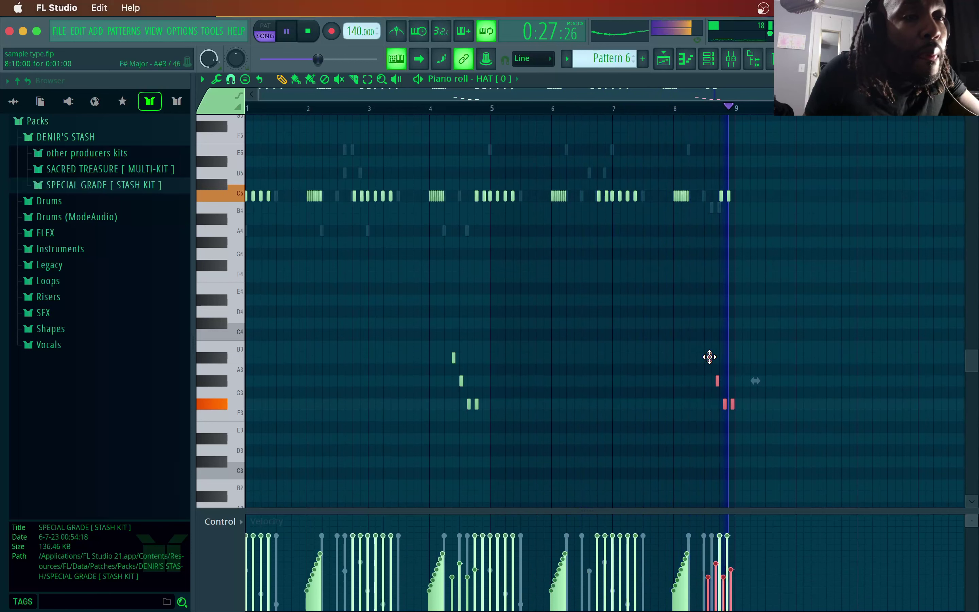
pyautogui.moveTo(708, 359); pyautogui.dragTo(706, 359)
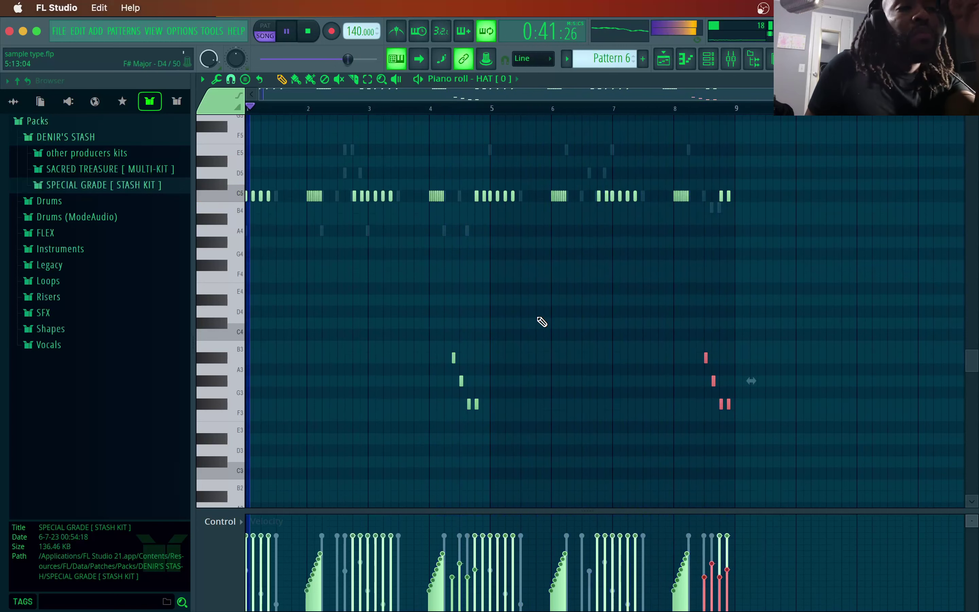
# - Shift the low hat run in bar 4 to start on step 9 and close the piano roll
pyautogui.moveTo(508, 340); pyautogui.dragTo(449, 433)
pyautogui.moveTo(453, 356); pyautogui.dragTo(459, 361)
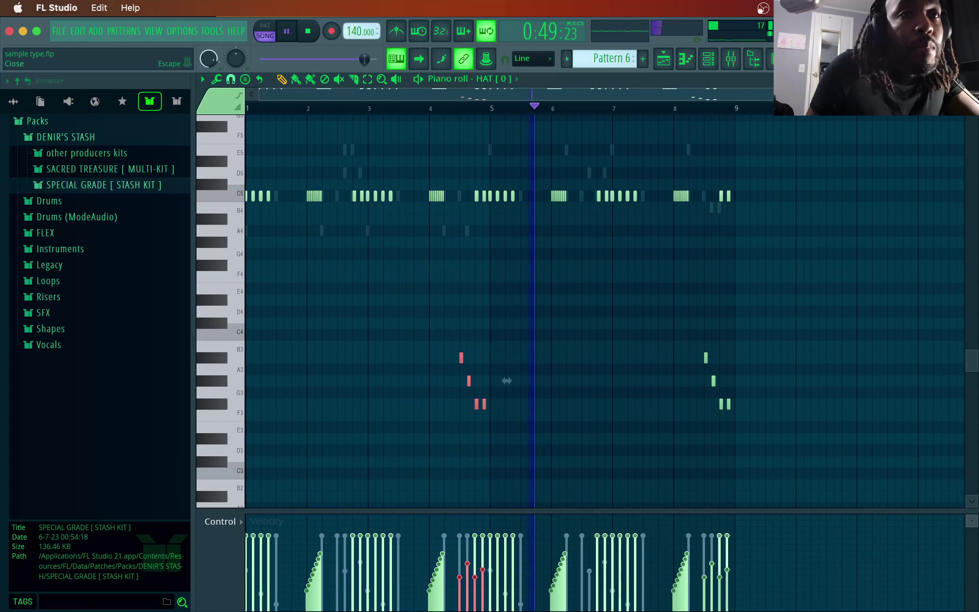
pyautogui.press('Escape')
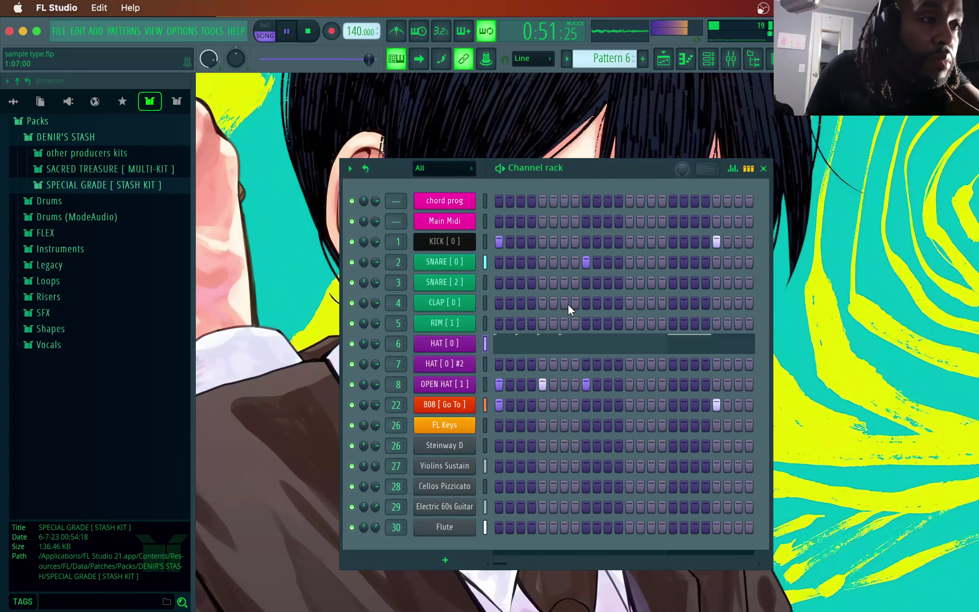
# - Open the mixer and raise the drum send track's volume to about -28.2 dB
pyautogui.click(732, 60)
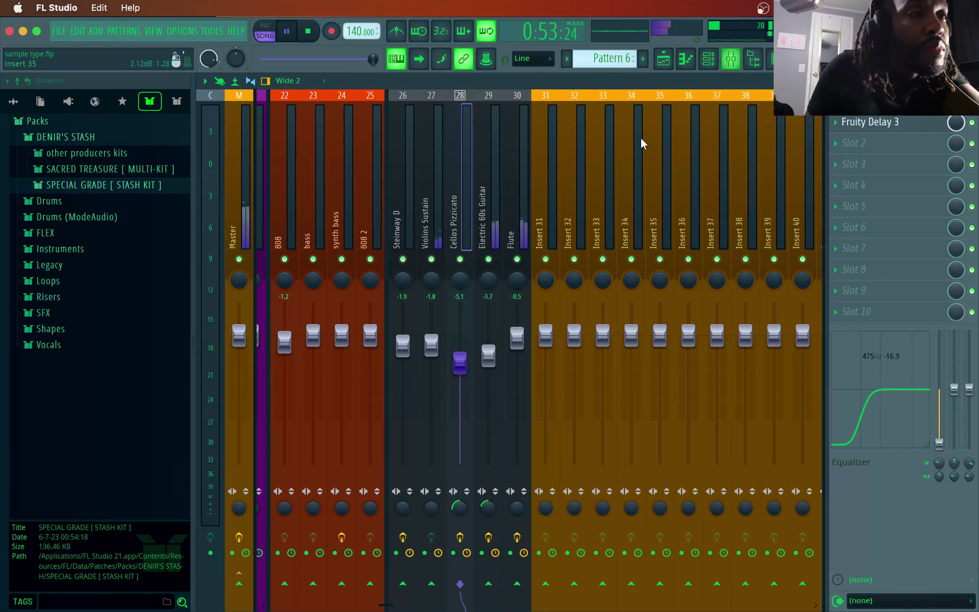
pyautogui.click(823, 167)
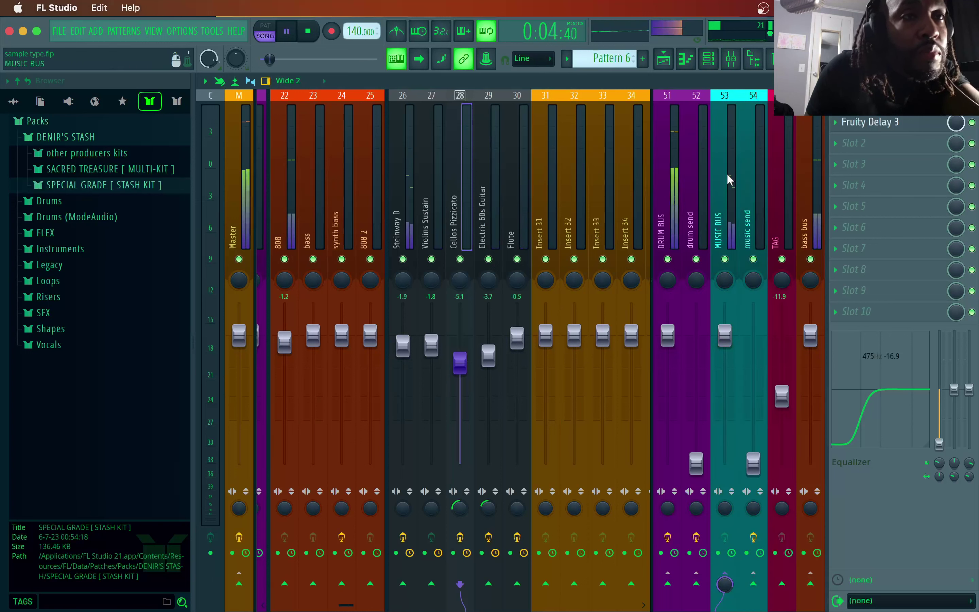
pyautogui.click(683, 95)
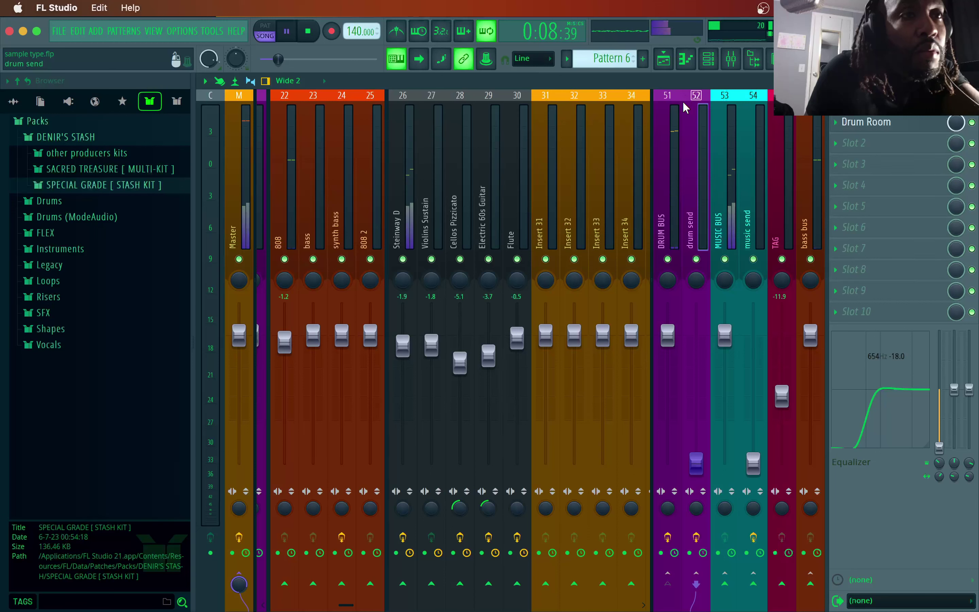
pyautogui.moveTo(696, 463); pyautogui.dragTo(696, 456)
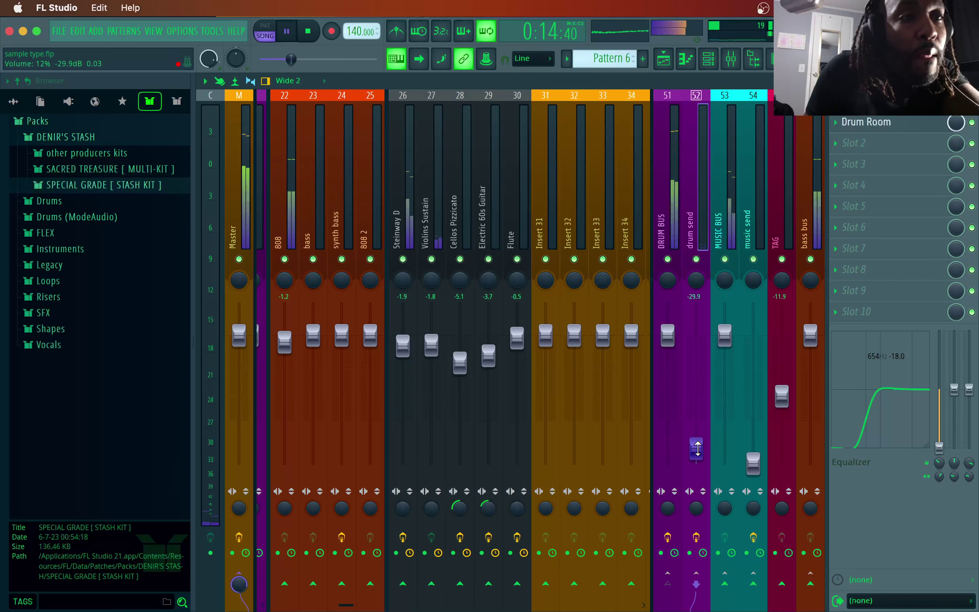
pyautogui.moveTo(696, 445); pyautogui.dragTo(696, 444)
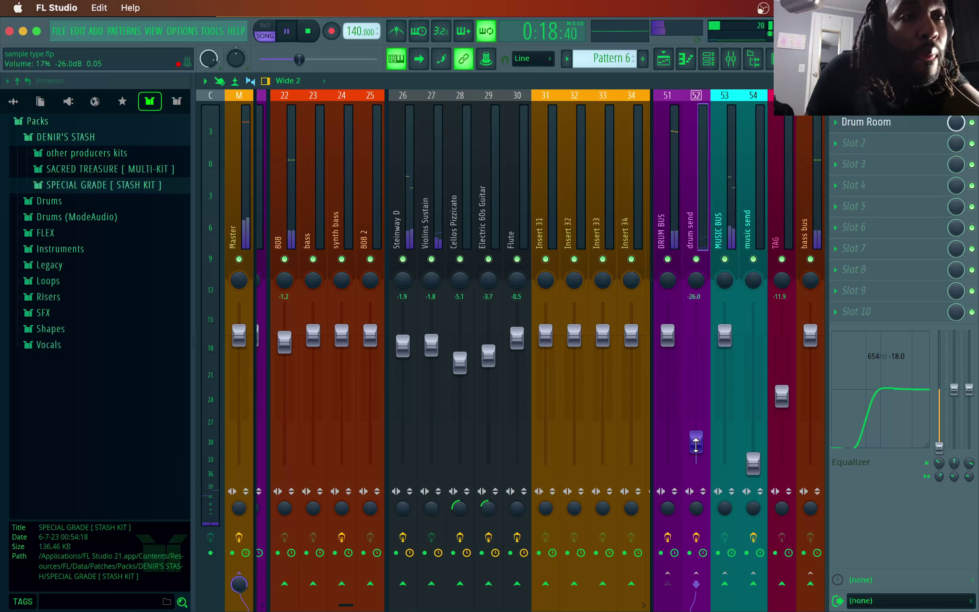
pyautogui.moveTo(696, 444); pyautogui.dragTo(696, 446)
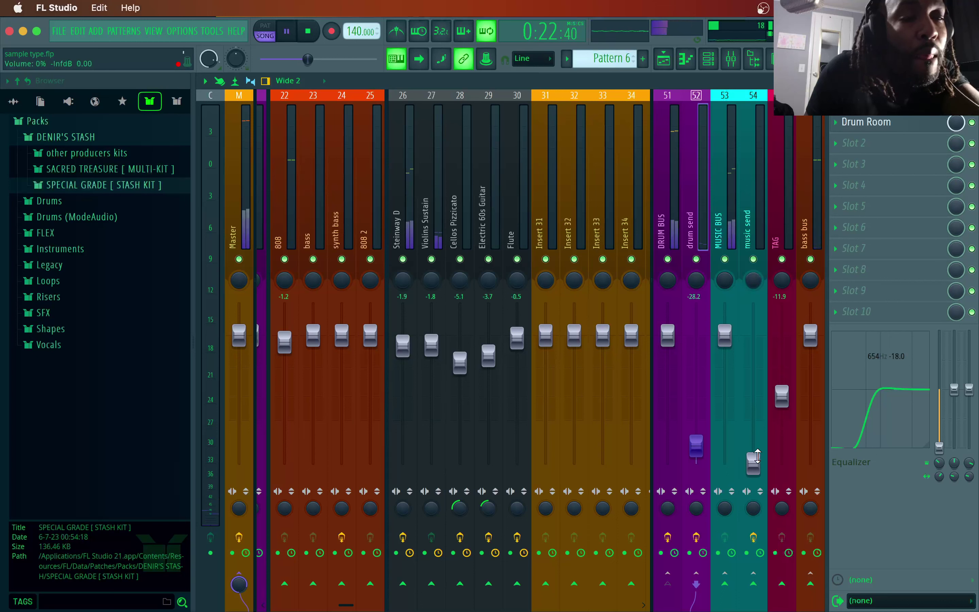
# - Raise the music send track's volume to -30.7 dB and lower the drum send to -30.9 dB
pyautogui.moveTo(757, 456); pyautogui.dragTo(756, 453)
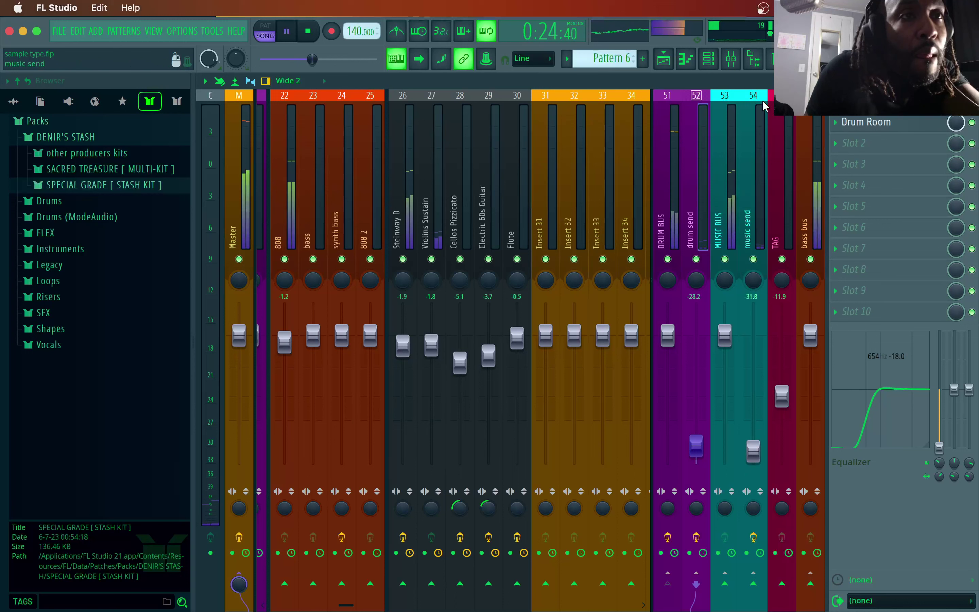
pyautogui.click(764, 144)
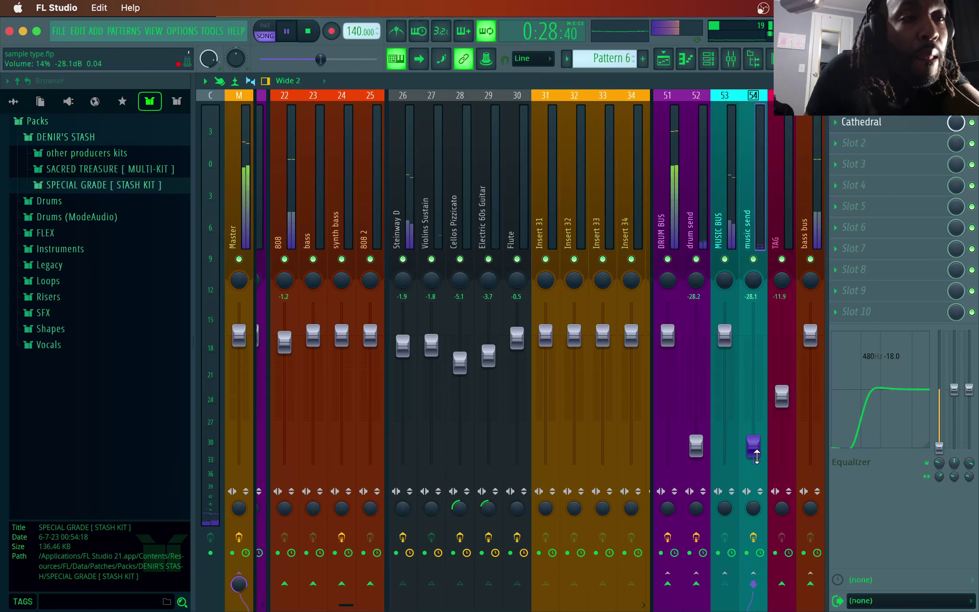
pyautogui.moveTo(756, 455); pyautogui.dragTo(756, 457)
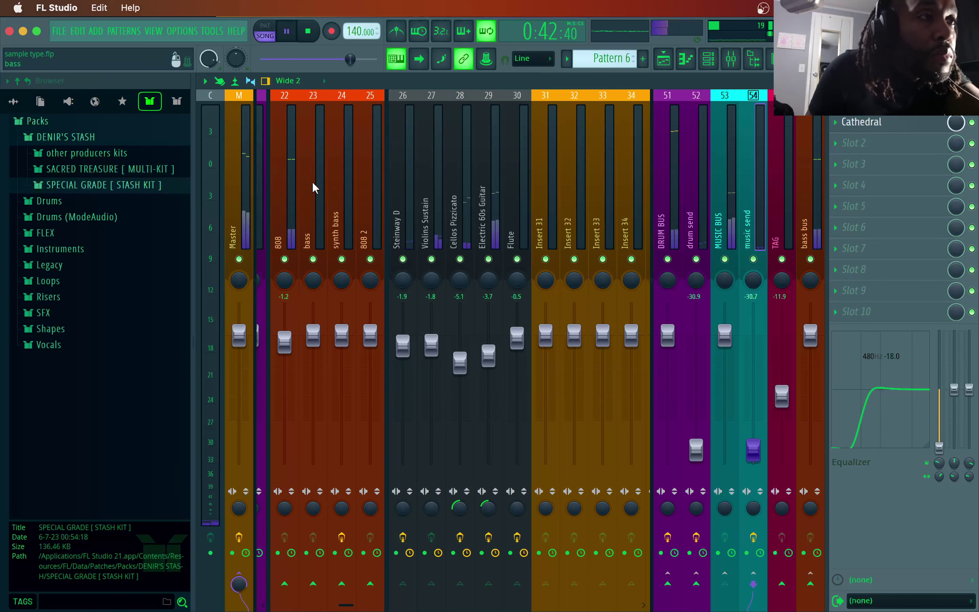
# - Lower the KICK mixer track's volume to -2.8 dB
pyautogui.moveTo(344, 605); pyautogui.dragTo(278, 605)
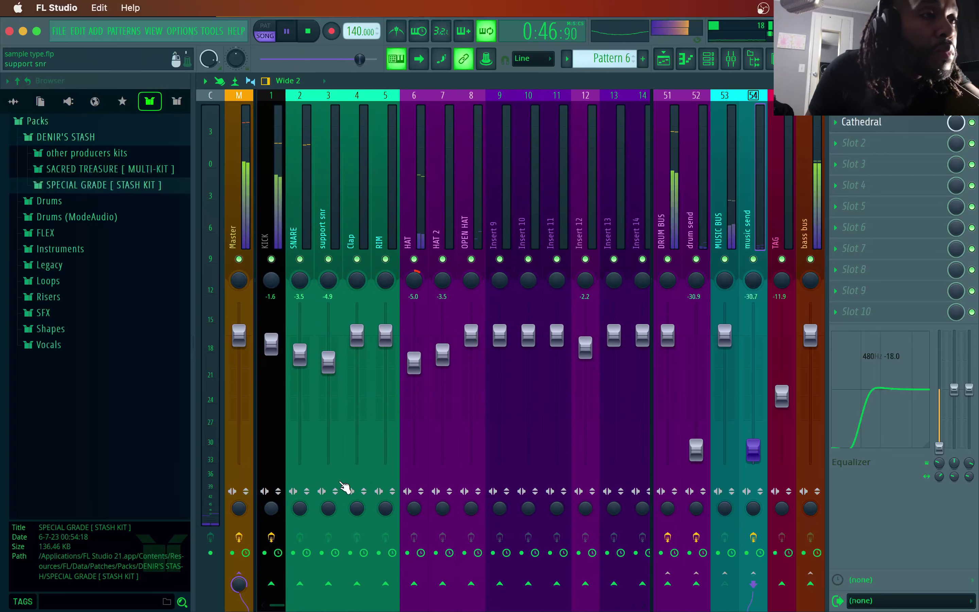
pyautogui.click(275, 105)
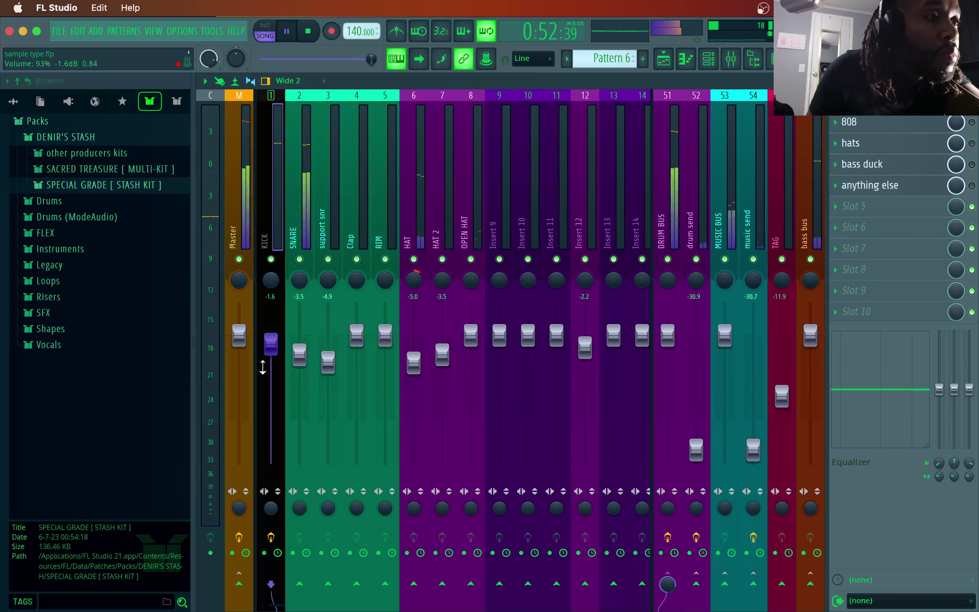
pyautogui.moveTo(271, 347); pyautogui.dragTo(270, 351)
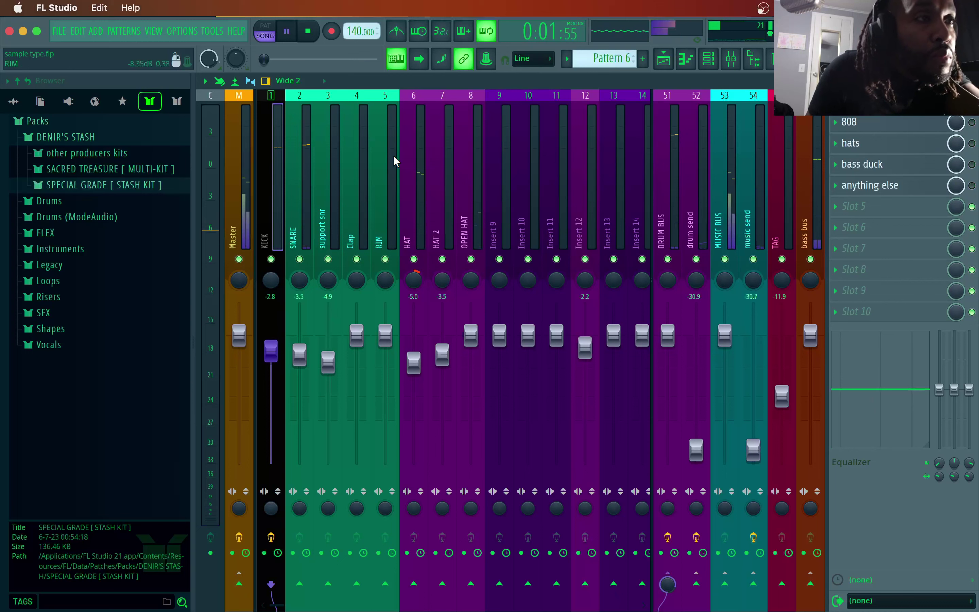
# - Lower the HAT mixer track to -8.1 dB and the OPEN HAT track to -4.0 dB
pyautogui.click(420, 106)
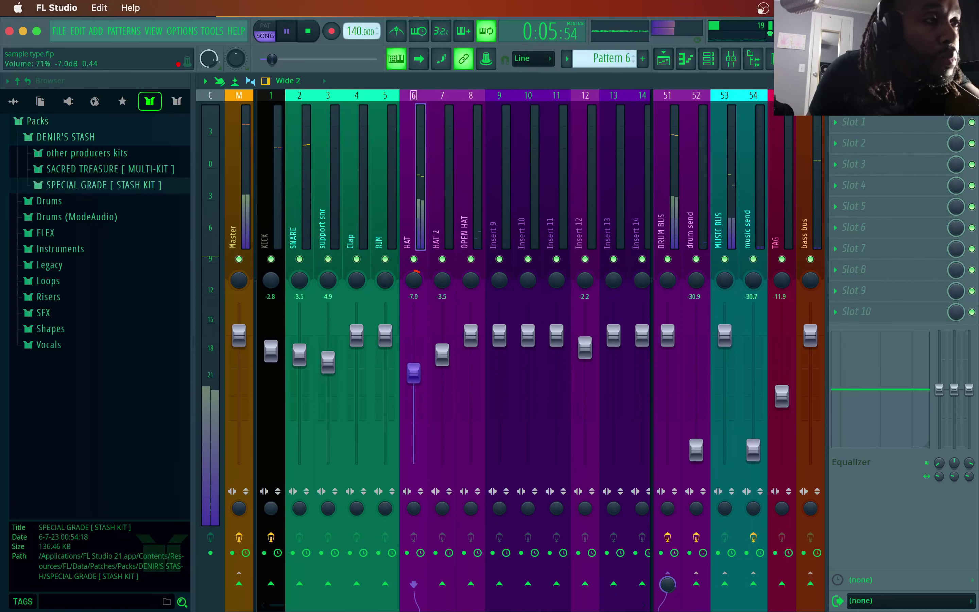
pyautogui.moveTo(413, 372); pyautogui.dragTo(414, 378)
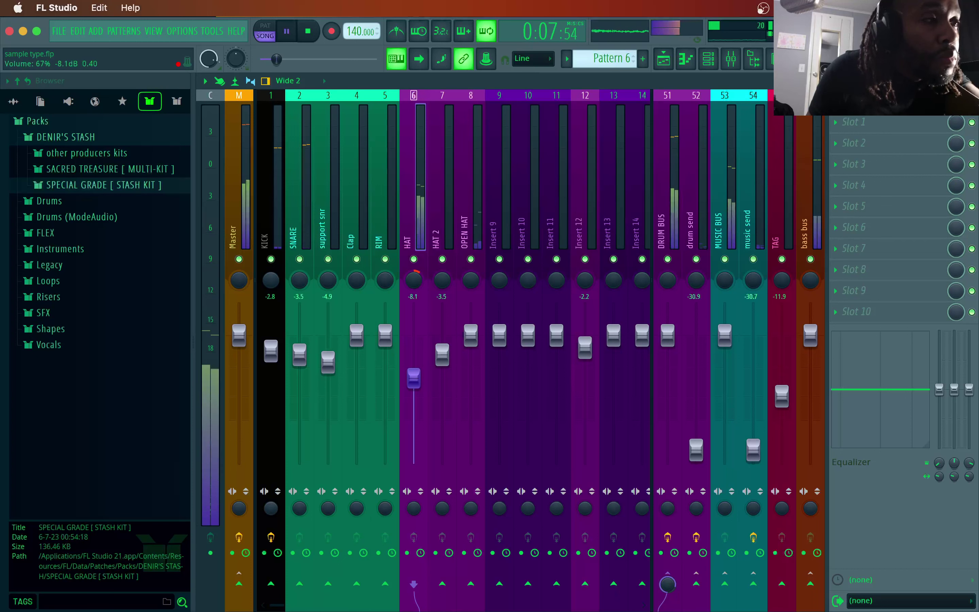
pyautogui.moveTo(470, 335); pyautogui.dragTo(470, 347)
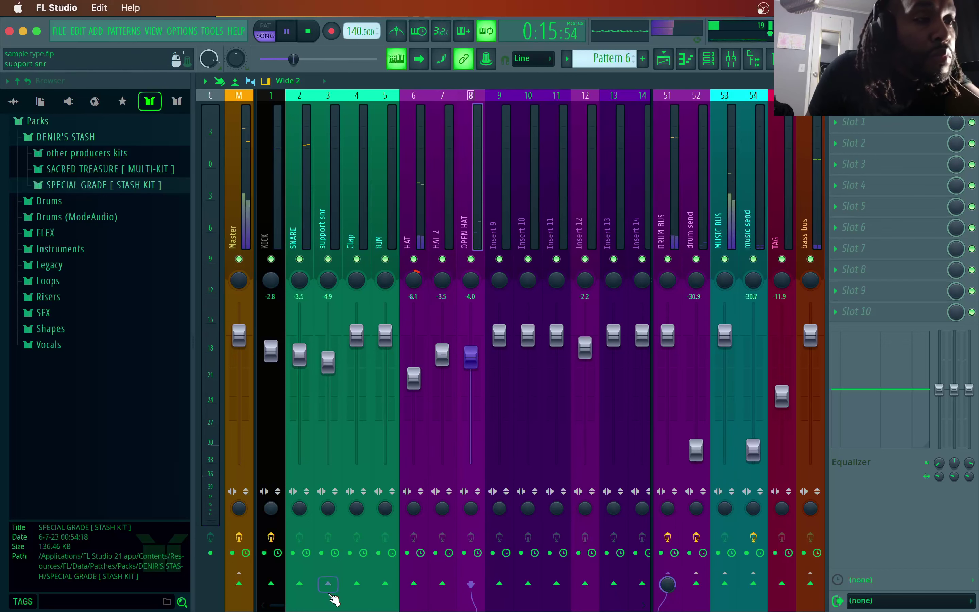
# - Set the 808 mixer track's volume to -1.0 dB and the MUSIC BUS volume to -0.5 dB
pyautogui.moveTo(274, 607); pyautogui.dragTo(332, 605)
pyautogui.click(366, 331)
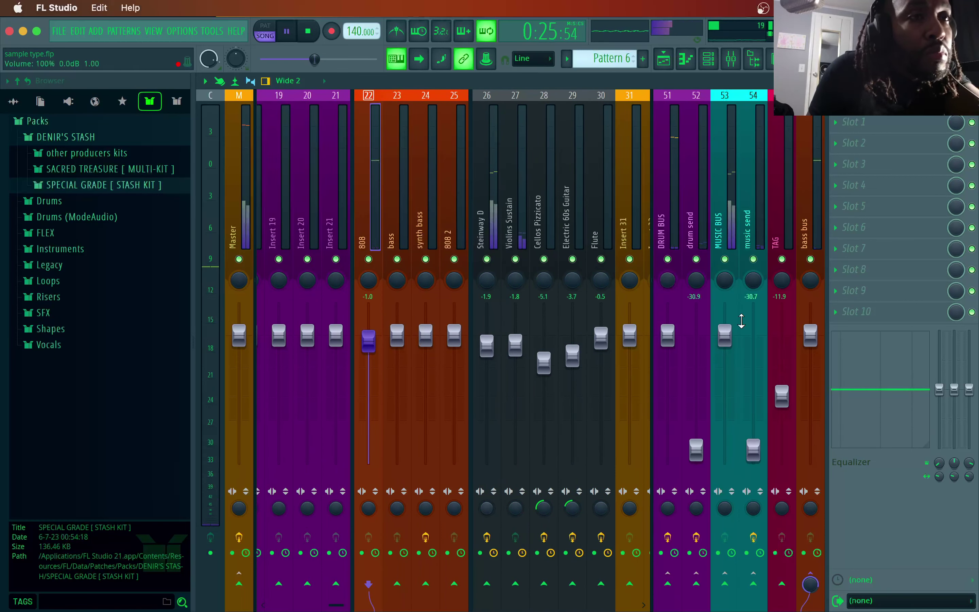
pyautogui.click(728, 127)
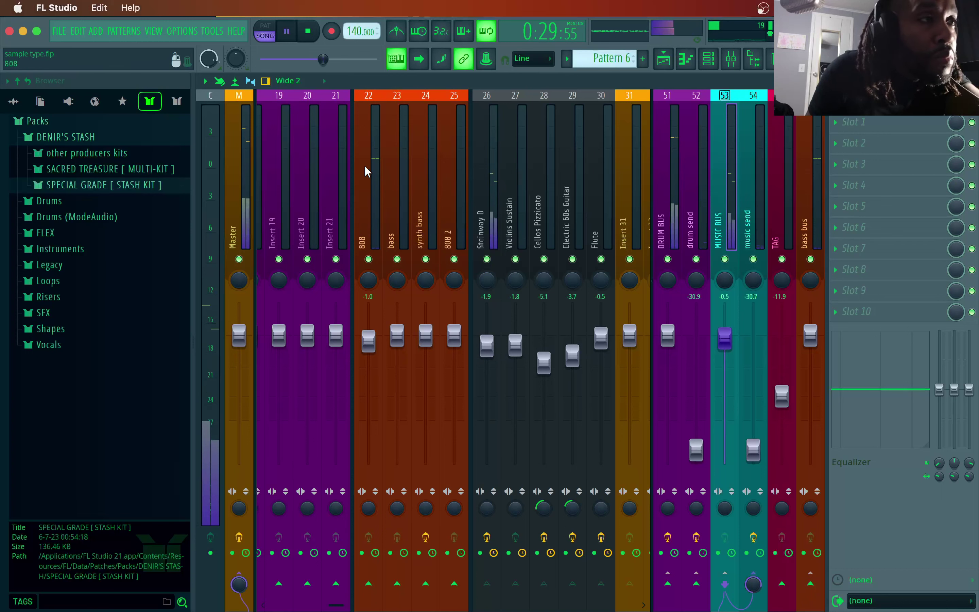
# - Load the Sorcerers Stone full-chain master preset ending in "Clipper 1" from the Centerfold drumkit's Mixer Presets onto the Master track
pyautogui.click(233, 106)
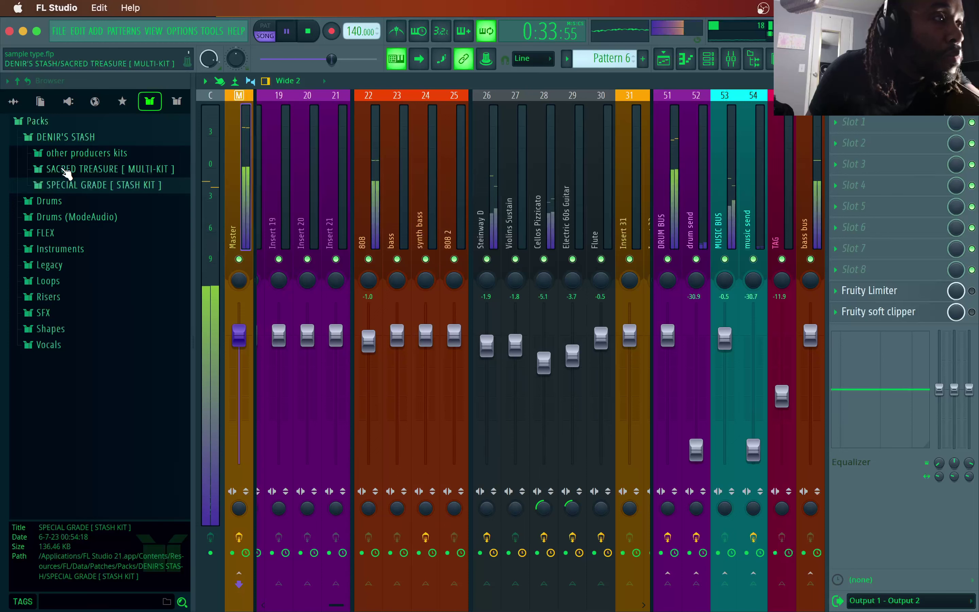
pyautogui.click(67, 153)
pyautogui.click(74, 186)
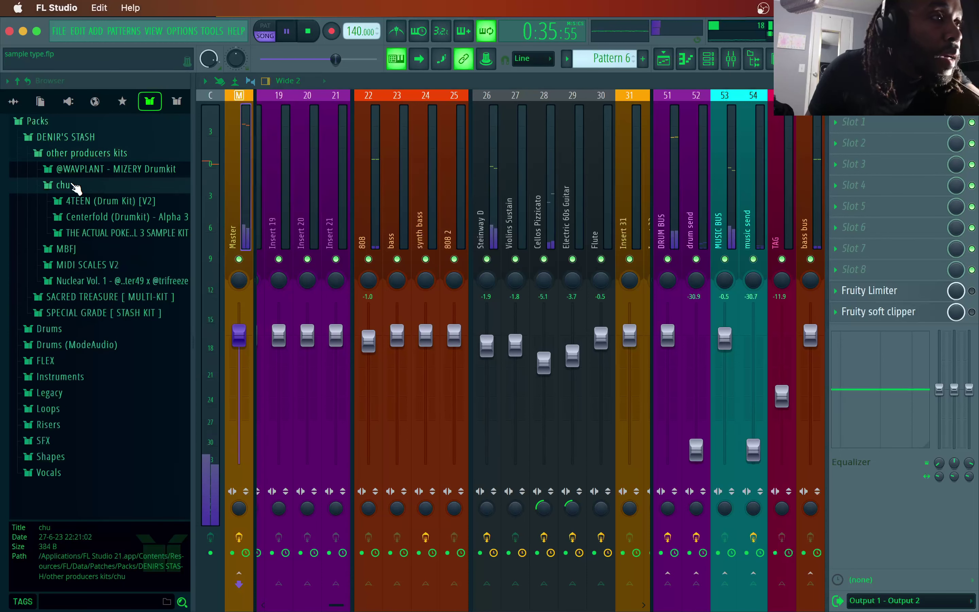
pyautogui.click(114, 218)
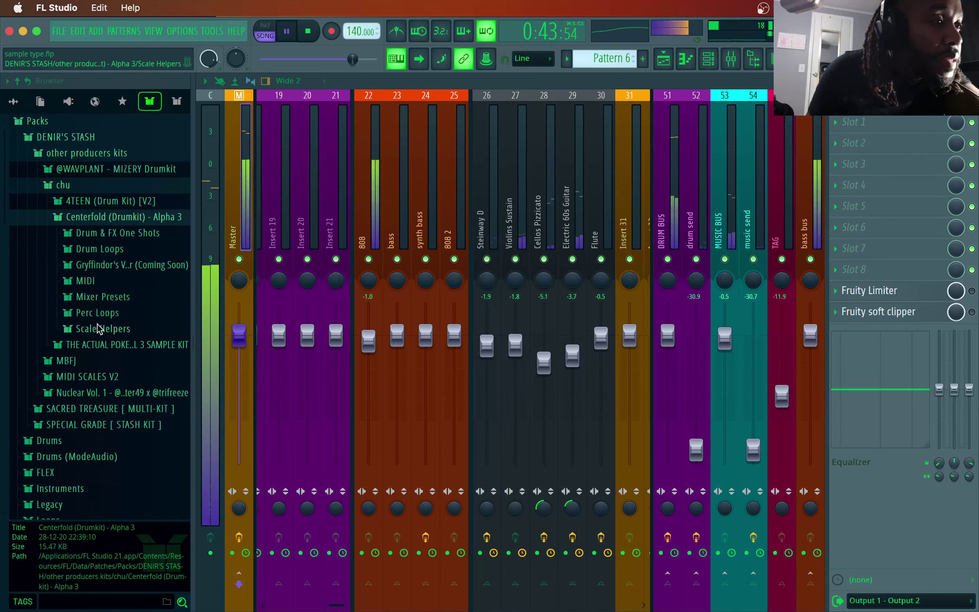
pyautogui.click(101, 298)
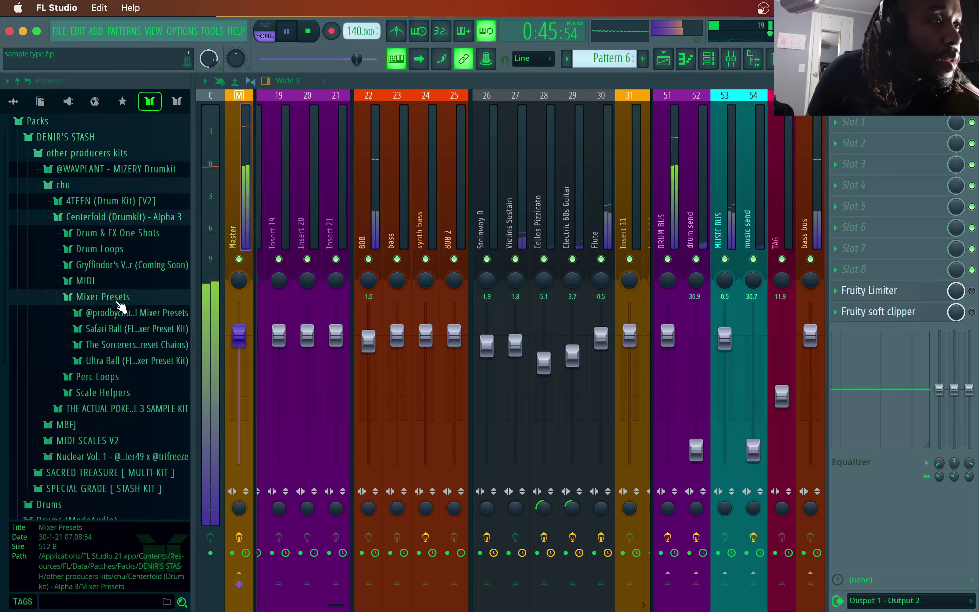
pyautogui.click(120, 347)
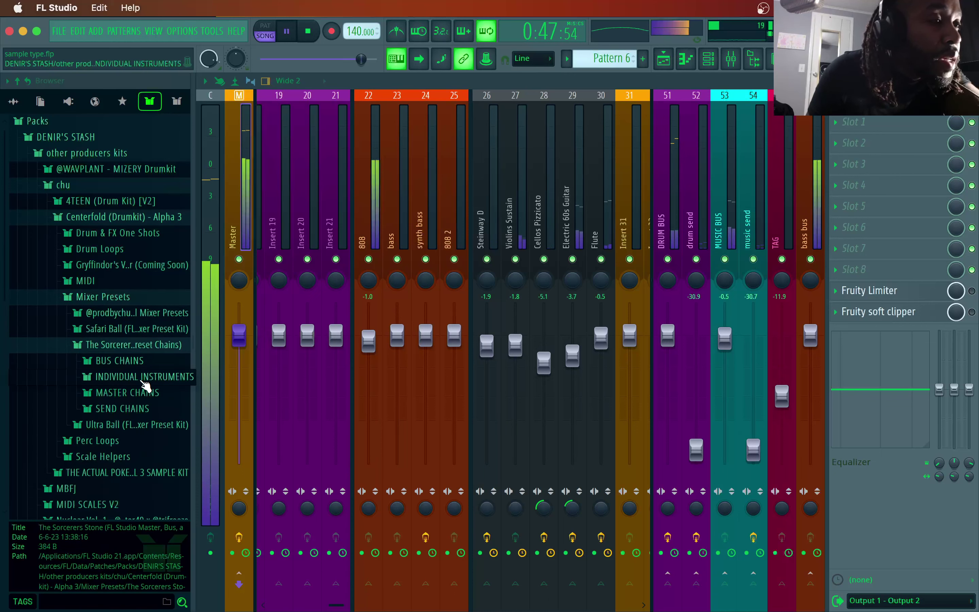
pyautogui.click(128, 393)
pyautogui.click(134, 408)
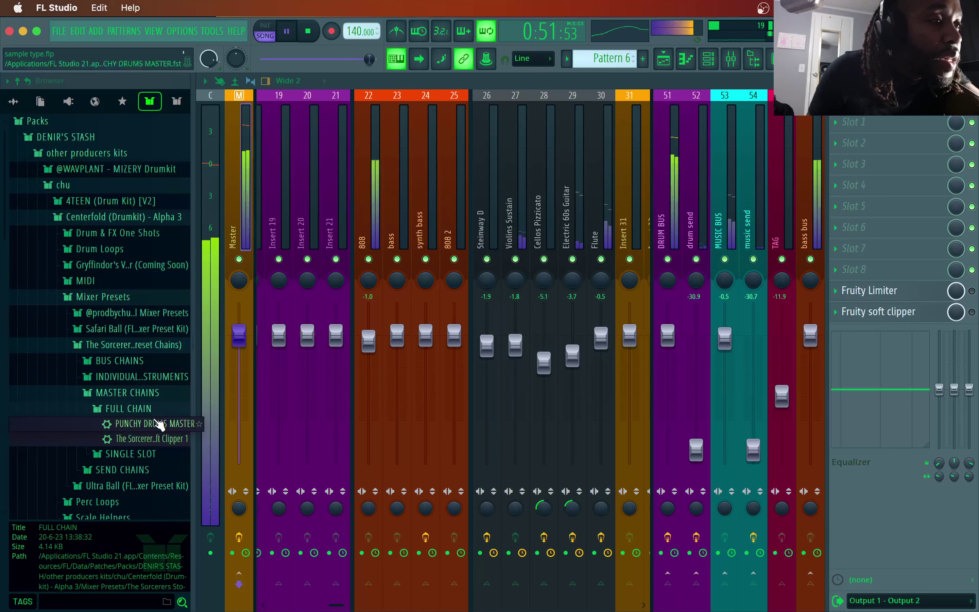
pyautogui.moveTo(153, 442); pyautogui.dragTo(239, 140)
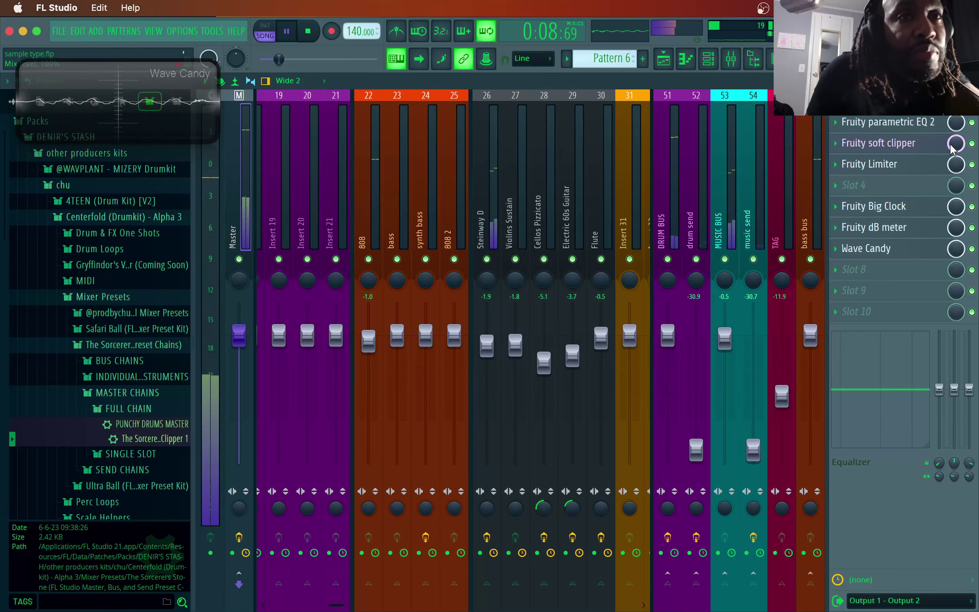
# - Reposition the Wave Candy display and set the Master's Fruity Limiter soft saturation threshold to -3.7 dB
pyautogui.click(939, 146)
pyautogui.click(939, 147)
pyautogui.click(927, 169)
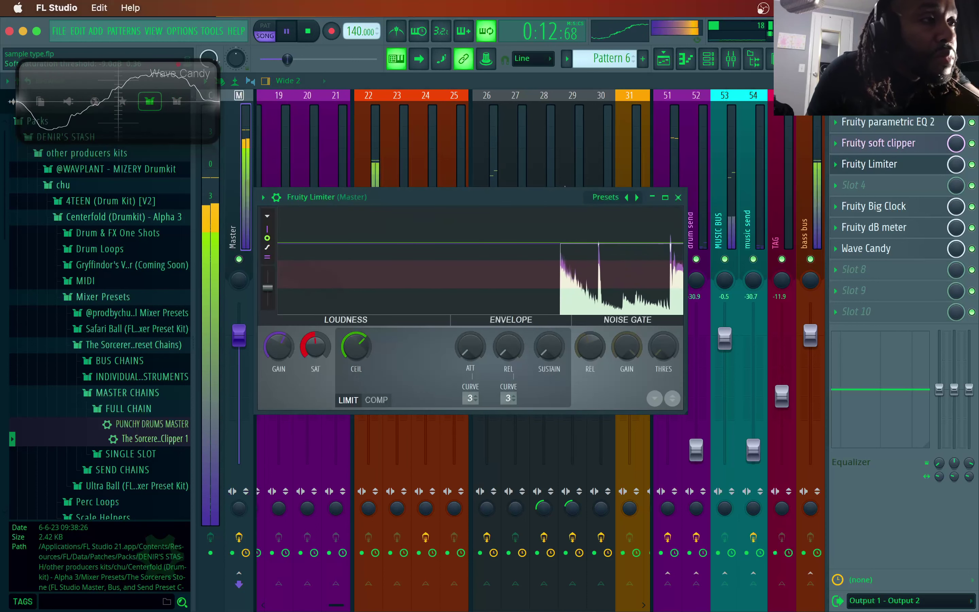
pyautogui.moveTo(185, 116); pyautogui.dragTo(179, 140)
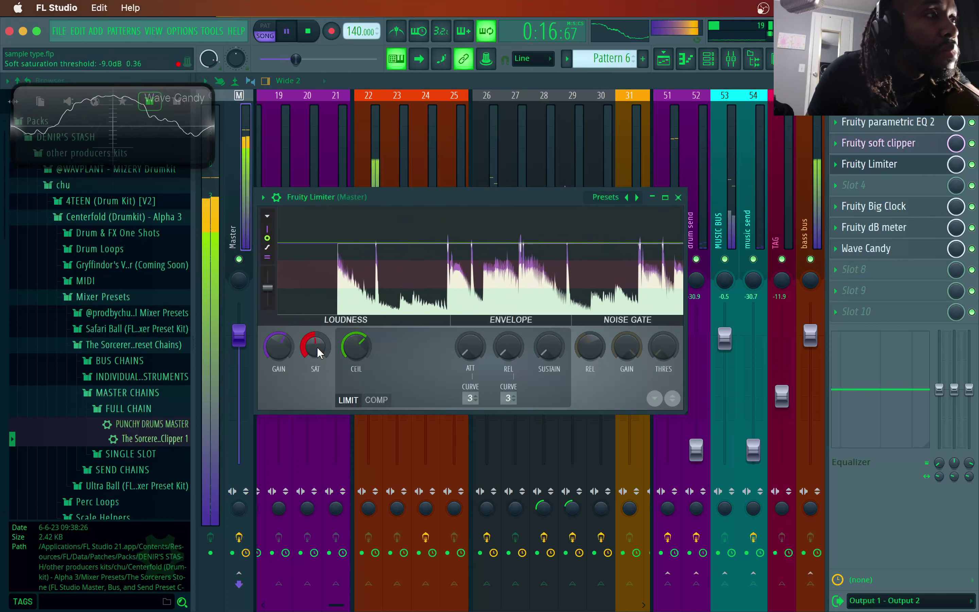
pyautogui.moveTo(319, 352); pyautogui.dragTo(319, 312)
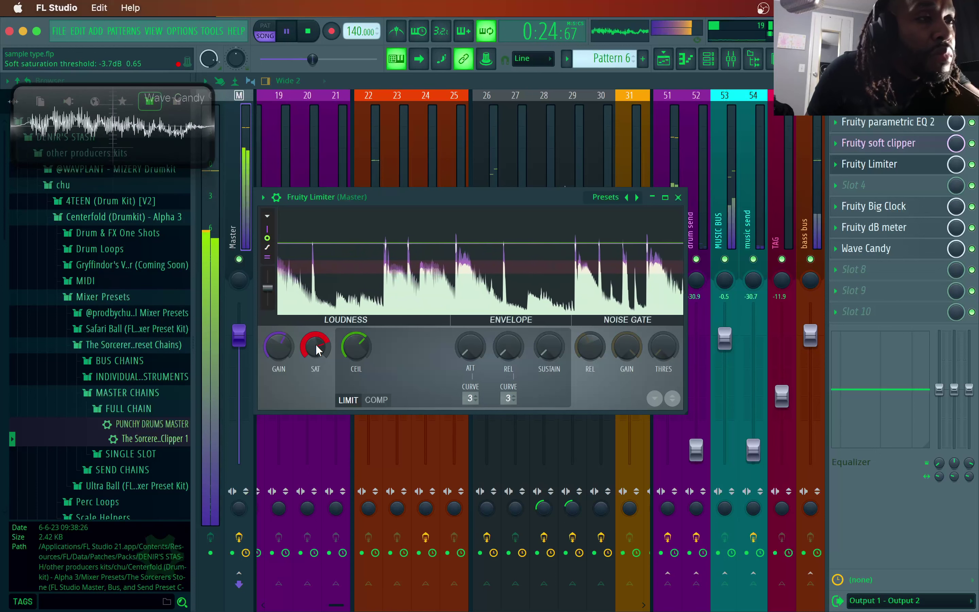
pyautogui.click(678, 197)
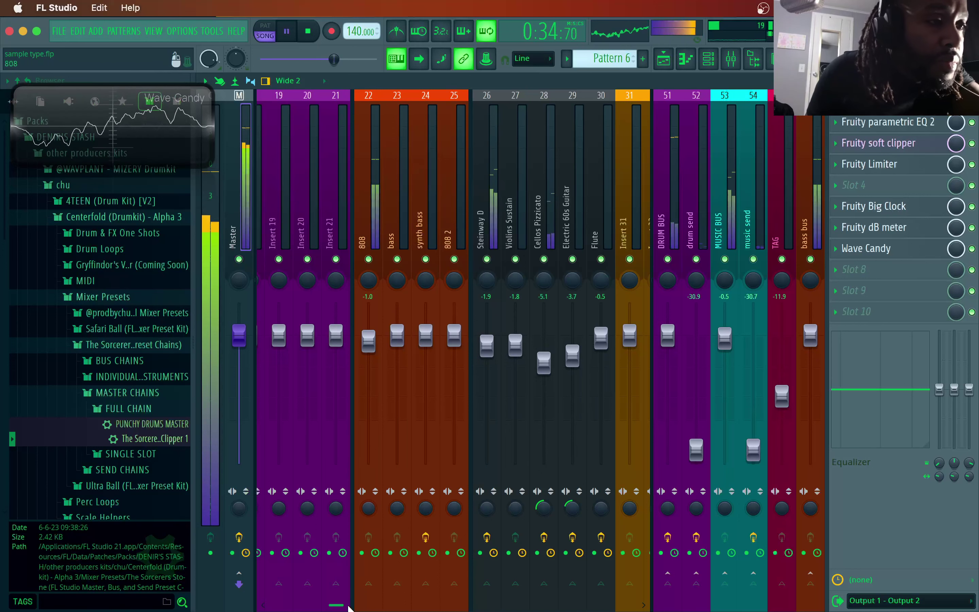
# - Lower the SNARE mixer track's volume to -7.4 dB
pyautogui.moveTo(342, 606); pyautogui.dragTo(284, 606)
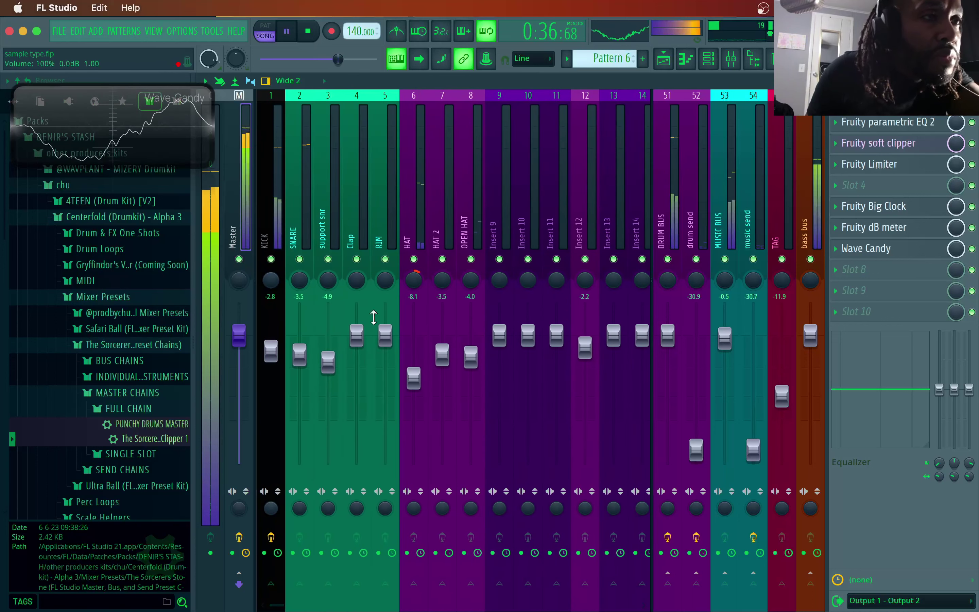
pyautogui.click(306, 102)
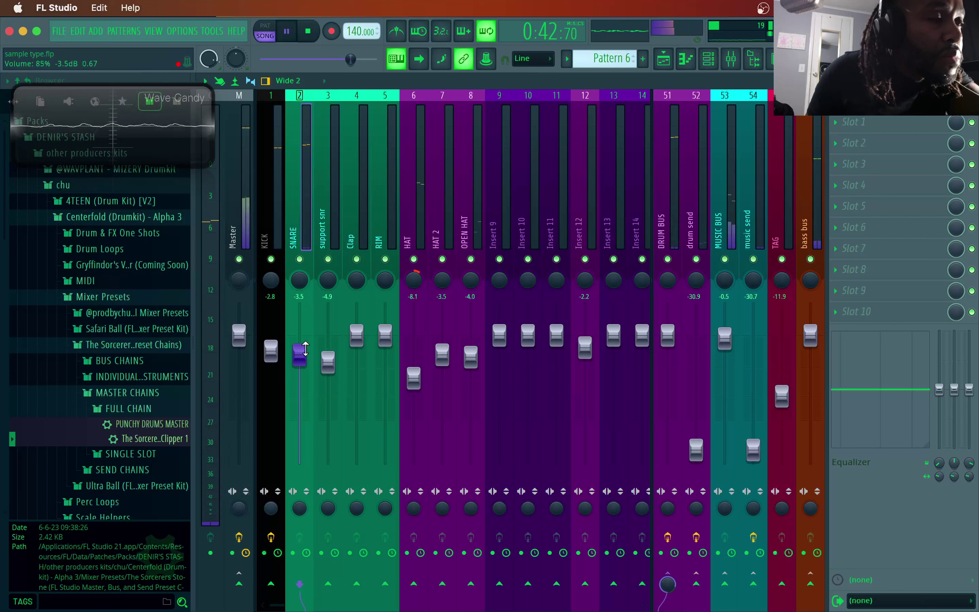
pyautogui.moveTo(300, 359); pyautogui.dragTo(299, 367)
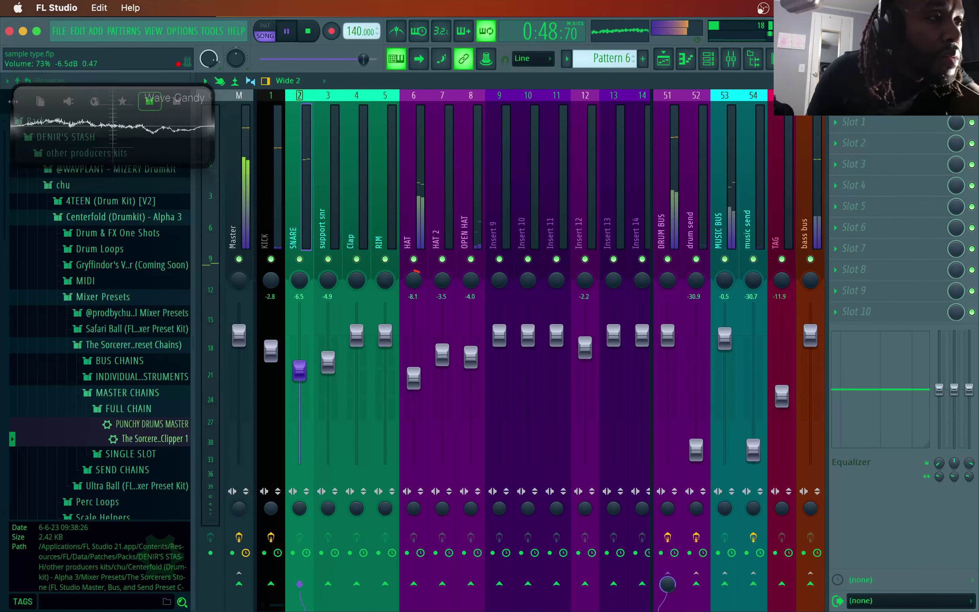
pyautogui.moveTo(300, 372); pyautogui.dragTo(299, 374)
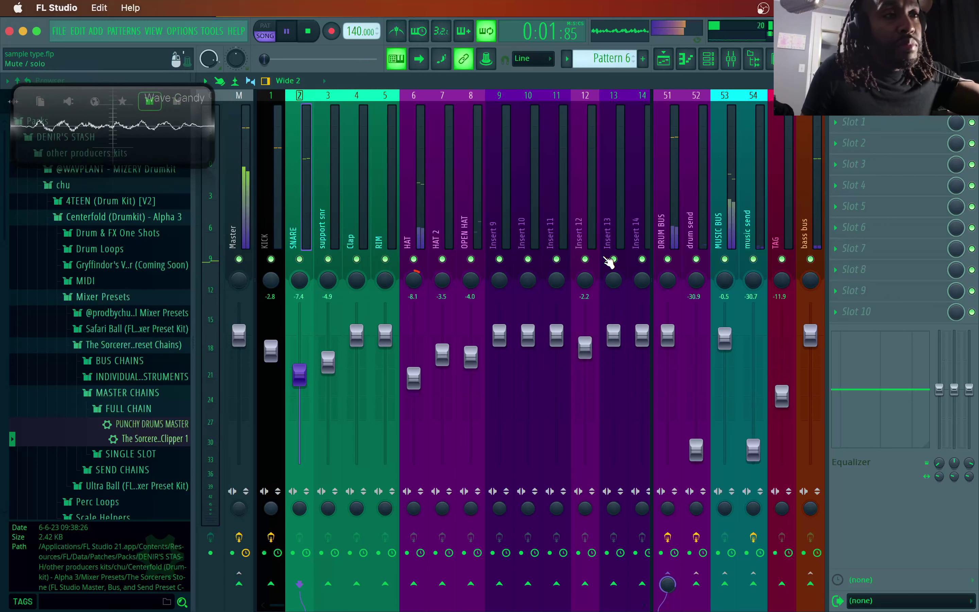
# - Bypass Fruity parametric EQ 2 on the Master and compare the sound with Fruity soft clipper and Fruity Limiter toggled off and on
pyautogui.click(247, 96)
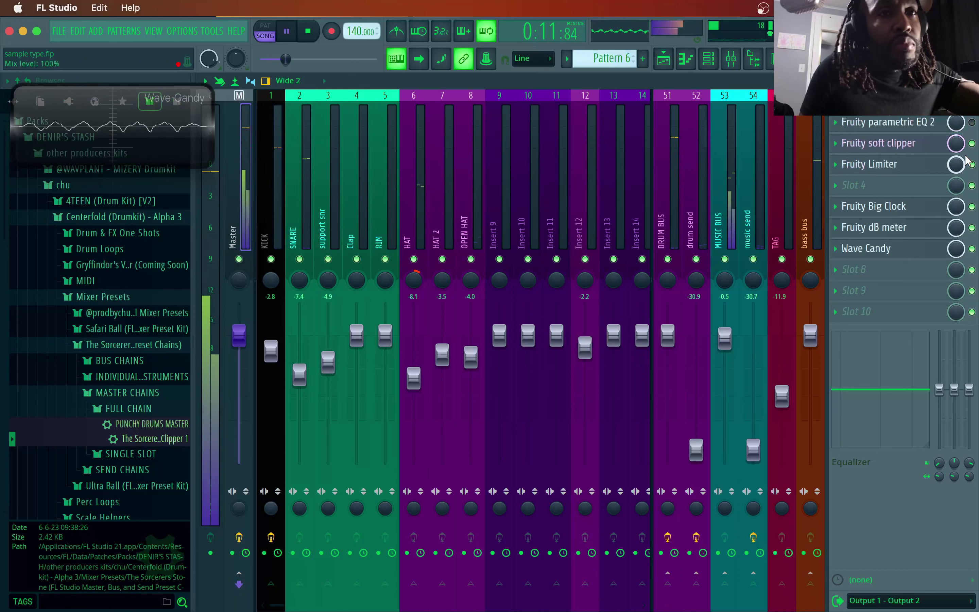
pyautogui.click(972, 144)
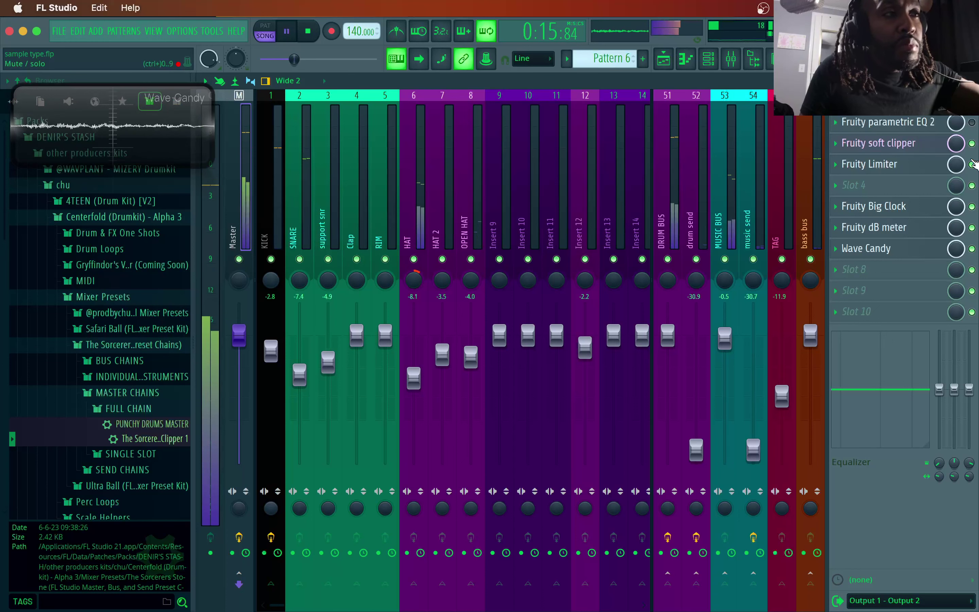
pyautogui.click(972, 164)
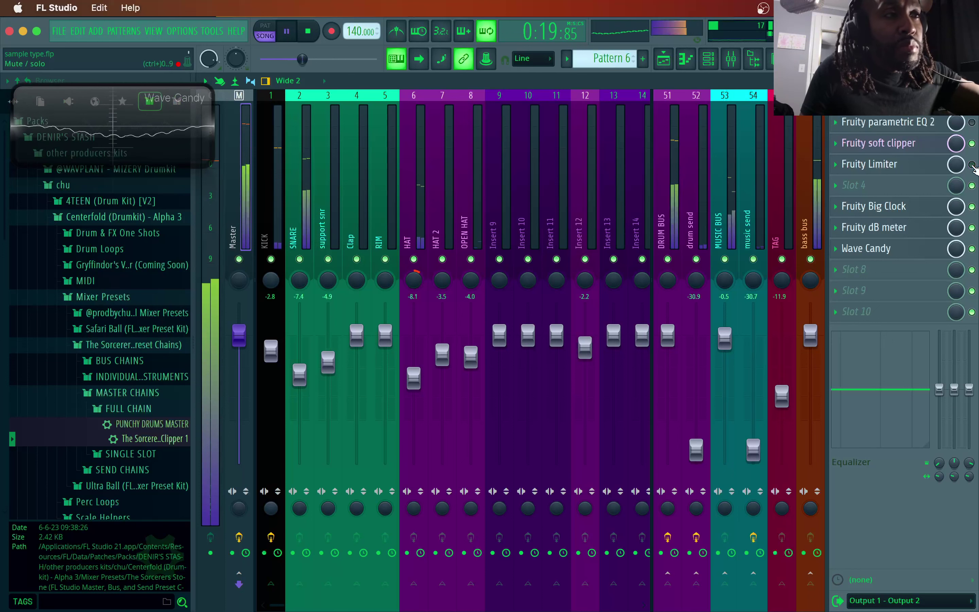
pyautogui.click(973, 164)
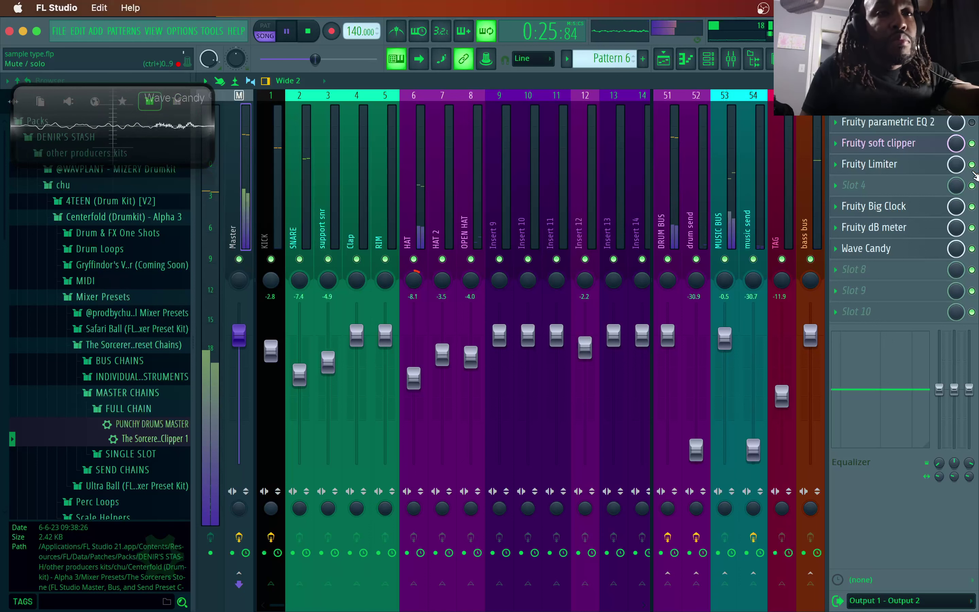
# - Lower the Master soft clipper's post gain slightly and set its threshold to -3.9 dB
pyautogui.click(924, 144)
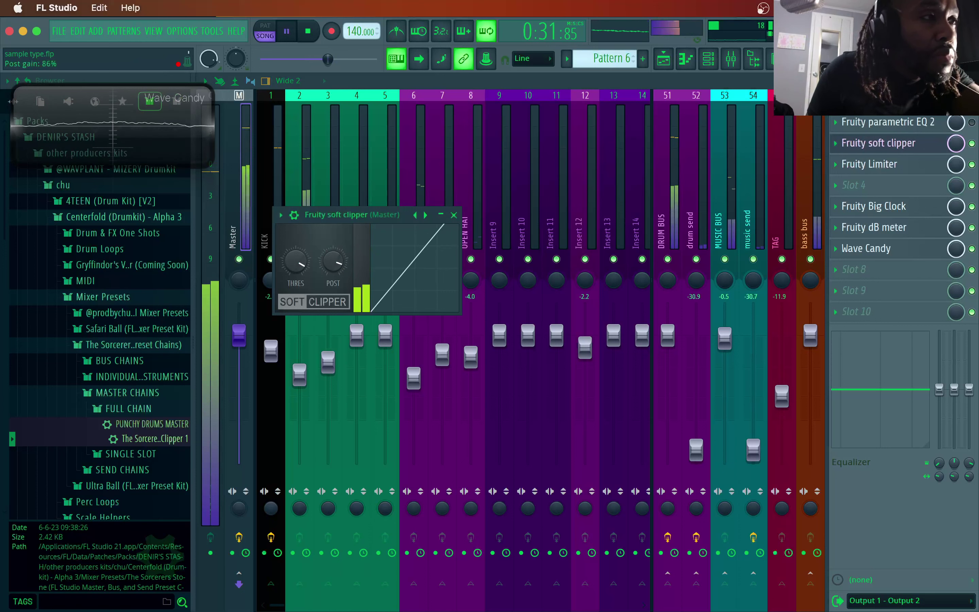
pyautogui.moveTo(333, 261); pyautogui.dragTo(332, 264)
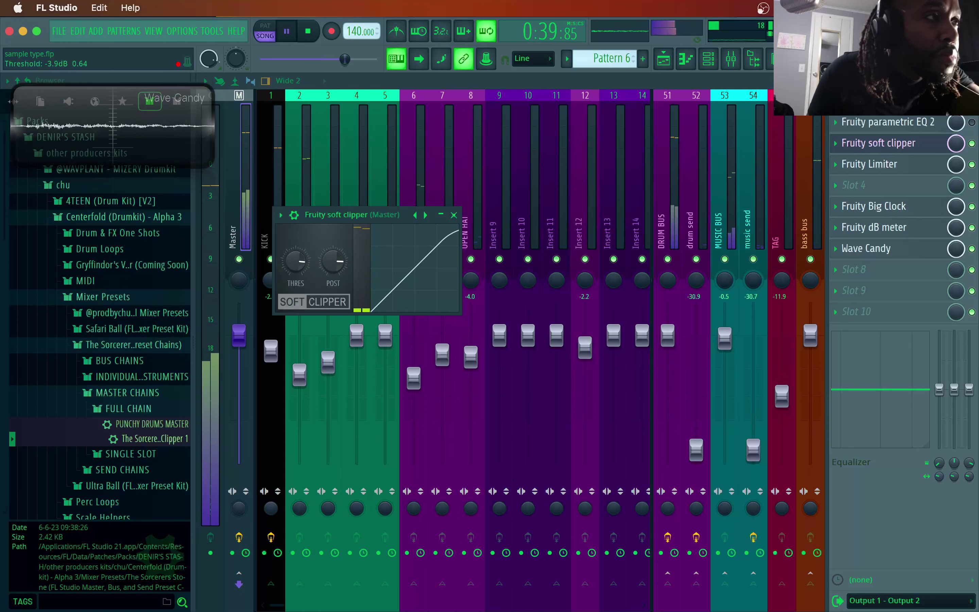
pyautogui.moveTo(296, 261); pyautogui.dragTo(296, 261)
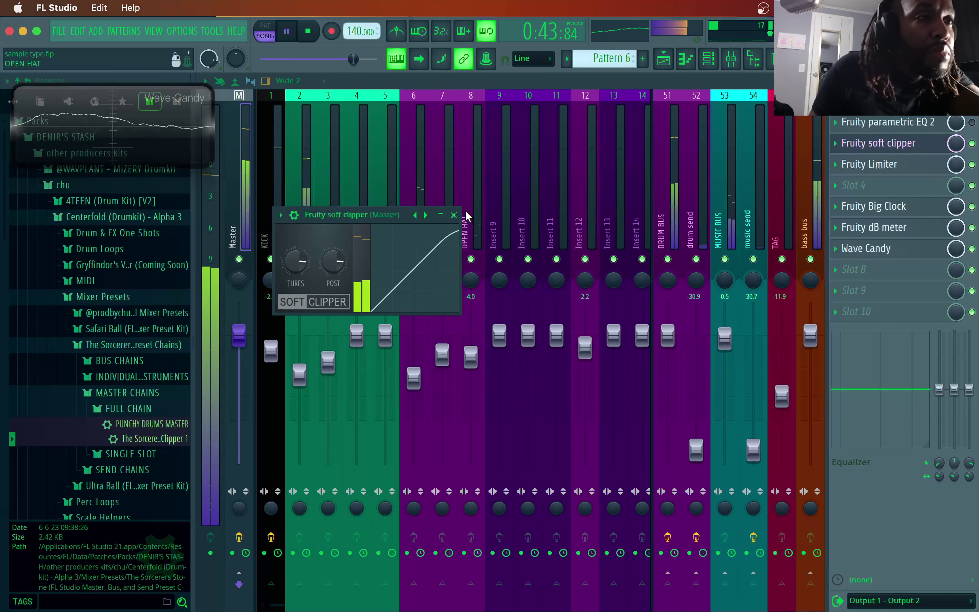
pyautogui.click(453, 215)
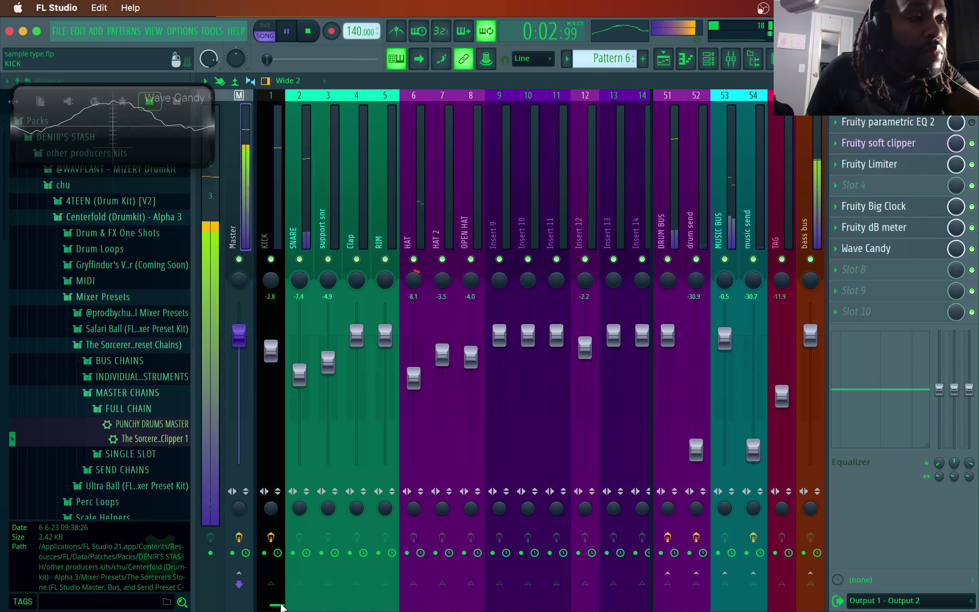
# - Lower the Steinway D mixer track to -4.1 dB and the Violins Sustain track to -2.3 dB
pyautogui.moveTo(280, 606); pyautogui.dragTo(347, 605)
pyautogui.moveTo(451, 346); pyautogui.dragTo(480, 347)
pyautogui.click(480, 345)
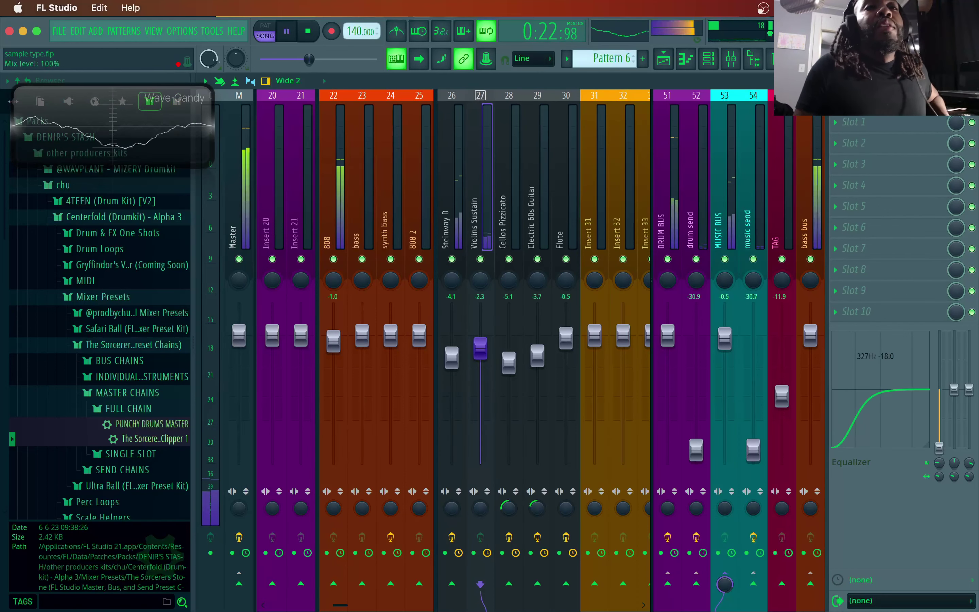
# - Show the full 32-bar arrangement in the playlist and save the project under its current name
pyautogui.press('F9')
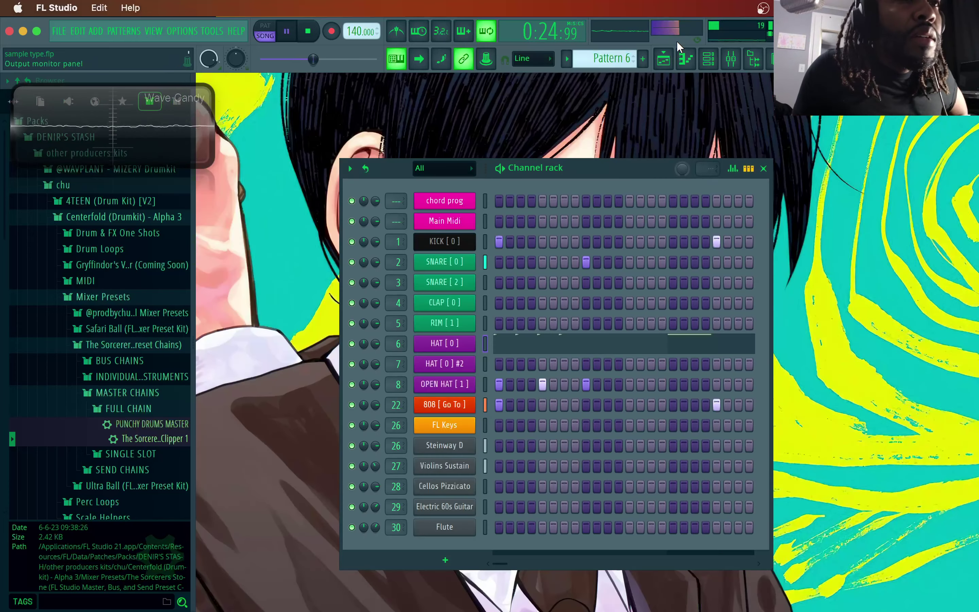
pyautogui.click(673, 59)
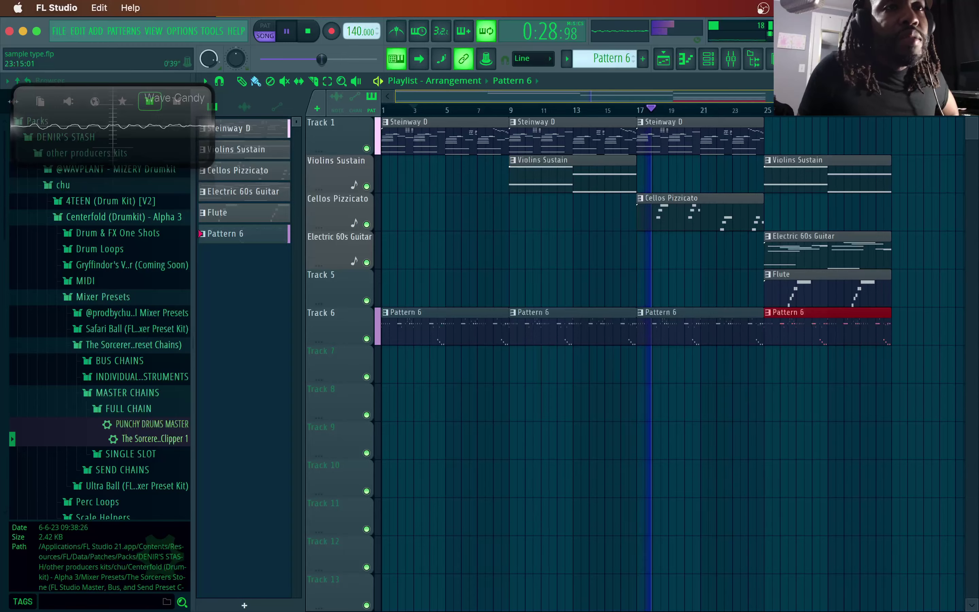
pyautogui.moveTo(819, 96); pyautogui.dragTo(965, 96)
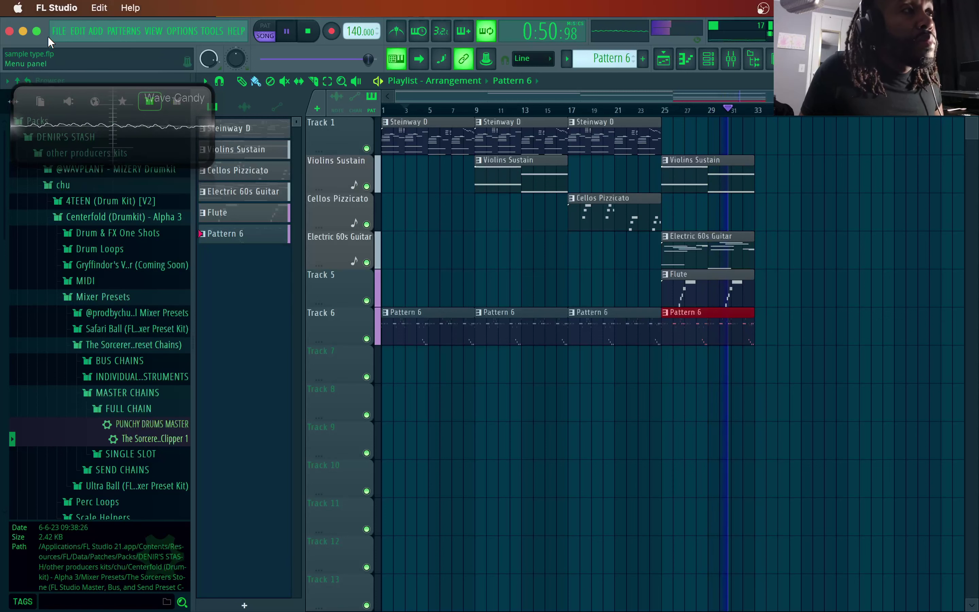
pyautogui.click(59, 31)
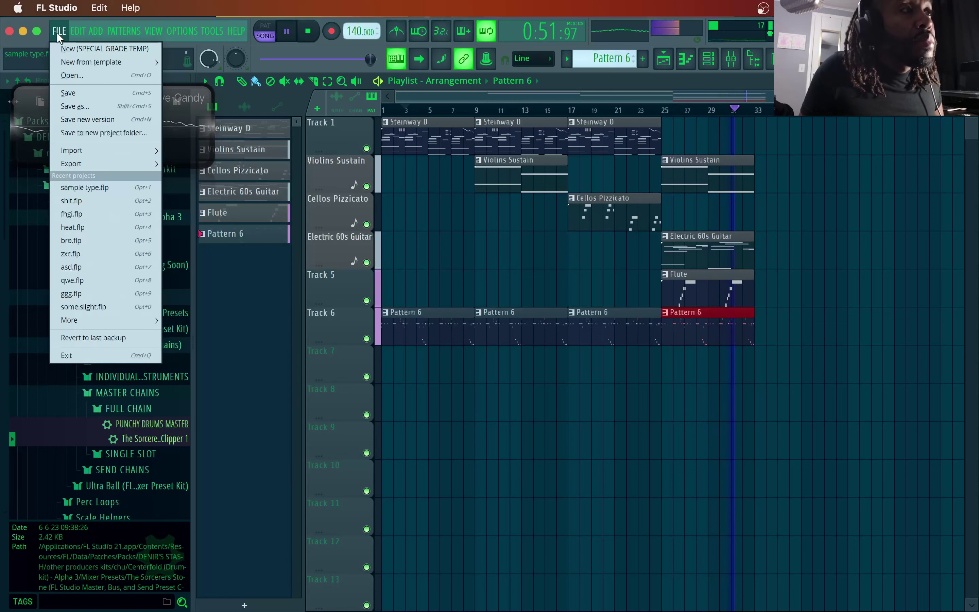
pyautogui.click(81, 93)
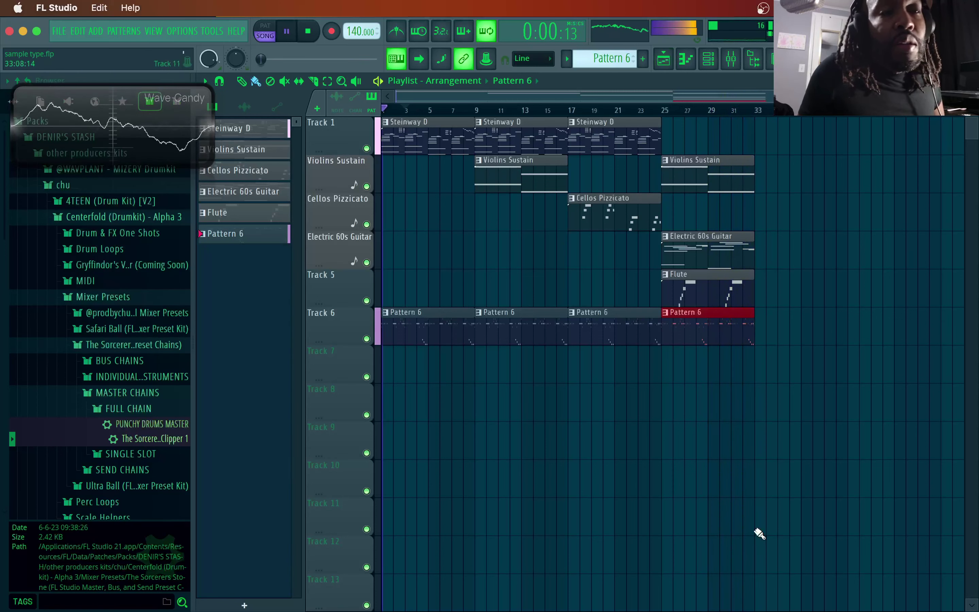
# - Halt the song playback and switch to OBS Studio
pyautogui.click(314, 31)
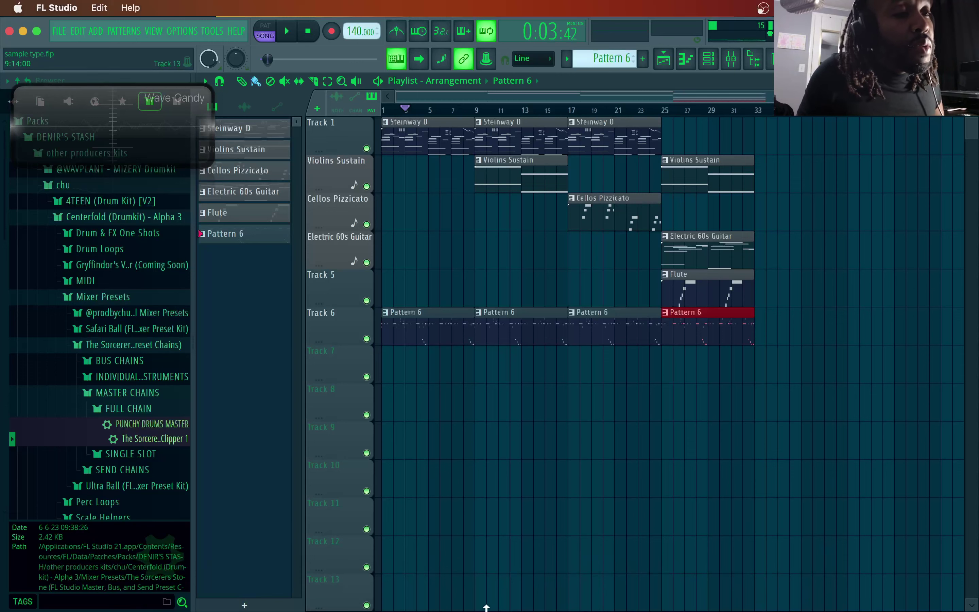
pyautogui.moveTo(484, 605)
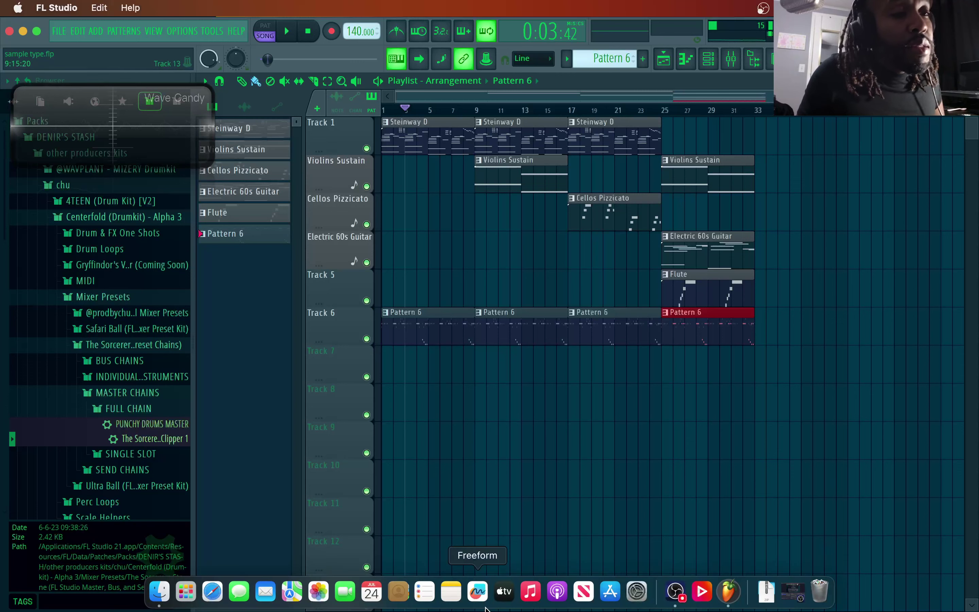
pyautogui.click(676, 591)
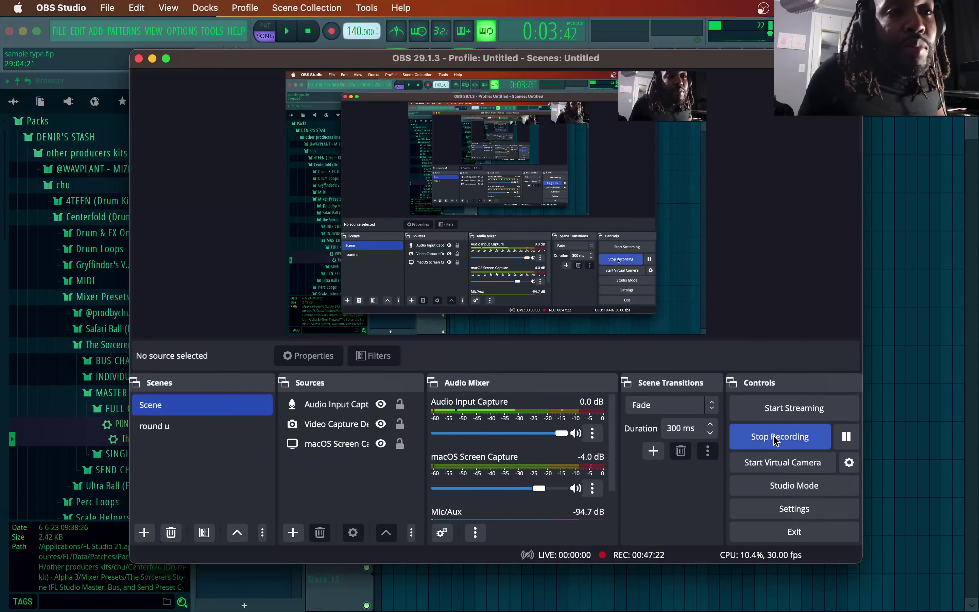